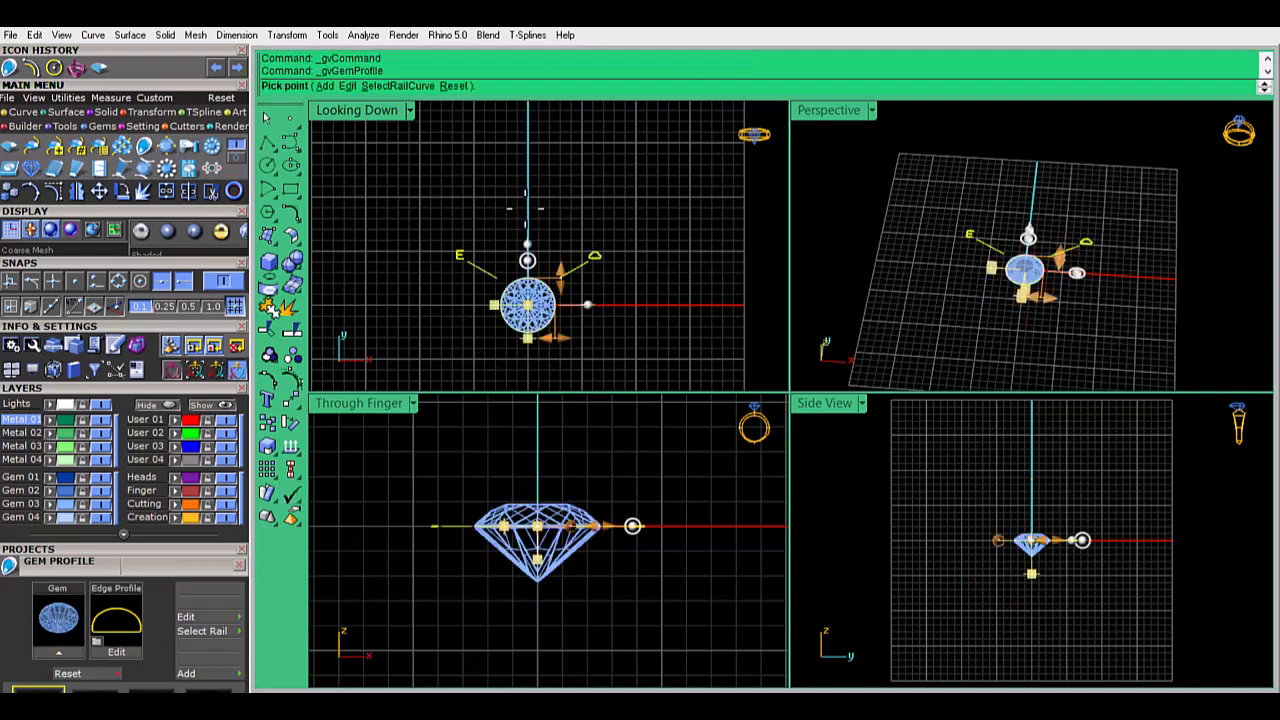
Create a gem profile curve around the girdle of the round center gem
left_click(166, 563)
scroll(555, 298, "up", 1)
right_click_drag(555, 298, 600, 195)
left_click(590, 183)
left_click(625, 223)
key("Delete")
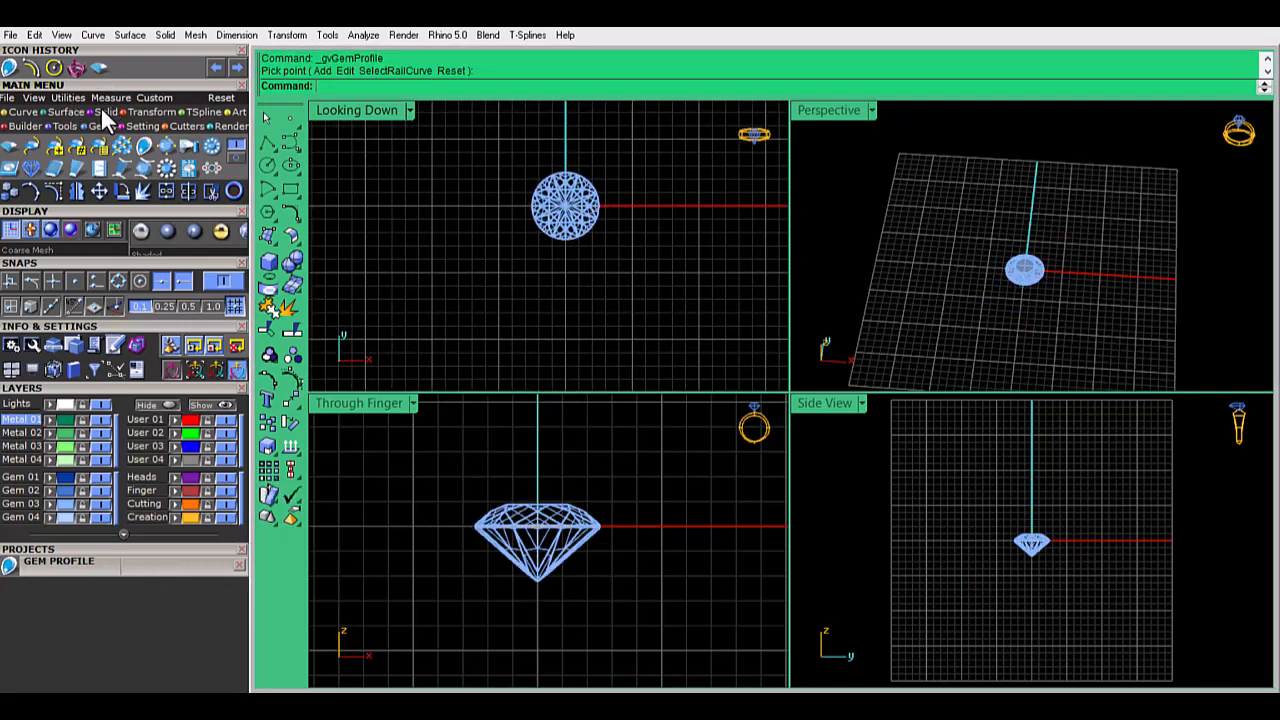
Build a four-prong diagonal head with two rails around the center gem and adjust its height and prong position
left_click(77, 67)
left_click(34, 655)
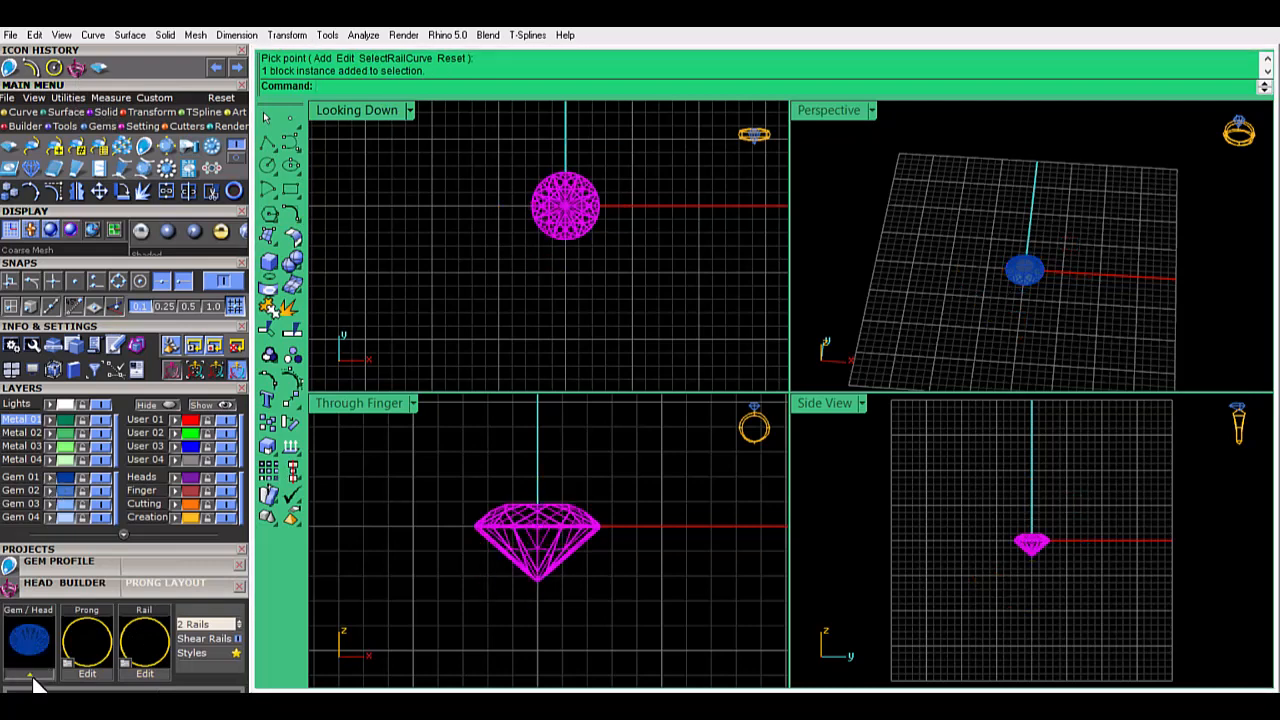
left_click_drag(618, 612, 623, 584)
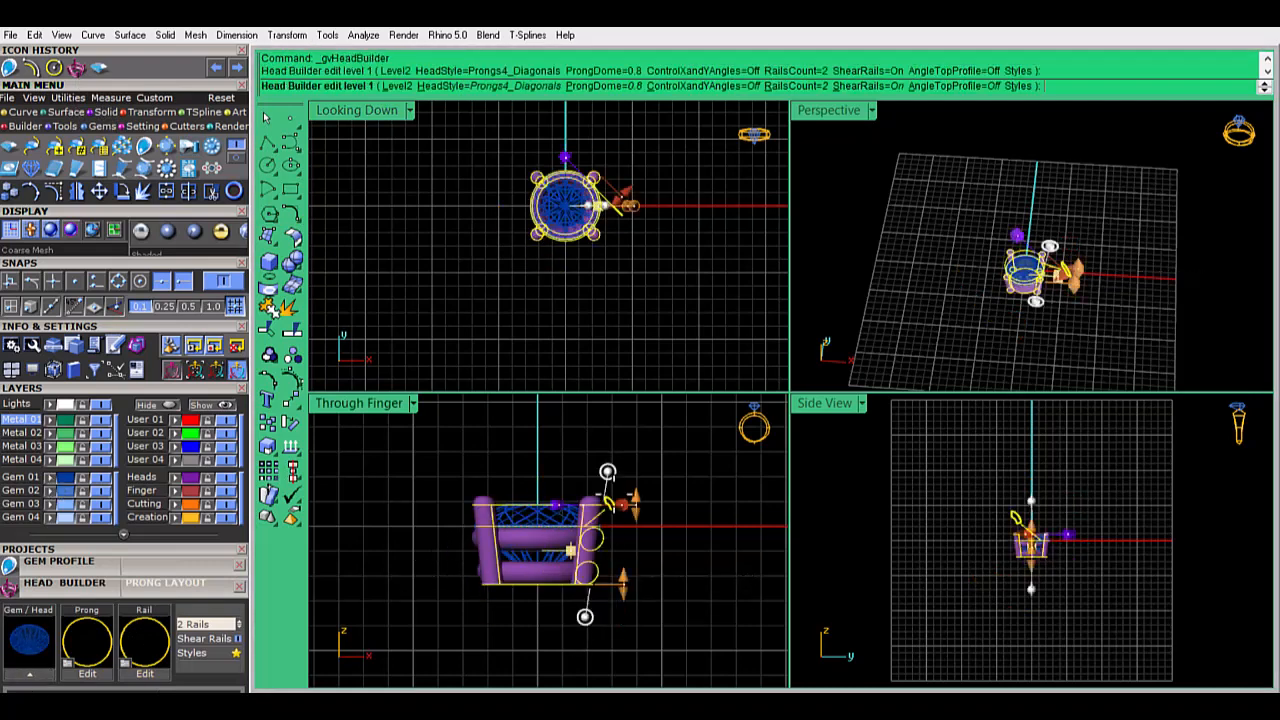
left_click_drag(607, 471, 601, 470)
right_click(543, 457)
Offset the center gem's profile curve outward by 0.2 mm
left_click(540, 529)
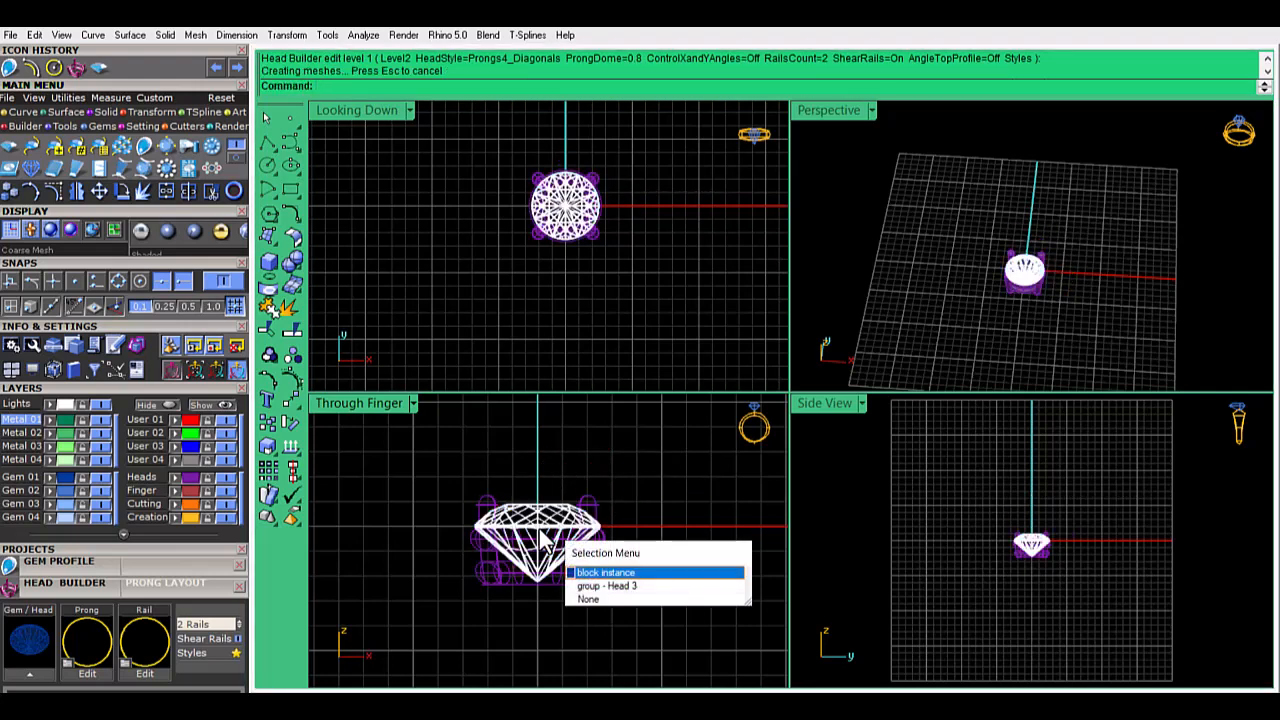
left_click(633, 408)
left_click(178, 517)
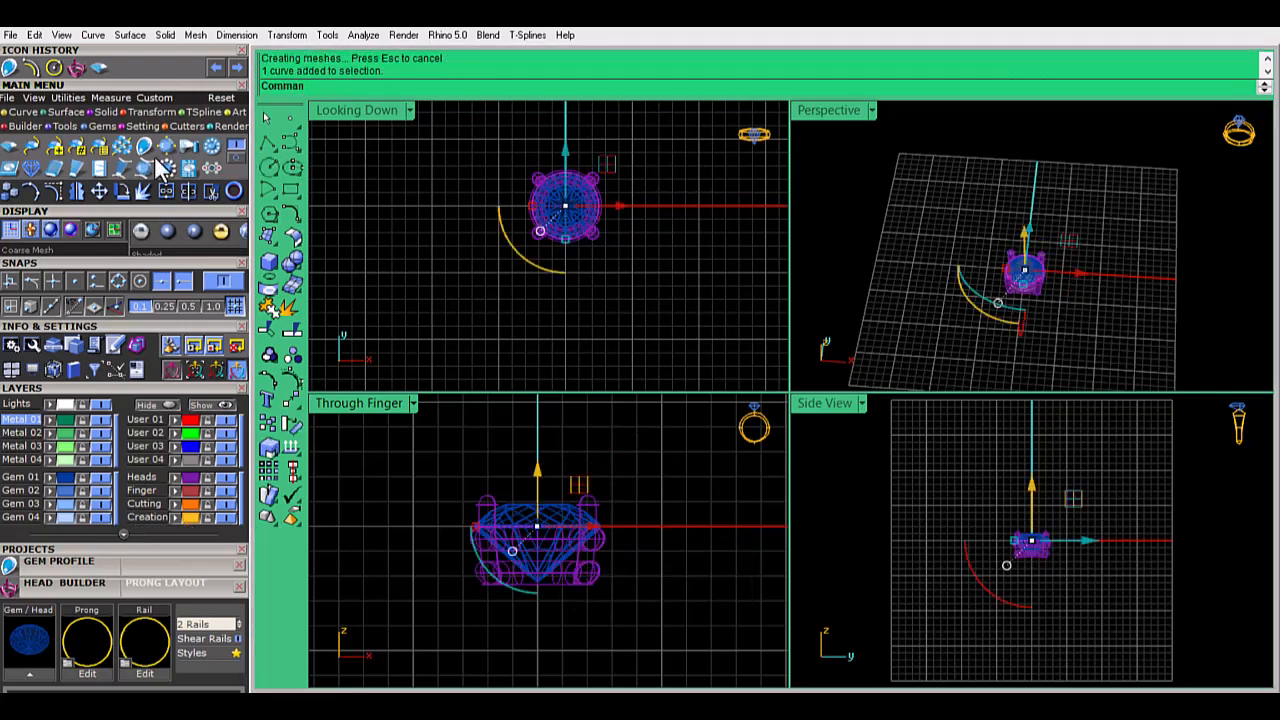
left_click(55, 72)
left_click(590, 225)
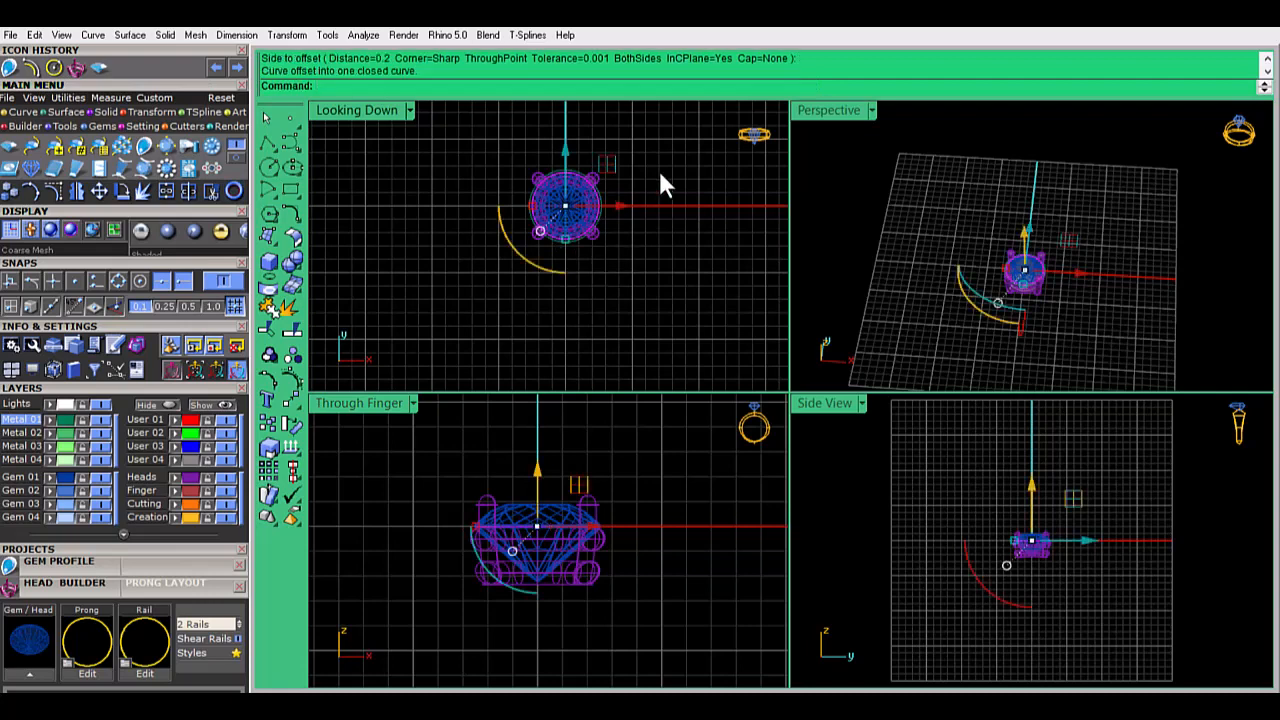
Offset the circle around the center gem outward by 0.8 mm twice in succession, making two larger concentric circles
scroll(580, 192, "up", 5)
left_click(588, 175)
left_click(630, 203)
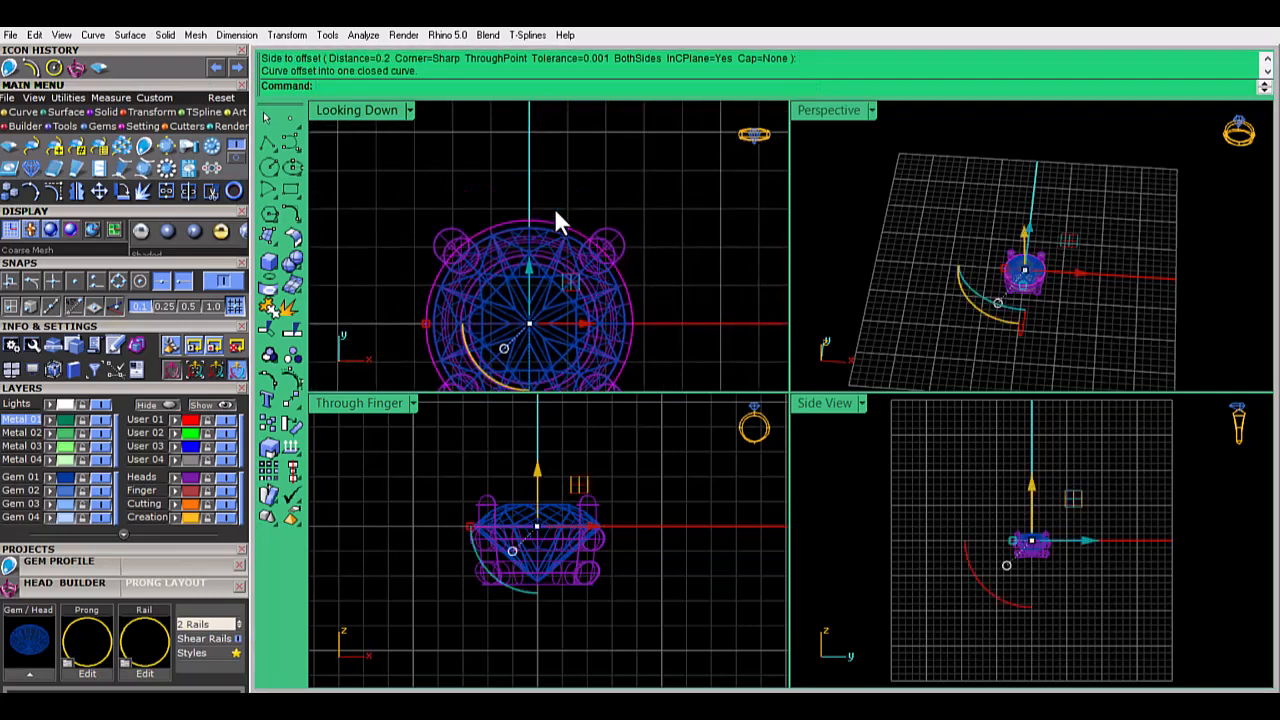
key("Return")
type("0.8")
key("Return")
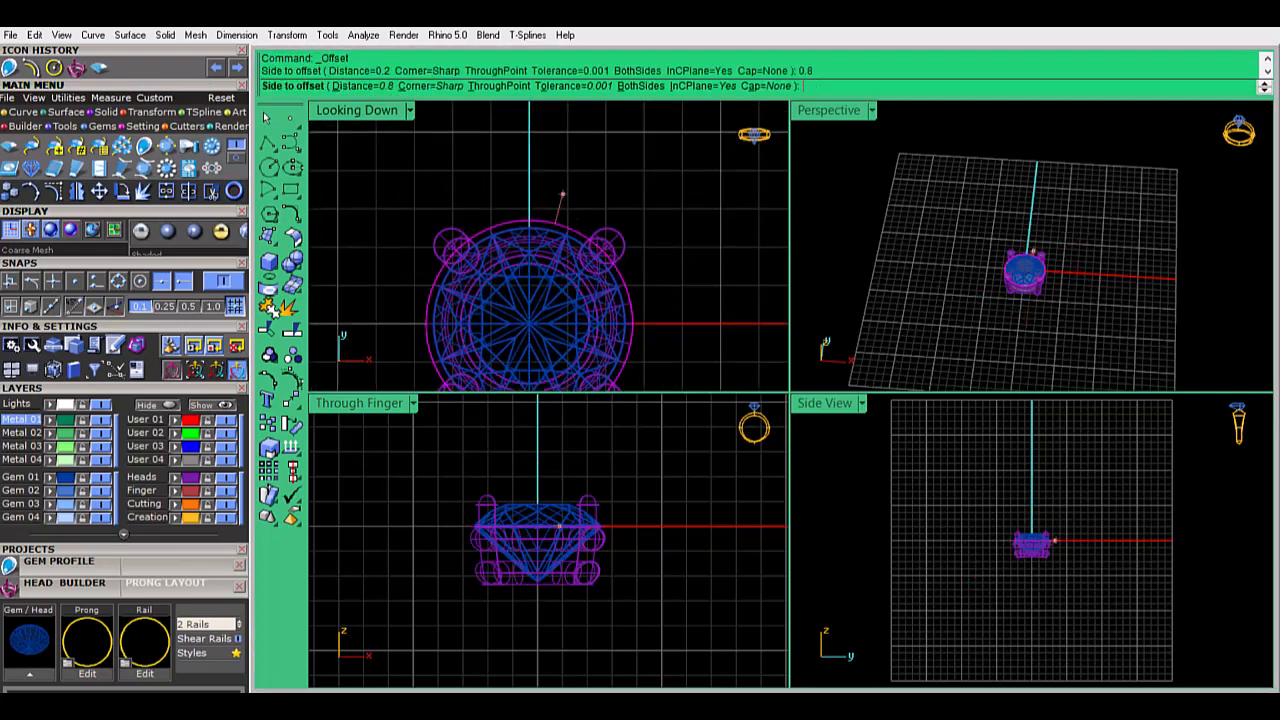
left_click(577, 197)
key("Return")
left_click(600, 167)
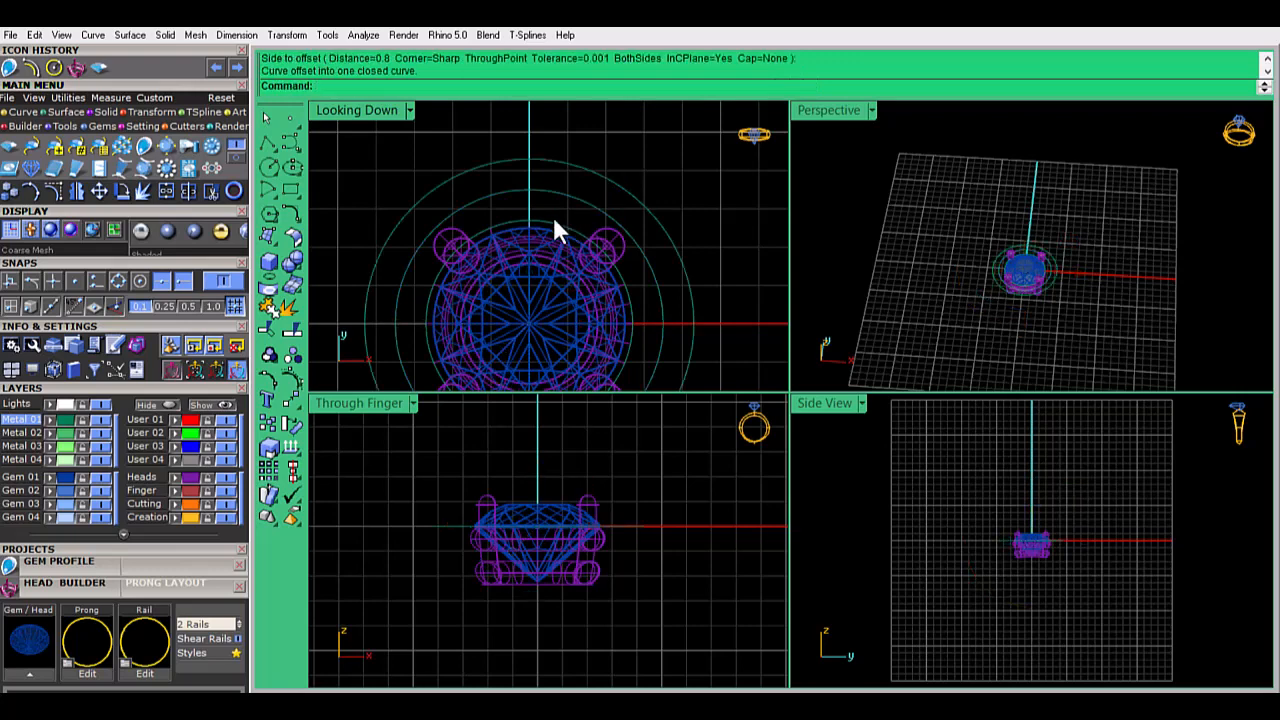
Place round gems along the middle concentric circle with Gem On Curve, with their culets pointing down
scroll(552, 214, "down", 6)
right_click_drag(549, 280, 596, 282)
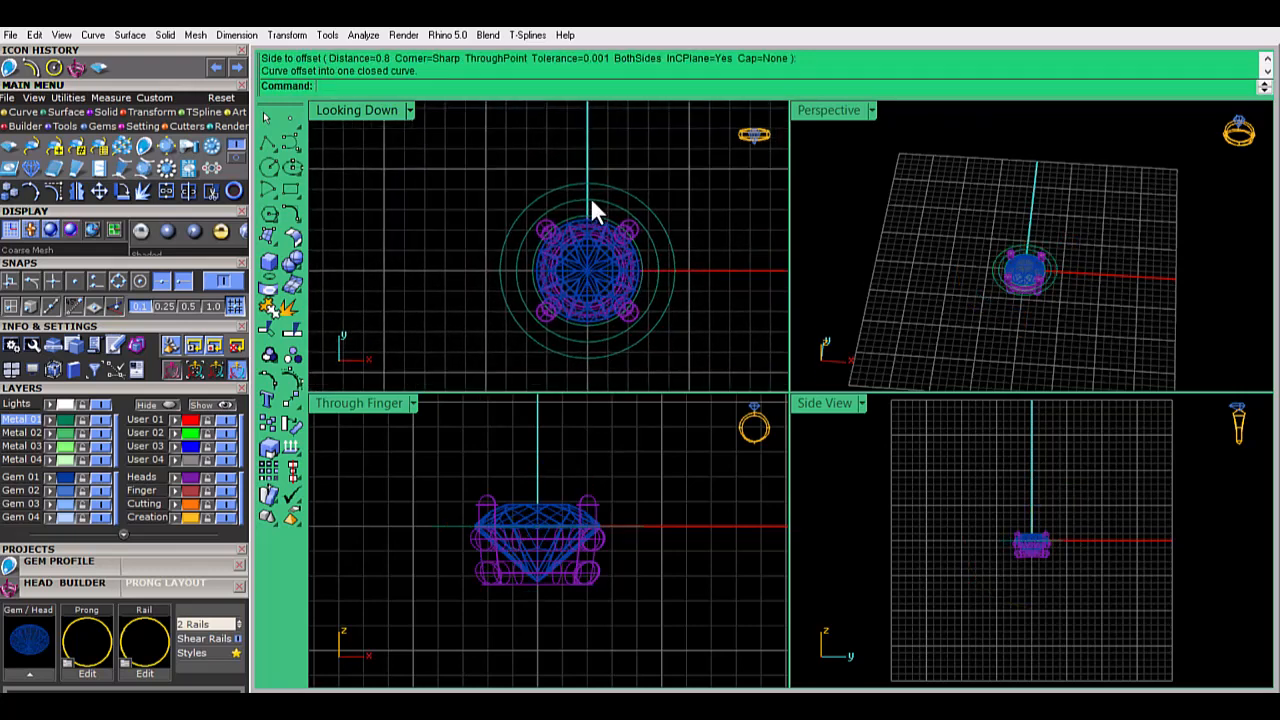
scroll(575, 198, "up", 4)
scroll(576, 202, "down", 4)
scroll(627, 189, "up", 1)
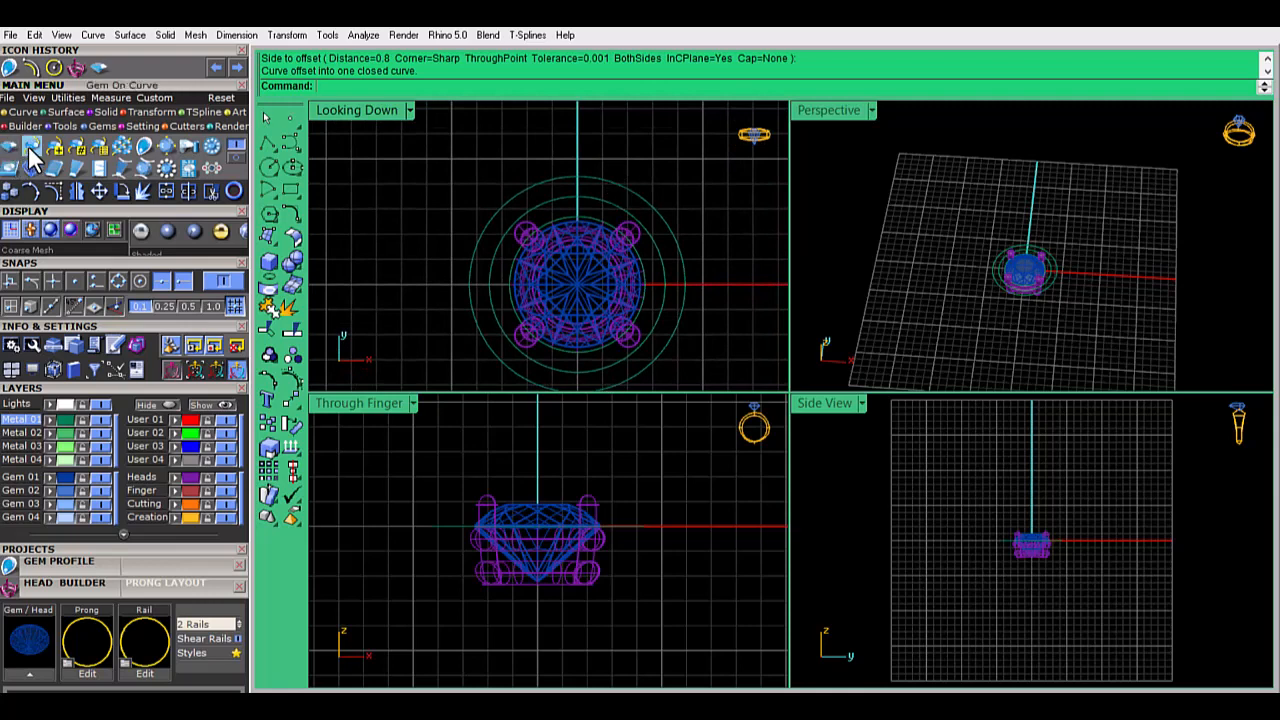
left_click(30, 152)
left_click(590, 194)
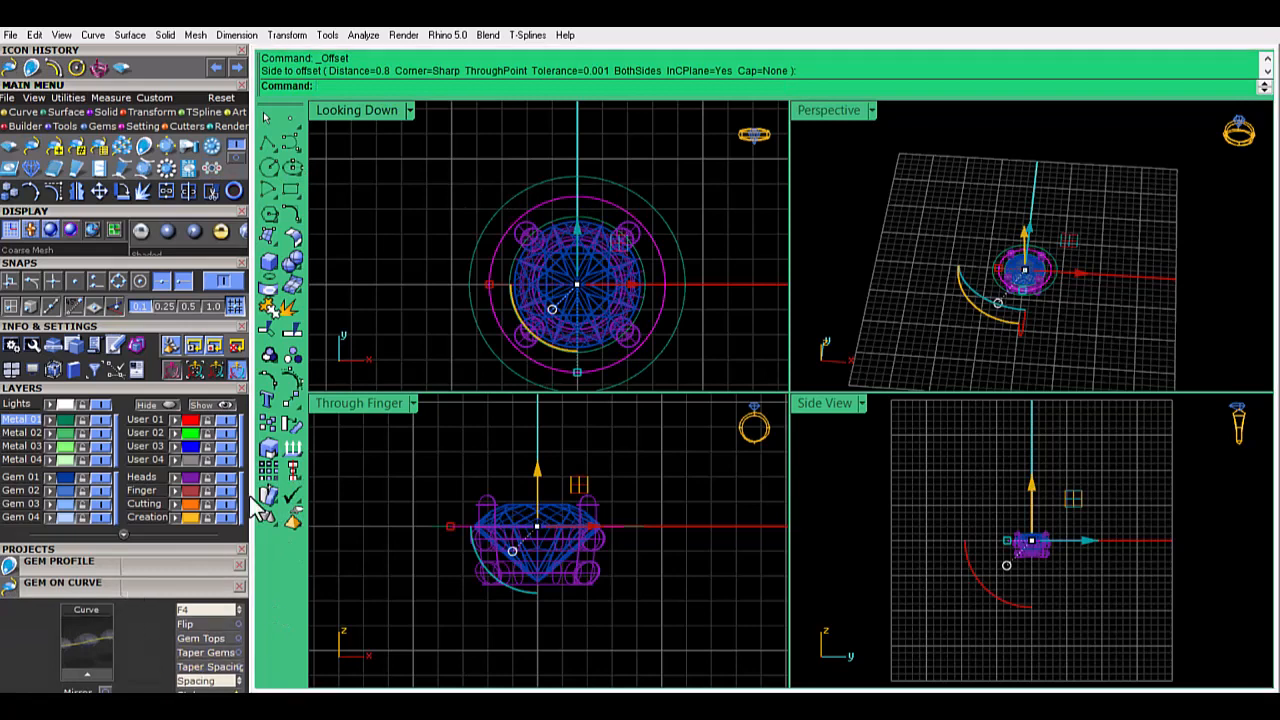
key("F6")
left_click(220, 327)
left_click(365, 261)
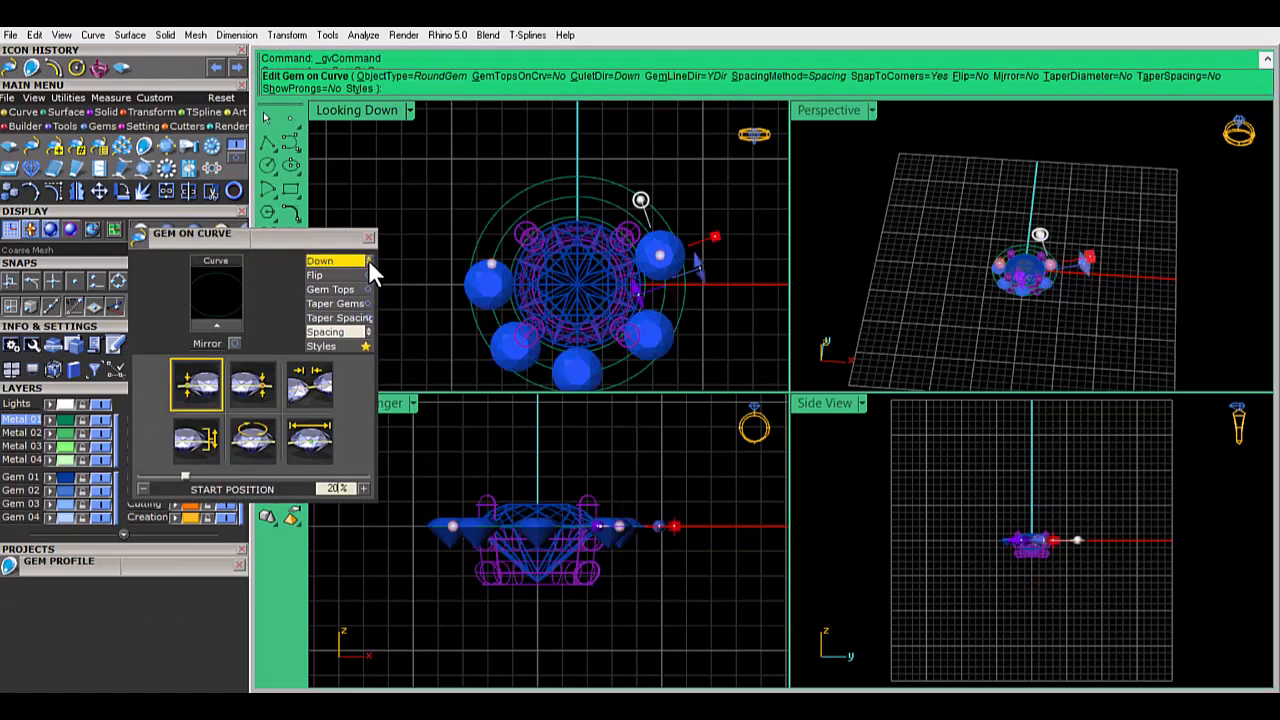
Set the halo gems' start size to 1.7 mm and their spacing method to Fixed
left_click(313, 448)
type("1")
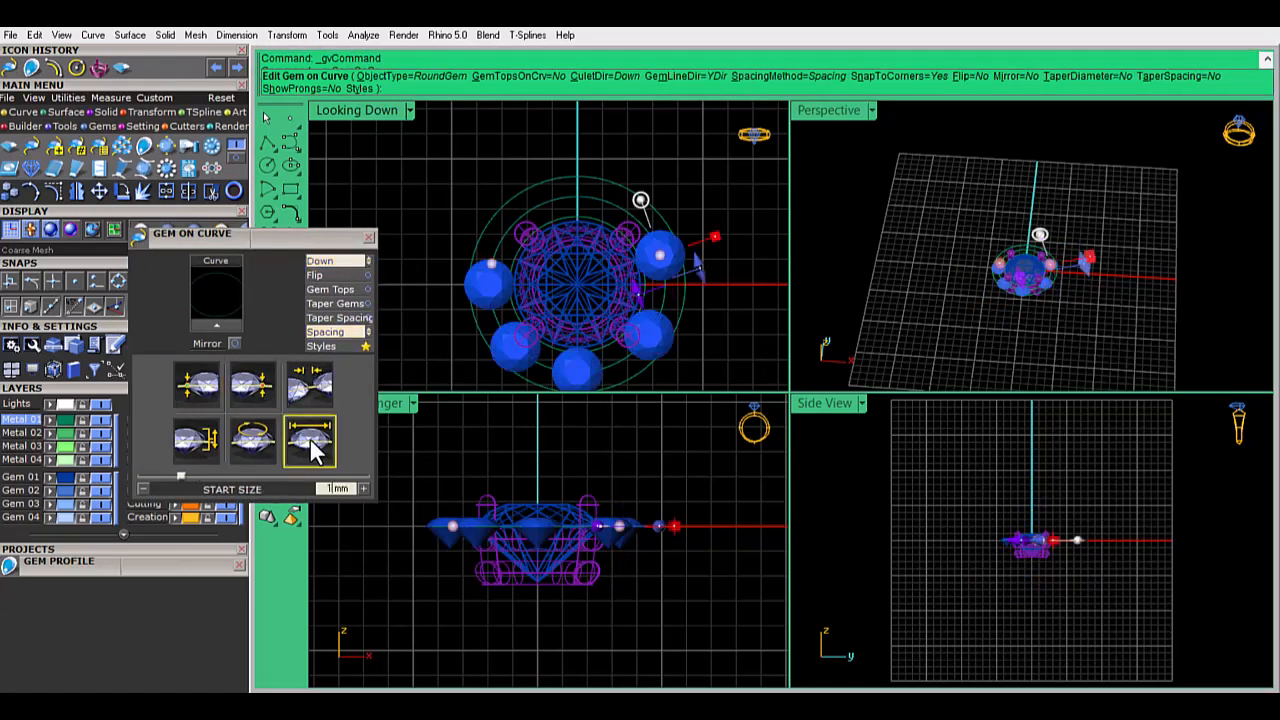
type(".7")
key("Return")
left_click(369, 332)
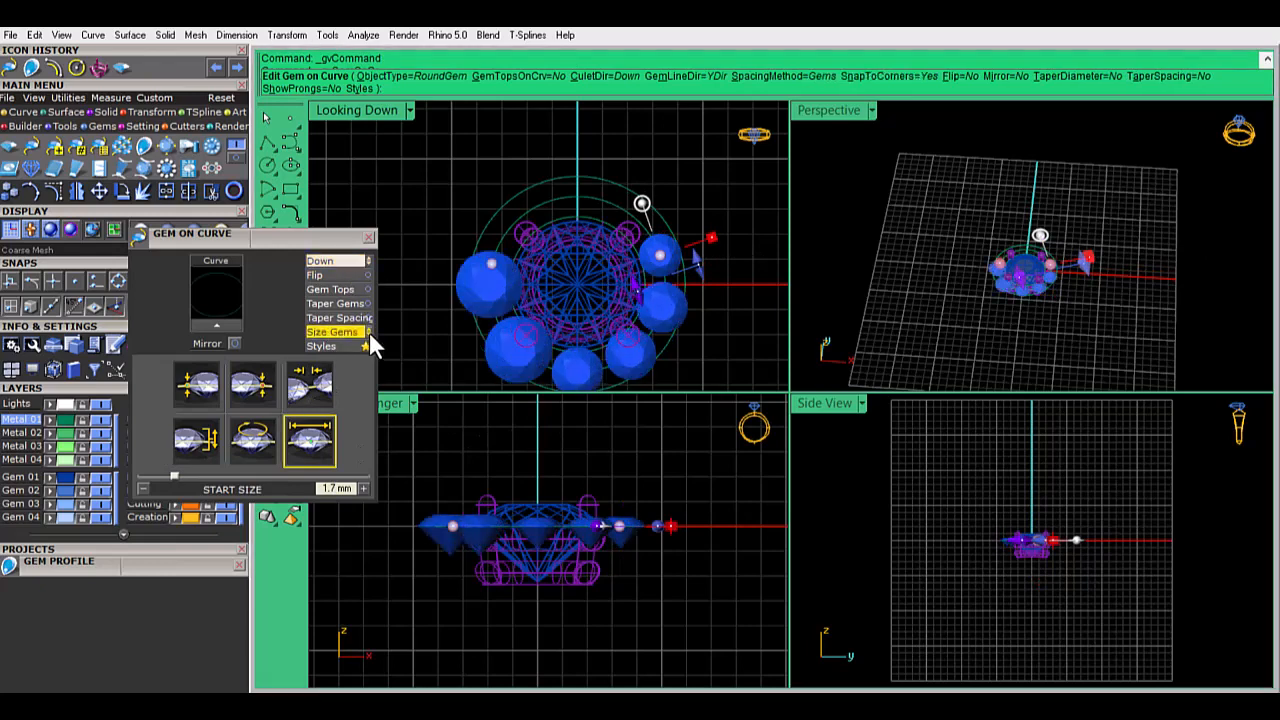
left_click(369, 333)
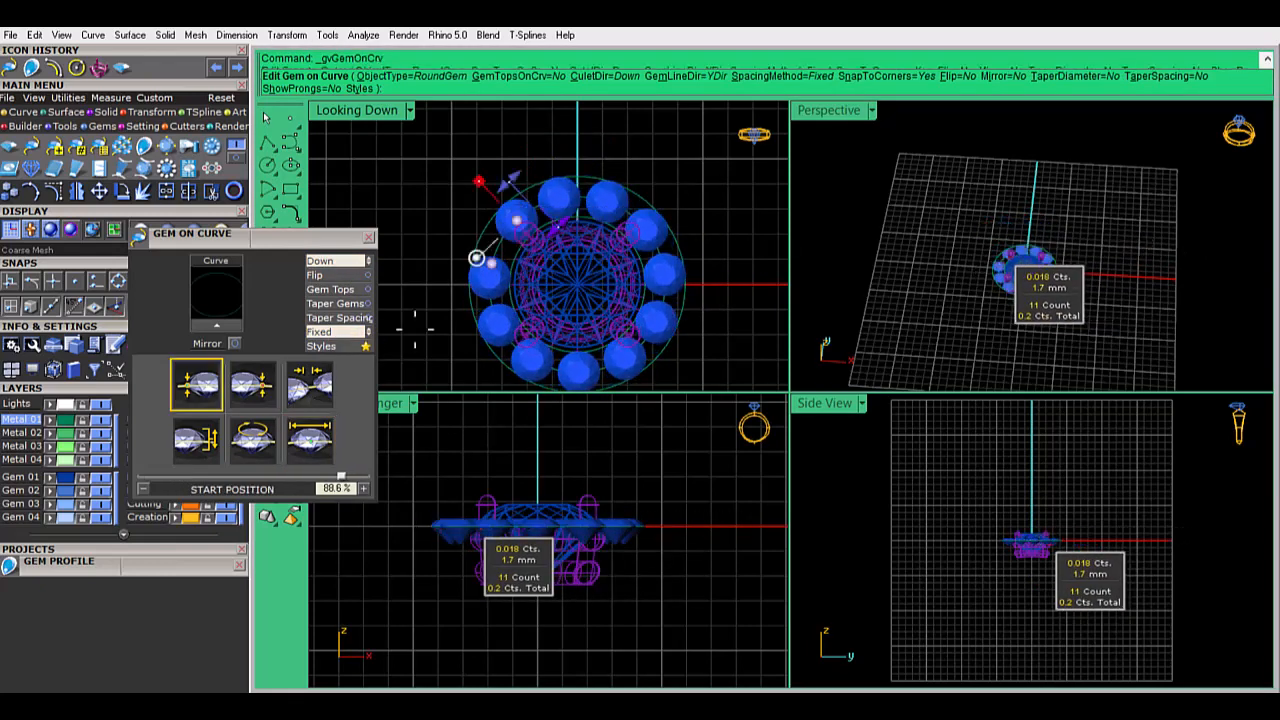
Set the halo gems' spacing to 0.15 mm and reduce their start size to 1.5 mm
left_click(310, 384)
type("0.15")
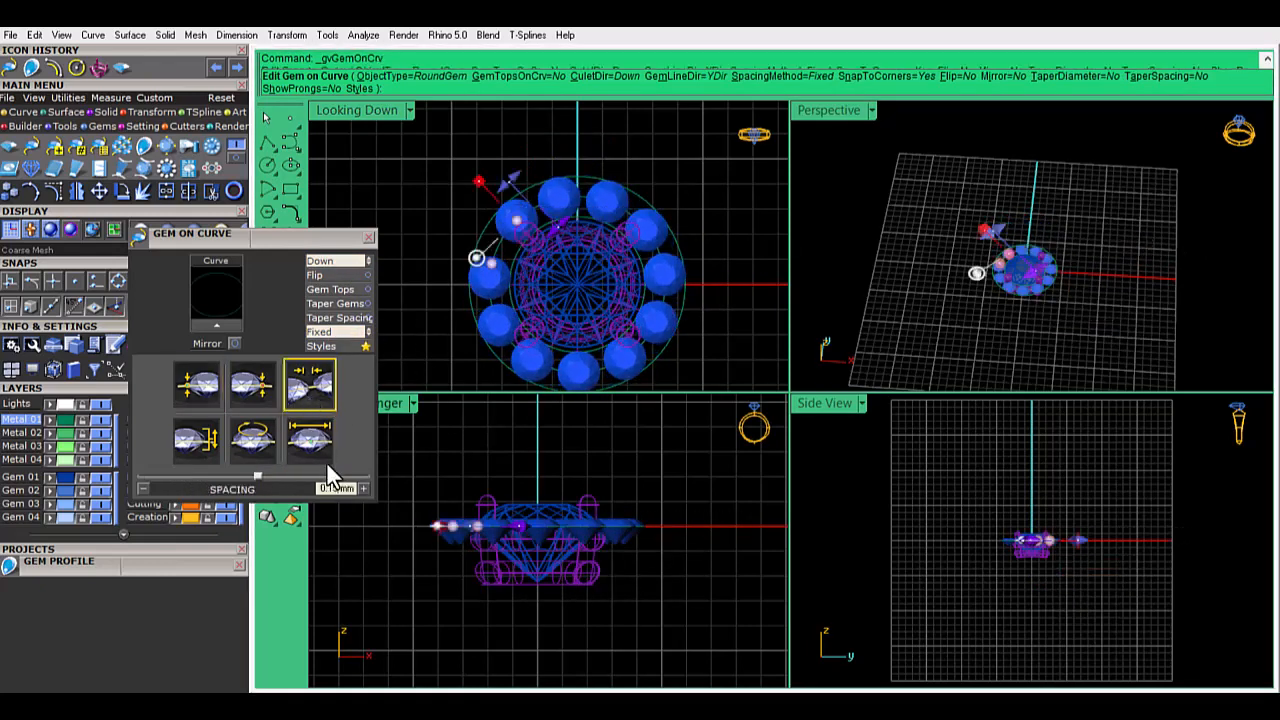
key("Return")
left_click(309, 440)
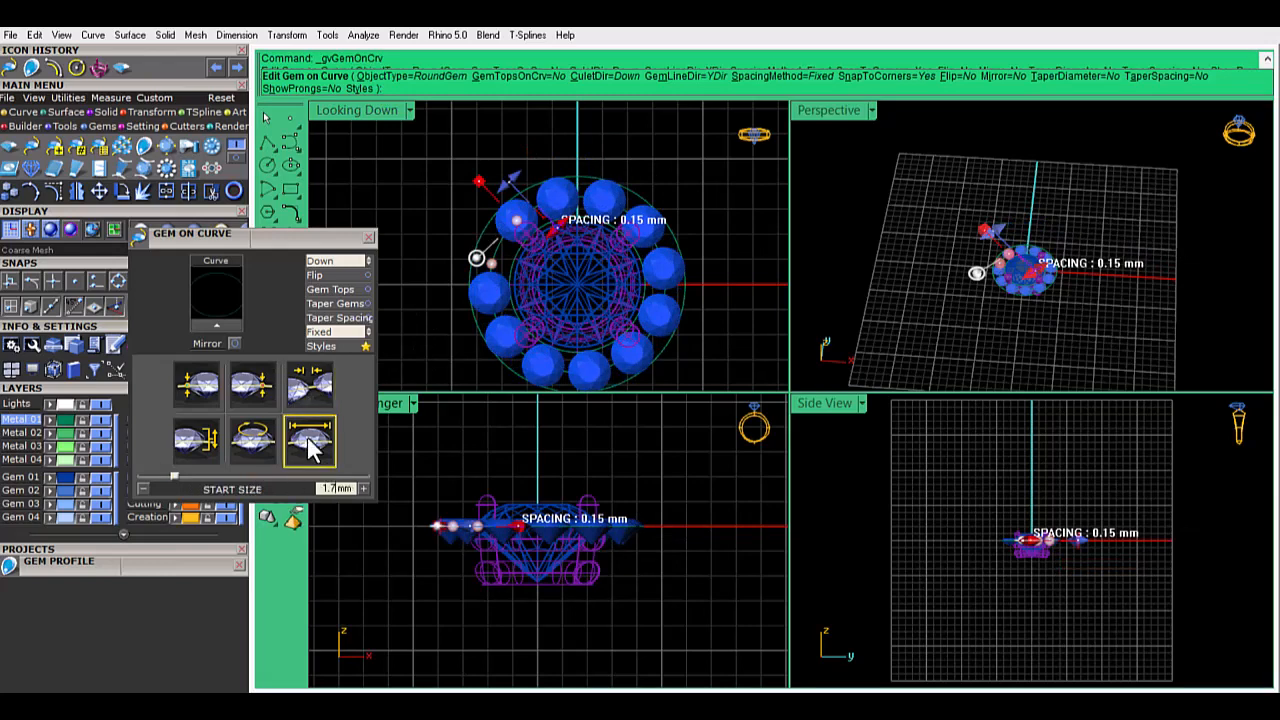
key("Return")
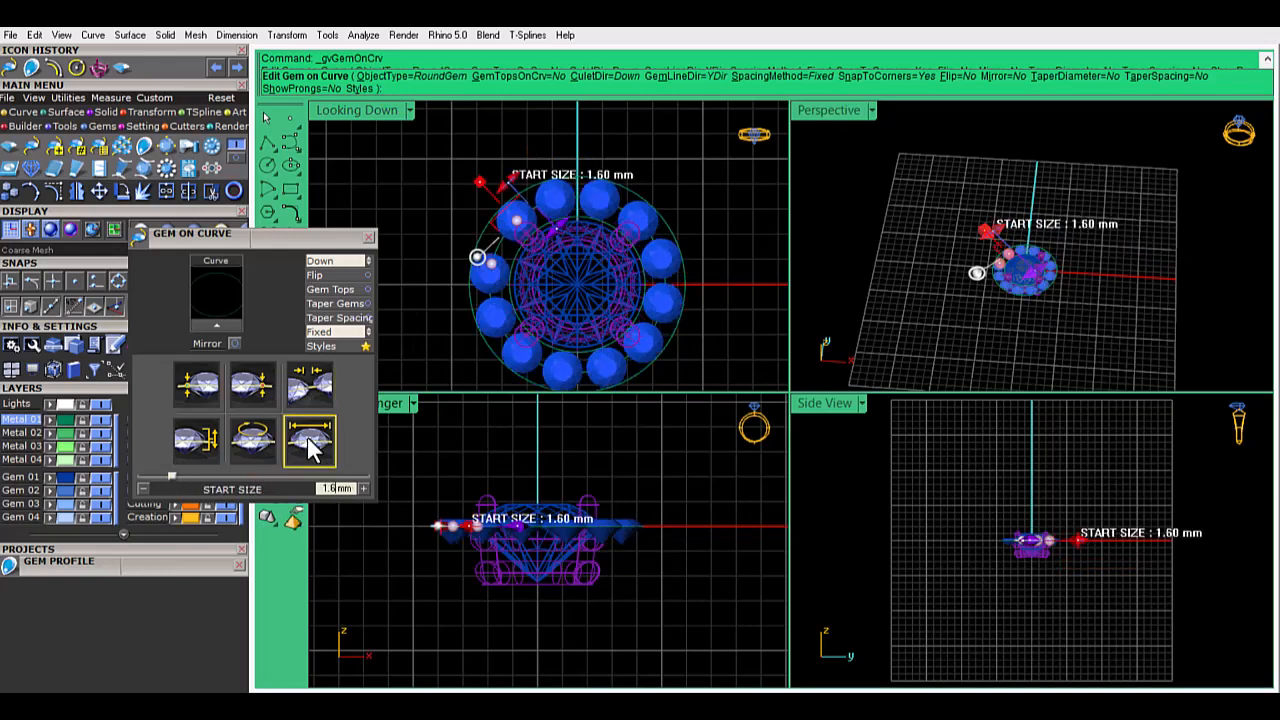
Adjust the end position of the gem row so the halo closes around the circle, and accept the gems
left_click(252, 383)
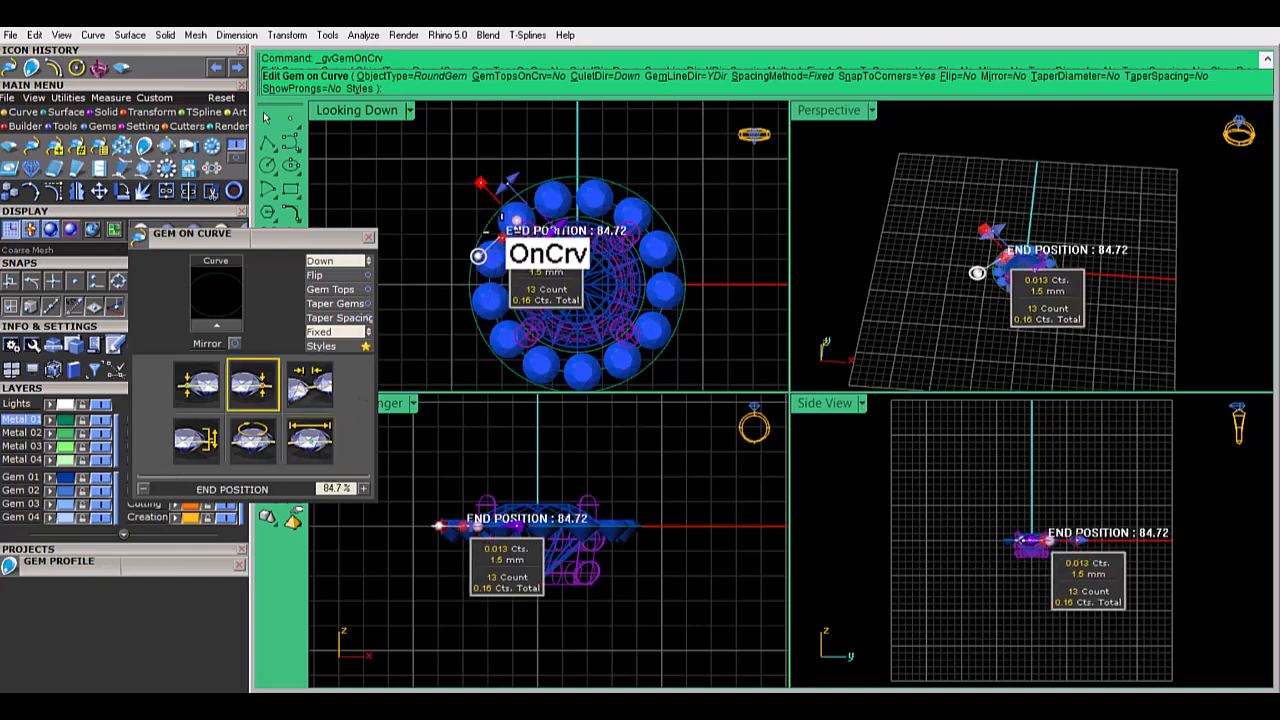
mouse_move(516, 220)
left_mouse_down()
mouse_move(503, 233)
mouse_move(518, 202)
left_mouse_up()
right_click(519, 202)
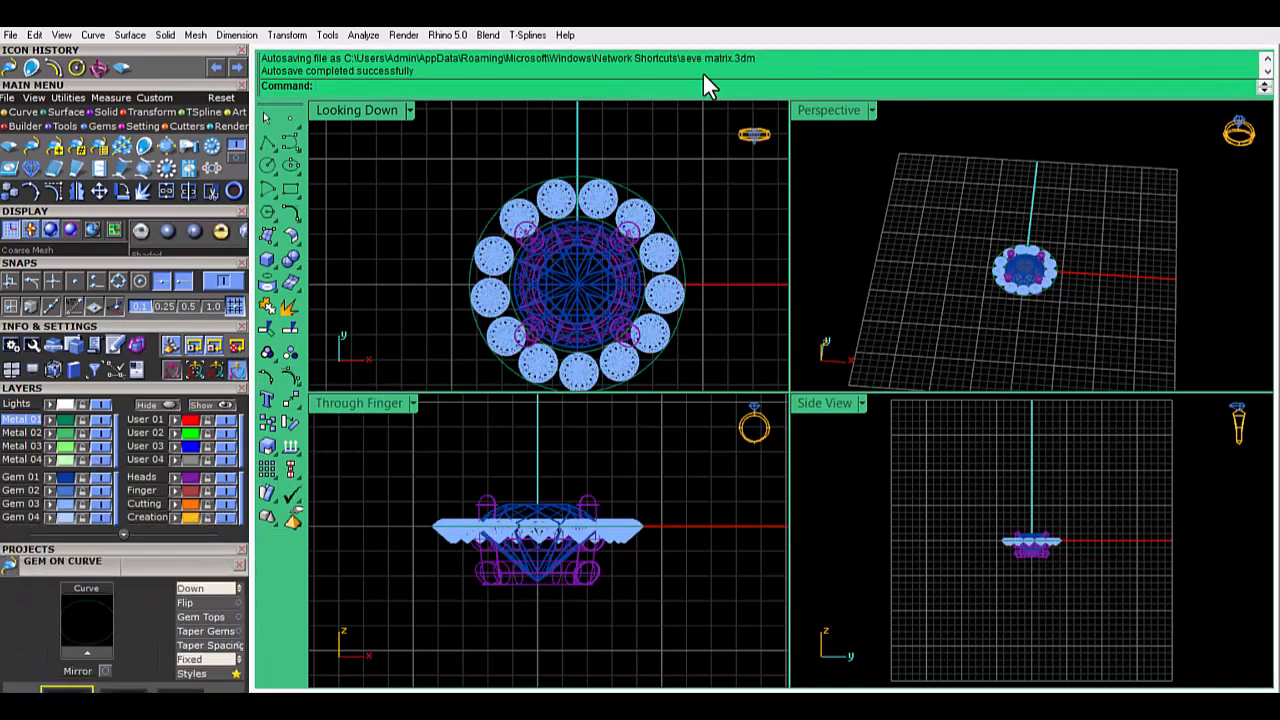
Ungroup the halo gems in an enlarged Looking Down view
double_click(342, 116)
right_click_drag(833, 210, 729, 228)
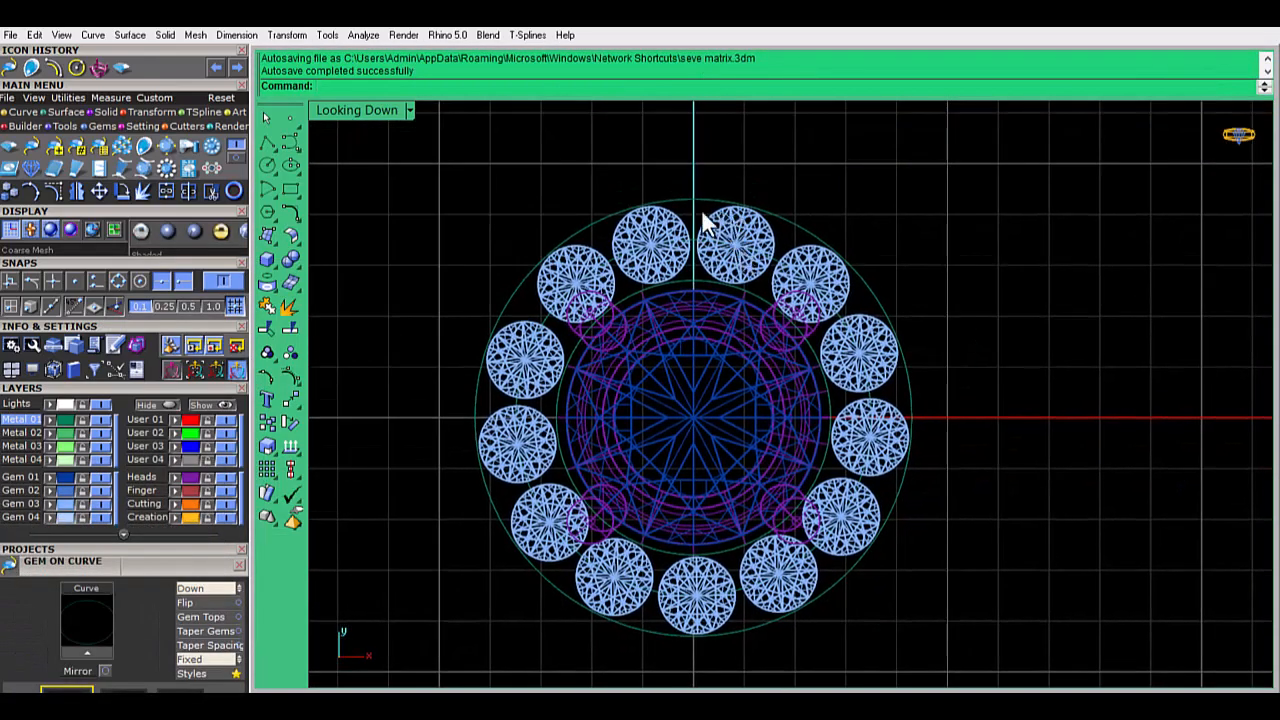
scroll(727, 232, "up", 2)
scroll(706, 198, "down", 2)
left_click(702, 192)
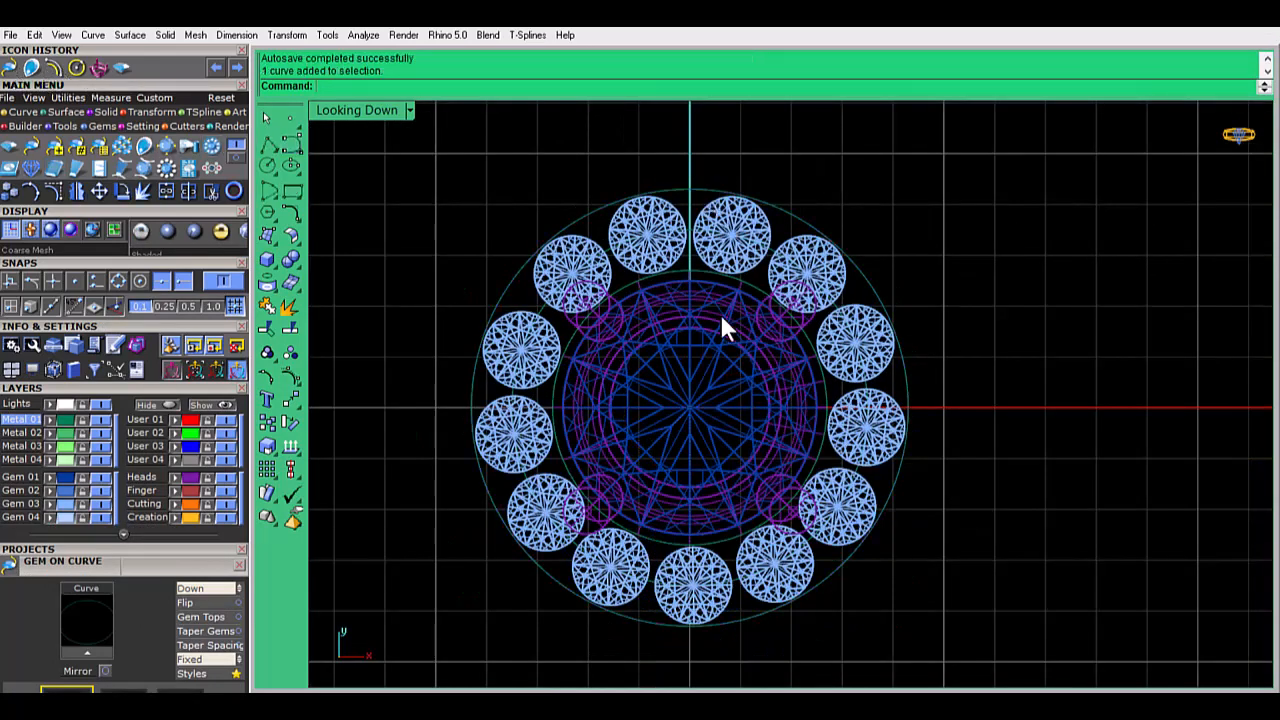
left_click(290, 448)
left_click(943, 420)
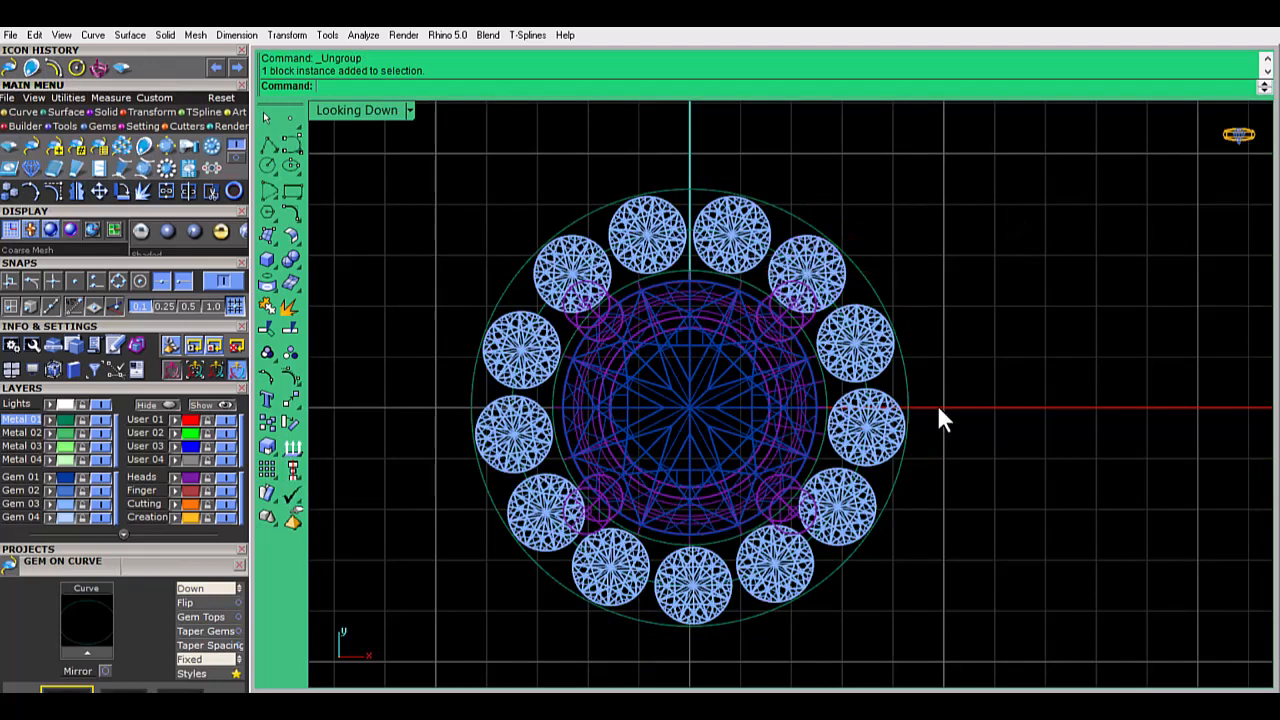
Create a gem profile curve around the lowest halo gem and select that curve
double_click(690, 585)
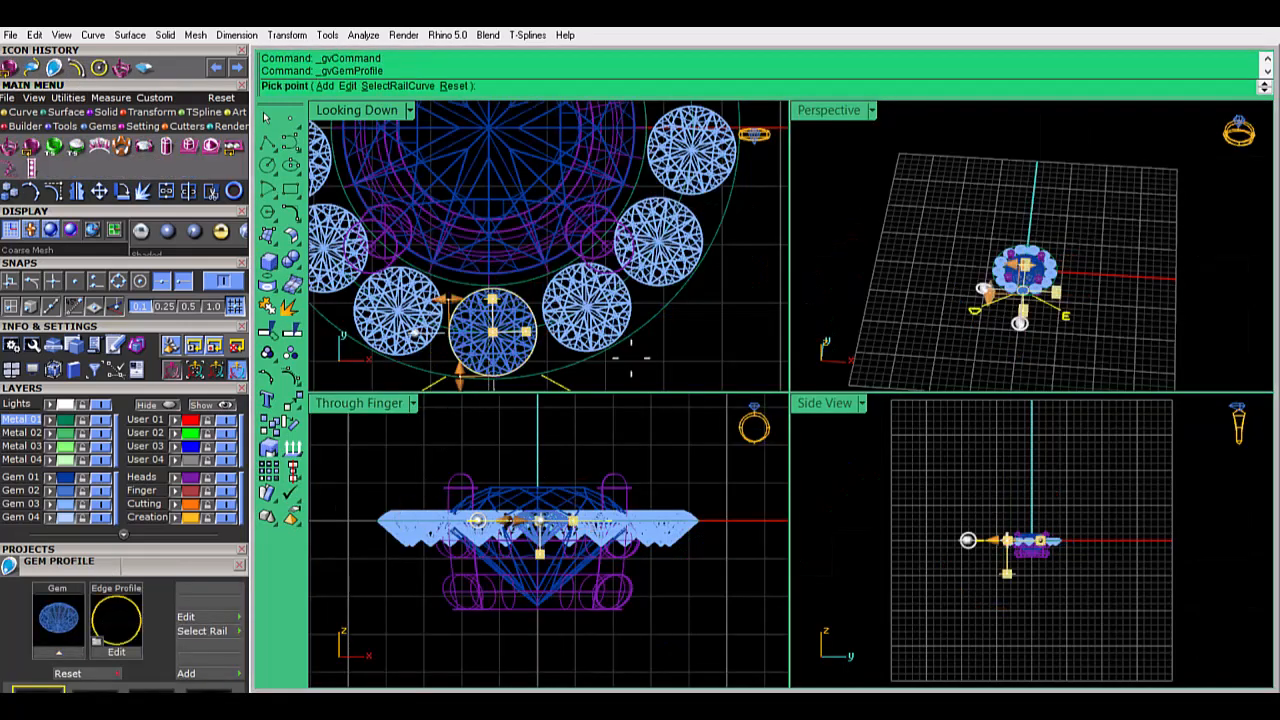
left_click(535, 312)
left_click(590, 344)
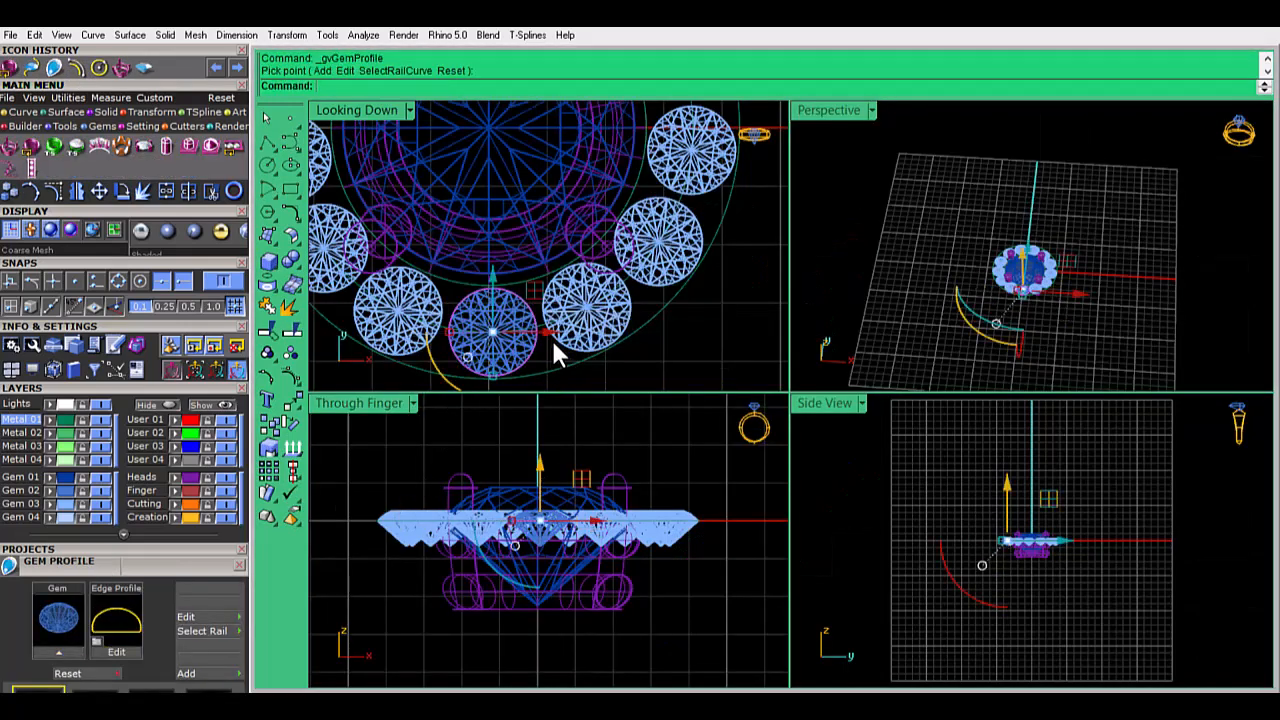
Offset the lowest halo gem's profile circle inward by 0.5 mm
left_click(77, 67)
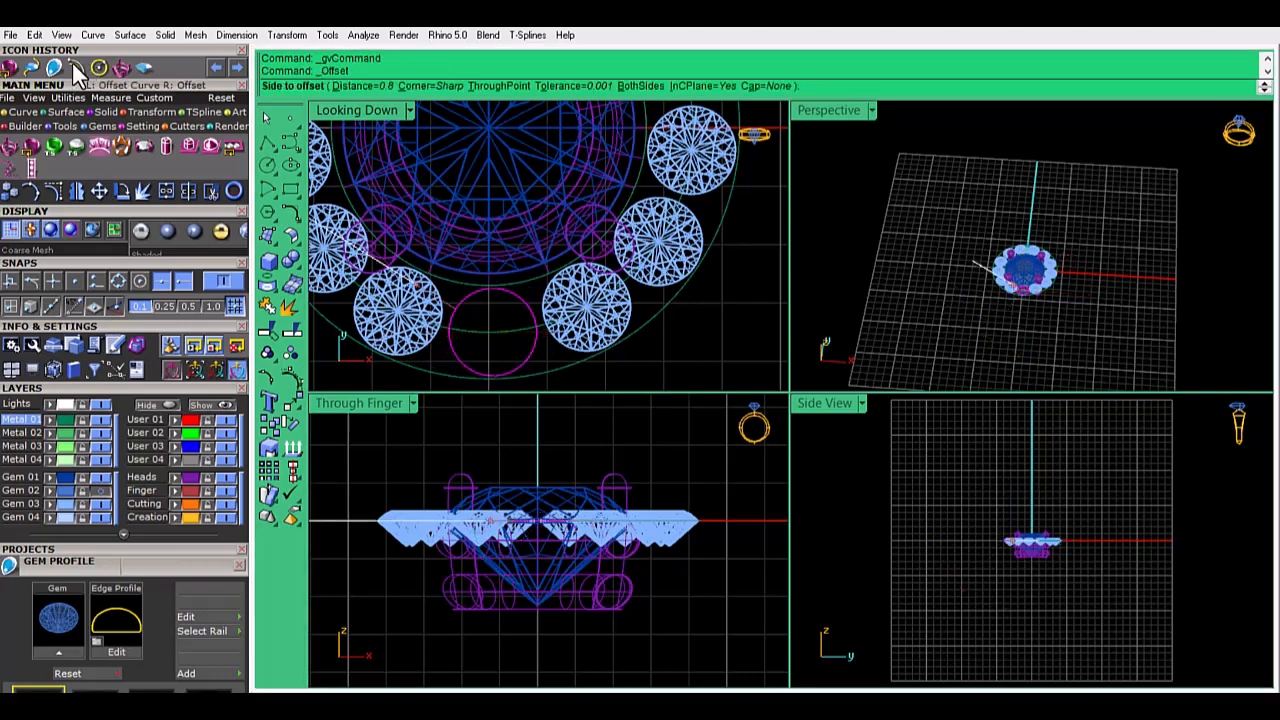
type("0.5")
key("Return")
left_click(487, 325)
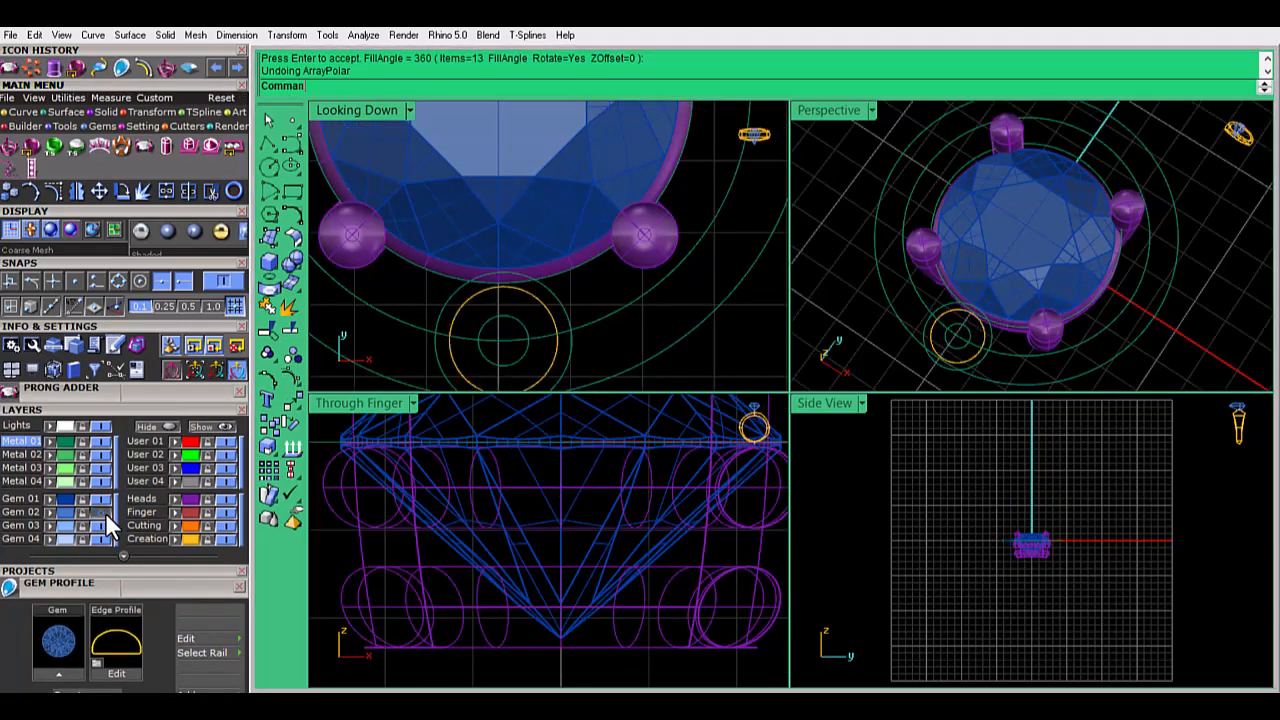
Offset the small setting's outer circle inward by 0.5 mm and delete the previous, smaller inner circle
left_click(549, 302)
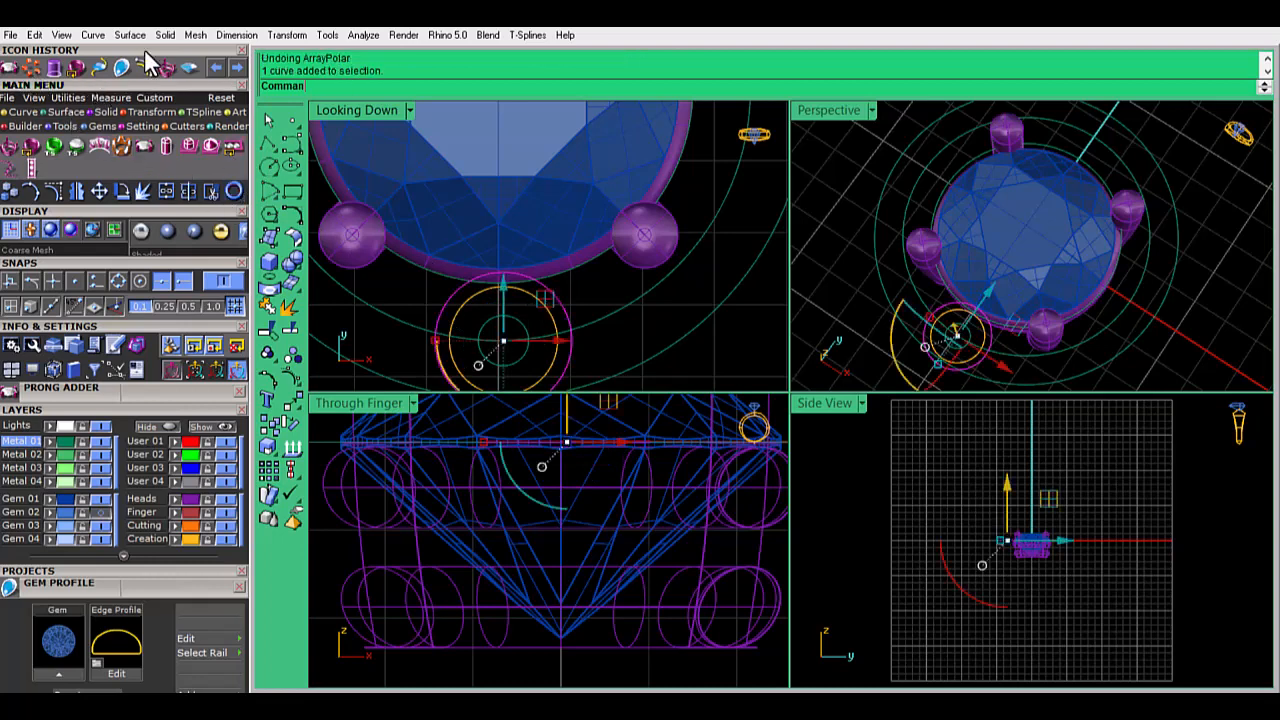
left_click(145, 64)
left_click(575, 318)
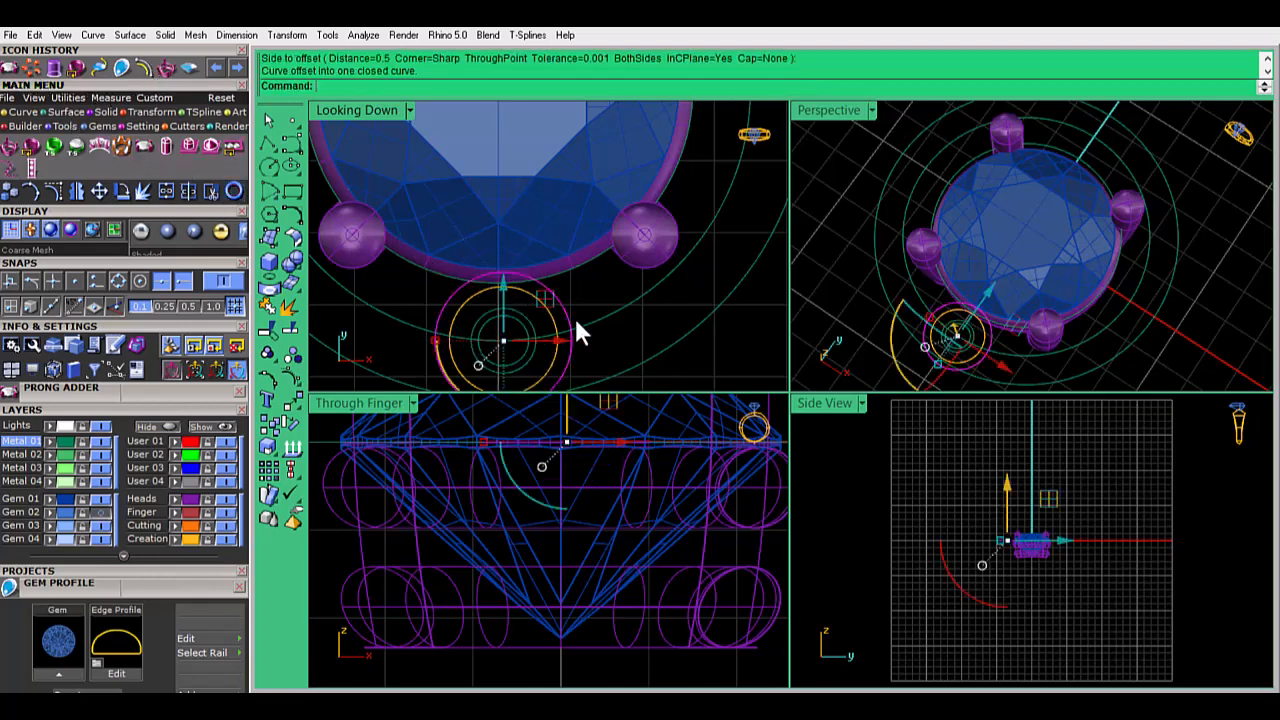
left_click(510, 320)
left_click(545, 365)
key("Delete")
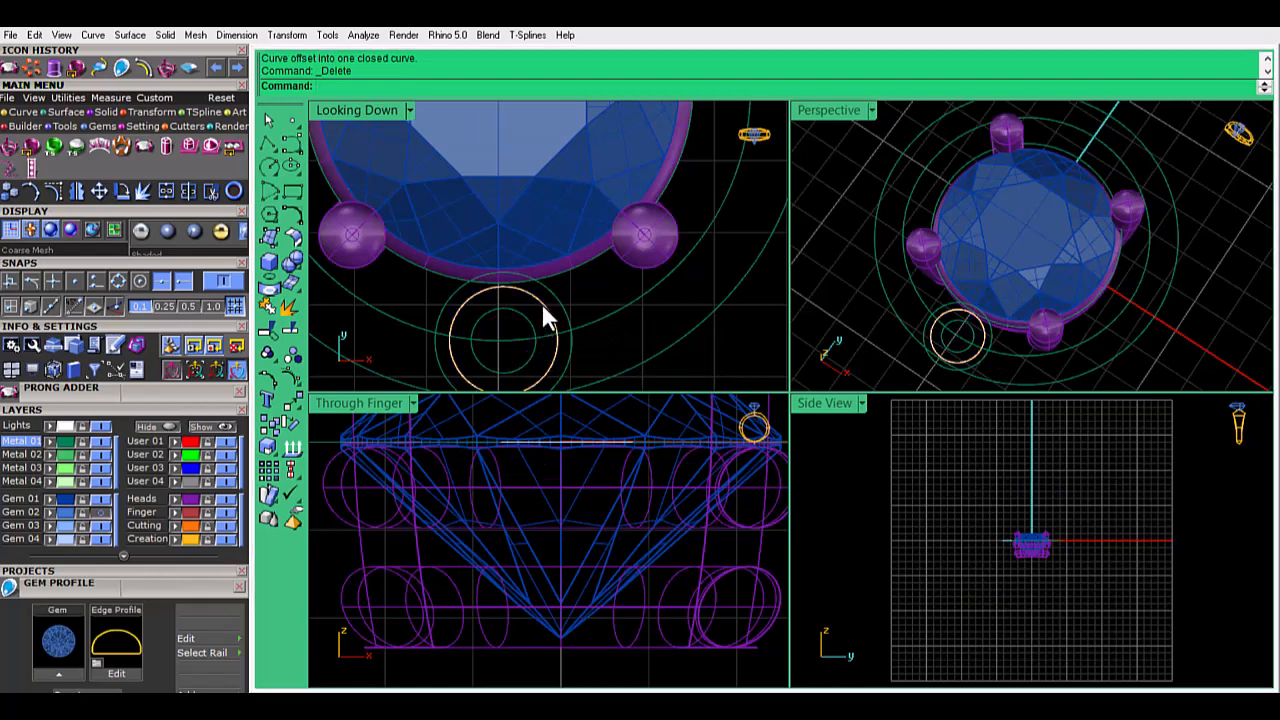
Delete the orange circle curves lying between the small setting's outer and inner circles
left_click(541, 303)
key("Escape")
left_click(550, 305)
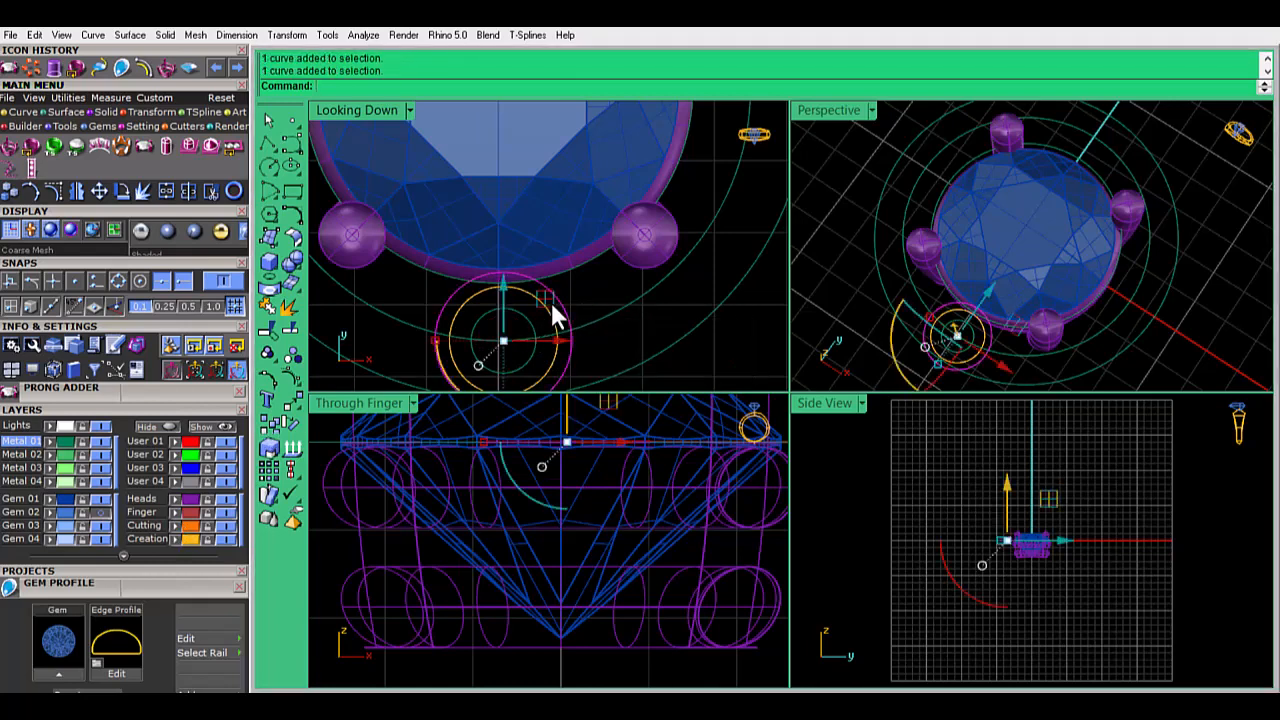
key("Escape")
left_click(555, 320)
left_click(576, 361)
key("Delete")
left_click(550, 320)
key("Delete")
scroll(546, 328, "down", 1)
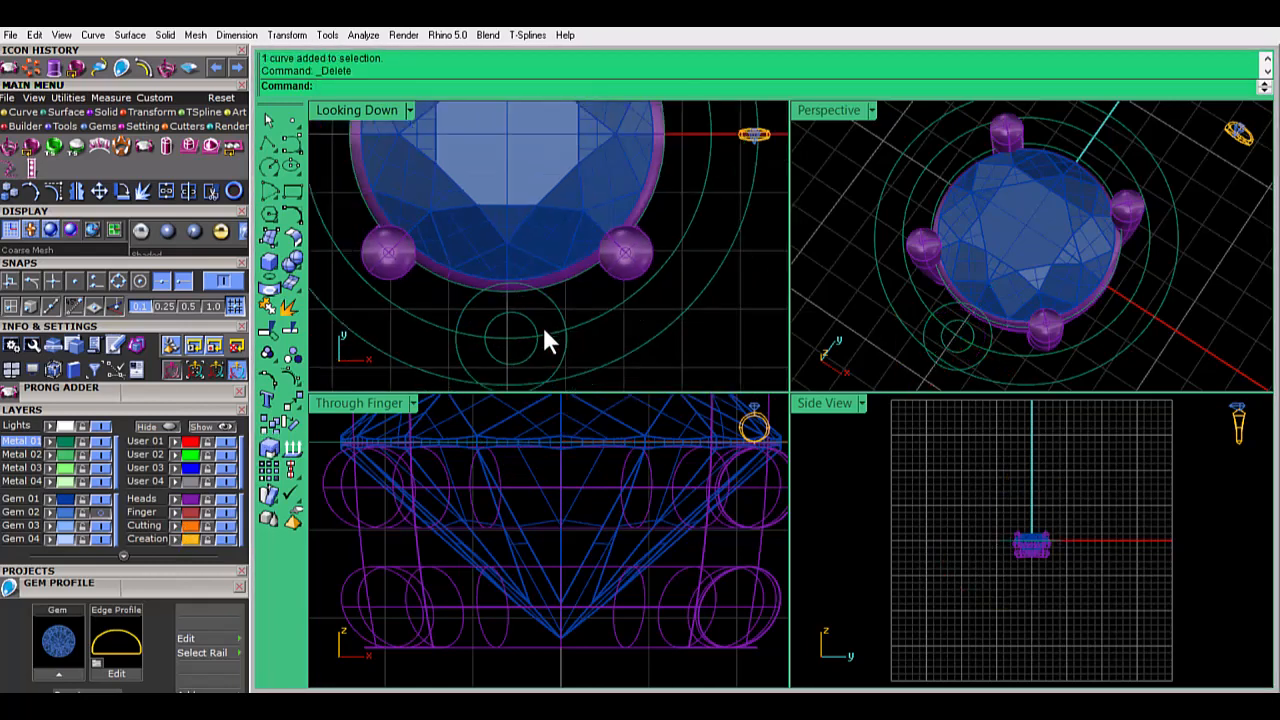
Extrude the small setting's outer and inner circles downward as a solid tube beneath the halo gem's position
left_click_drag(523, 322, 521, 323)
left_click_drag(593, 347, 526, 362)
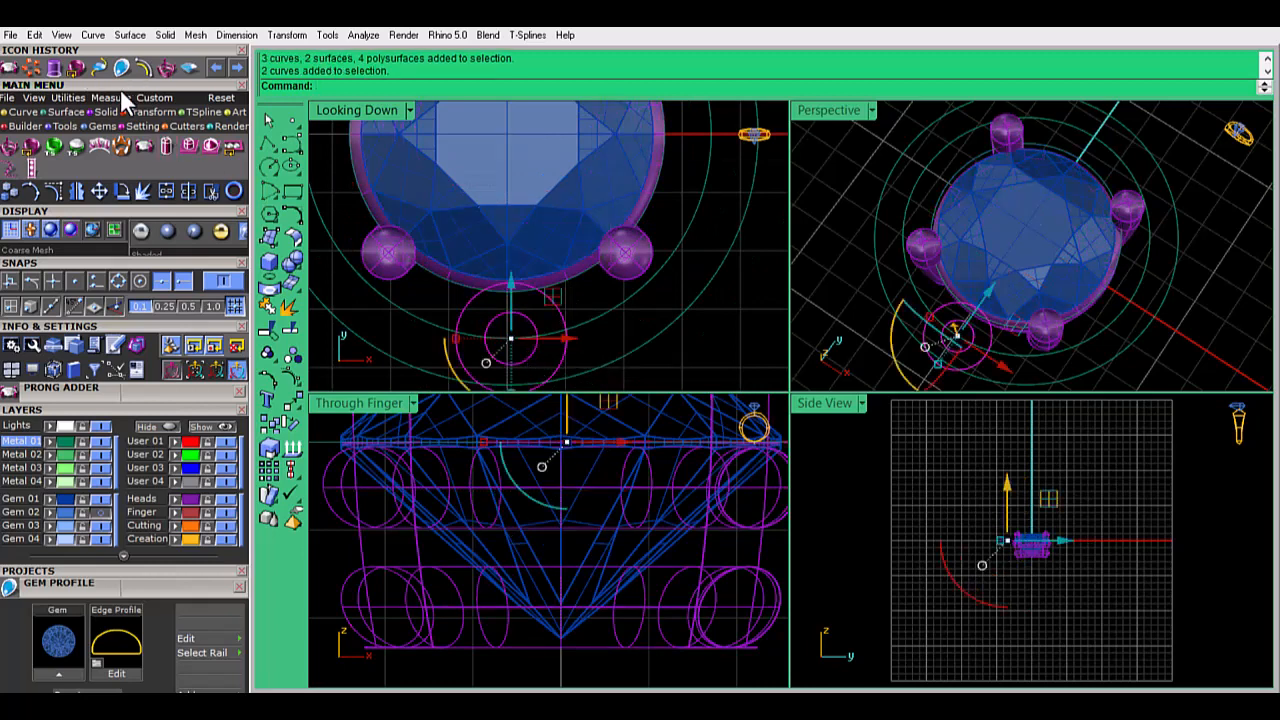
left_click(60, 80)
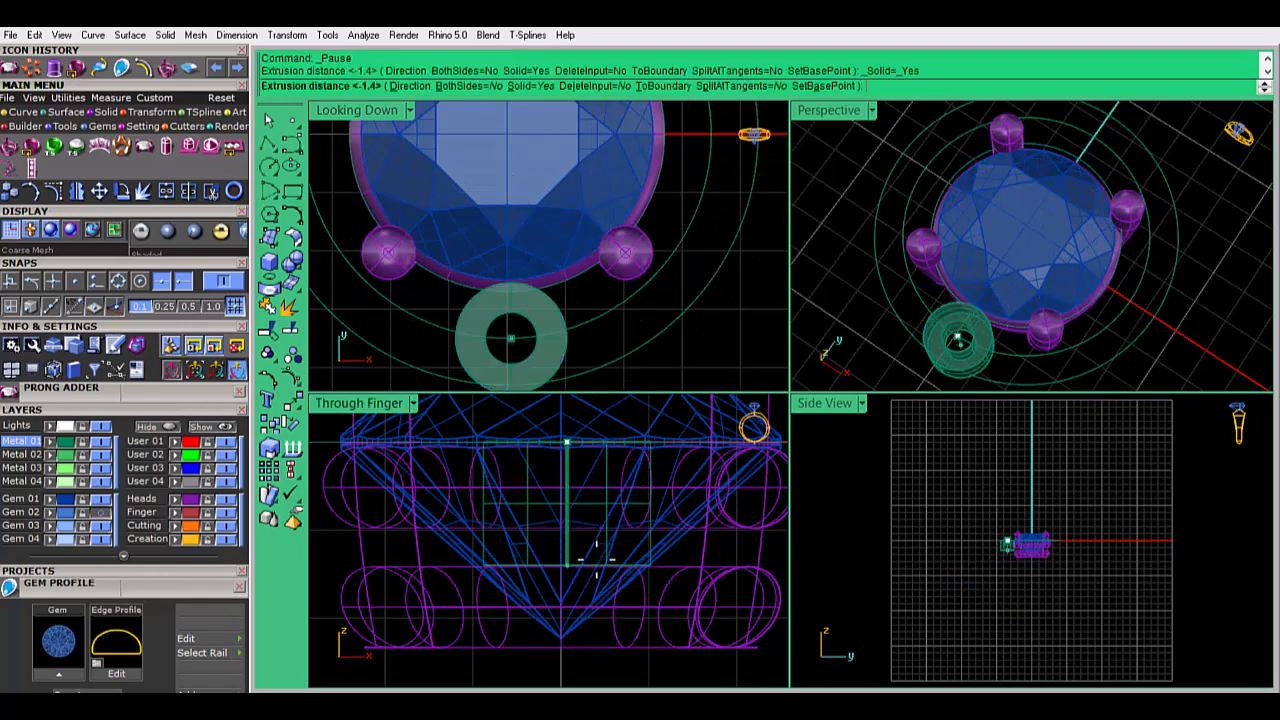
left_click(566, 561)
Chamfer the tube setting's top inner edge and show the Gem 02 layer to check the gem's seat
left_click(291, 262)
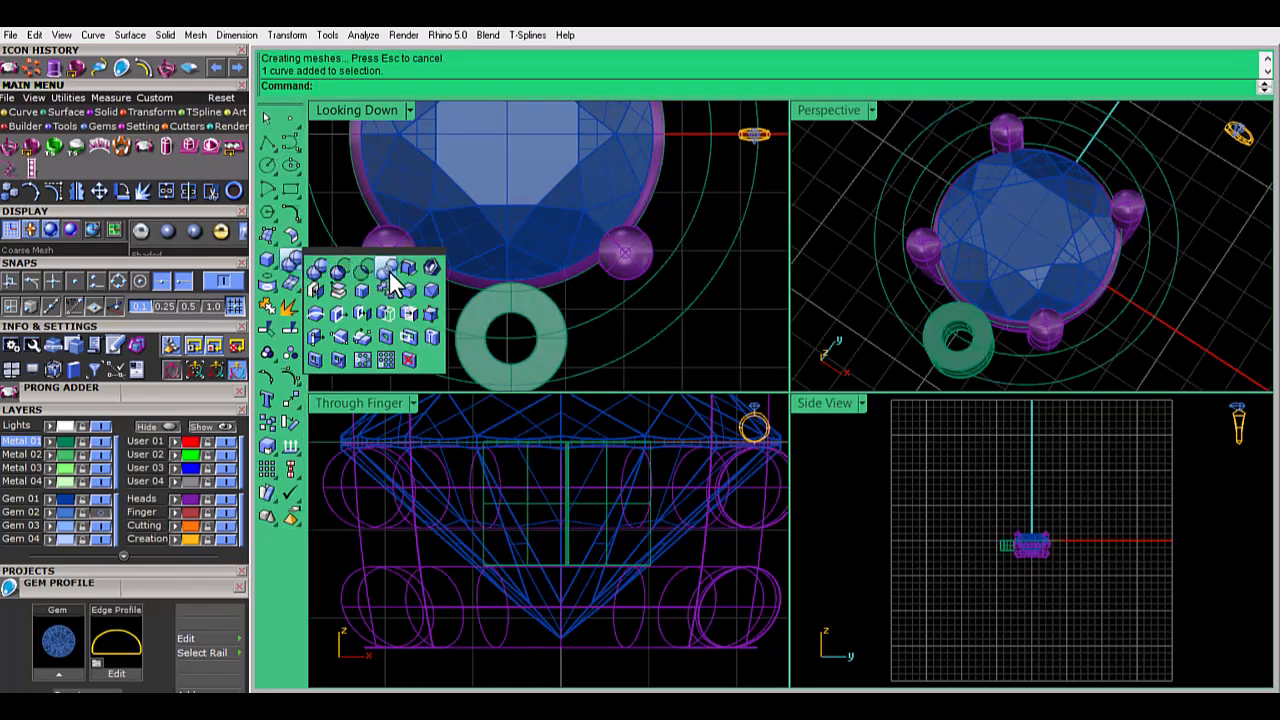
left_click(428, 304)
left_click(528, 333)
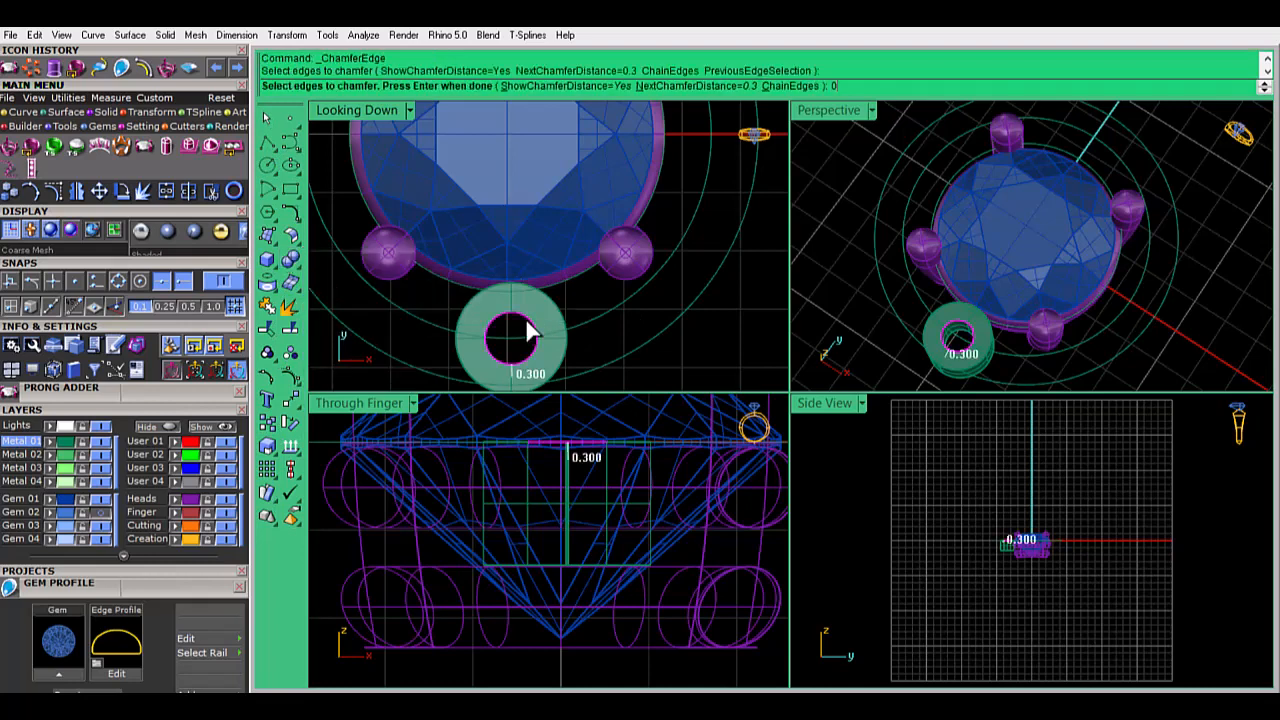
key("Return")
key("Return")
left_click(100, 511)
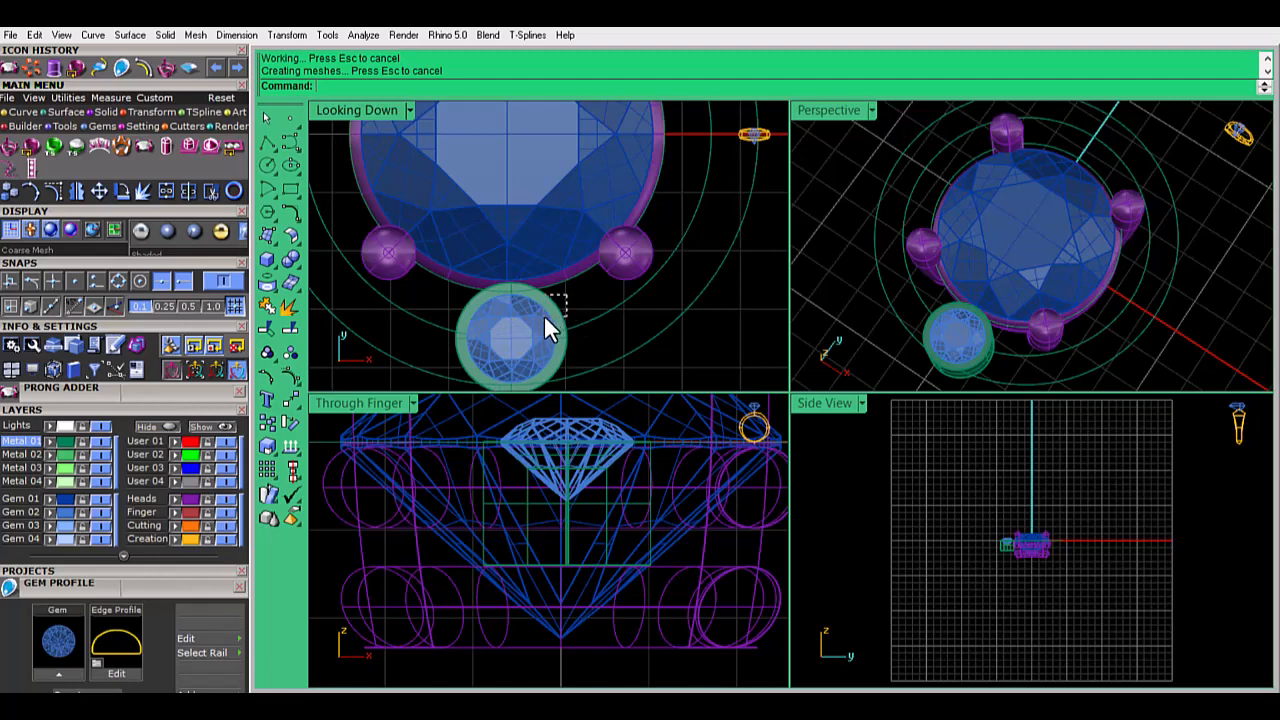
left_click(236, 68)
Hide the Gem 02 layer and fillet the tube setting's top outer edge with a 0.1 mm radius
left_click(101, 511)
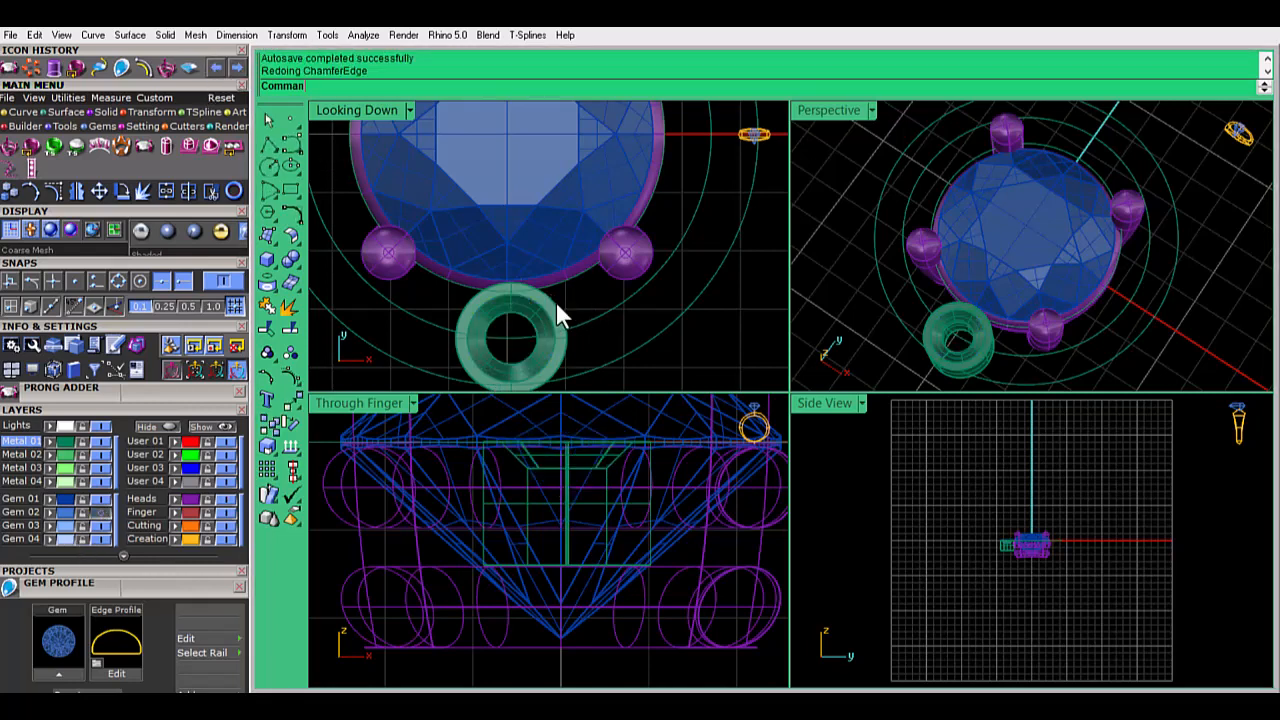
left_click(103, 114)
left_click(143, 146)
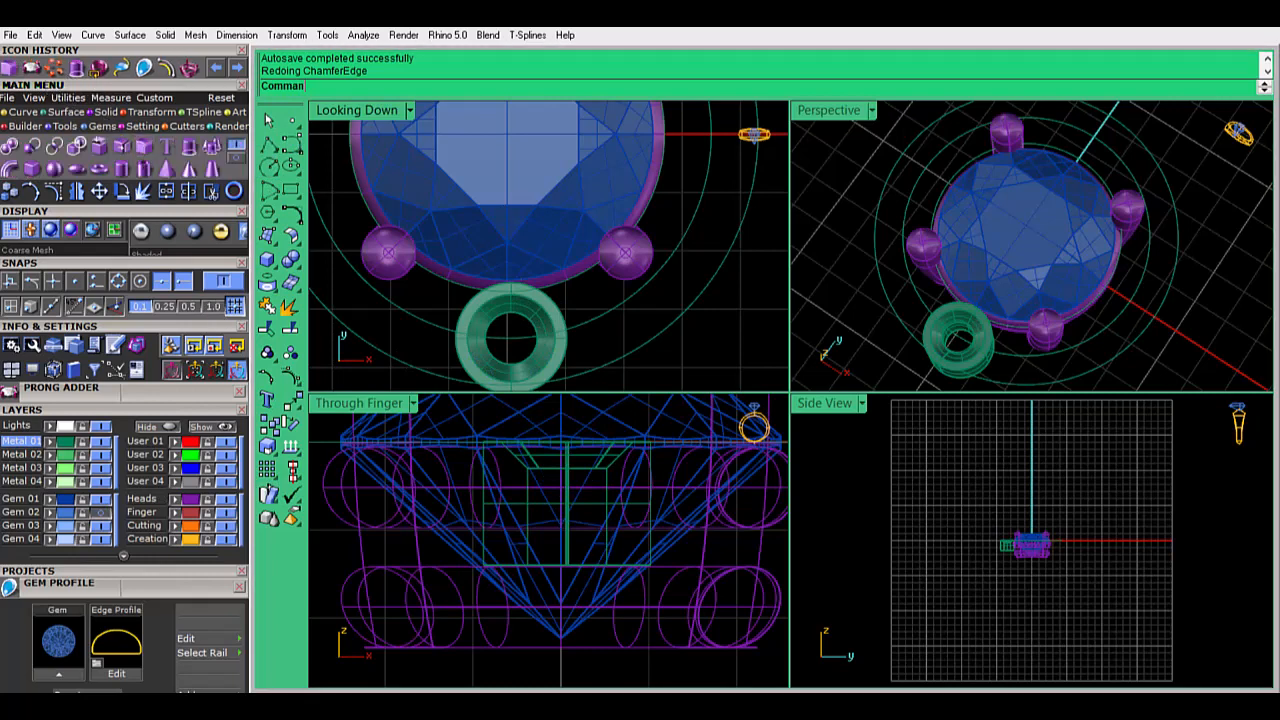
left_click(565, 318)
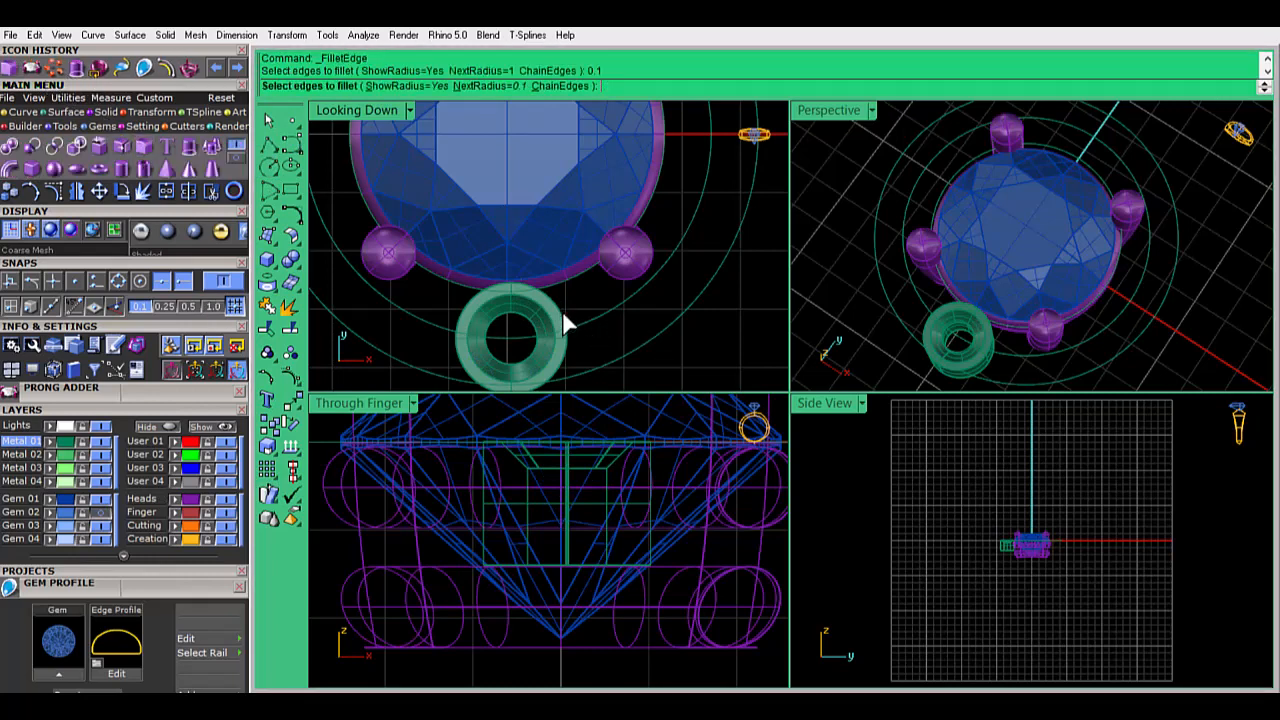
key("Return")
key("Return")
Show the Gem 02 layer and polar-array the small gem with its setting around the center gem, 13 items over 360 degrees
left_click(100, 512)
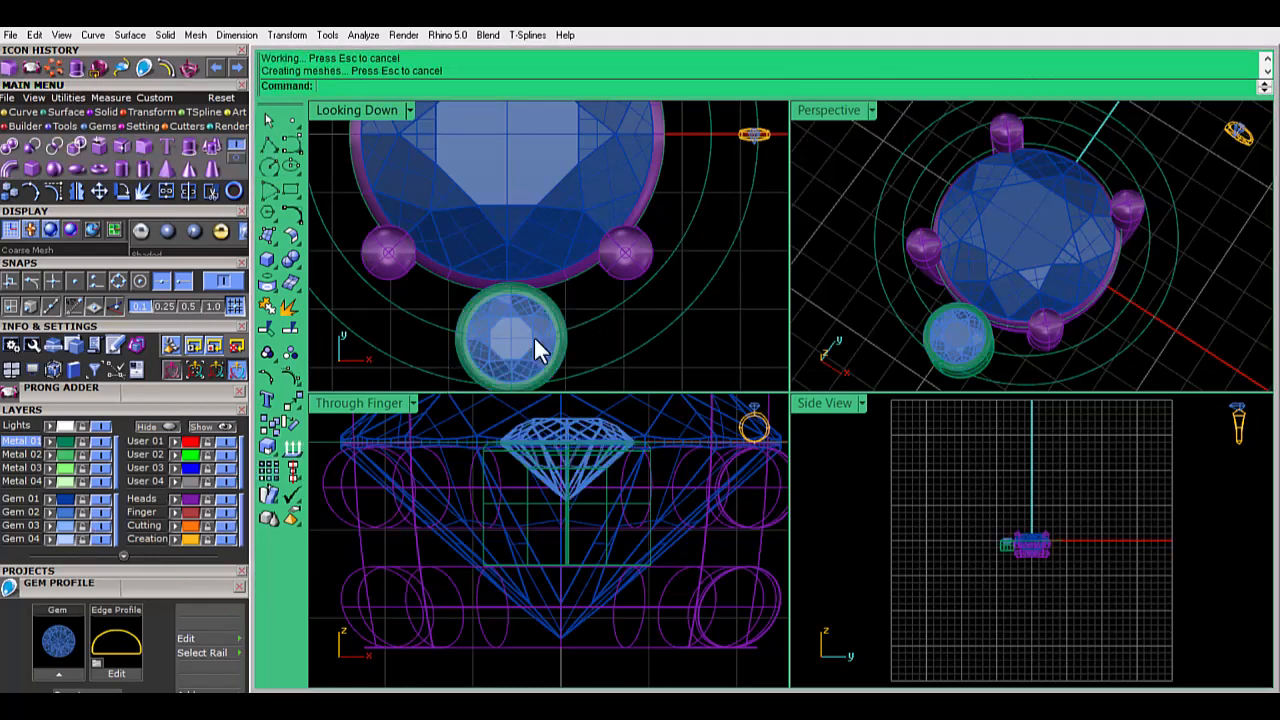
left_click_drag(570, 306, 380, 314)
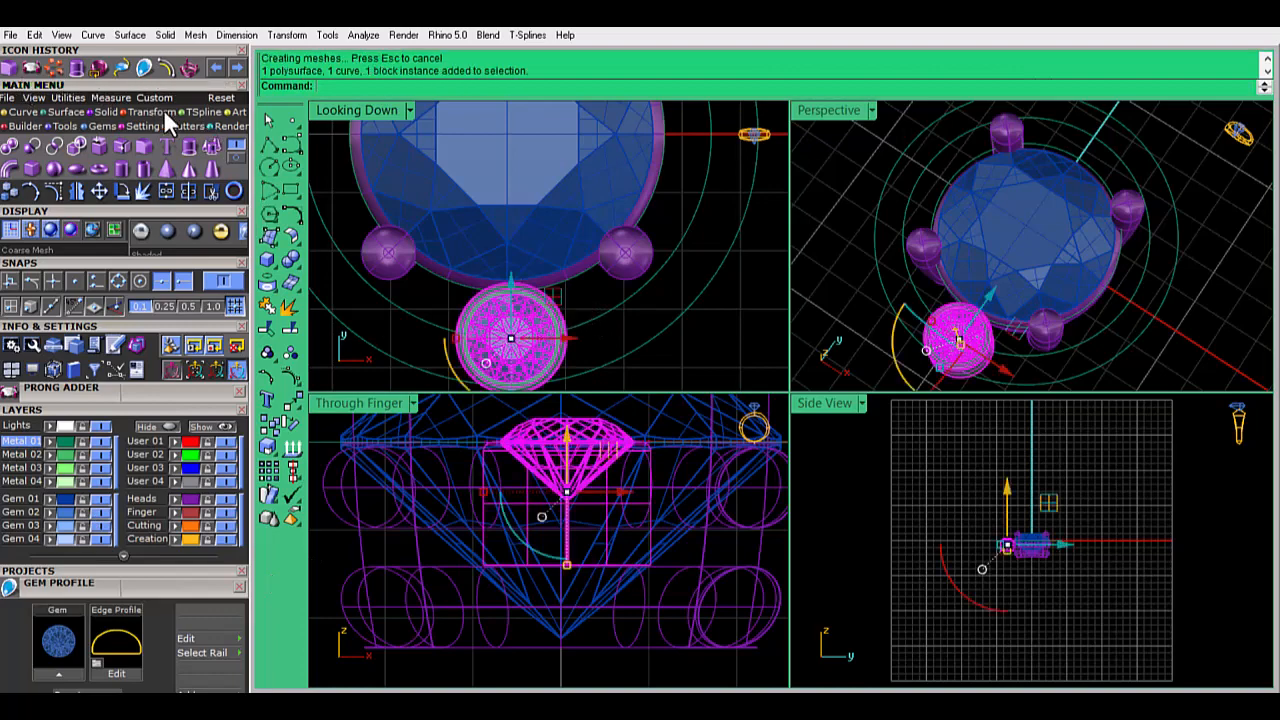
left_click(222, 161)
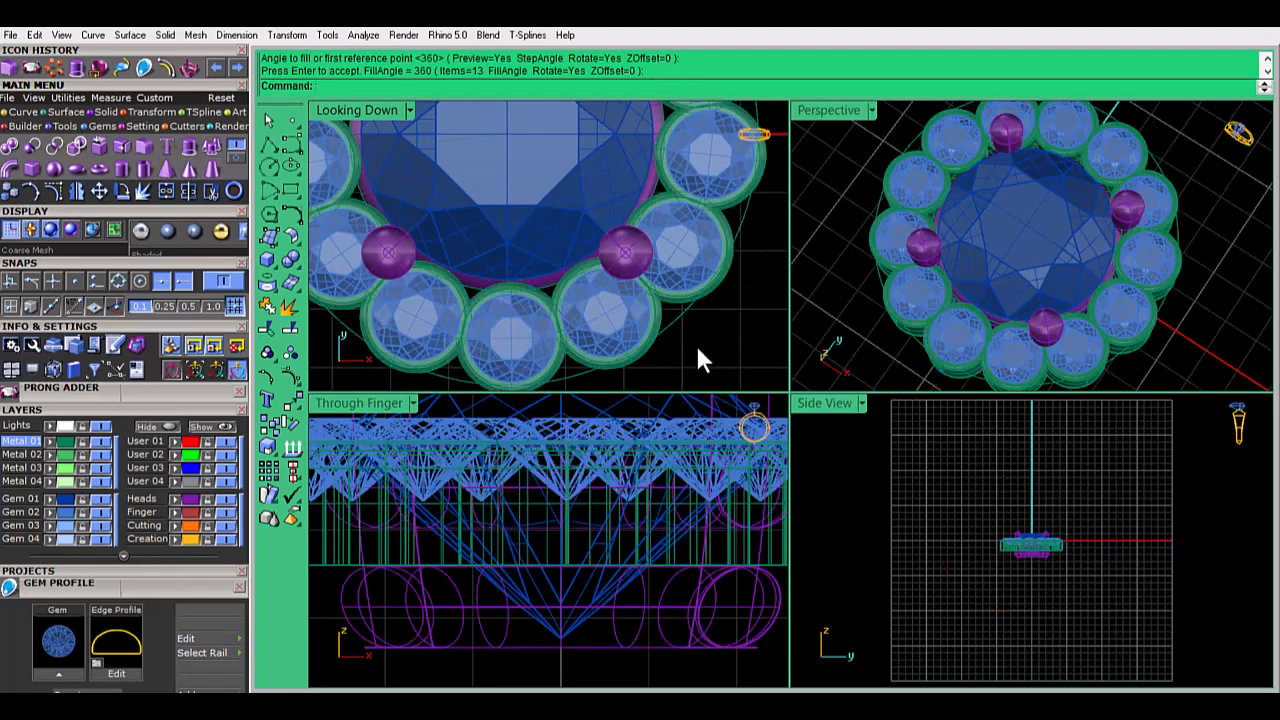
scroll(695, 342, "down", 3)
right_click_drag(1060, 290, 1012, 225)
double_click(357, 110)
scroll(951, 420, "up", 1)
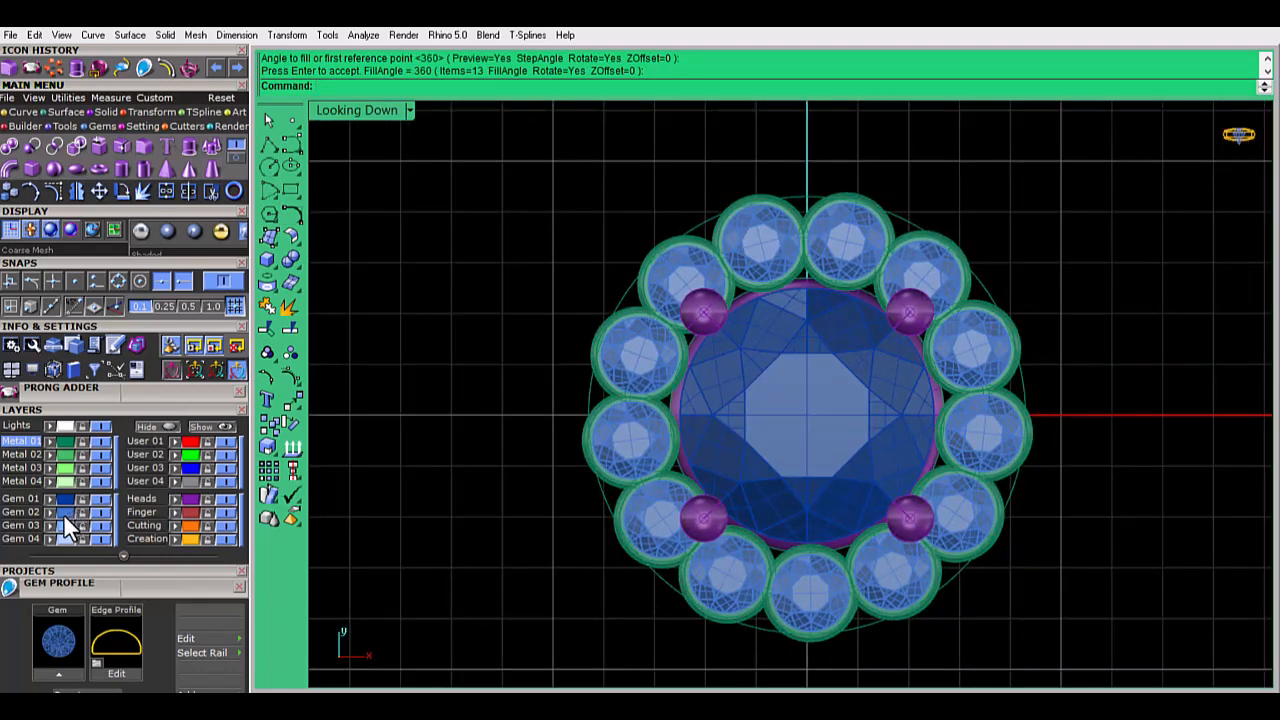
Add two shared prongs between neighbouring halo gems with Prong Adder, lowering the prong height to about 0.63 mm
key("Return")
left_click(50, 368)
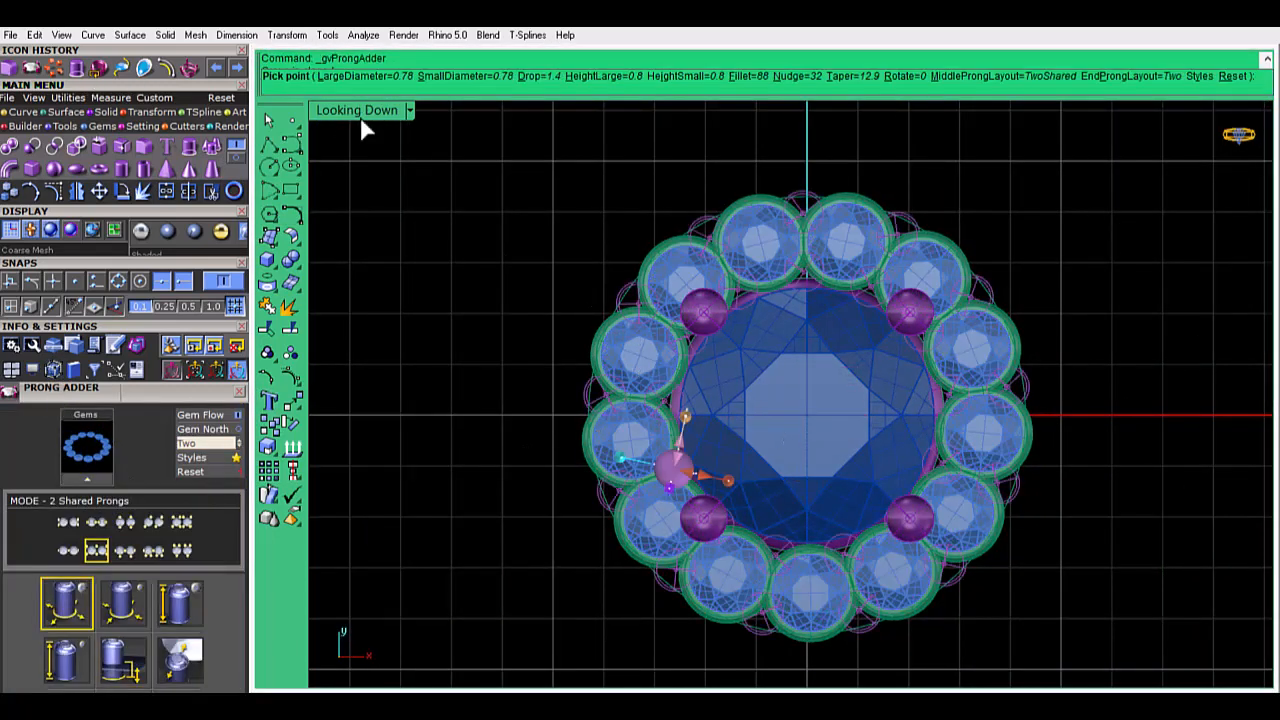
double_click(358, 112)
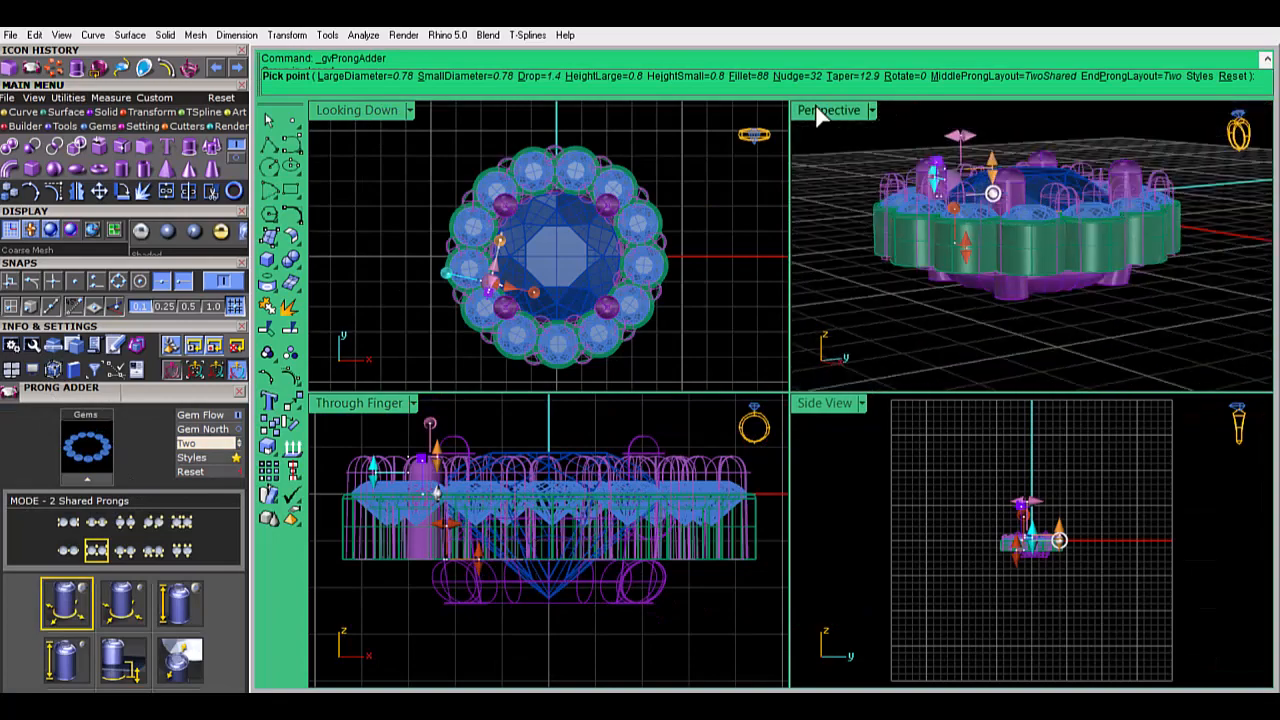
double_click(826, 110)
scroll(760, 226, "up", 4)
left_click_drag(762, 230, 762, 253)
scroll(762, 322, "down", 5)
right_click_drag(762, 322, 579, 329)
key("Return")
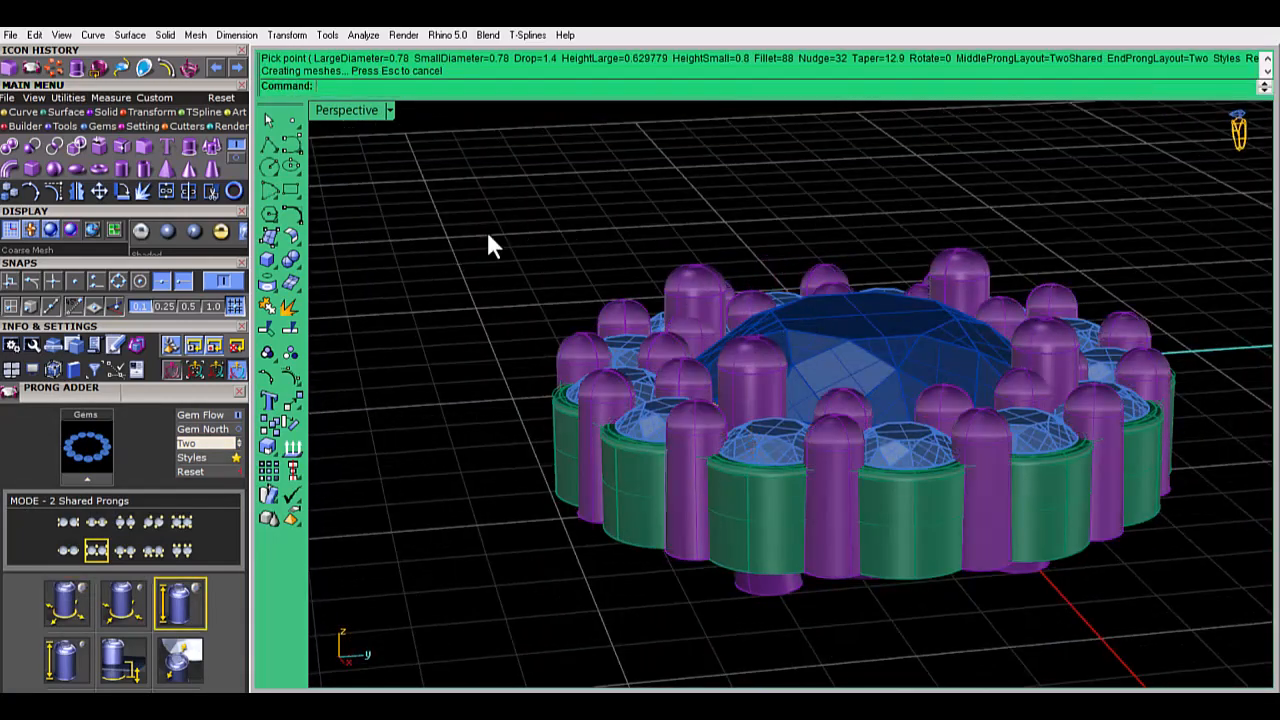
Select the center gem with its prong head and raise them vertically above the halo
right_click_drag(486, 229, 581, 367)
double_click(355, 108)
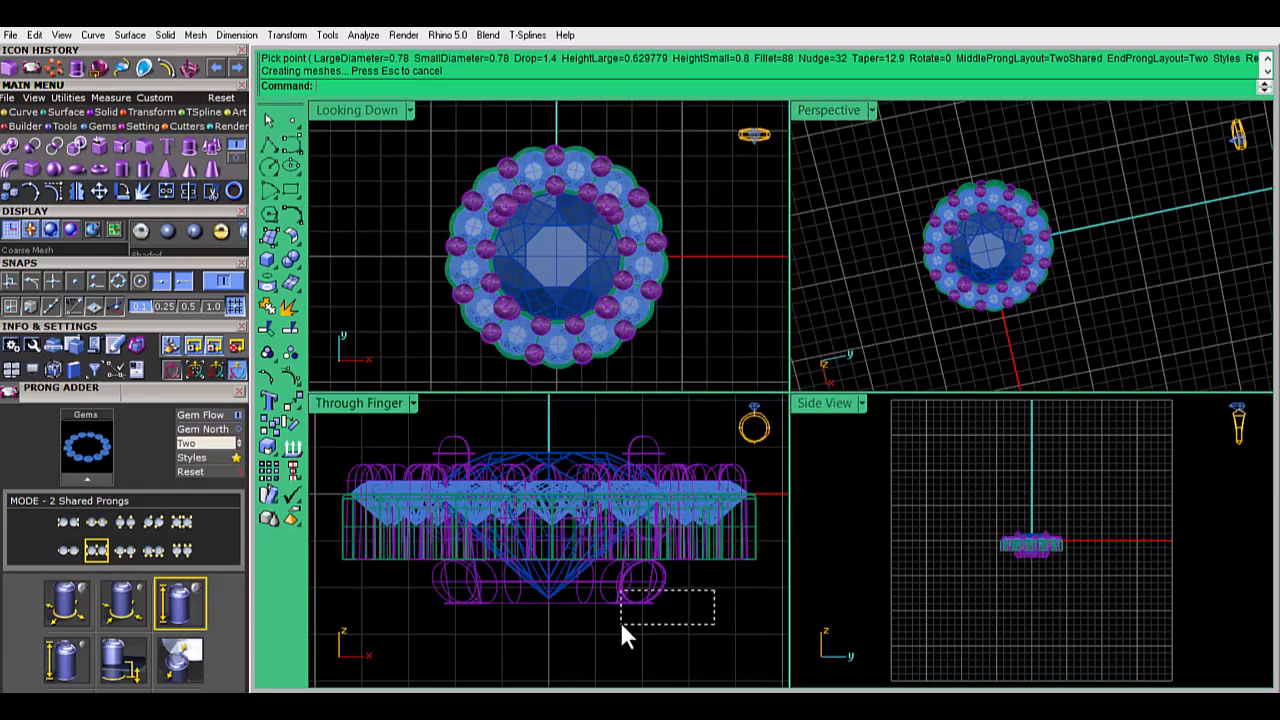
left_click_drag(621, 625, 387, 672)
right_click_drag(549, 466, 559, 572)
left_click_drag(559, 572, 563, 543)
key("Escape")
Assign the center prong head to the Metal 02 layer and the halo's prongs and settings to a lighter green metal layer
left_click(653, 466)
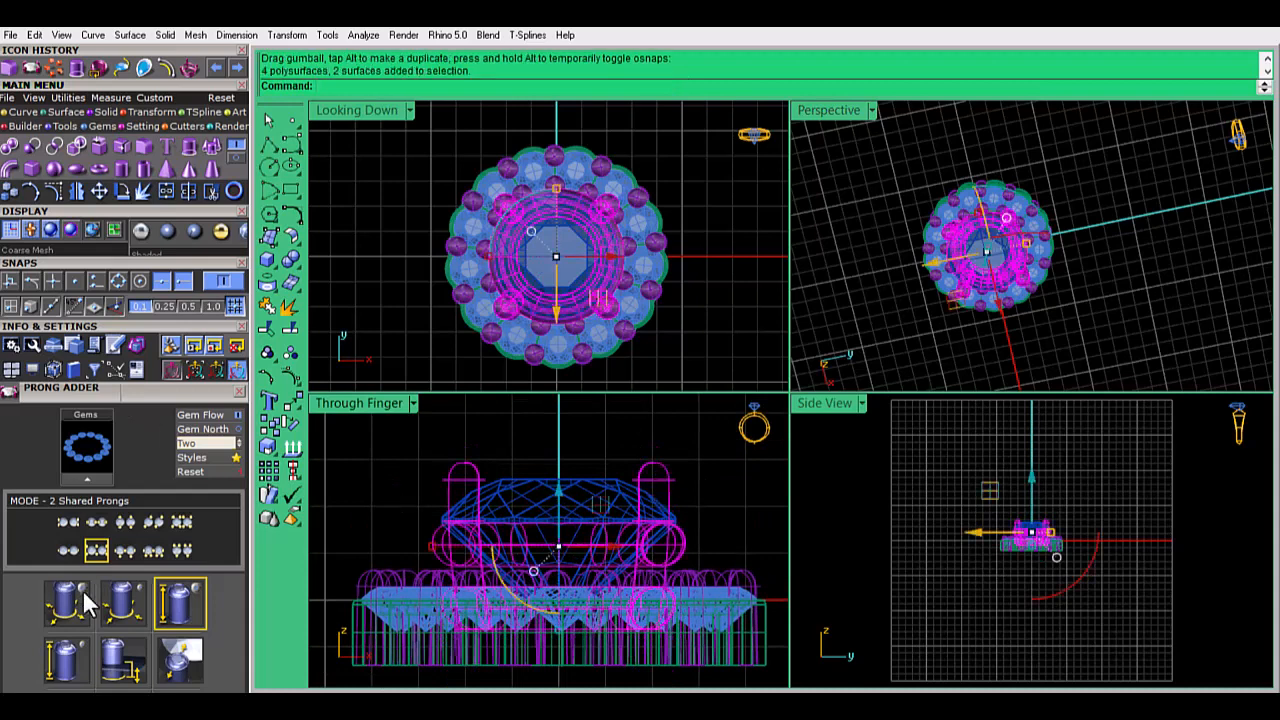
left_click(102, 389)
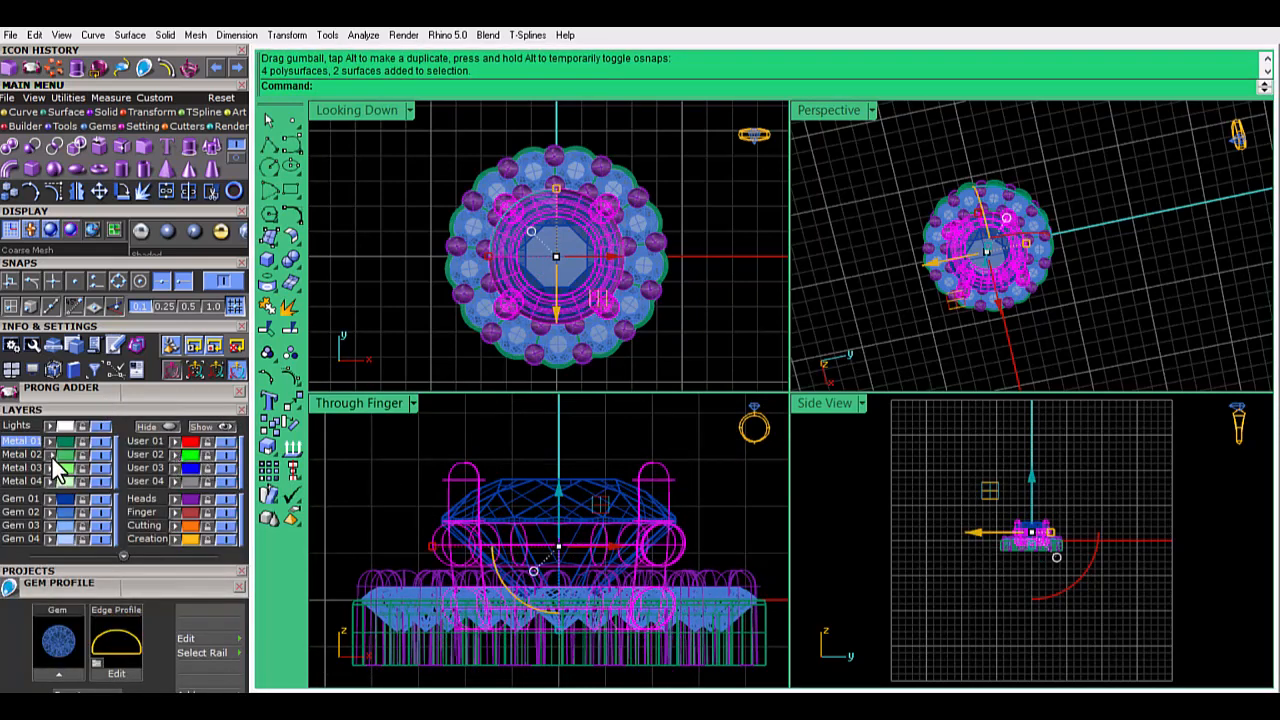
key("Escape")
left_click(188, 513)
left_click(70, 452)
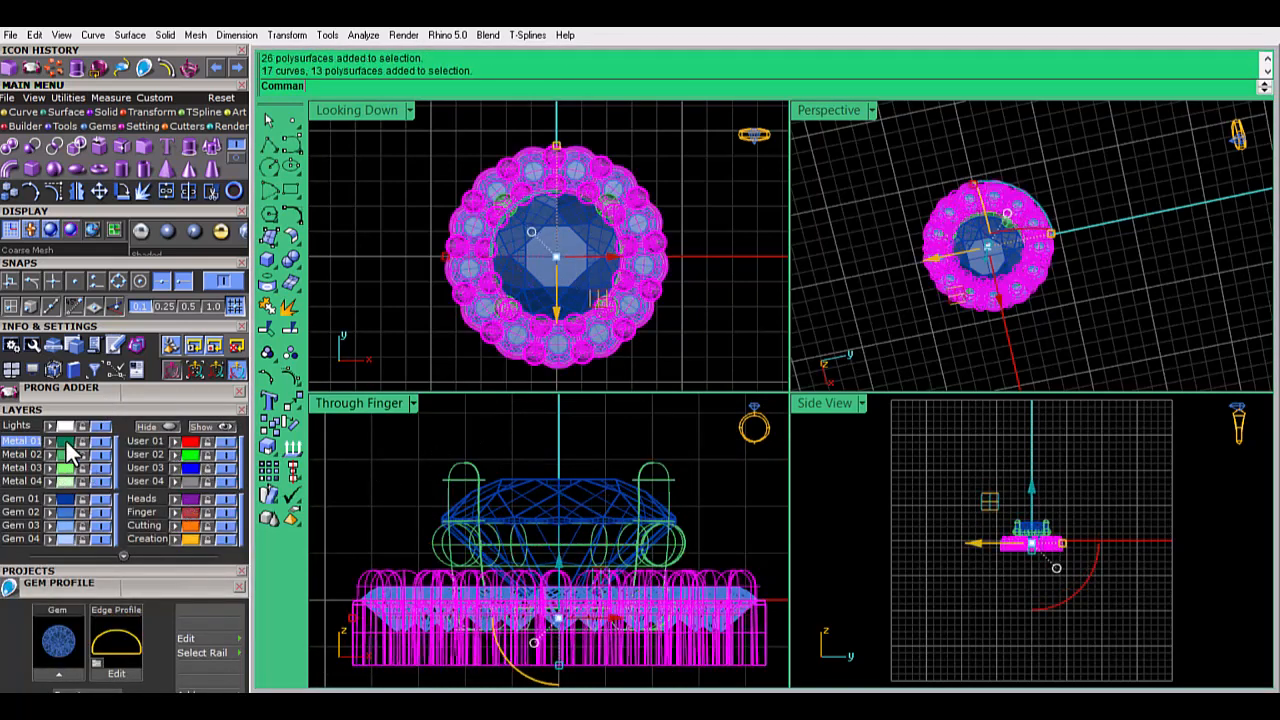
key("Escape")
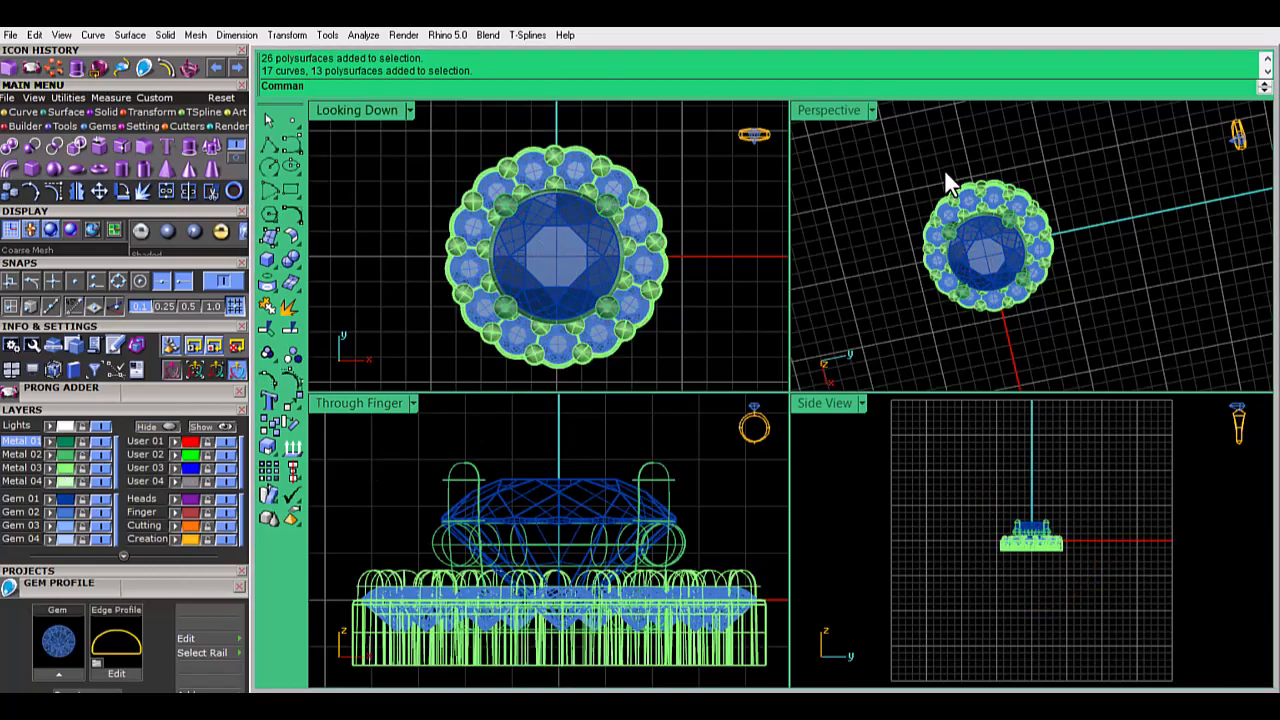
Select the circle around the halo's outer edge in the top view and offset it outward by 0.8 mm
double_click(834, 112)
right_click_drag(814, 234, 419, 178)
double_click(380, 110)
double_click(396, 110)
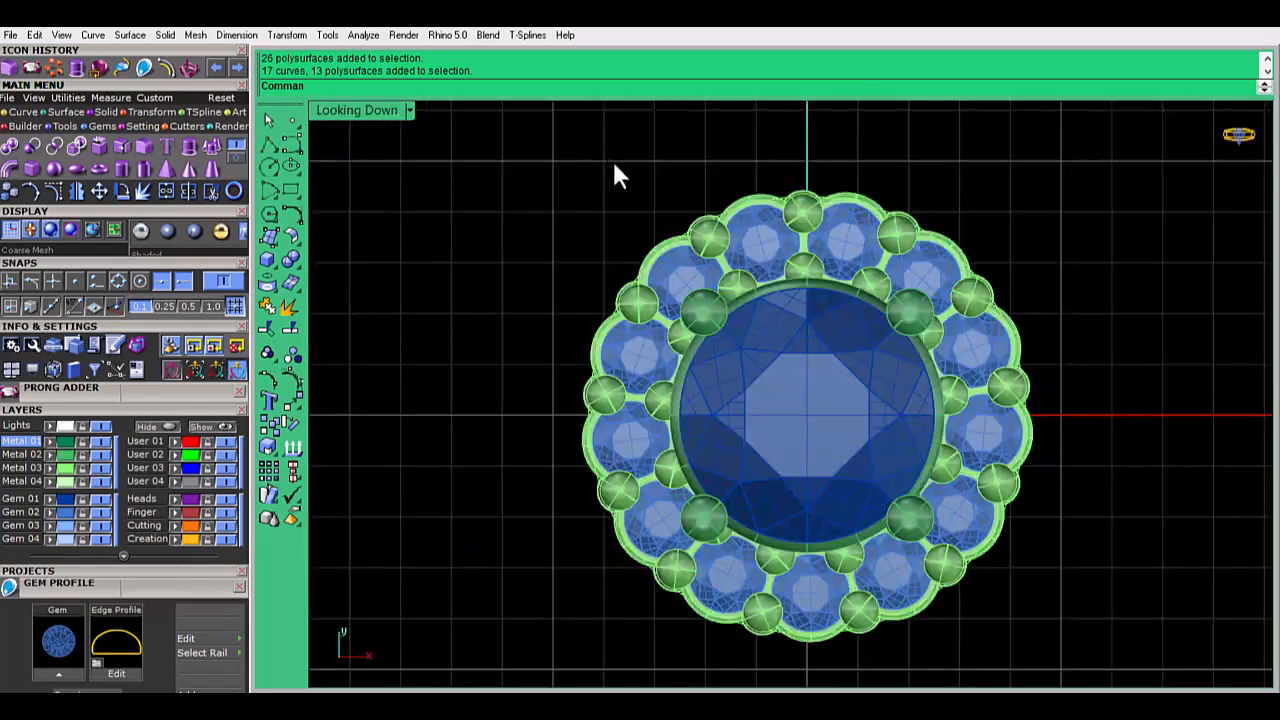
scroll(690, 208, "up", 5)
left_click(716, 268)
scroll(718, 273, "down", 7)
scroll(997, 357, "down", 2)
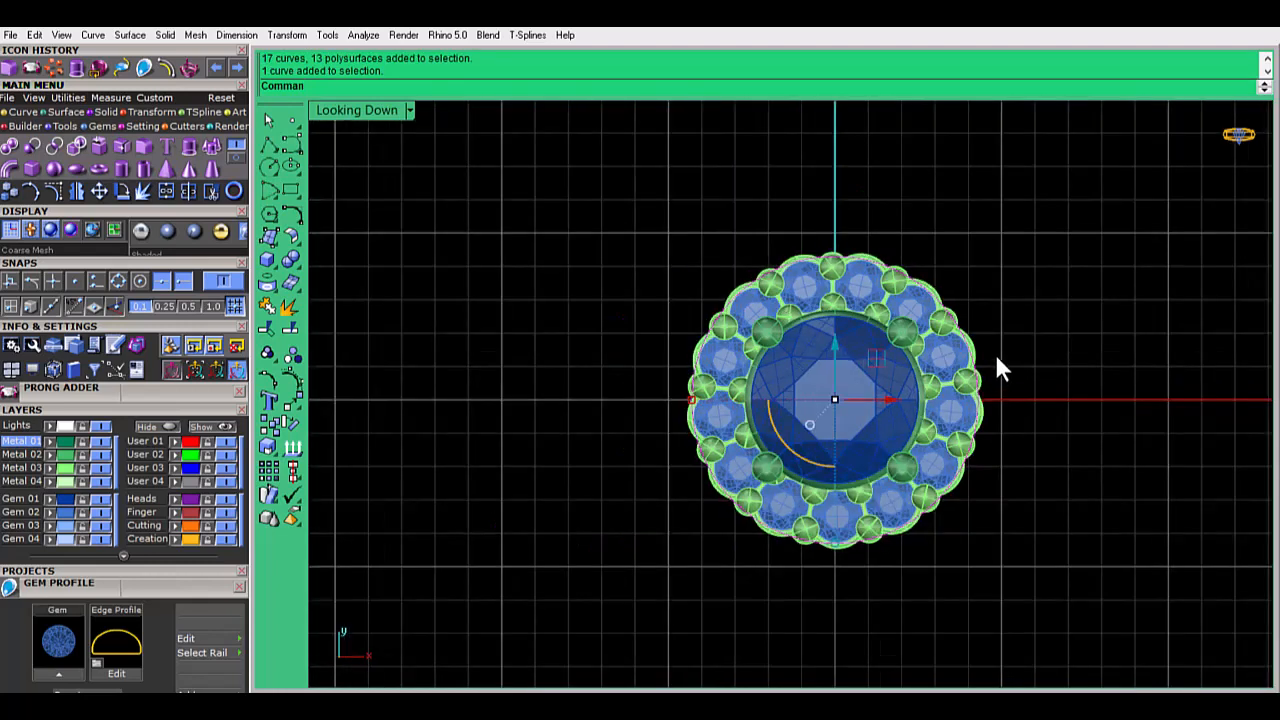
left_click(167, 70)
type("0.8")
key("Return")
left_click(621, 139)
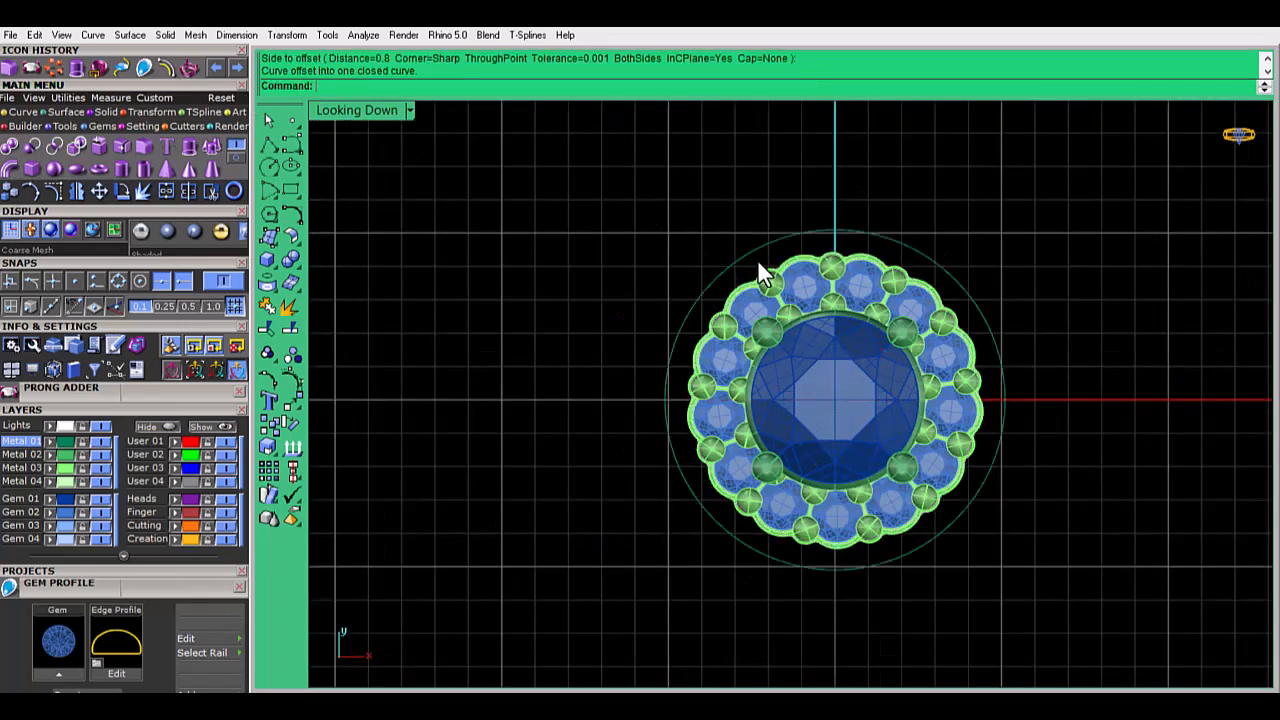
Offset the new circle outward by another 0.8 mm to form a second, larger circle
left_click(757, 249)
right_click(755, 230)
left_click(755, 219)
Create a row of beads on the inner of the two offset circles with Bead On Curve, start size about 1.5 mm
left_click(856, 240)
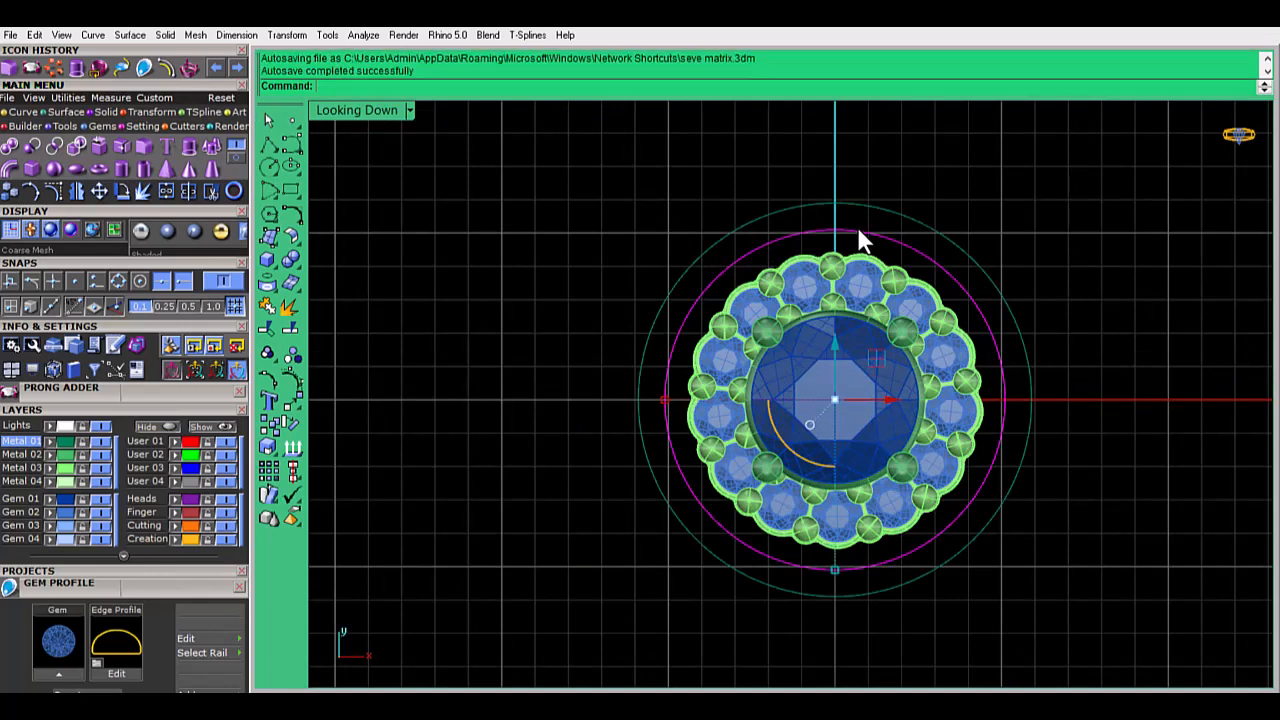
left_click(150, 129)
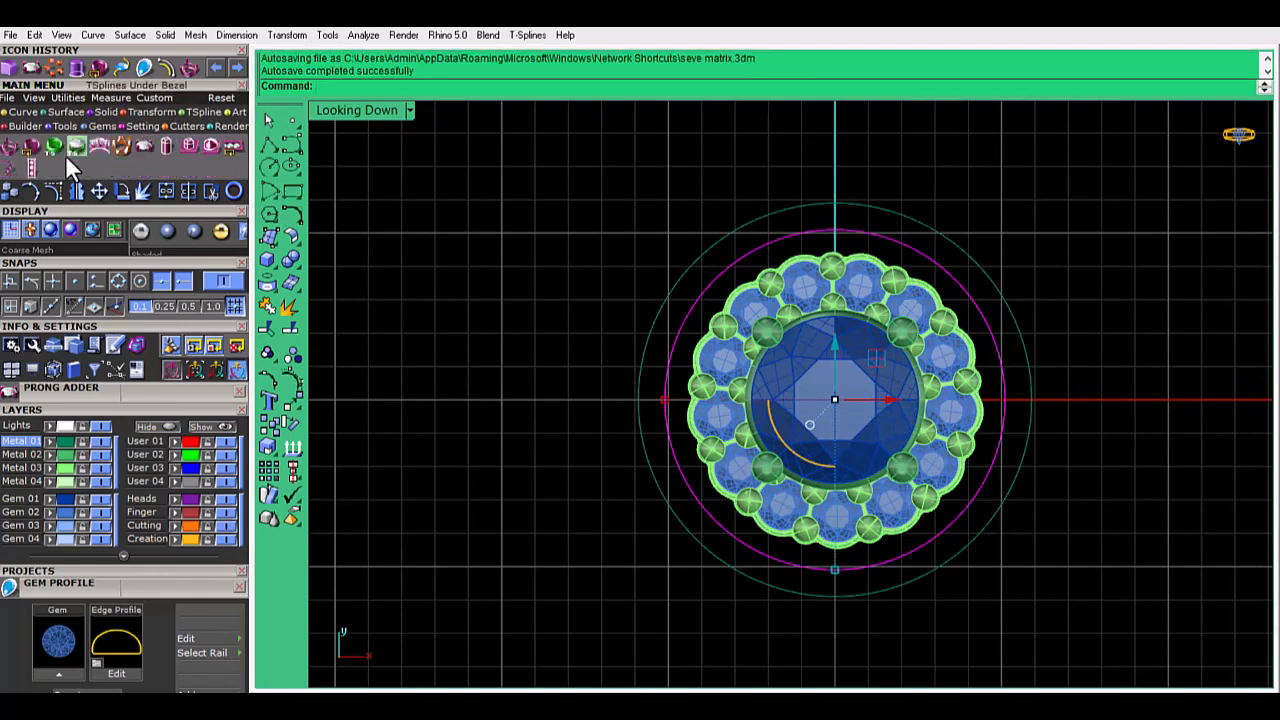
left_click(10, 167)
left_click_drag(121, 592, 443, 283)
left_click(396, 366)
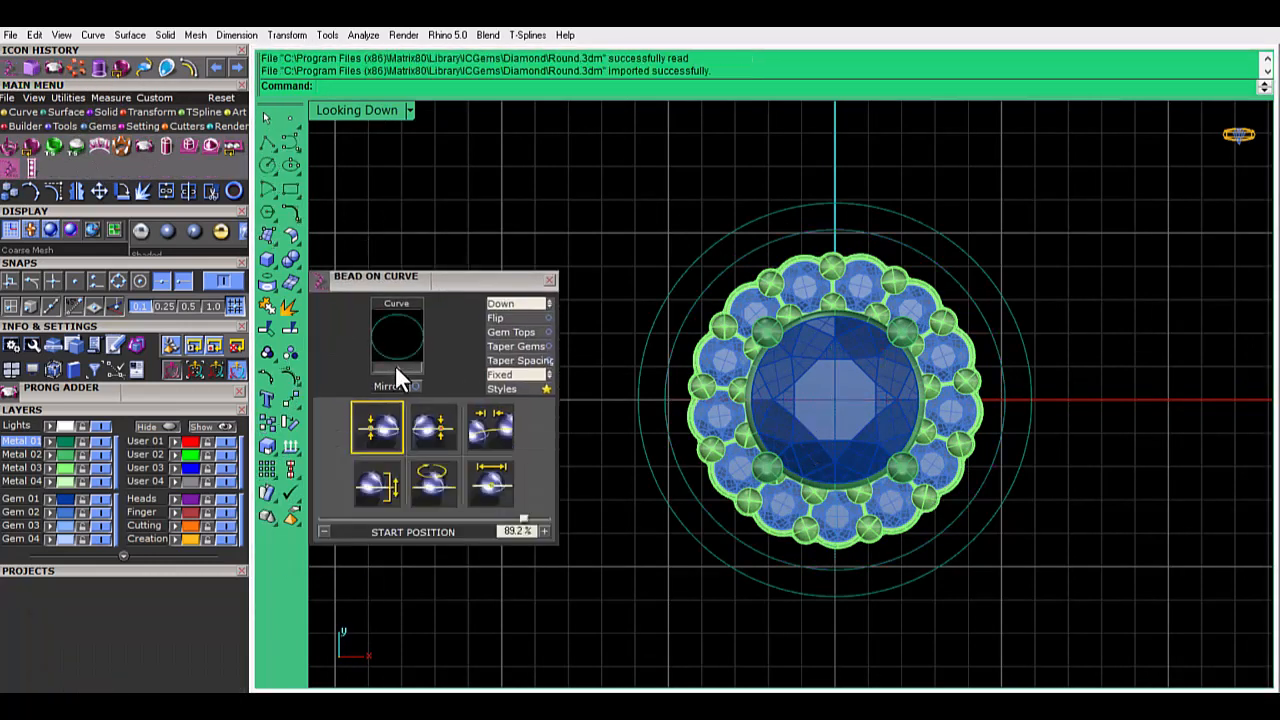
left_click(488, 484)
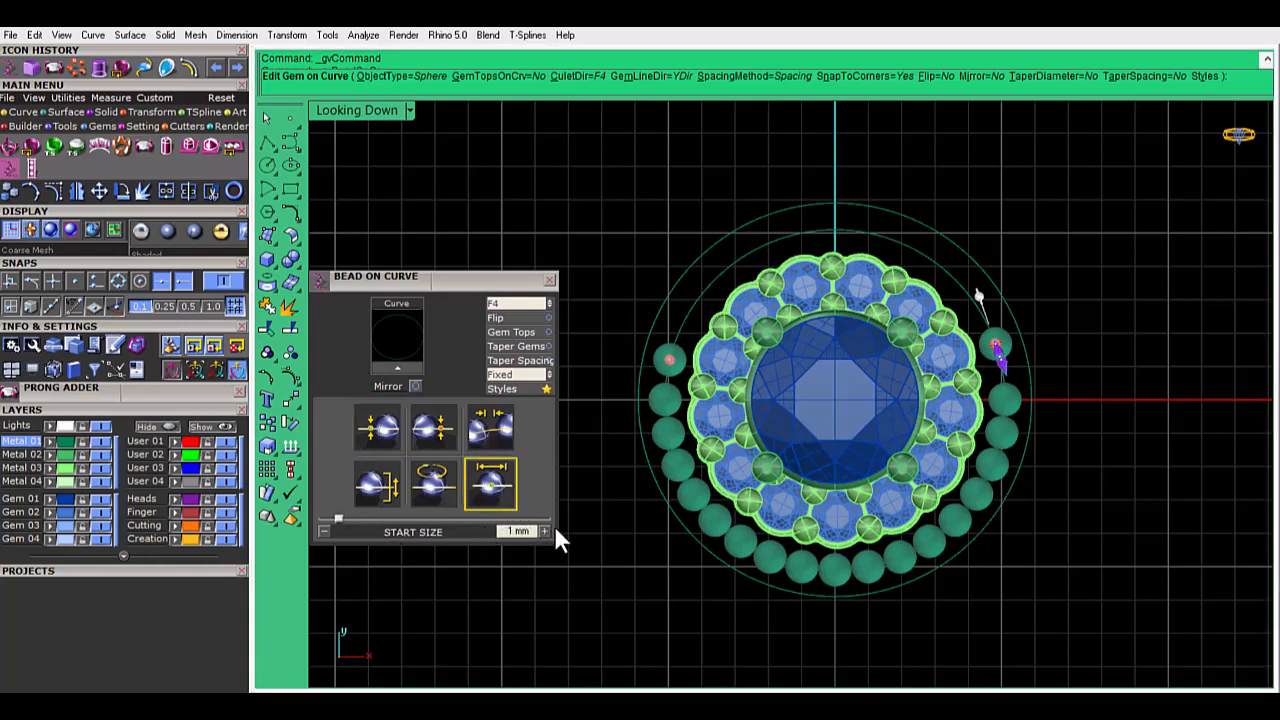
left_click_drag(338, 520, 352, 521)
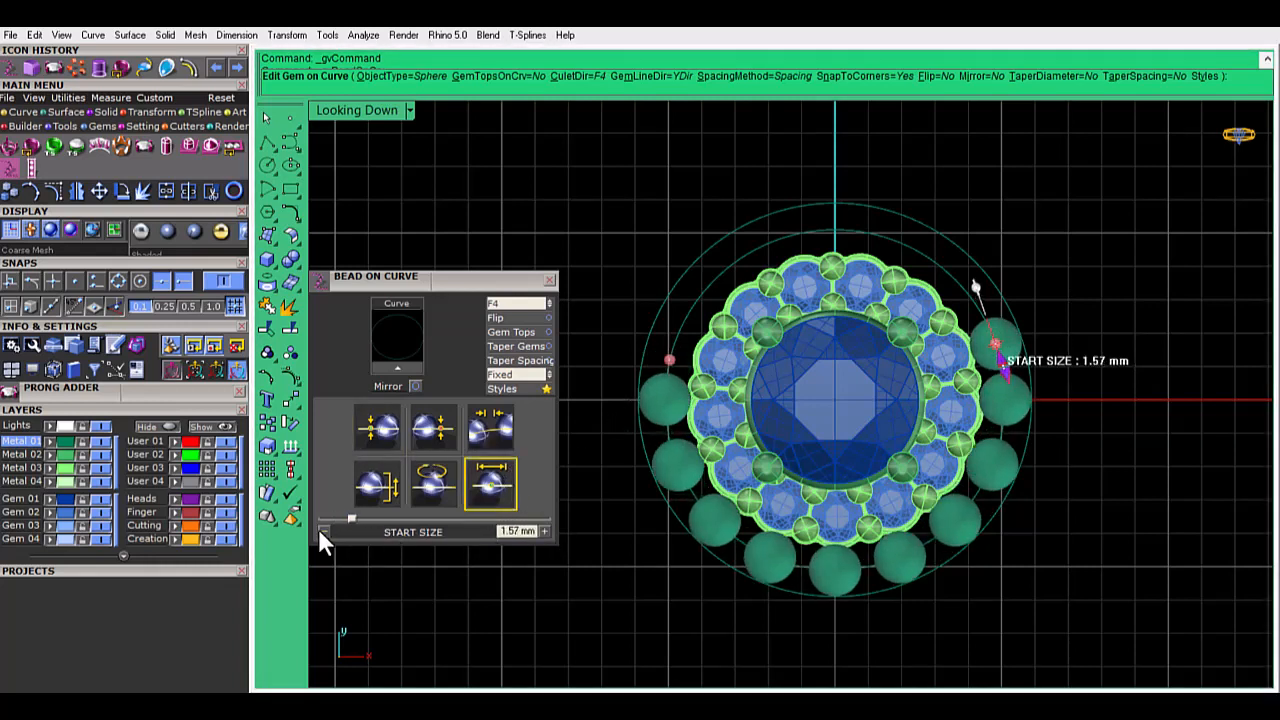
left_click(323, 531)
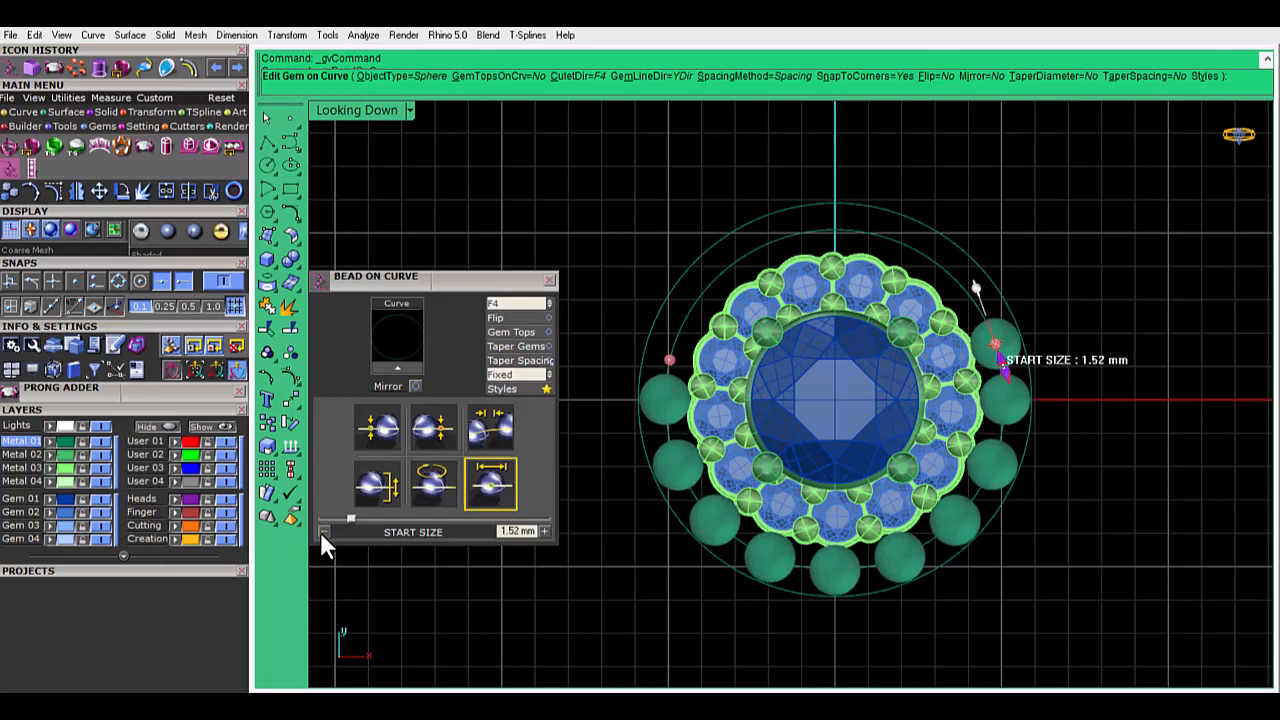
Extend the bead row around the circle to an end position of about 14.6%, with direction Down and Fixed spacing
left_click(481, 431)
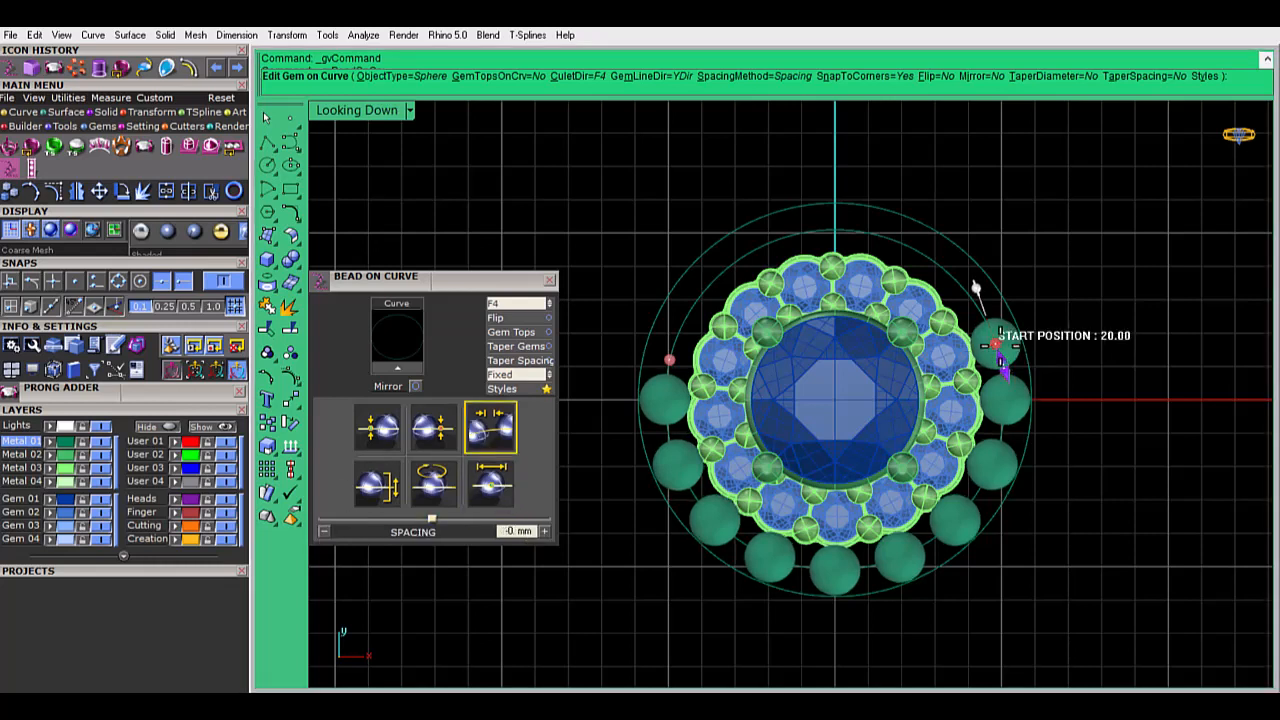
left_click_drag(666, 359, 975, 292)
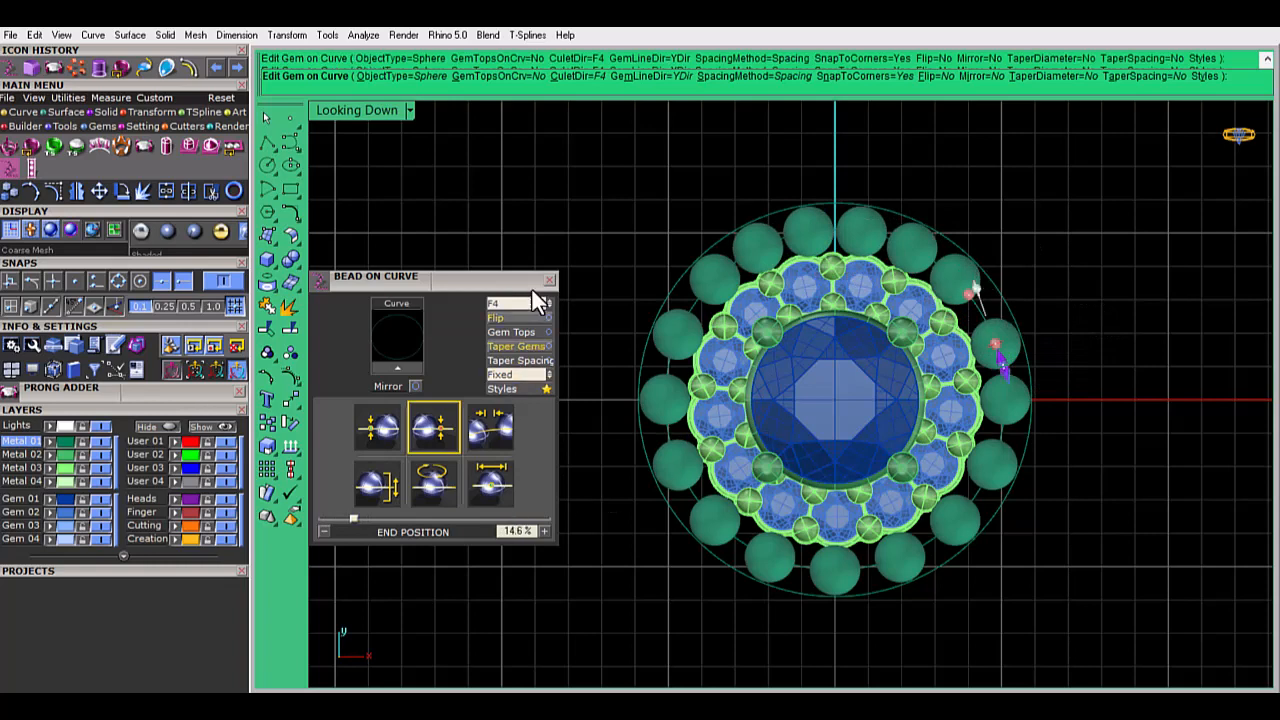
left_click(547, 305)
left_click(549, 375)
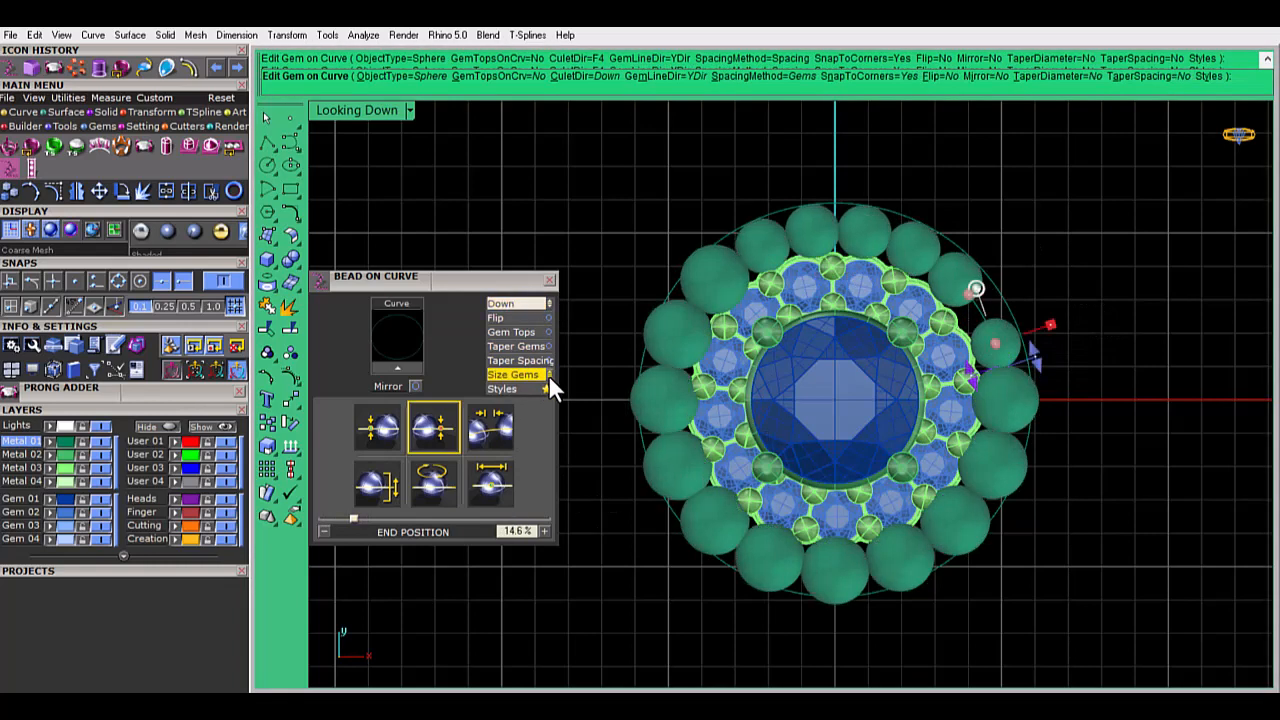
left_click(547, 375)
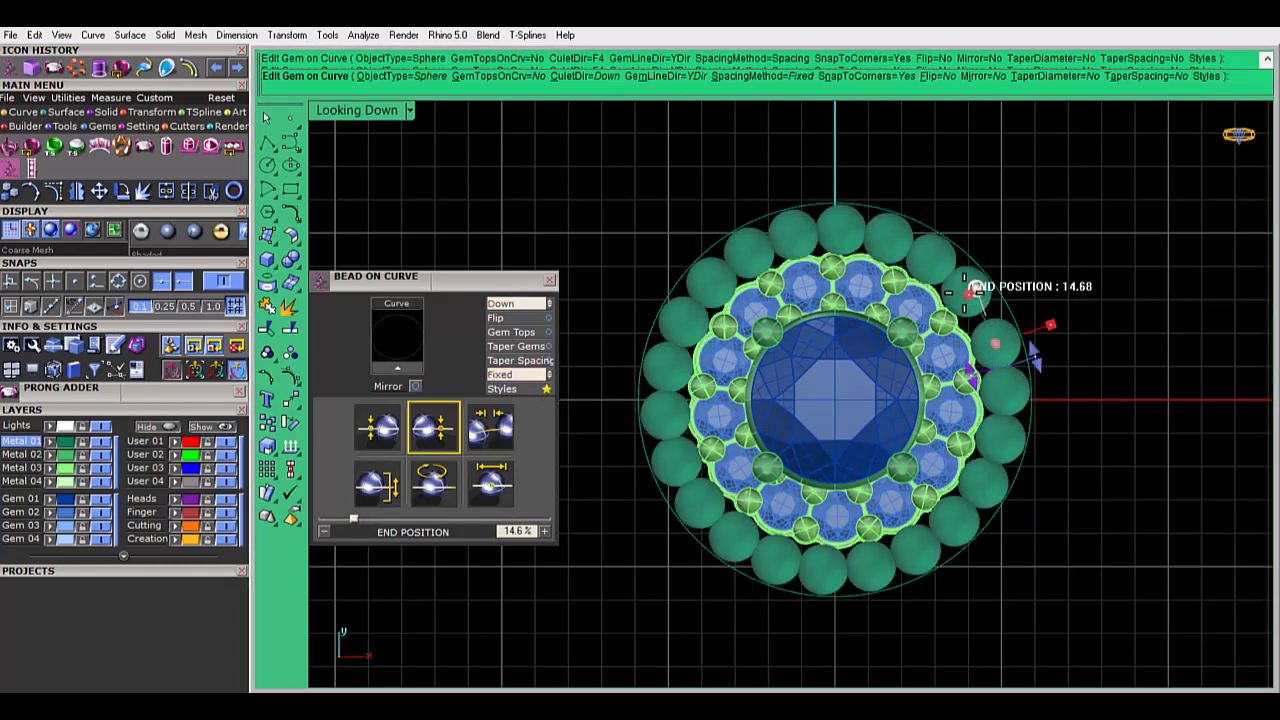
Adjust the bead row to start position 17.5%, spacing -0.14 mm and start size about 1.51 mm
left_click_drag(966, 291, 957, 268)
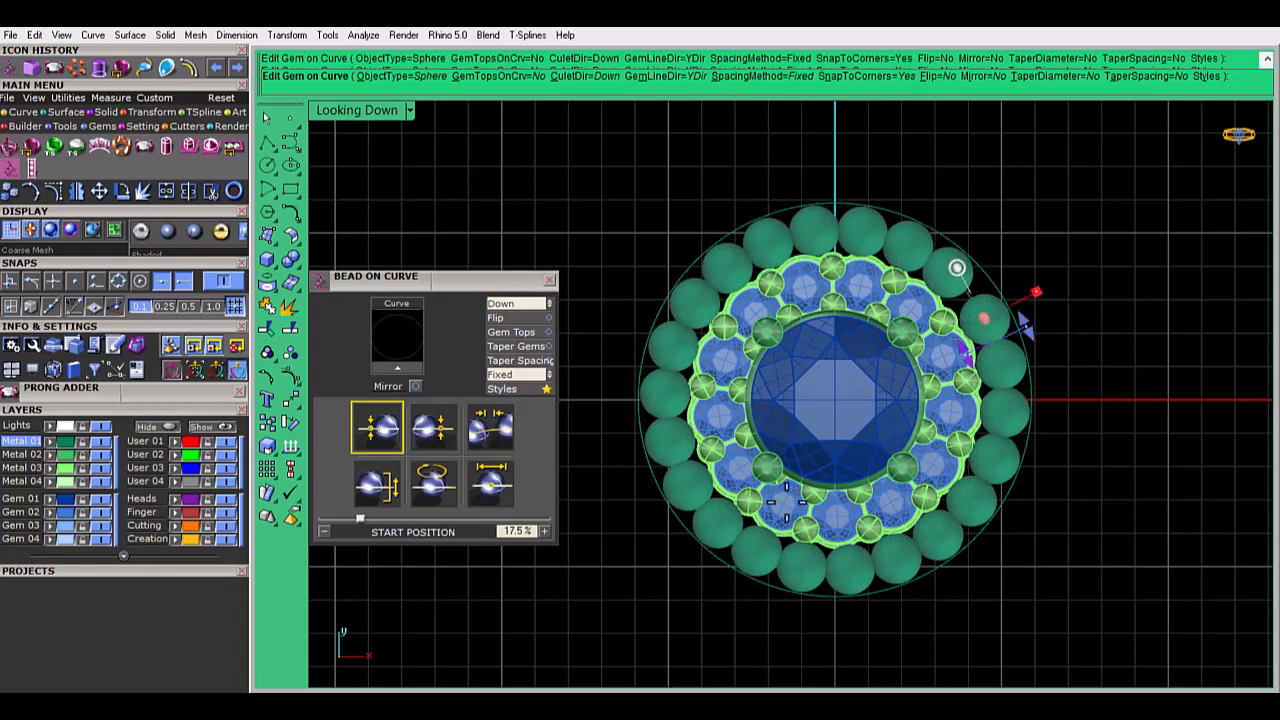
left_click(488, 420)
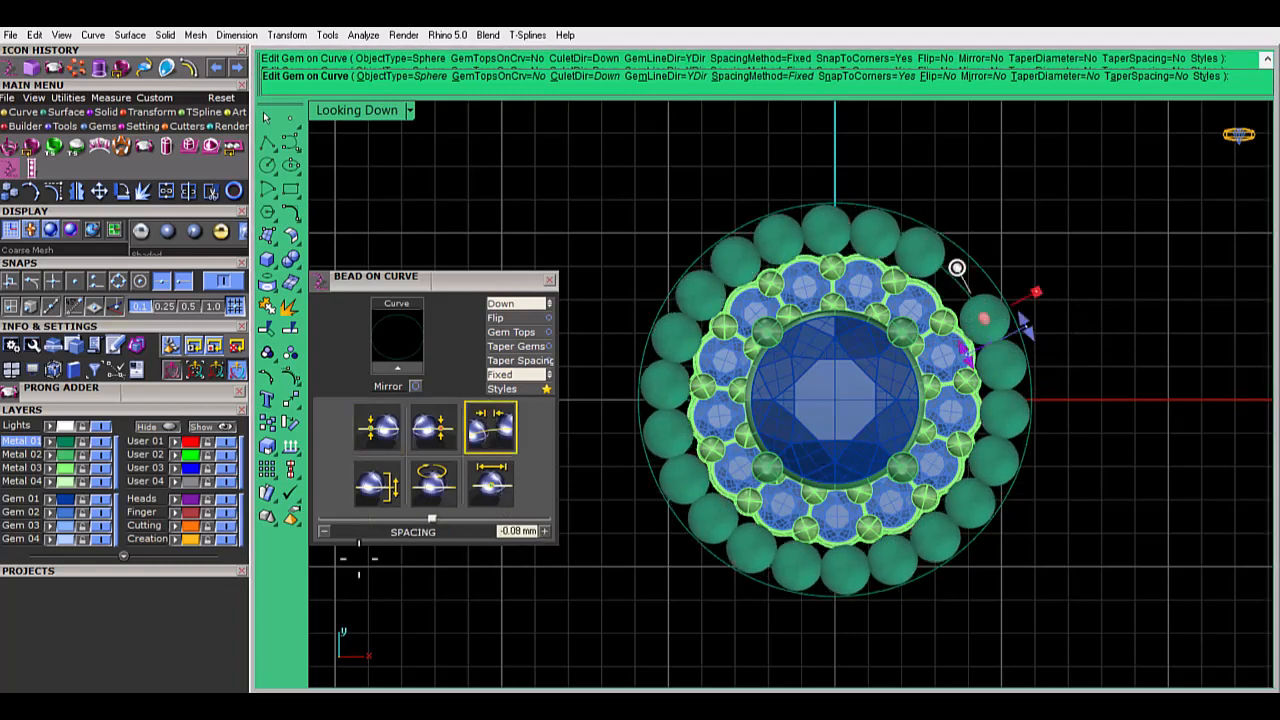
left_click(322, 531)
left_click(322, 531)
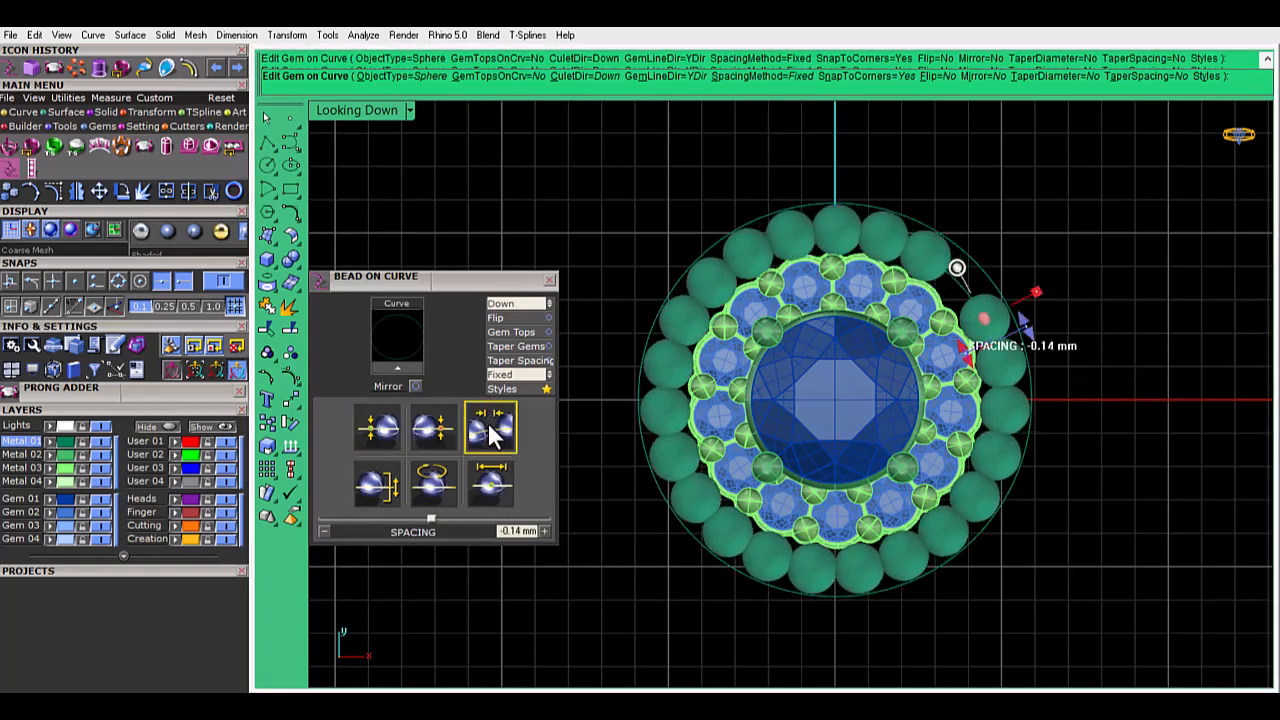
left_click(490, 484)
left_click(318, 537)
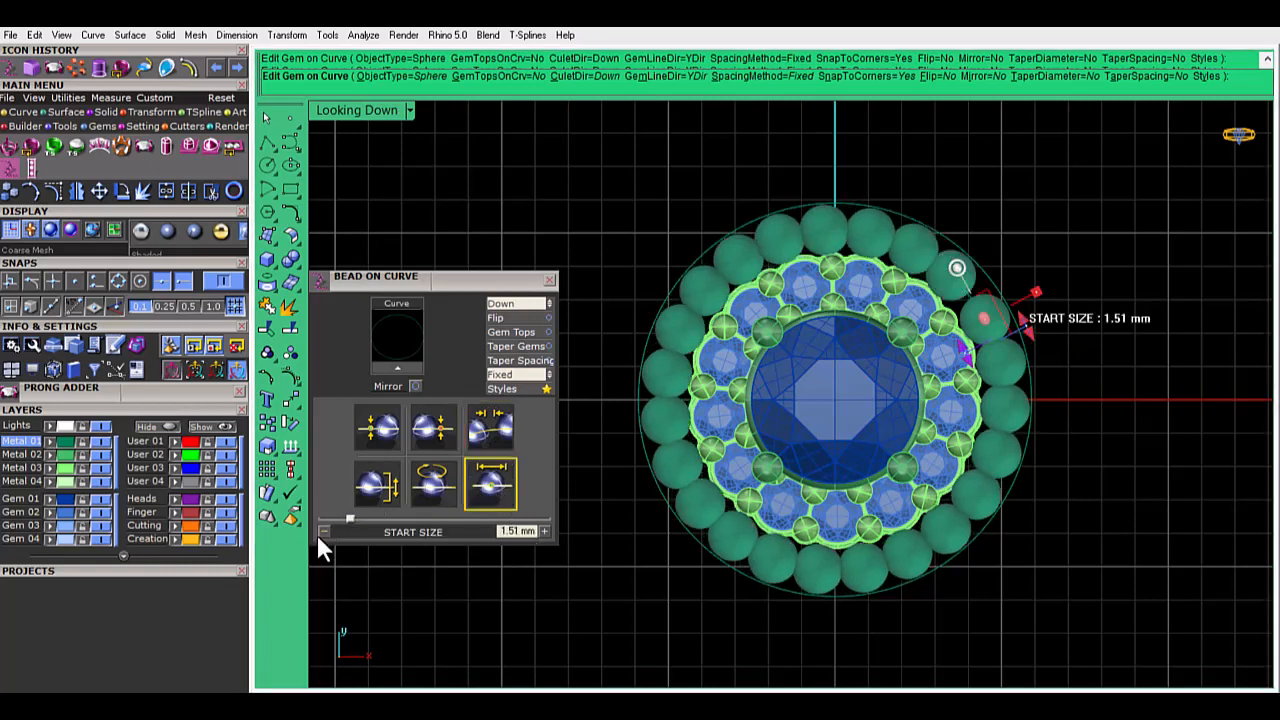
left_click(318, 537)
Tighten the bead row's spacing to -0.23 mm so the beads close the circle, and finish the bead ring
left_click(501, 422)
left_click(543, 531)
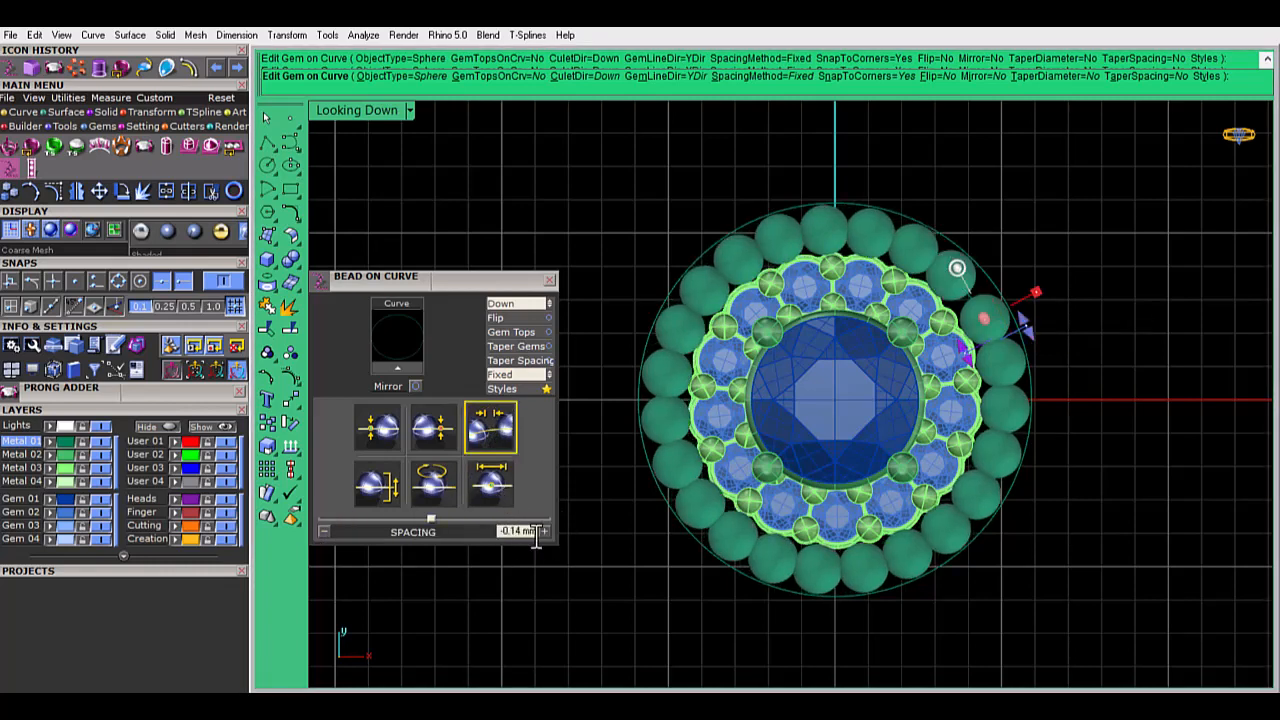
left_click(543, 531)
left_click(323, 533)
left_click(323, 533)
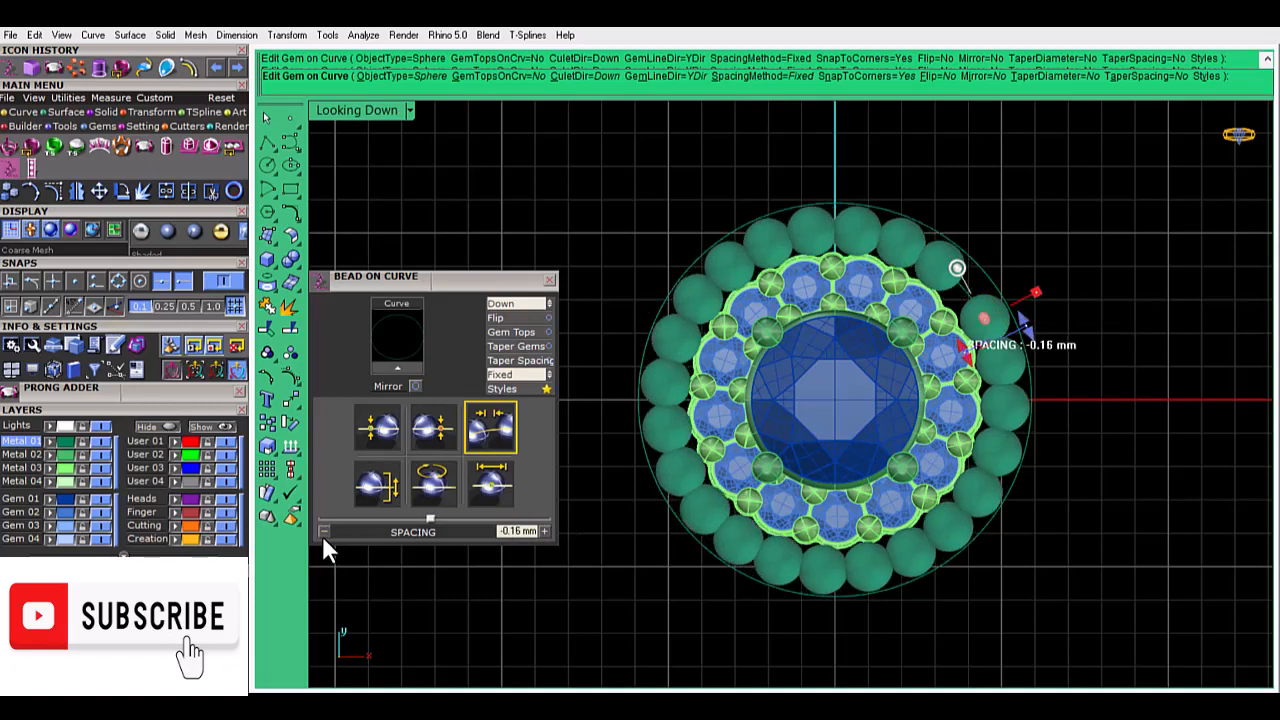
left_click(323, 533)
left_click(323, 533)
left_click(322, 533)
left_click(321, 531)
left_click(321, 531)
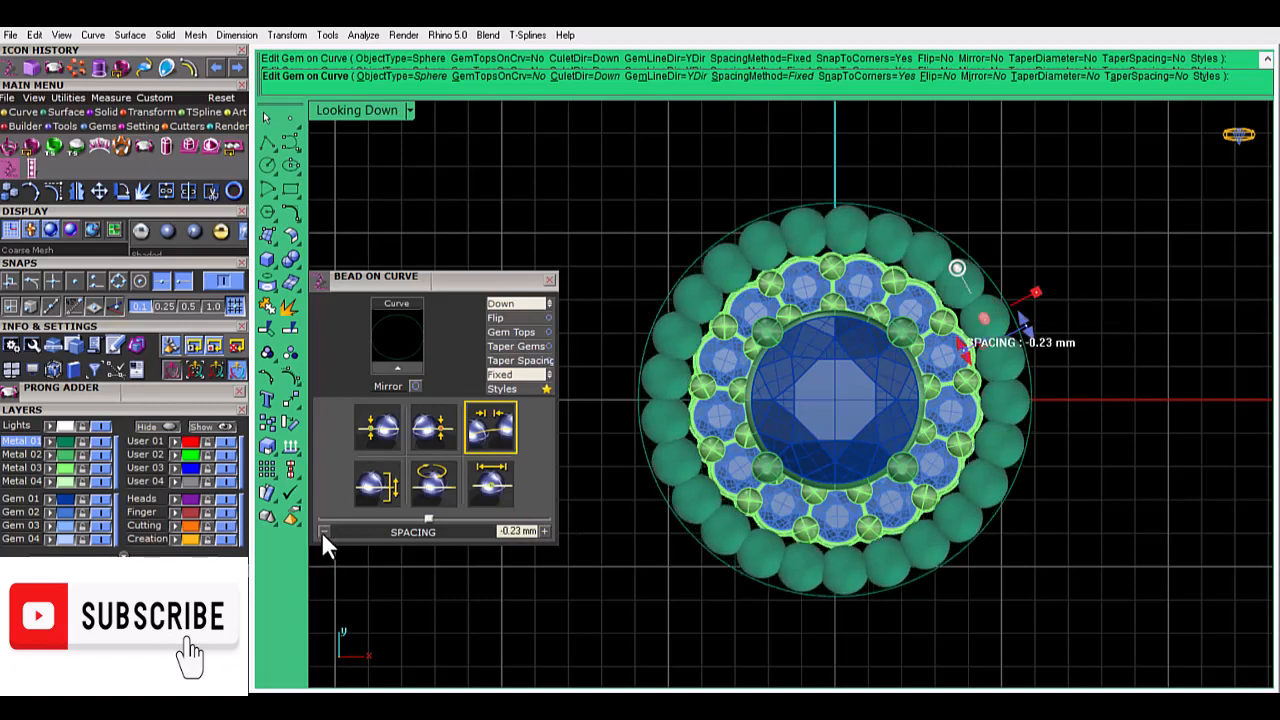
left_click(543, 530)
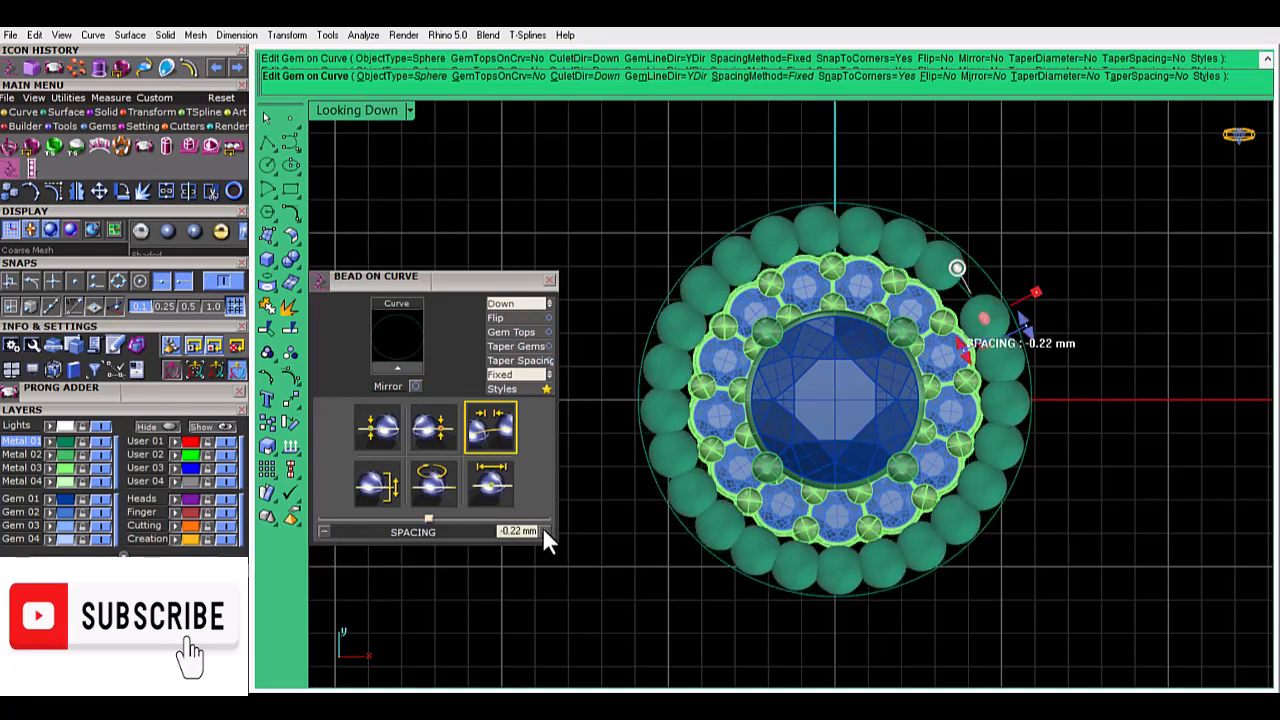
left_click(321, 532)
right_click(969, 147)
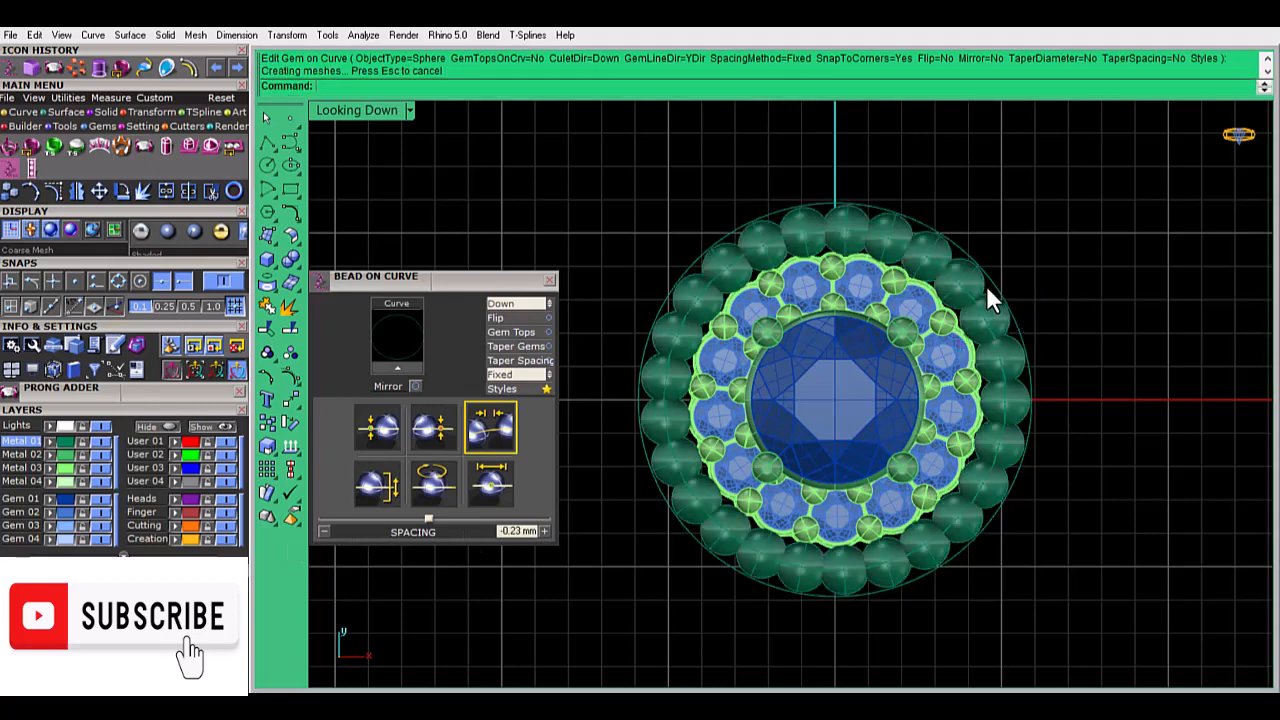
Draw a rectangle enclosing the whole head in the top view and extrude it downward into a solid block beneath the bead centres
double_click(333, 114)
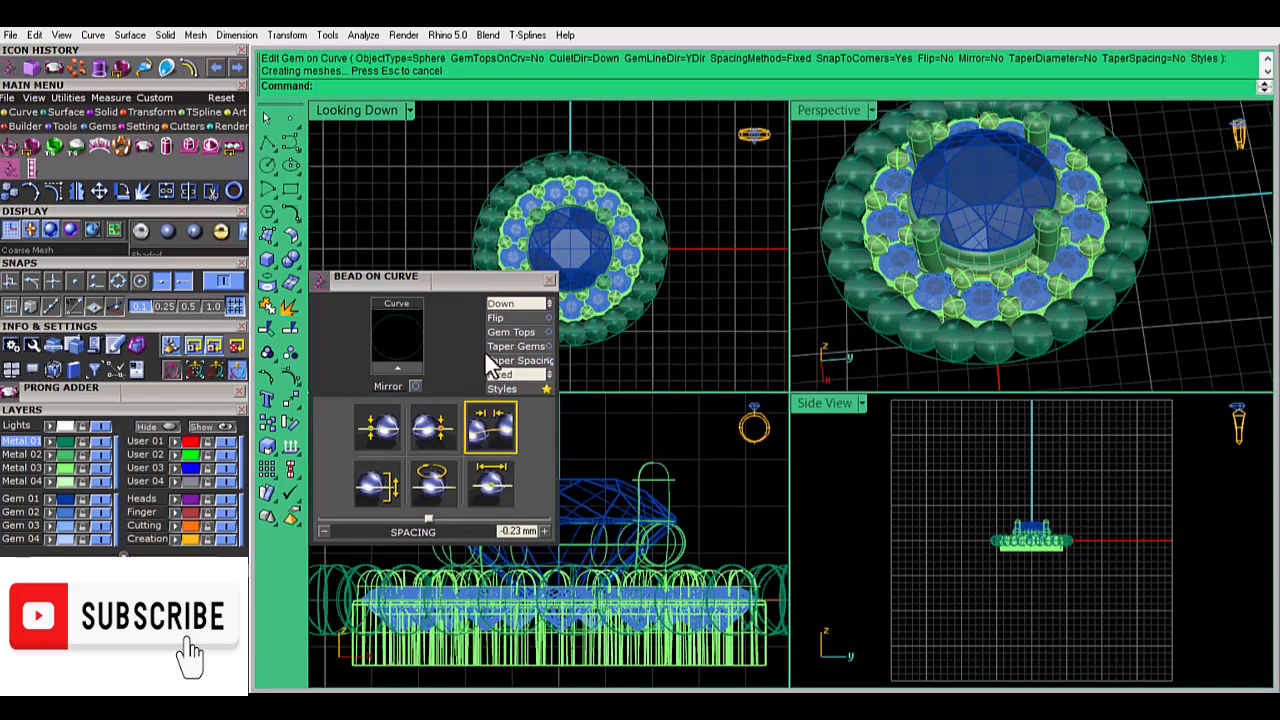
left_click_drag(420, 277, 235, 232)
left_click(291, 190)
left_click(447, 145)
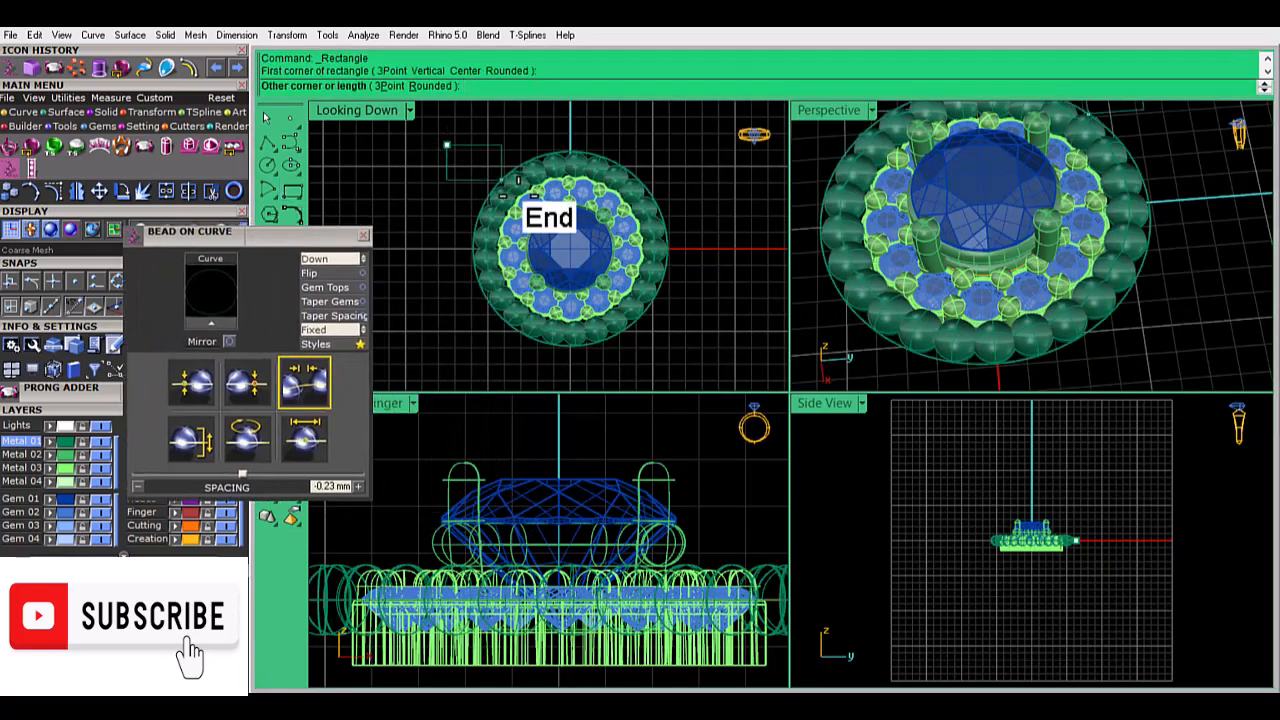
left_click(715, 373)
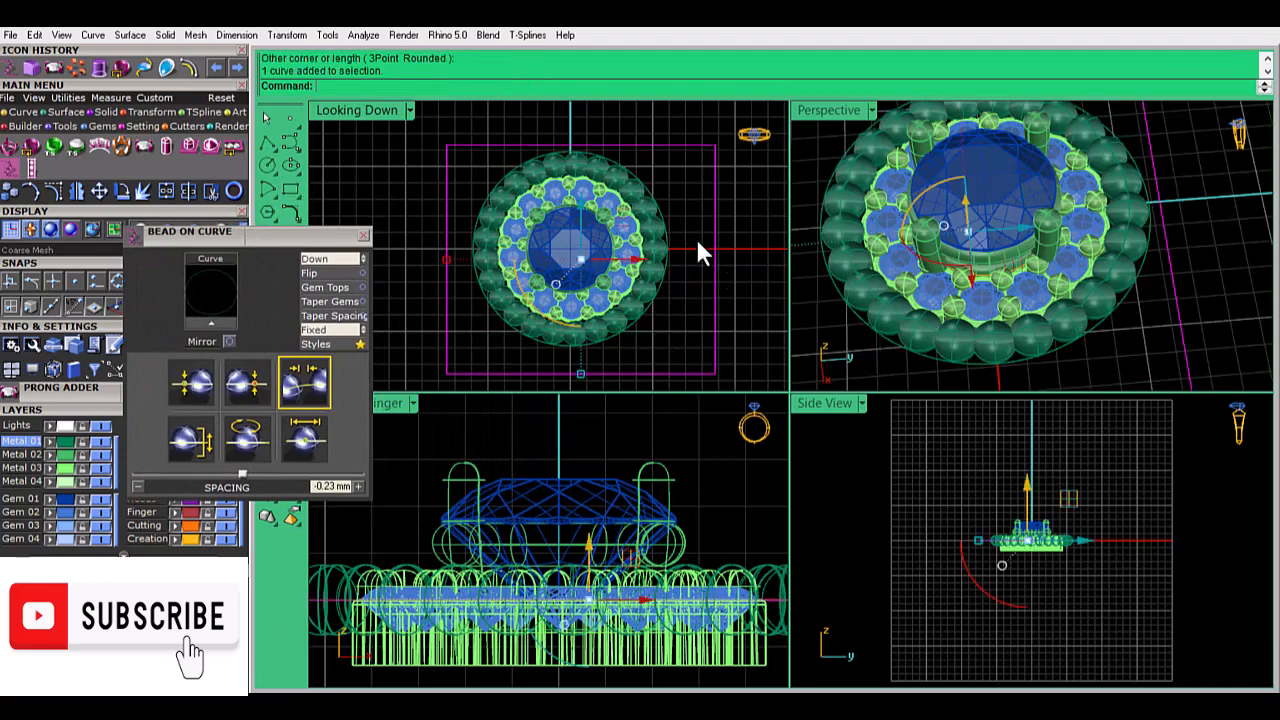
left_click(116, 70)
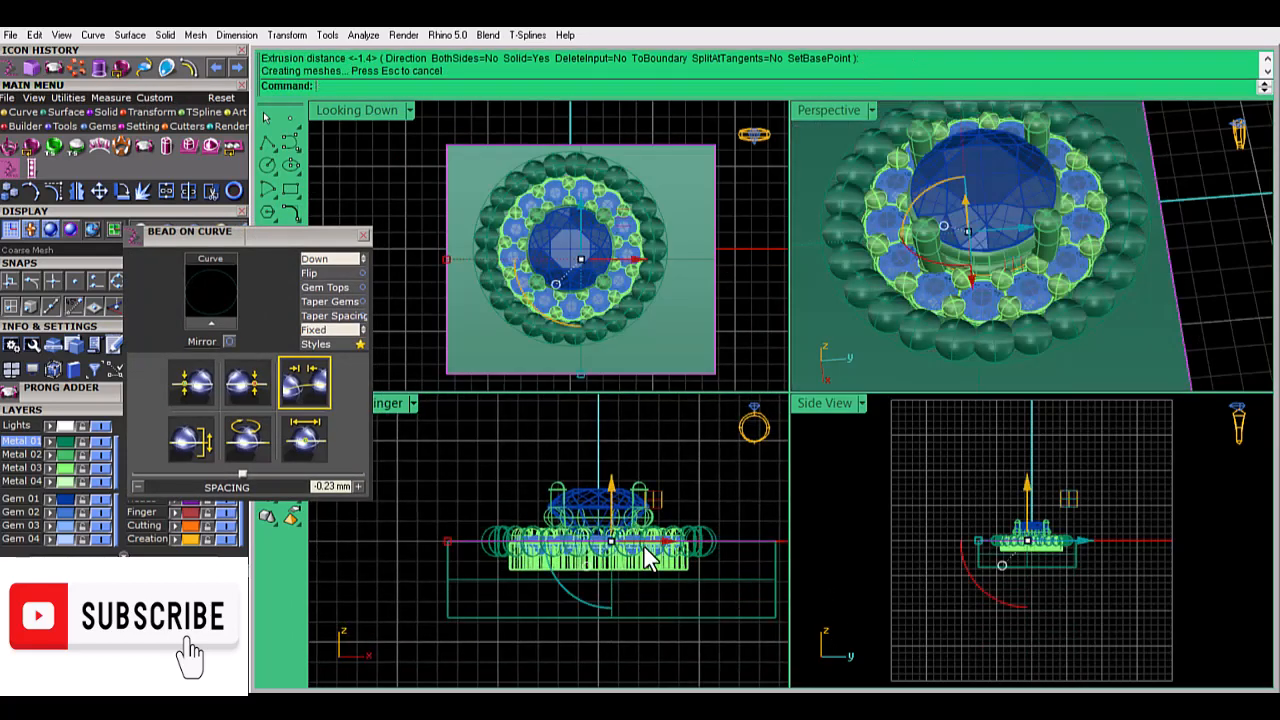
scroll(600, 542, "up", 3)
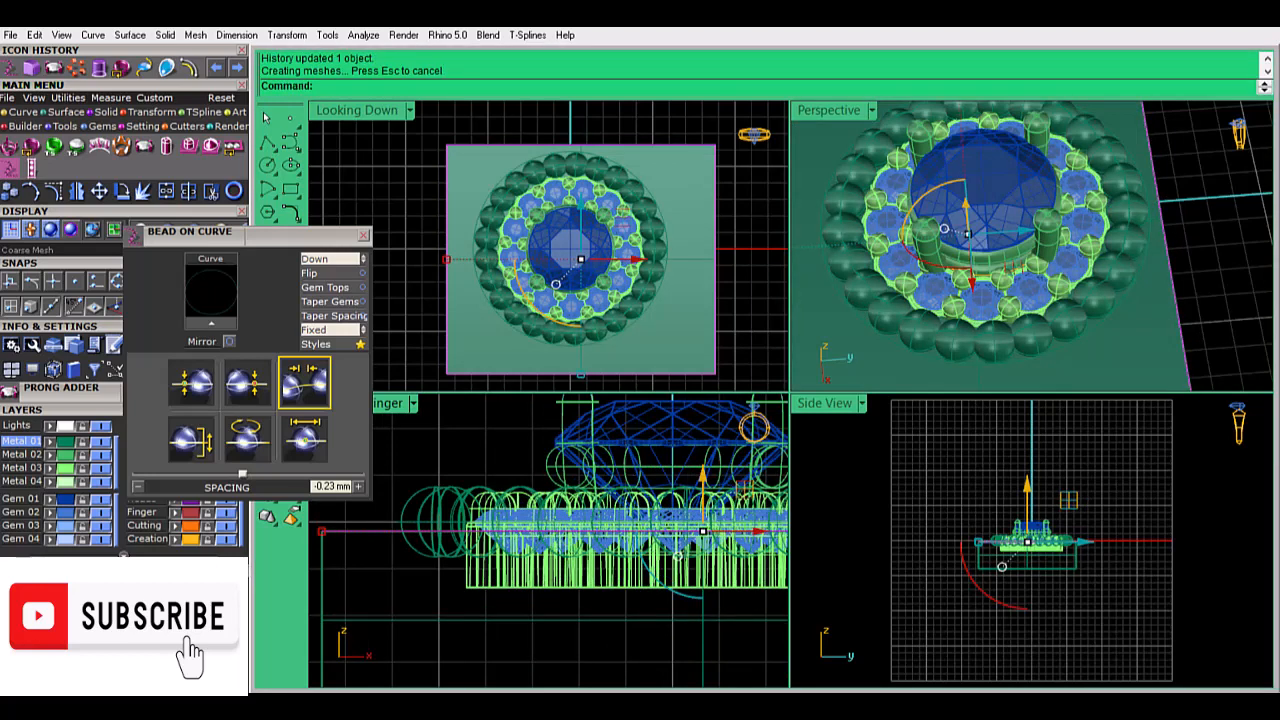
Cut off the lower half of the outer beads by Boolean Difference with the block, and delete the leftover rectangle
left_click(105, 111)
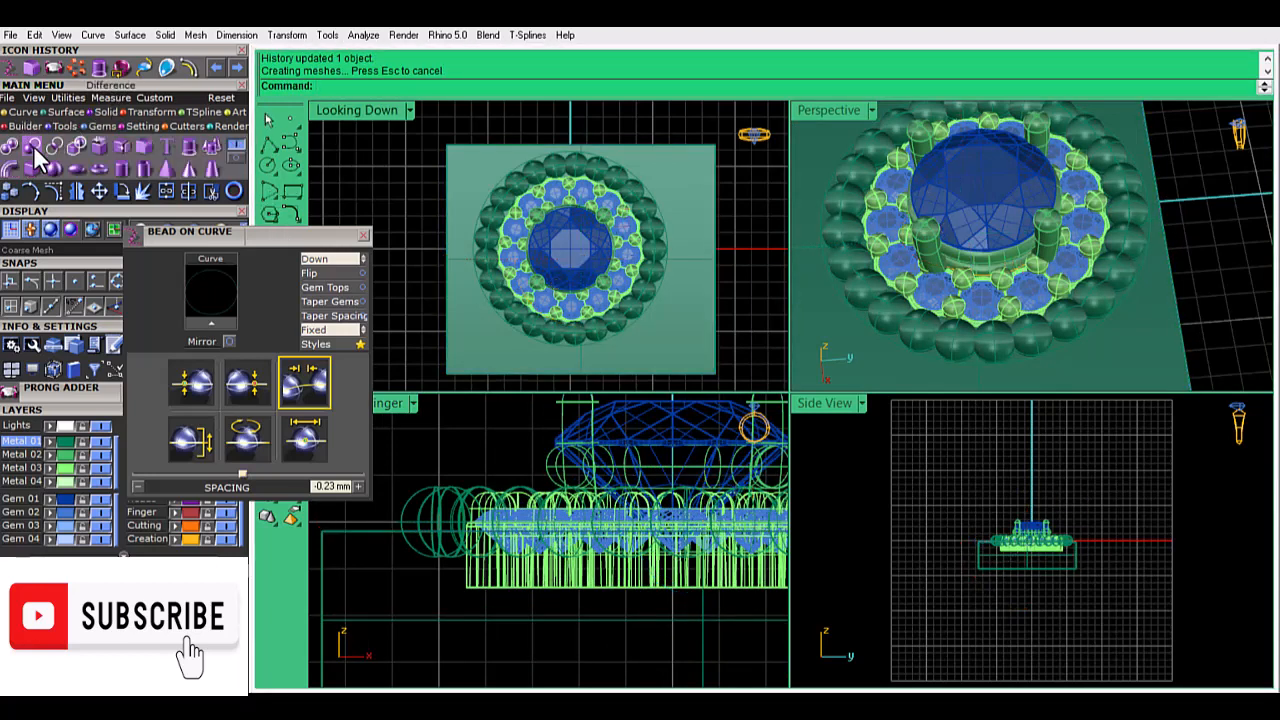
left_click(120, 147)
left_click(586, 171)
key("Return")
left_click(651, 149)
key("Return")
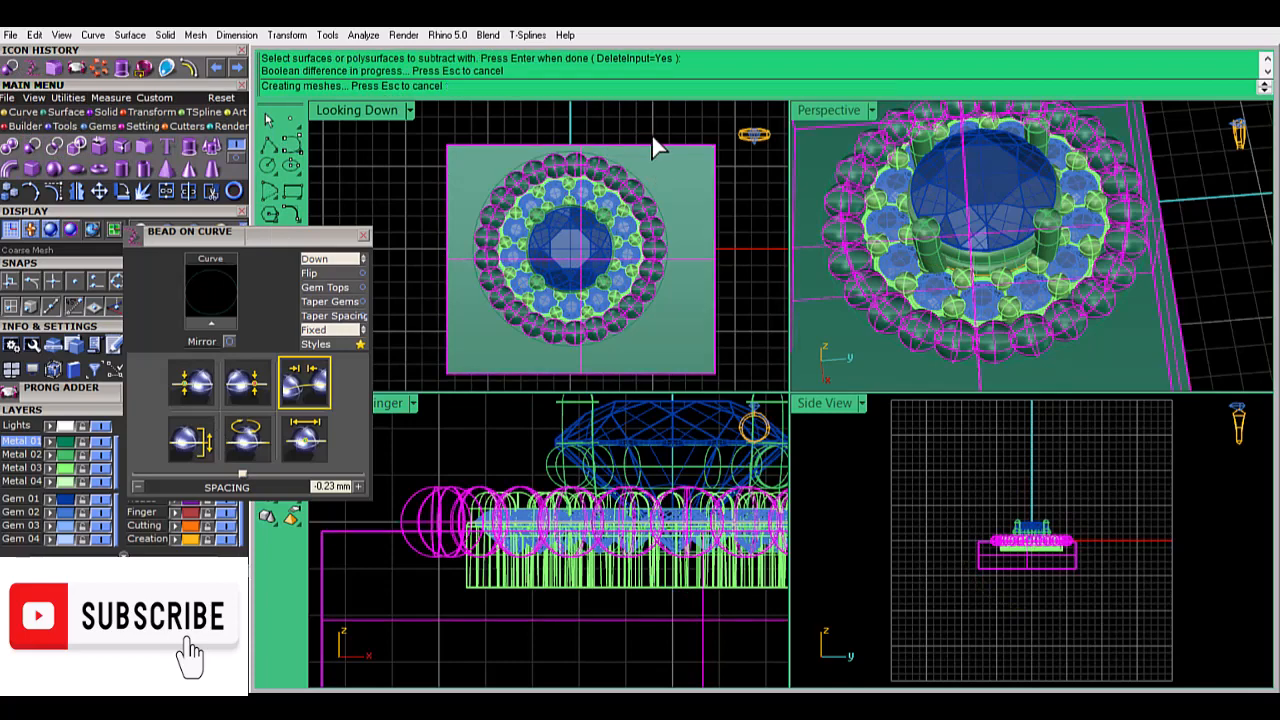
right_click_drag(978, 345, 965, 383)
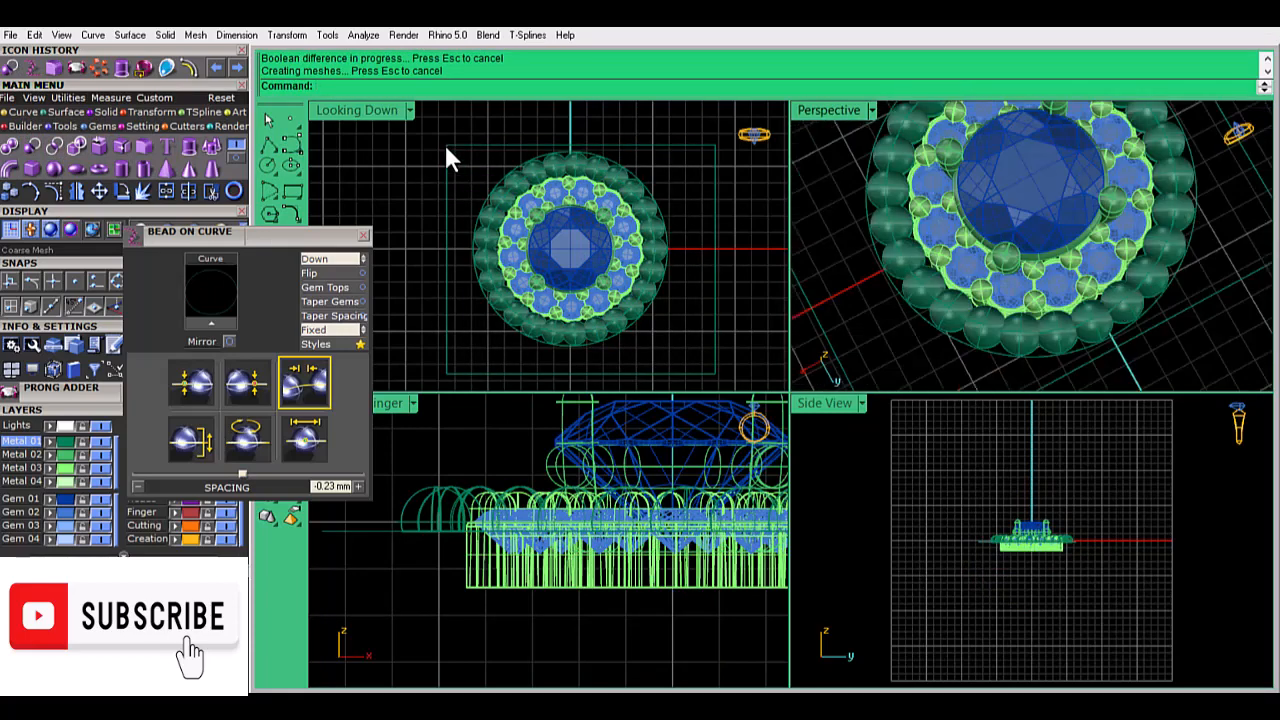
key("Delete")
Offset the circle around the outer beads outward by 0.8 mm, and offset the new circle outward by another 0.8 mm
scroll(533, 158, "up", 5)
left_click(546, 145)
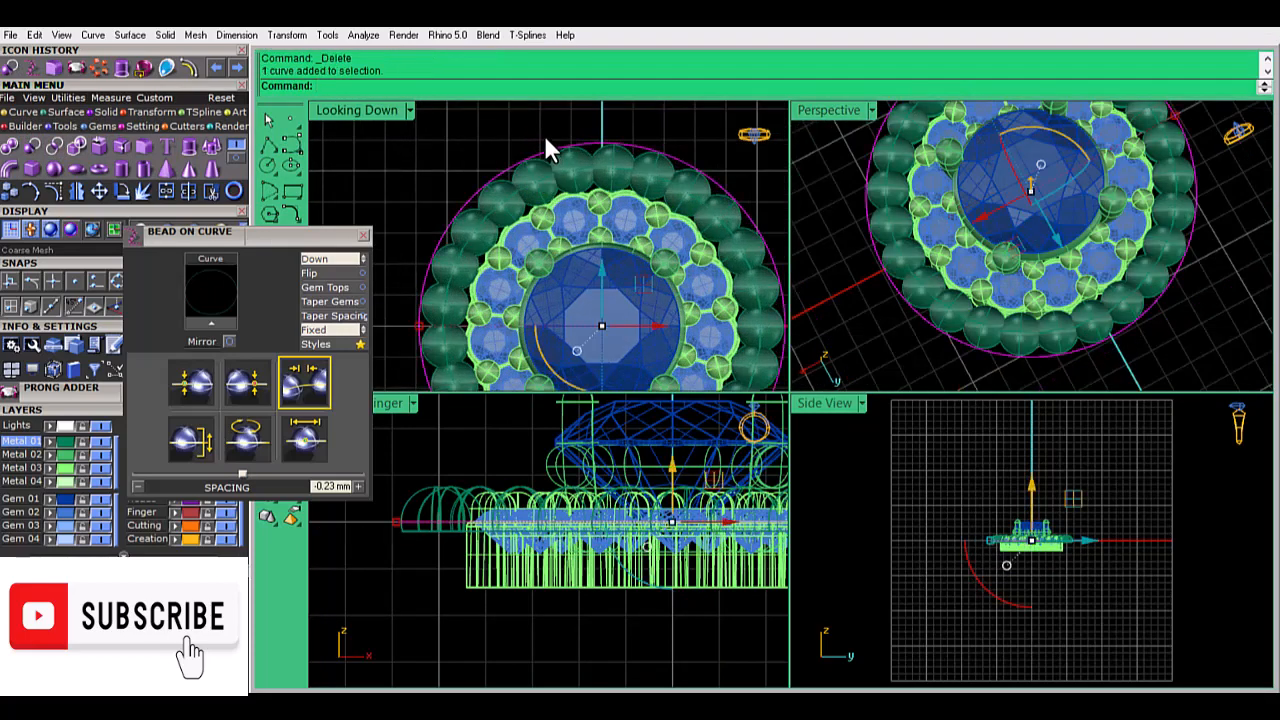
left_click(189, 67)
left_click(512, 131)
left_click(512, 131)
right_click(513, 133)
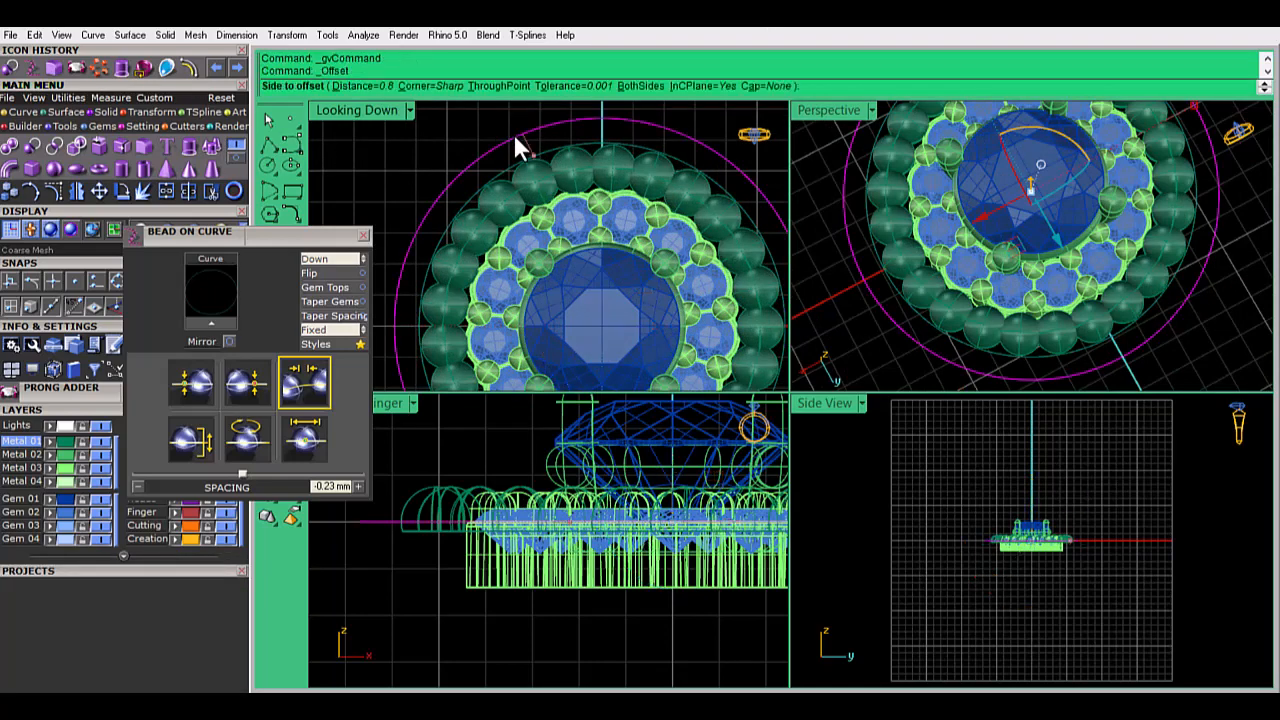
left_click(499, 117)
key("Escape")
Maximize the top view and select the middle of the three concentric circles around the bead ring
double_click(298, 238)
double_click(372, 113)
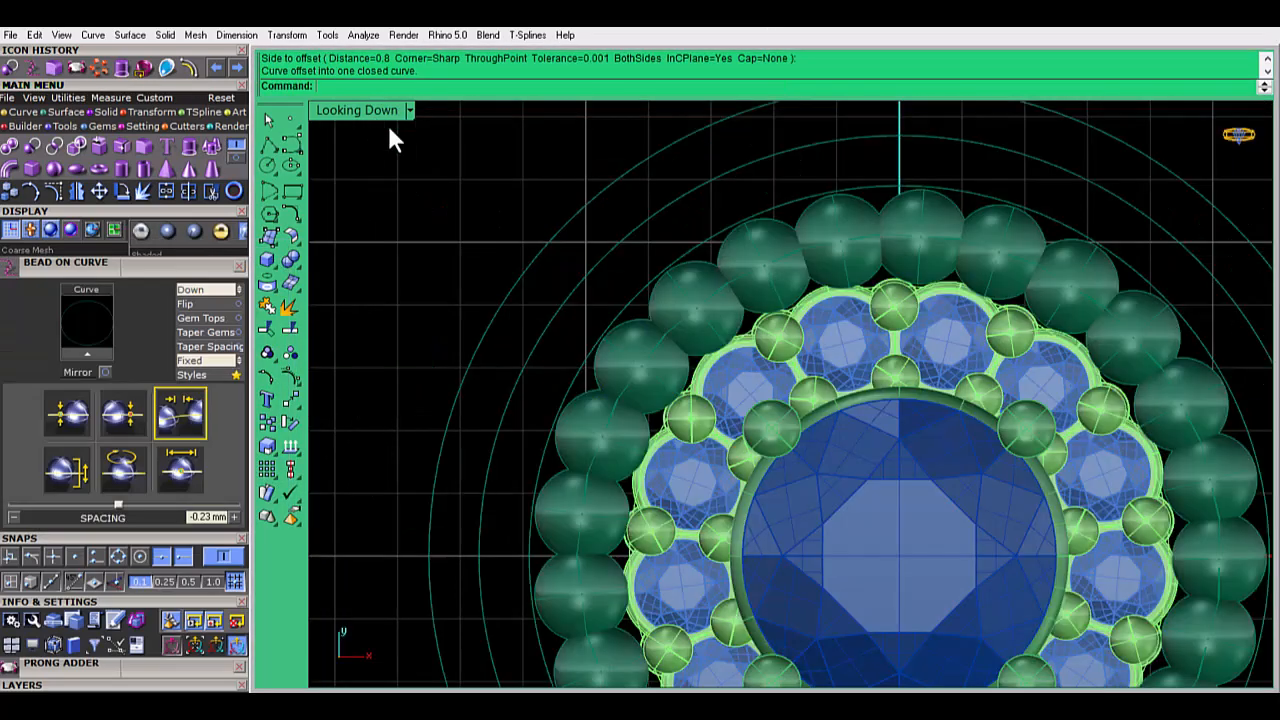
scroll(578, 325, "down", 8)
right_click_drag(575, 316, 578, 325)
scroll(615, 285, "up", 3)
left_click(629, 288)
right_click_drag(518, 245, 511, 210)
left_click(510, 209)
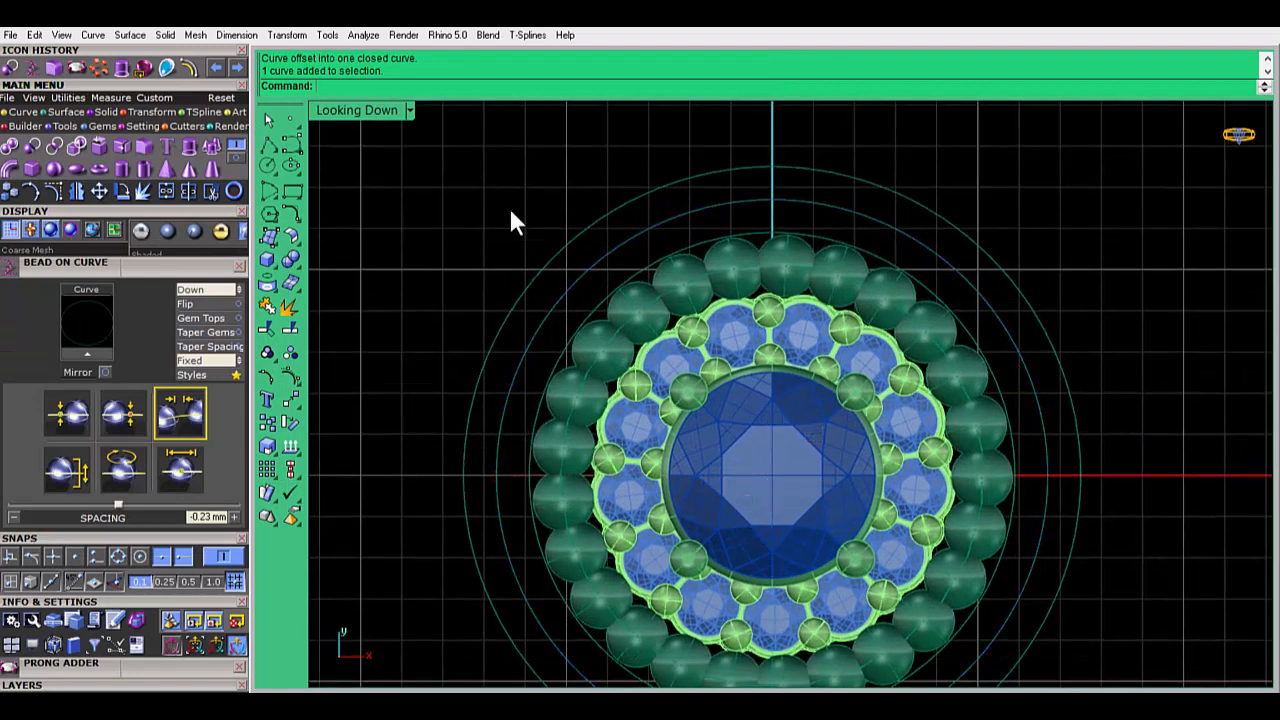
right_click_drag(690, 323, 642, 302)
left_click(630, 200)
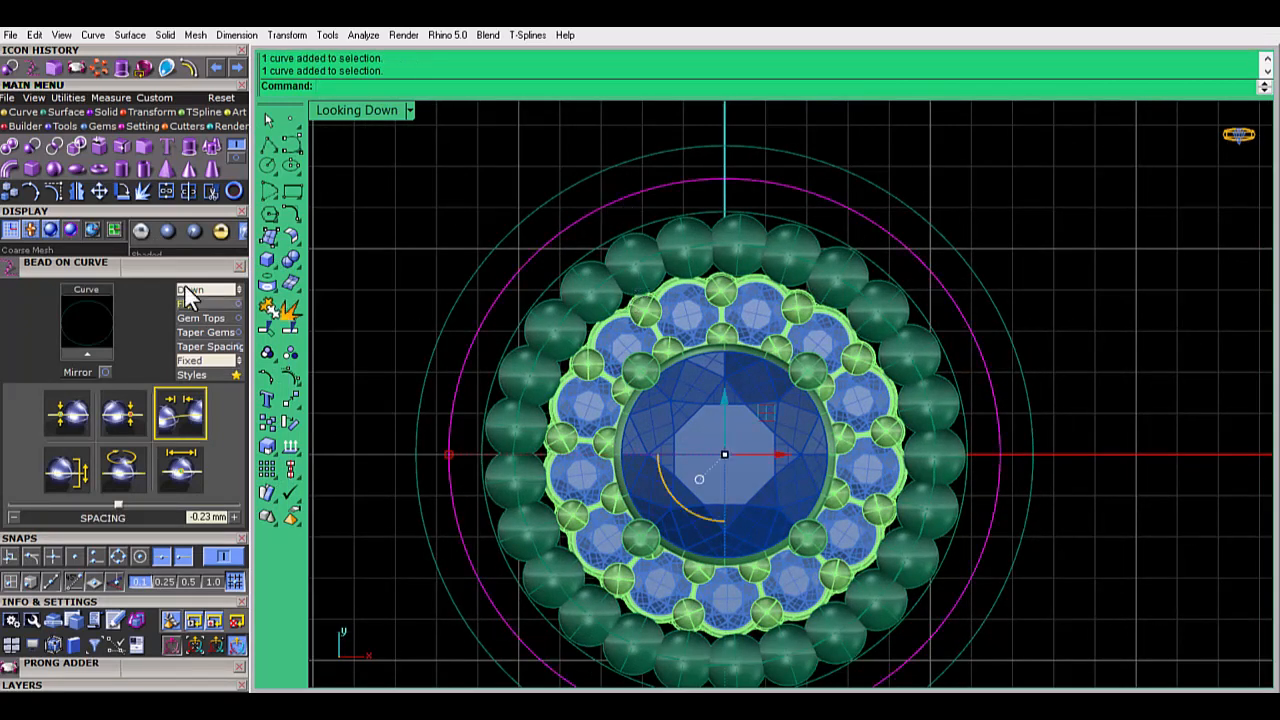
Create a full ring of round gems on the selected circle with Gem On Curve, direction Down, Fixed spacing and start size 1.52 mm
left_click(128, 263)
left_click(84, 126)
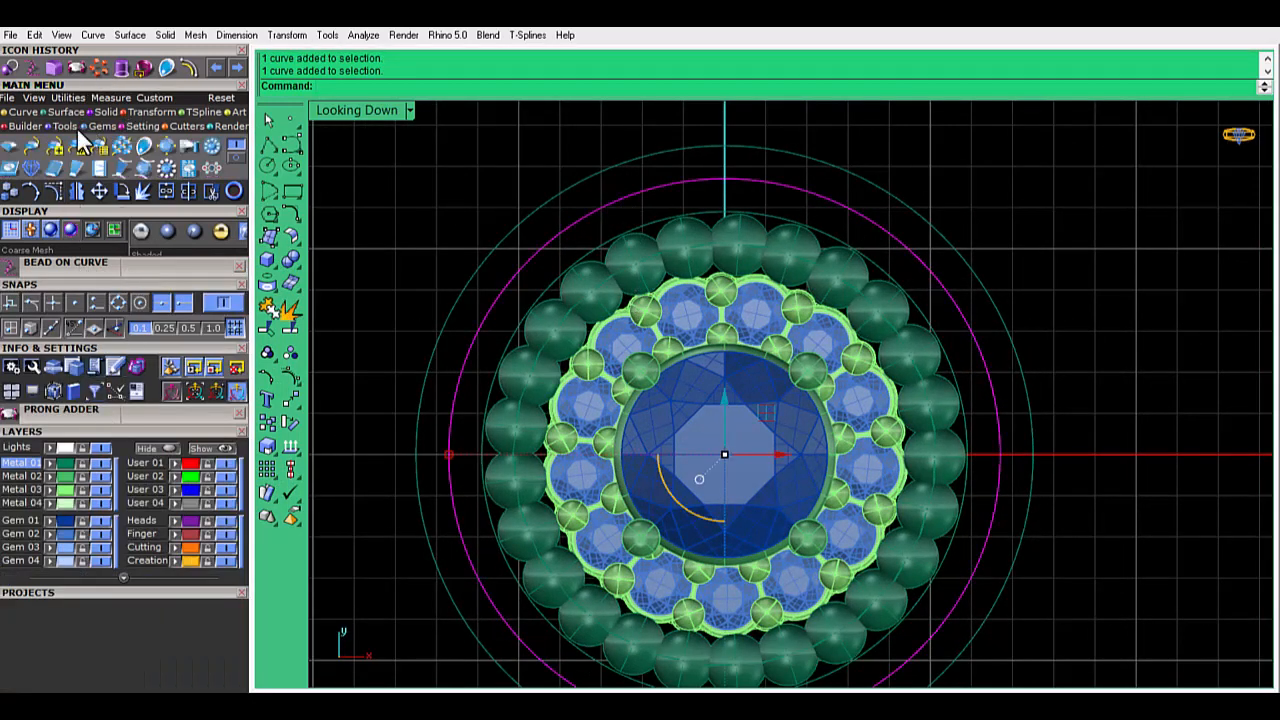
left_click(32, 146)
scroll(732, 259, "down", 3)
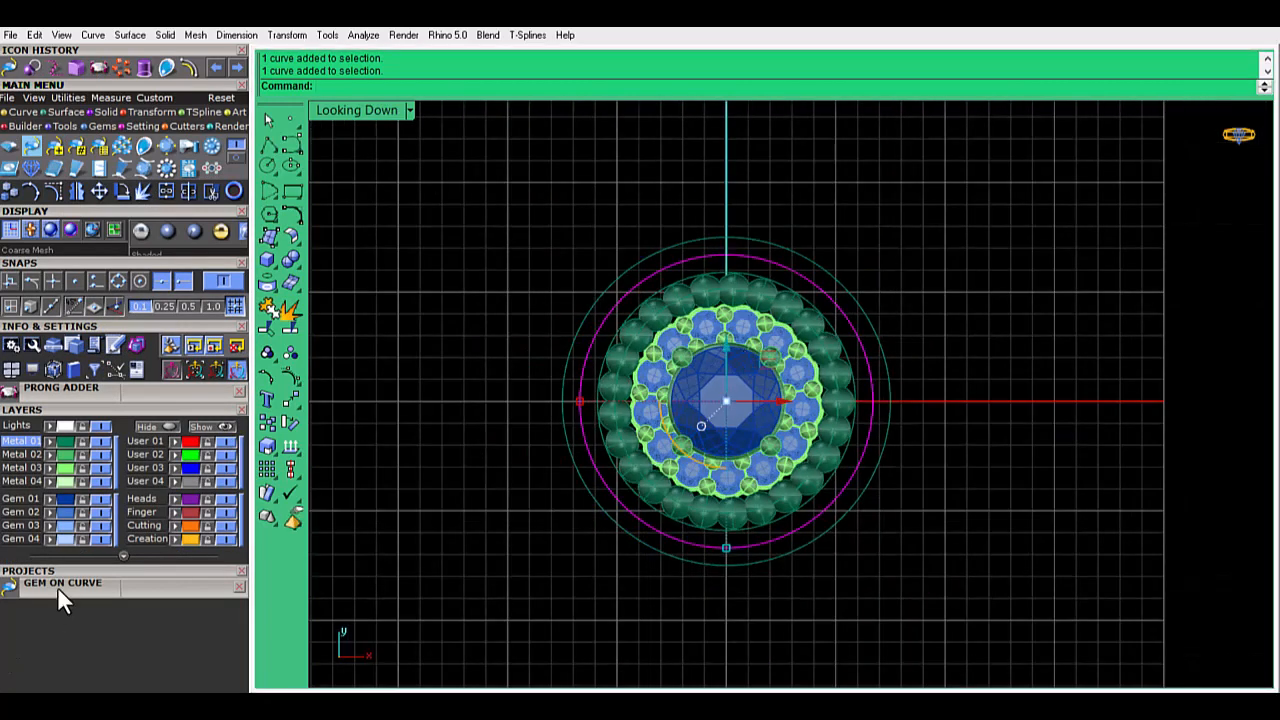
right_click(492, 556)
left_click(458, 363)
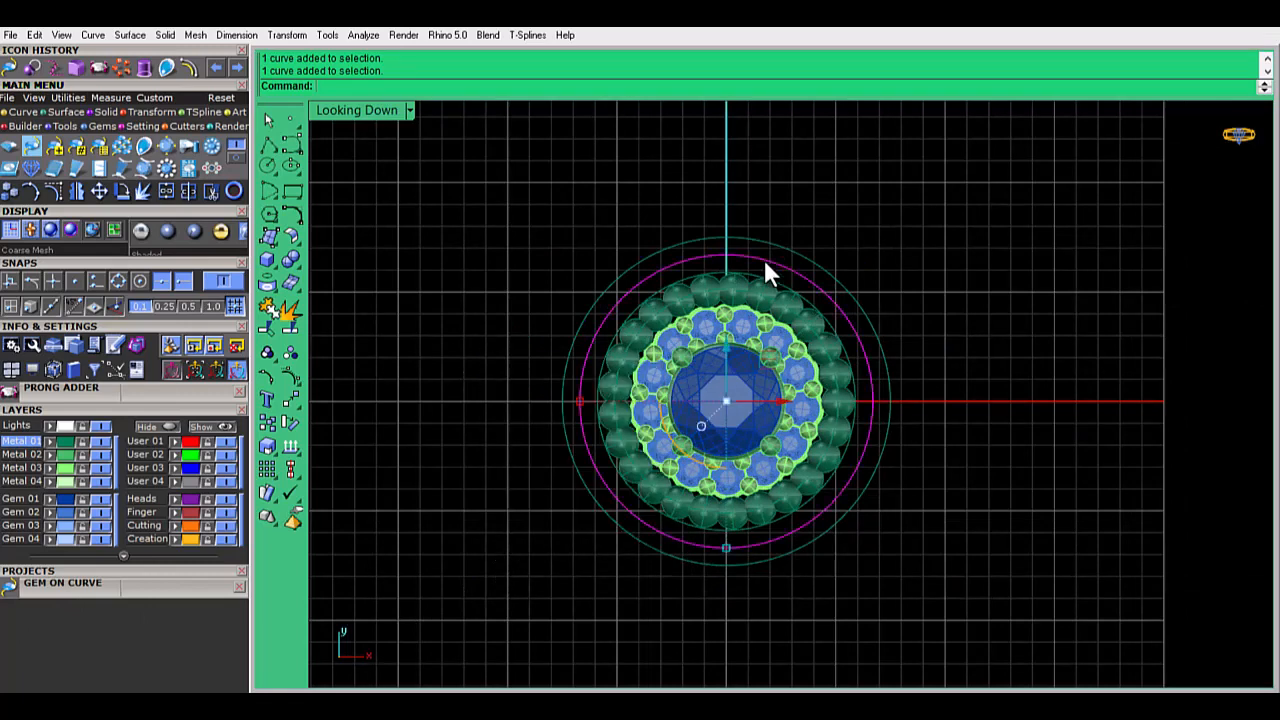
left_click(105, 588)
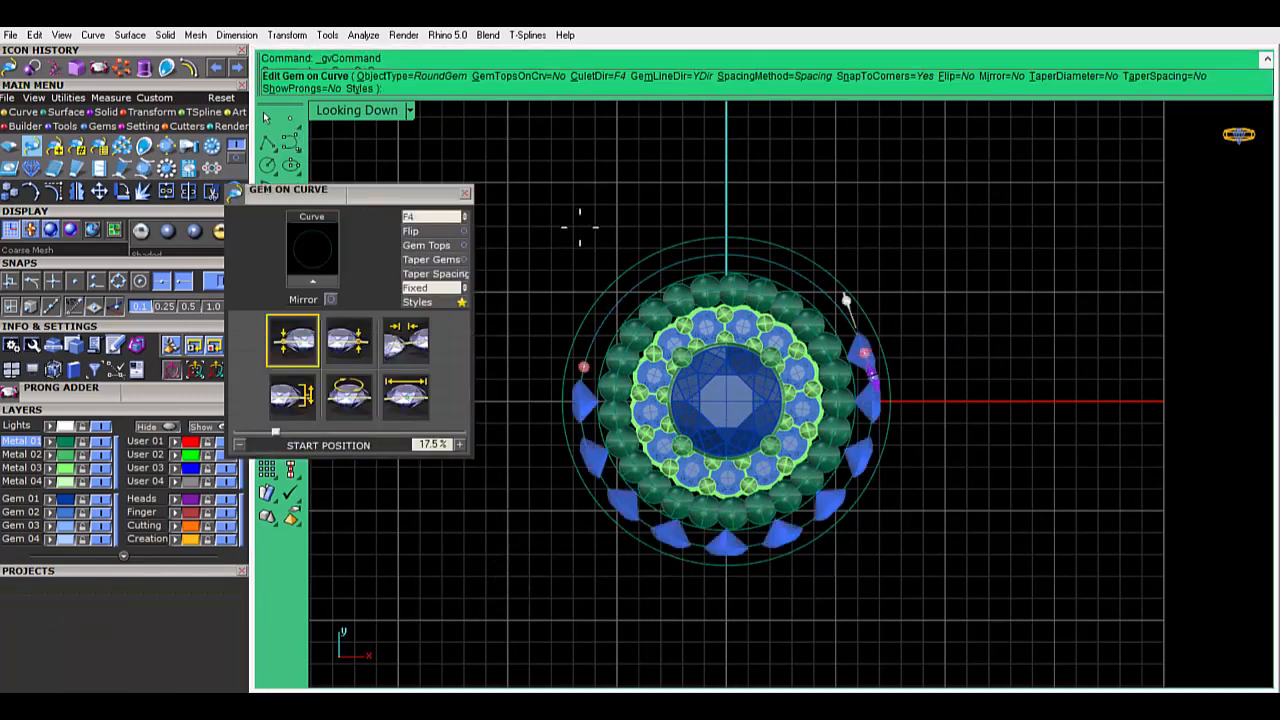
scroll(578, 394, "up", 4)
left_click(463, 218)
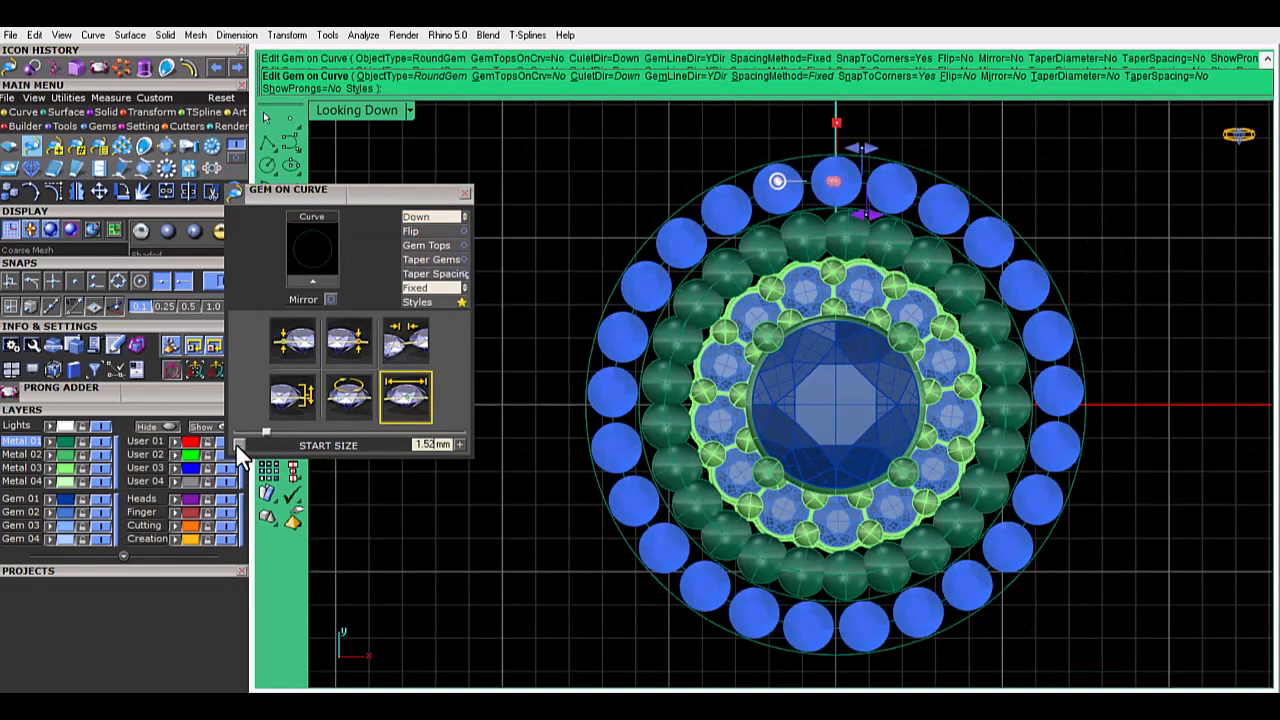
right_click(621, 187)
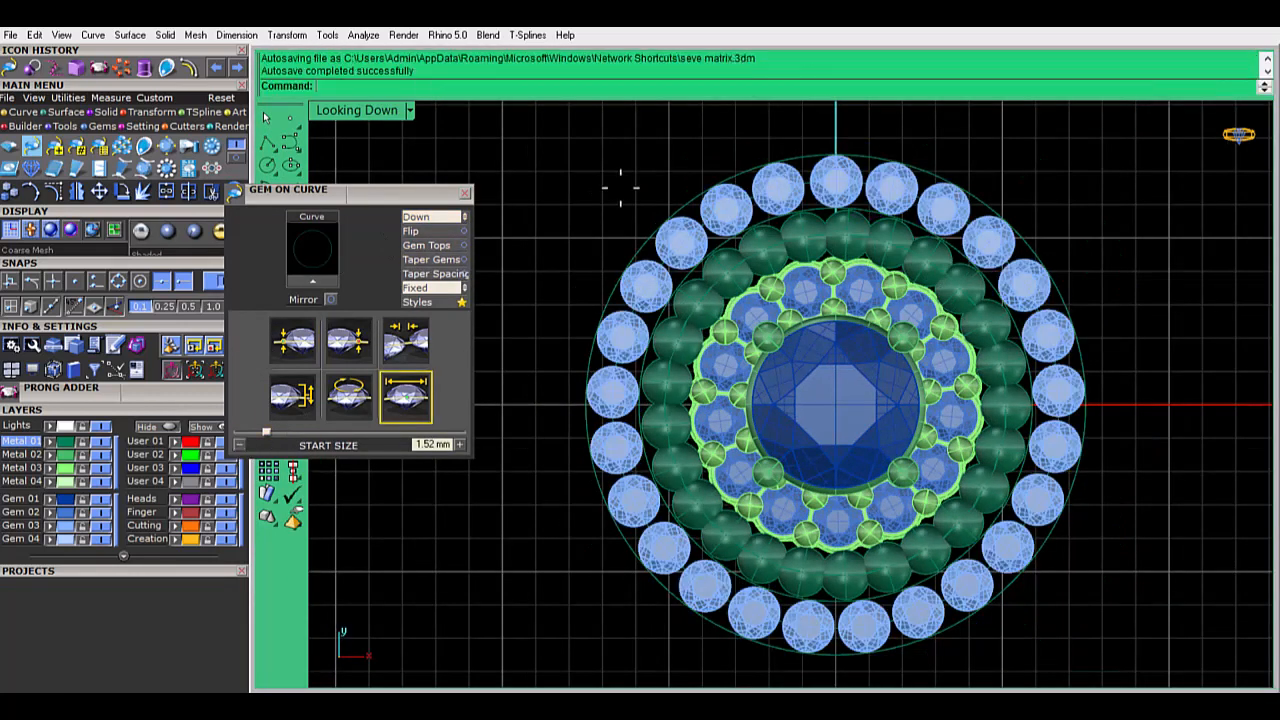
Ungroup the new outer gem ring and delete every gem in it except the twelve o'clock one on the vertical axis
left_click(851, 183)
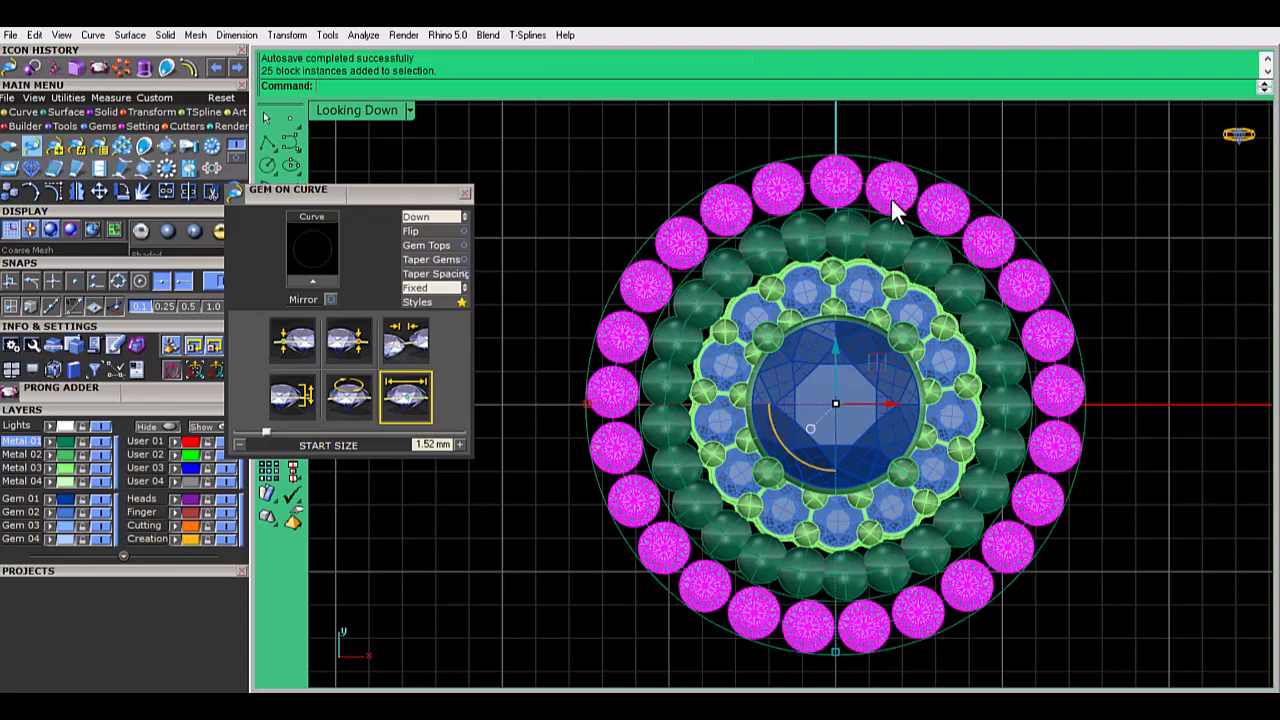
mouse_move(795, 289)
right_mouse_down()
mouse_move(785, 336)
mouse_move(785, 274)
right_mouse_up()
left_click_drag(393, 200, 163, 612)
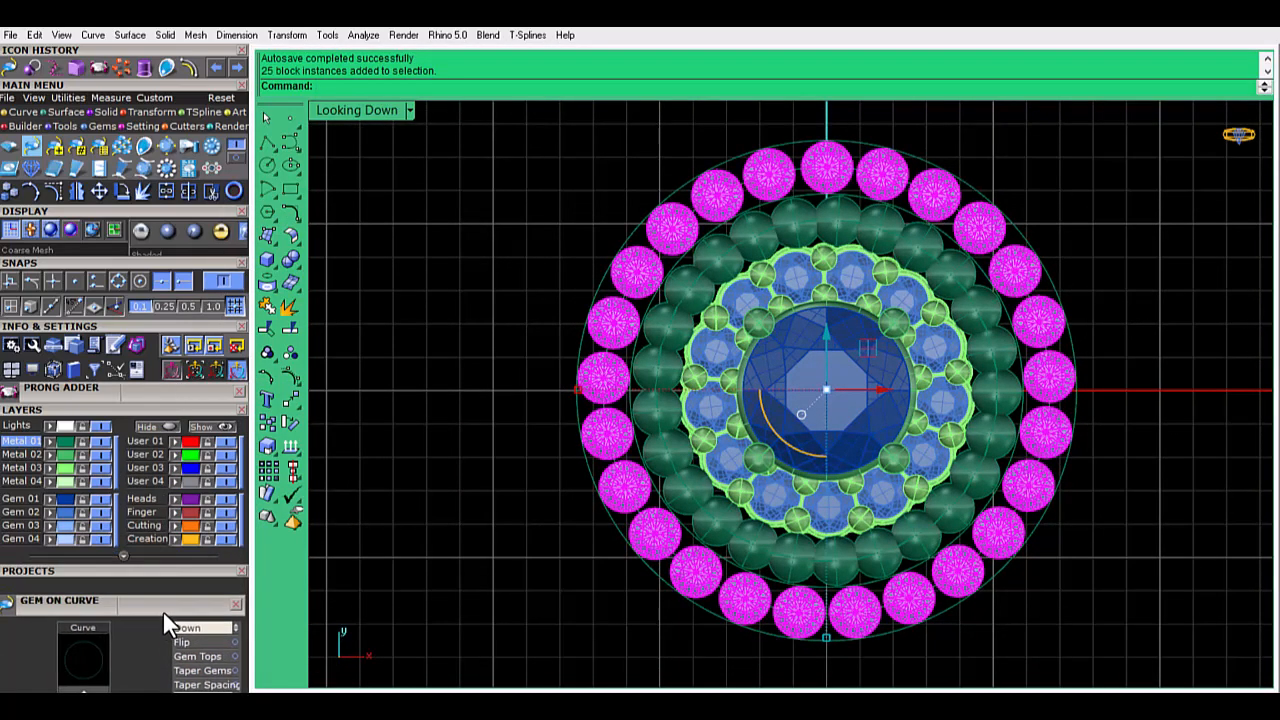
key("ctrl+shift+g")
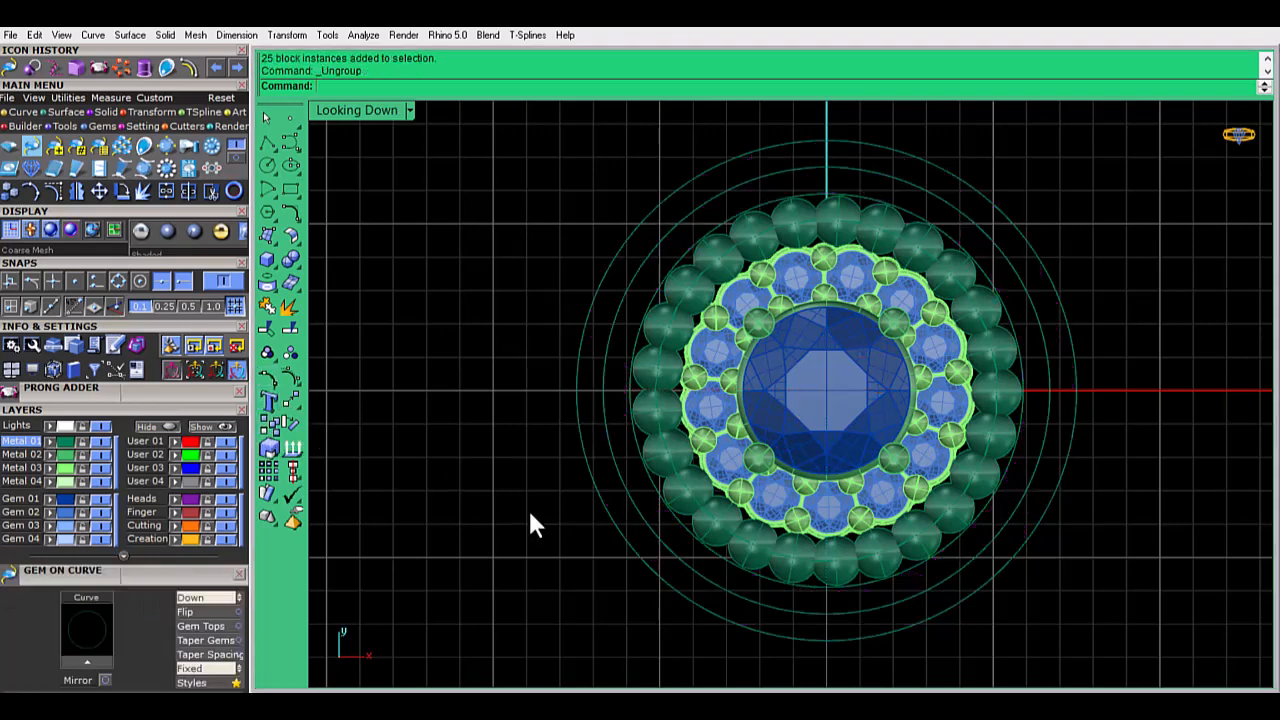
left_click(854, 608)
left_click(826, 168)
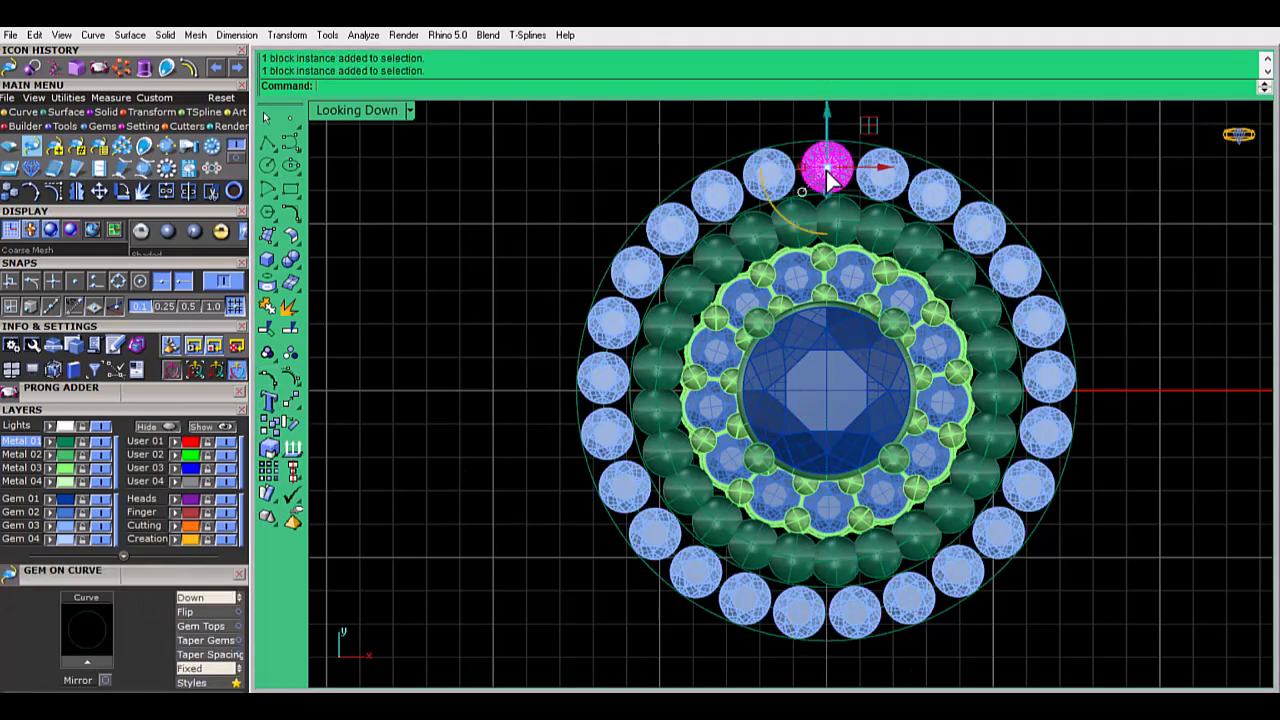
left_click(950, 107)
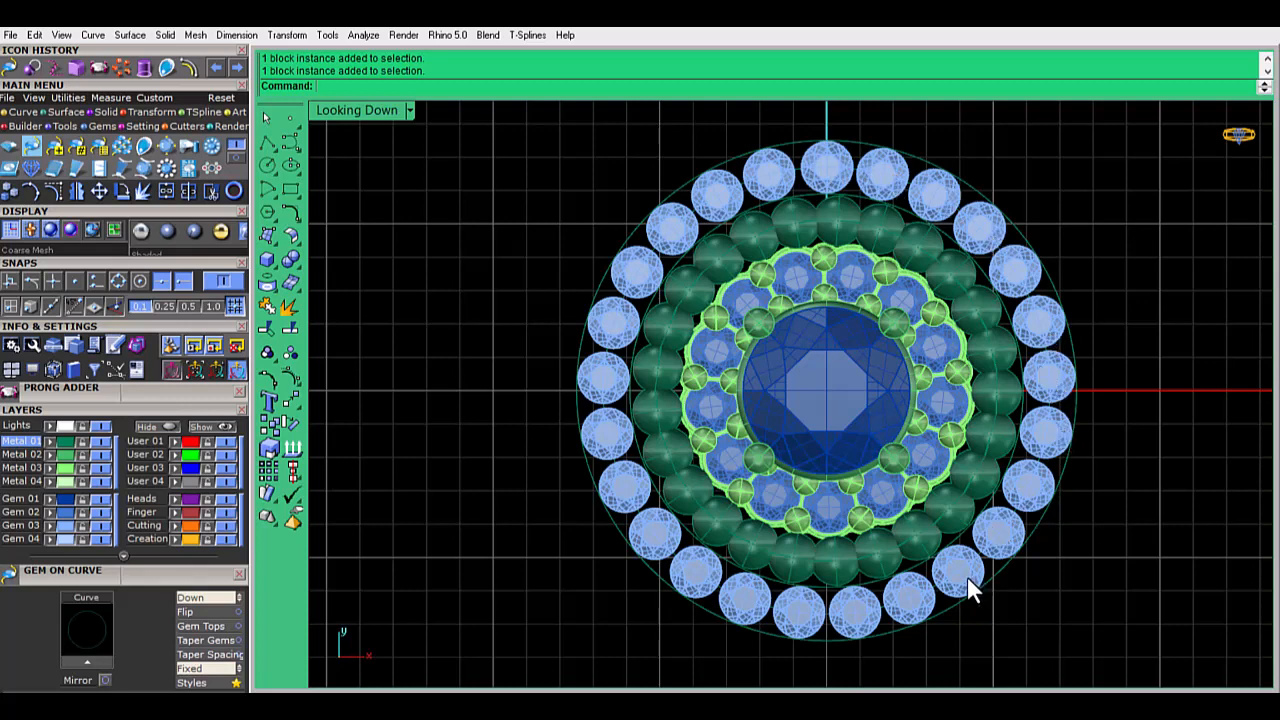
left_click(66, 526)
key("Delete")
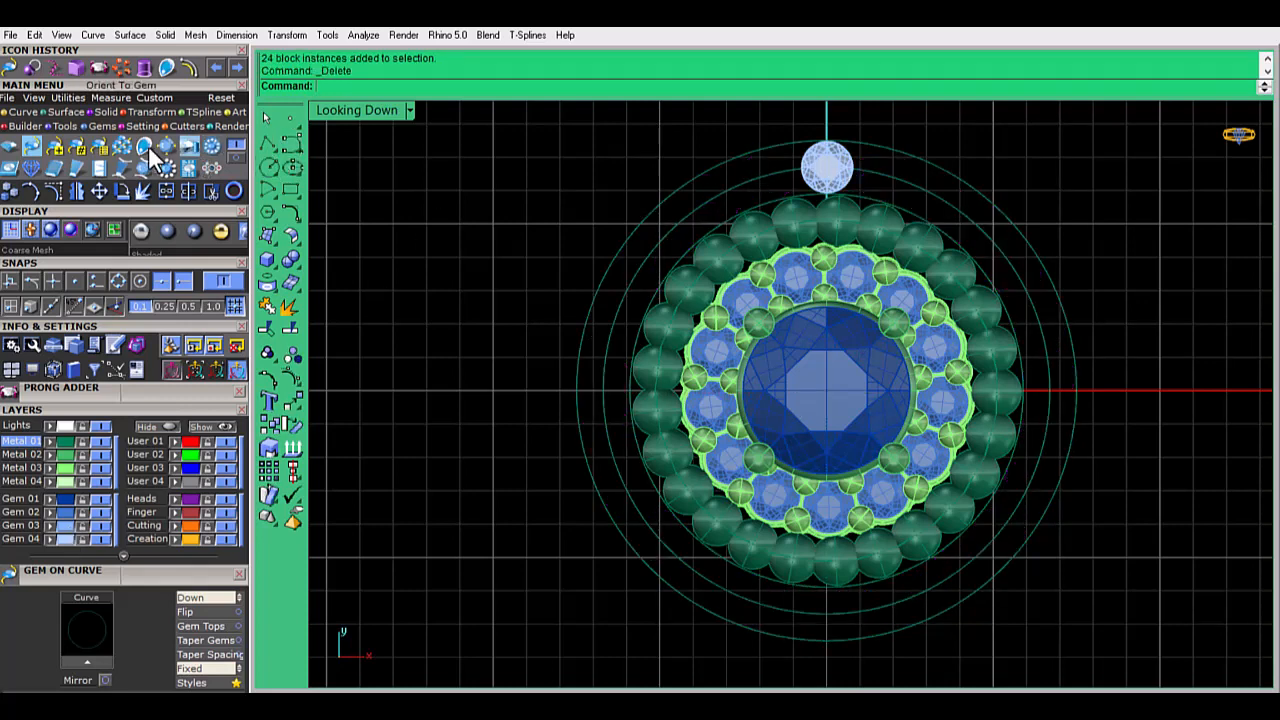
Create a Gem Profile circle from the single twelve o'clock gem
left_click(146, 147)
left_click(849, 161)
left_click(50, 676)
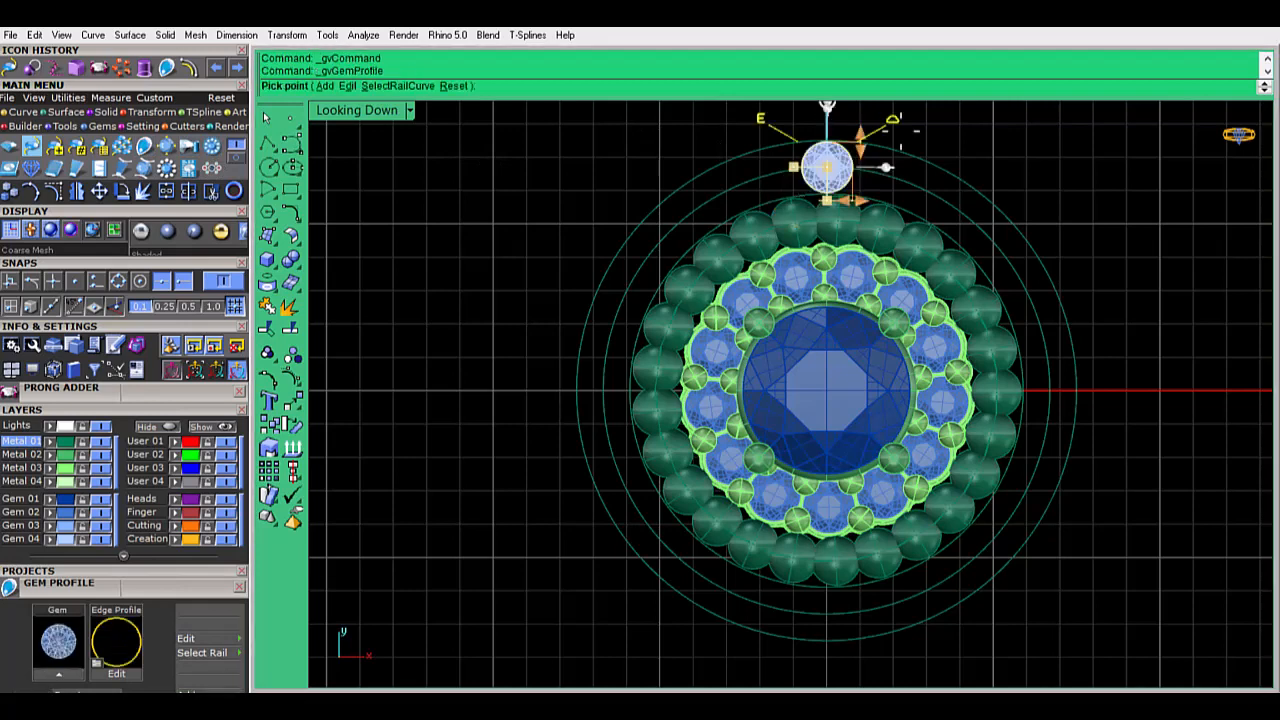
scroll(815, 178, "up", 5)
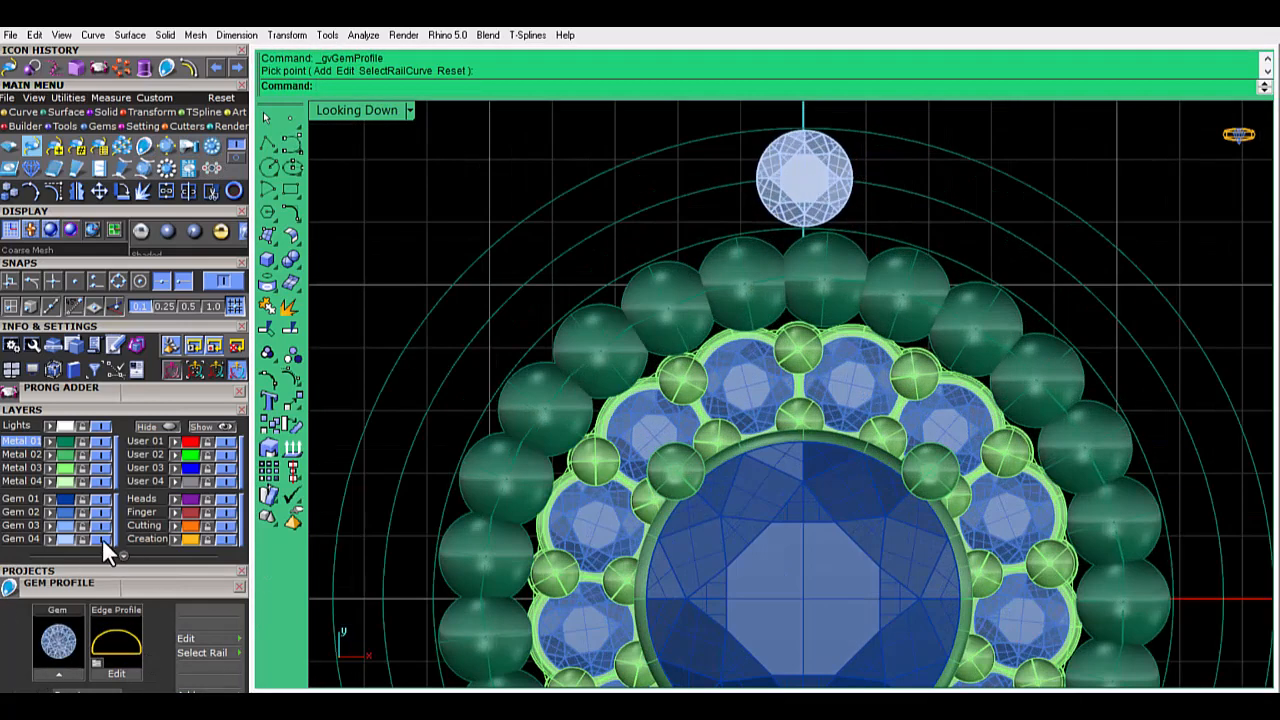
Hide the Gem 04 layer and offset the gem's profile circle outward by 0.2 mm and inward by 0.5 mm
left_click(102, 539)
left_click(844, 147)
left_click(189, 67)
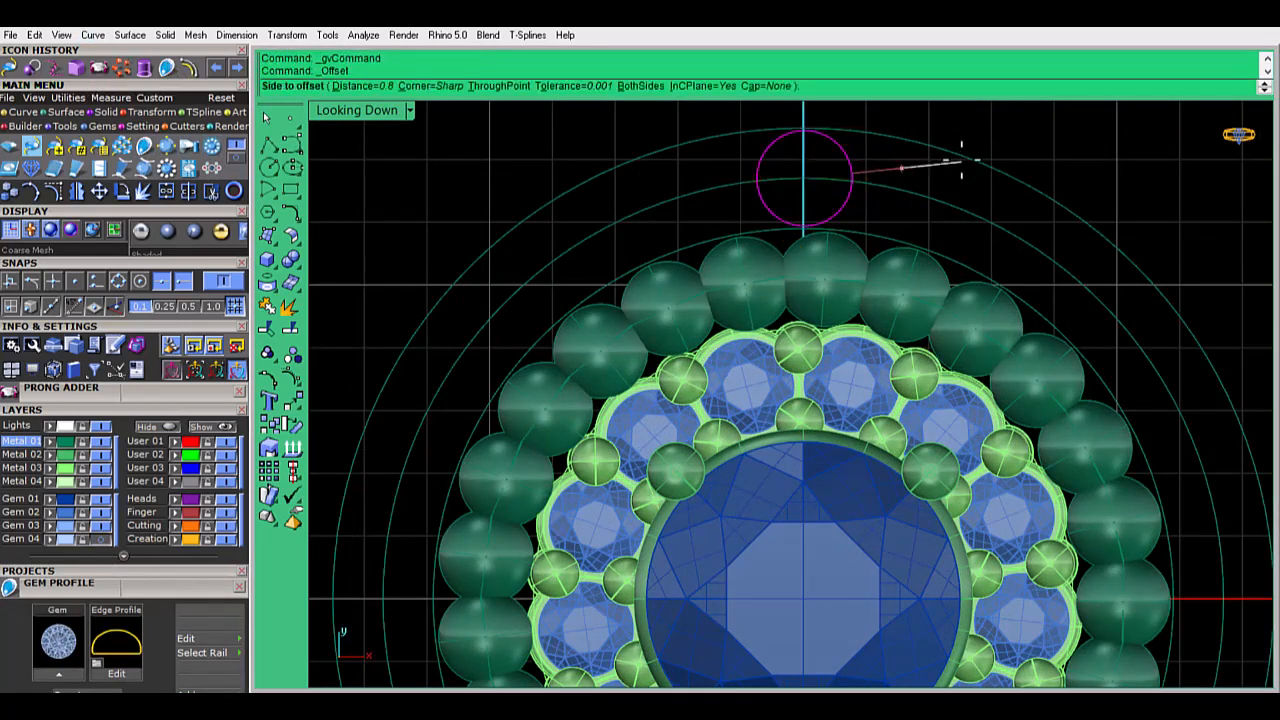
type("0.2")
key("Return")
left_click(851, 135)
key("Return")
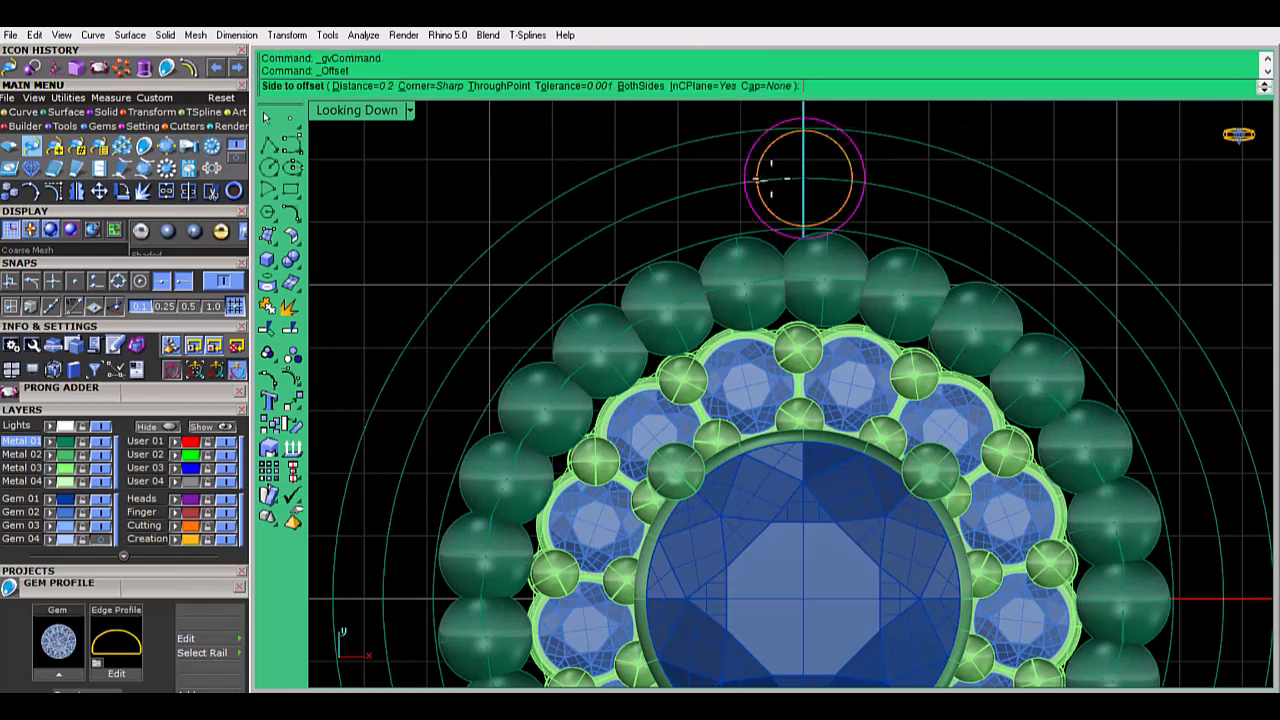
type("0.5")
key("Return")
left_click(812, 185)
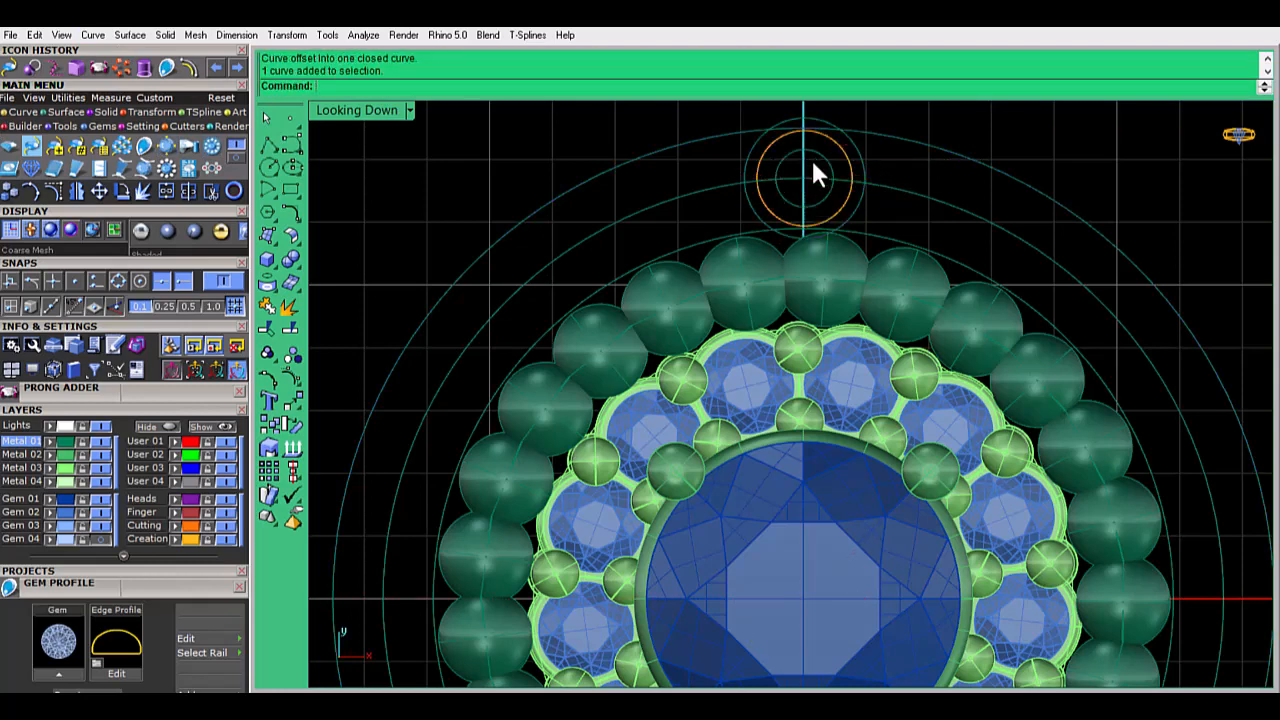
Extrude the two offset circles downward as a solid tube, ending level with the base of the inner prong setting
right_click_drag(813, 162, 811, 178)
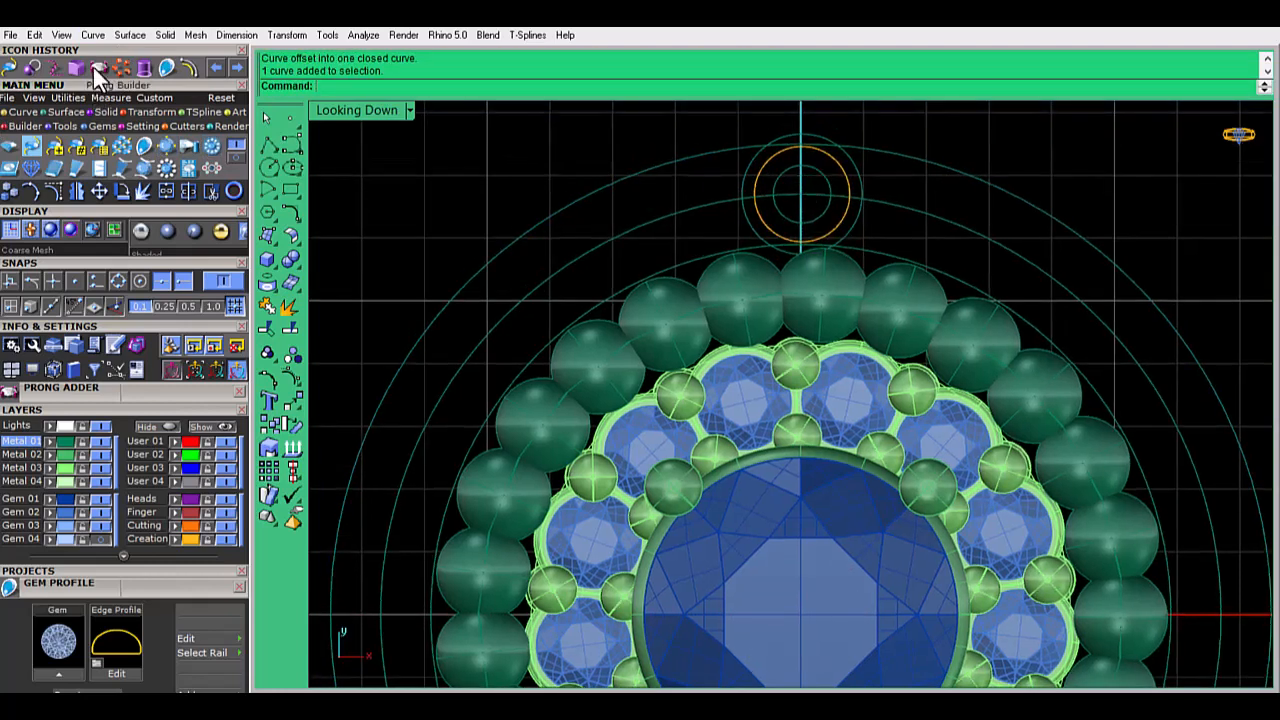
left_click(829, 185)
left_click(850, 162)
right_click(850, 162)
double_click(366, 111)
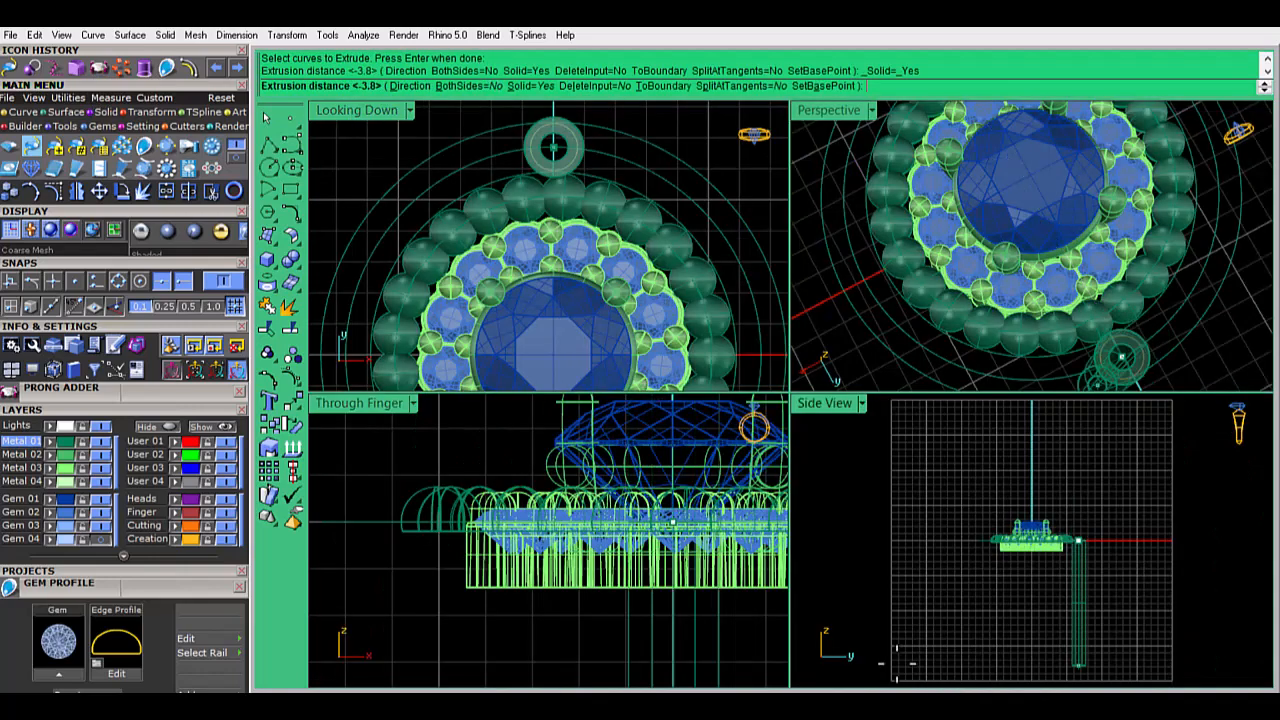
scroll(1075, 545, "up", 10)
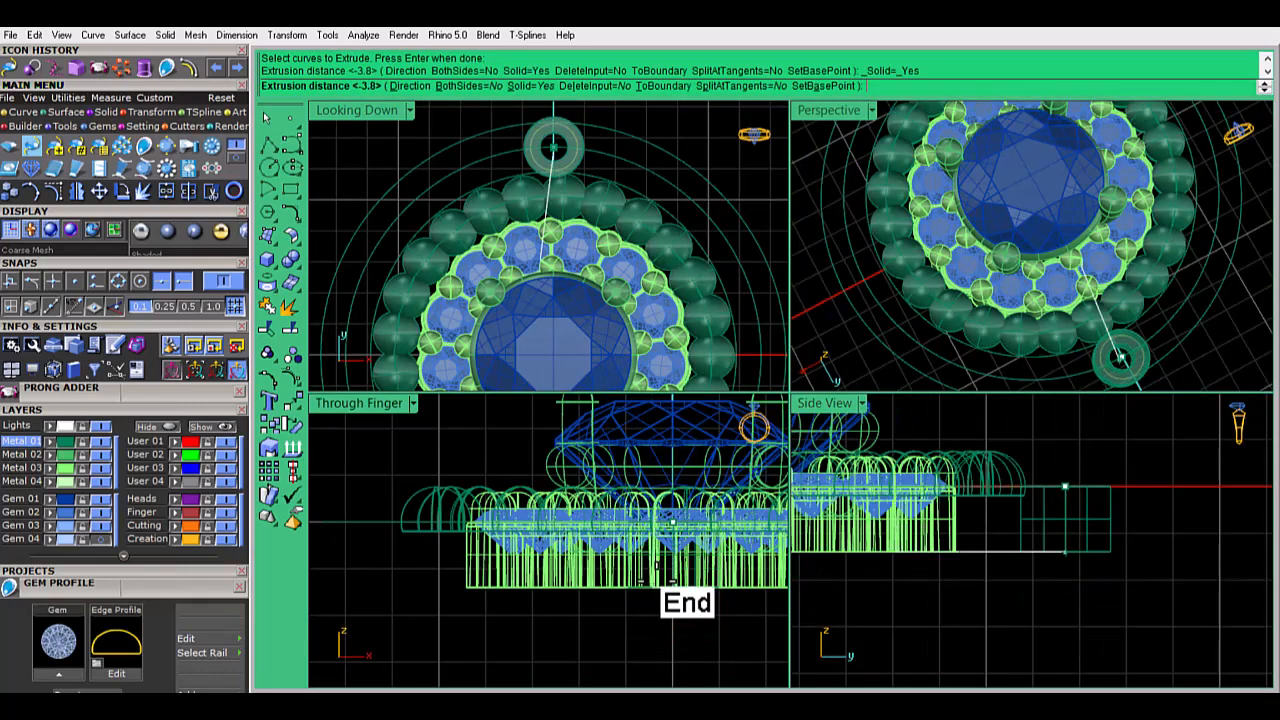
left_click(672, 580)
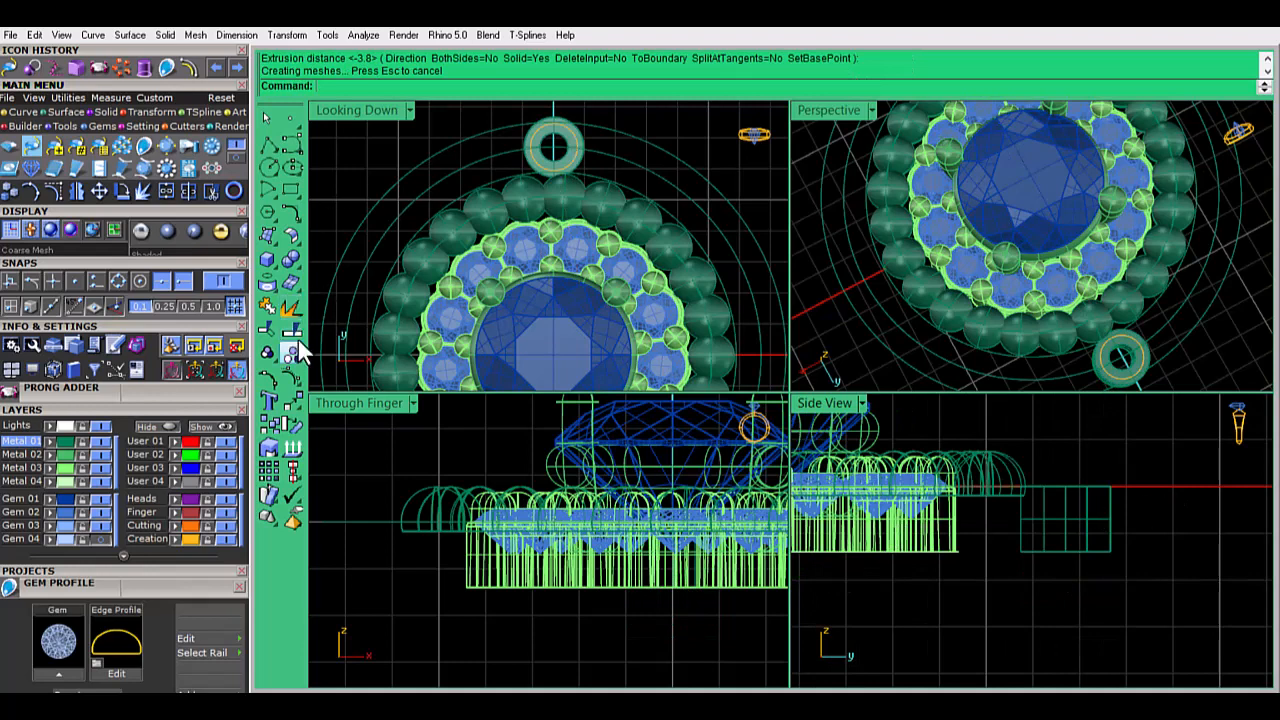
Try a 0.4 mm chamfer on the tube's inner top edge, check it against the gem, and undo the chamfer
left_click(299, 268)
left_click(432, 290)
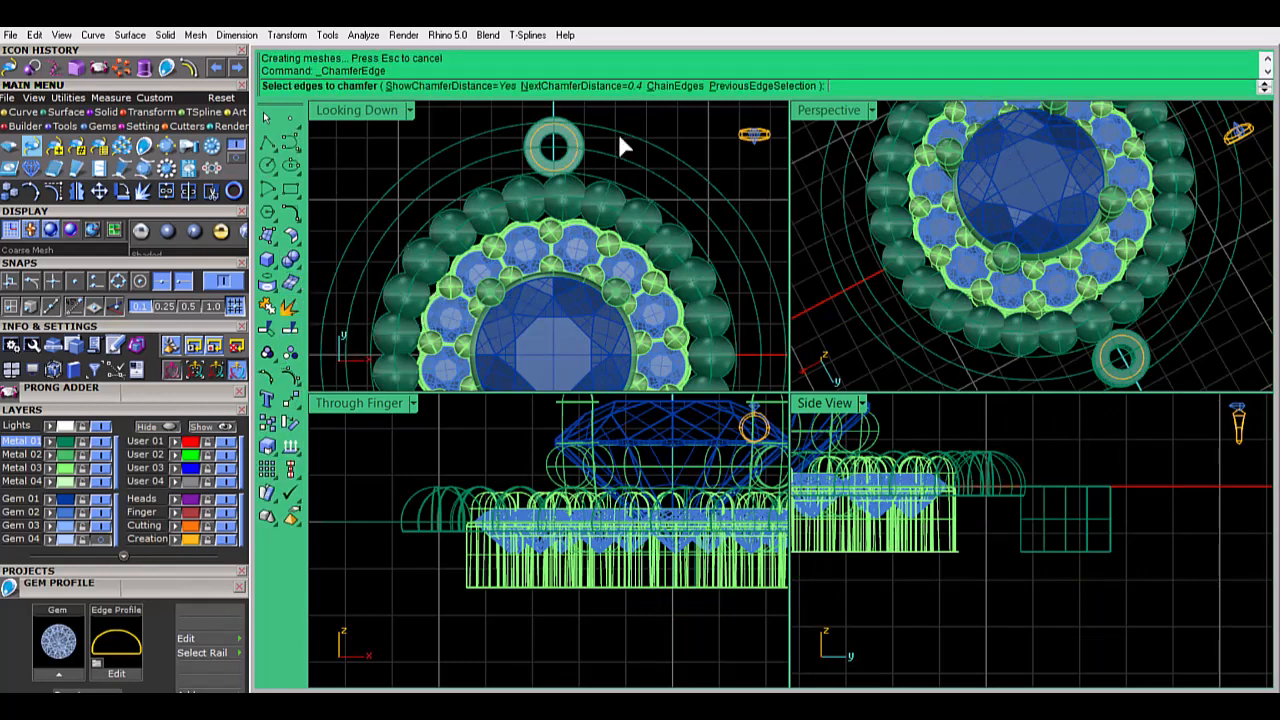
scroll(600, 145, "up", 4)
left_click(566, 153)
key("Return")
key("Return")
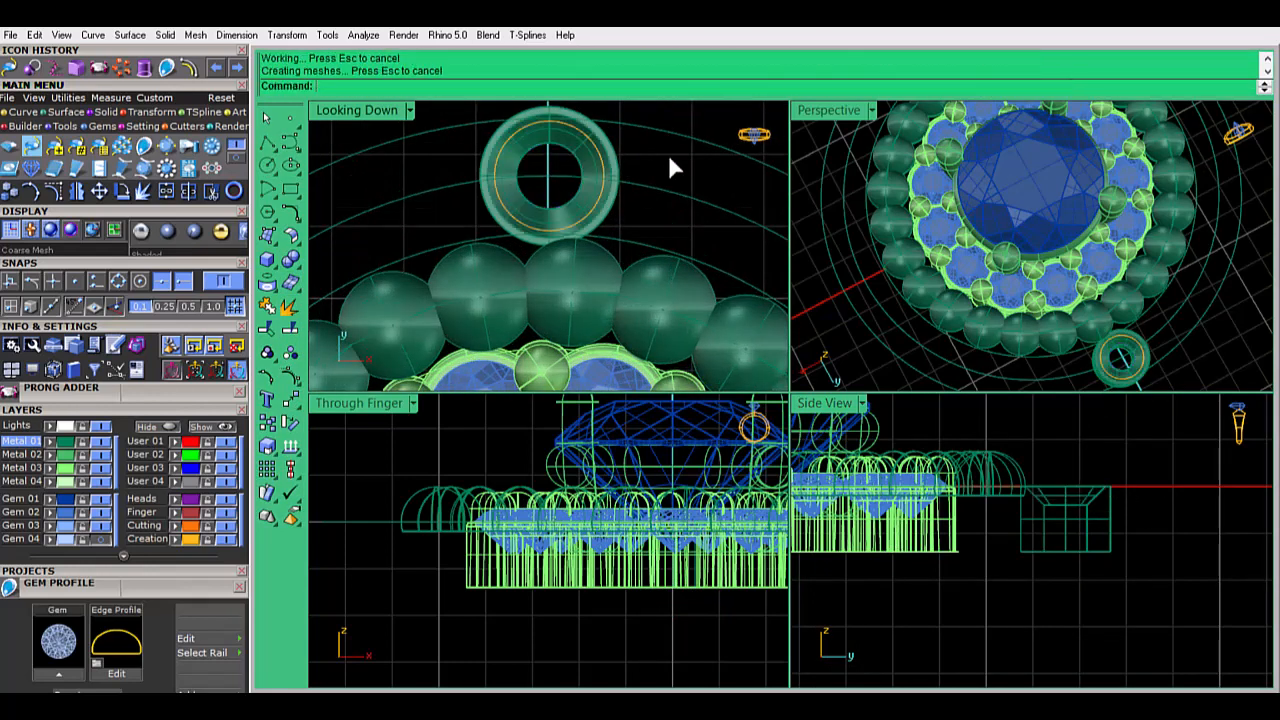
left_click(116, 528)
left_click(213, 68)
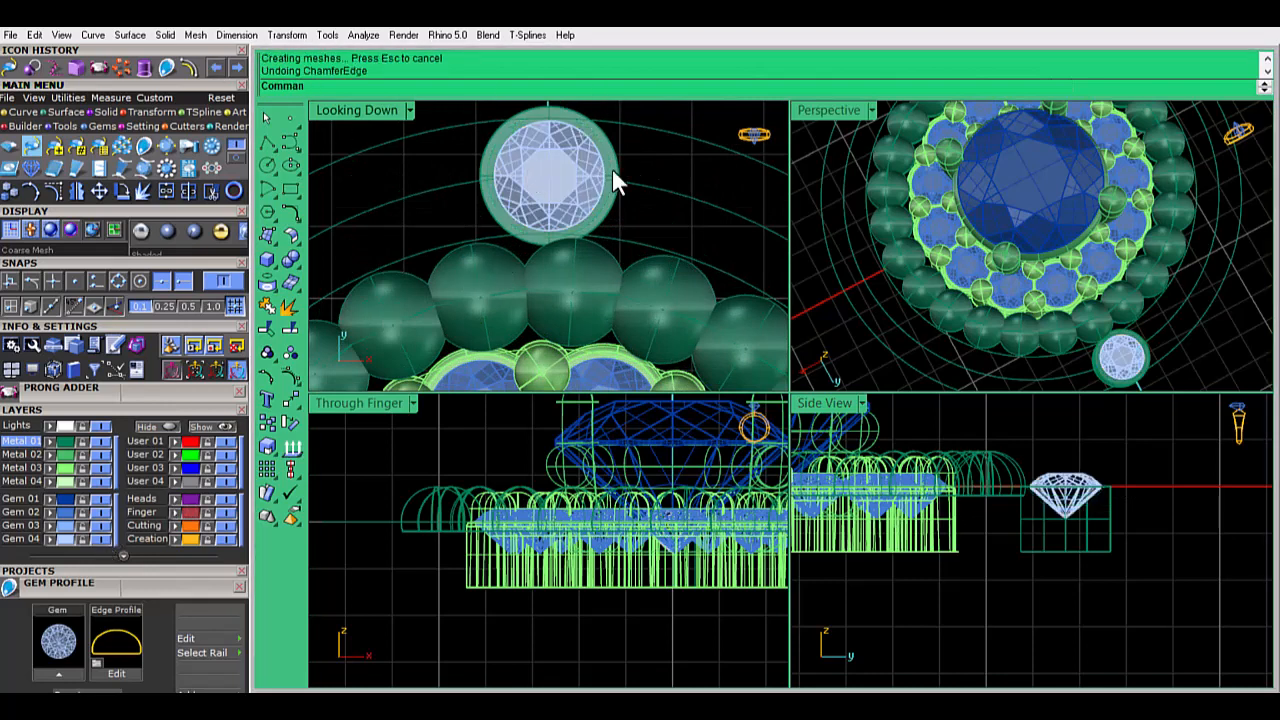
Chamfer the tube's inner top edge by 0.3 mm with the Gem 04 layer hidden, and show that layer again
left_click(96, 540)
key("Return")
type("0.3")
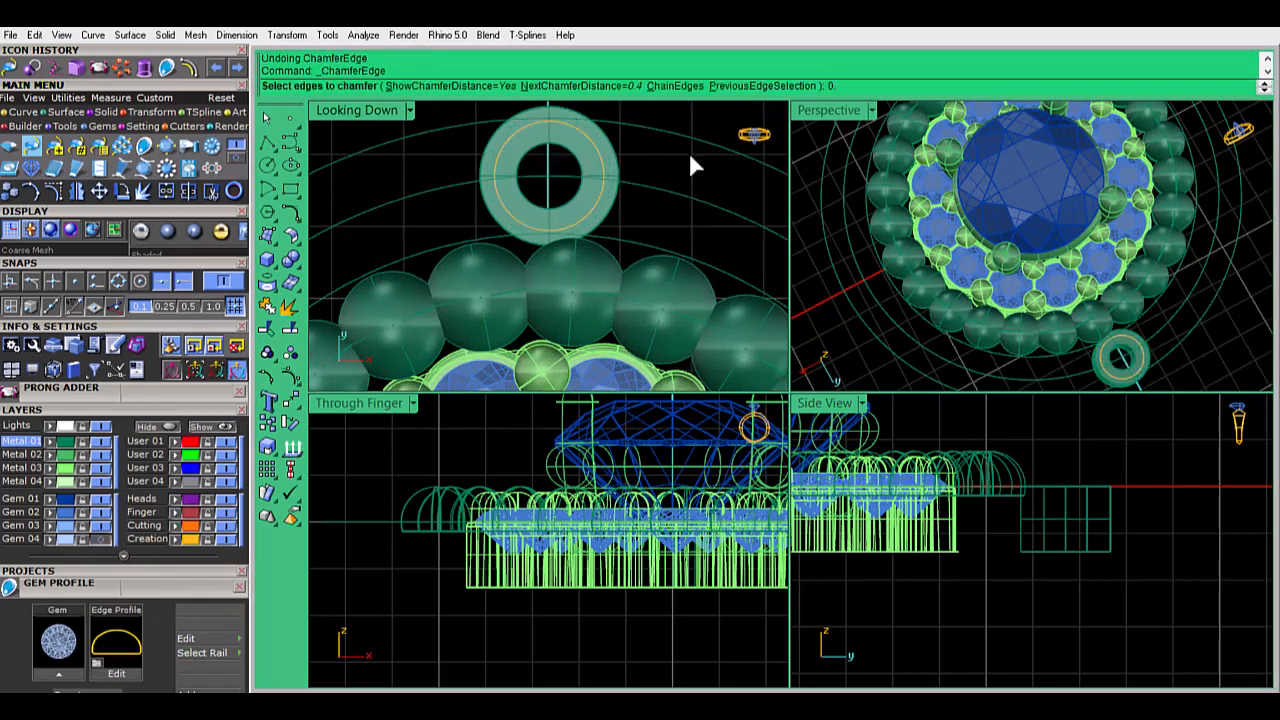
key("Return")
left_click(582, 180)
key("Return")
key("Return")
left_click(100, 539)
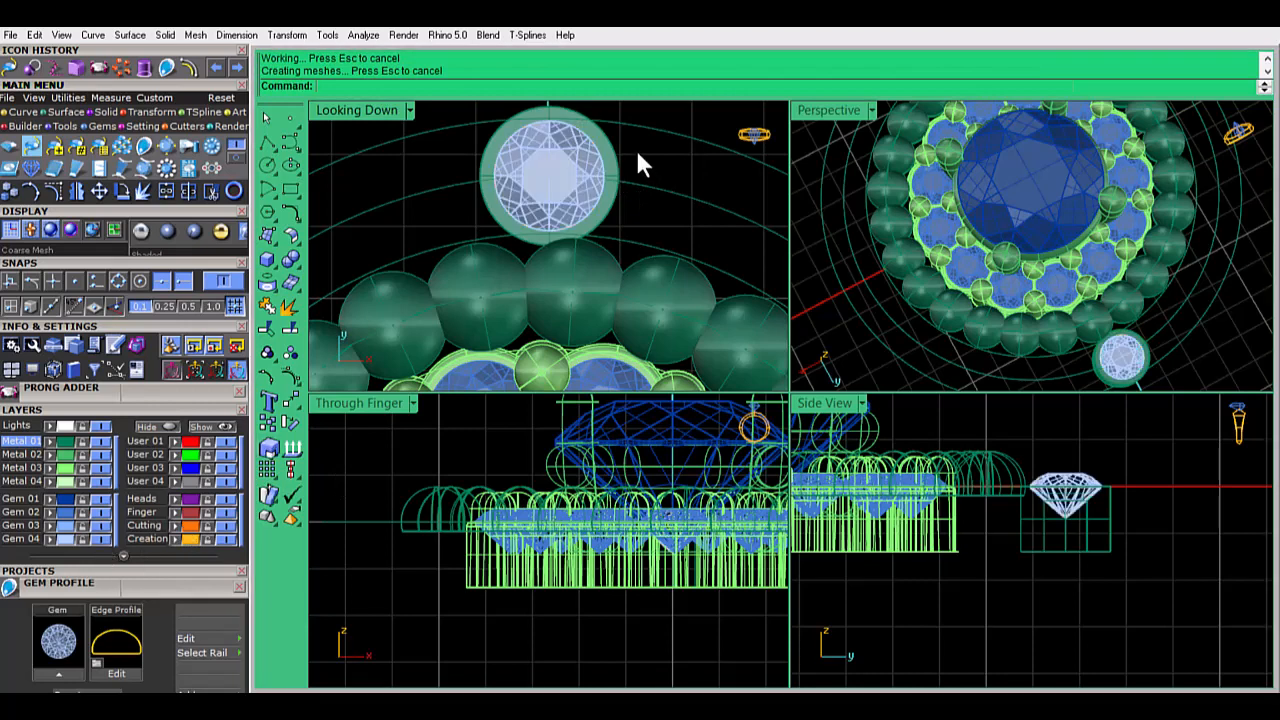
Fillet the tube's outer top edge with a 0.1 mm radius
left_click(77, 67)
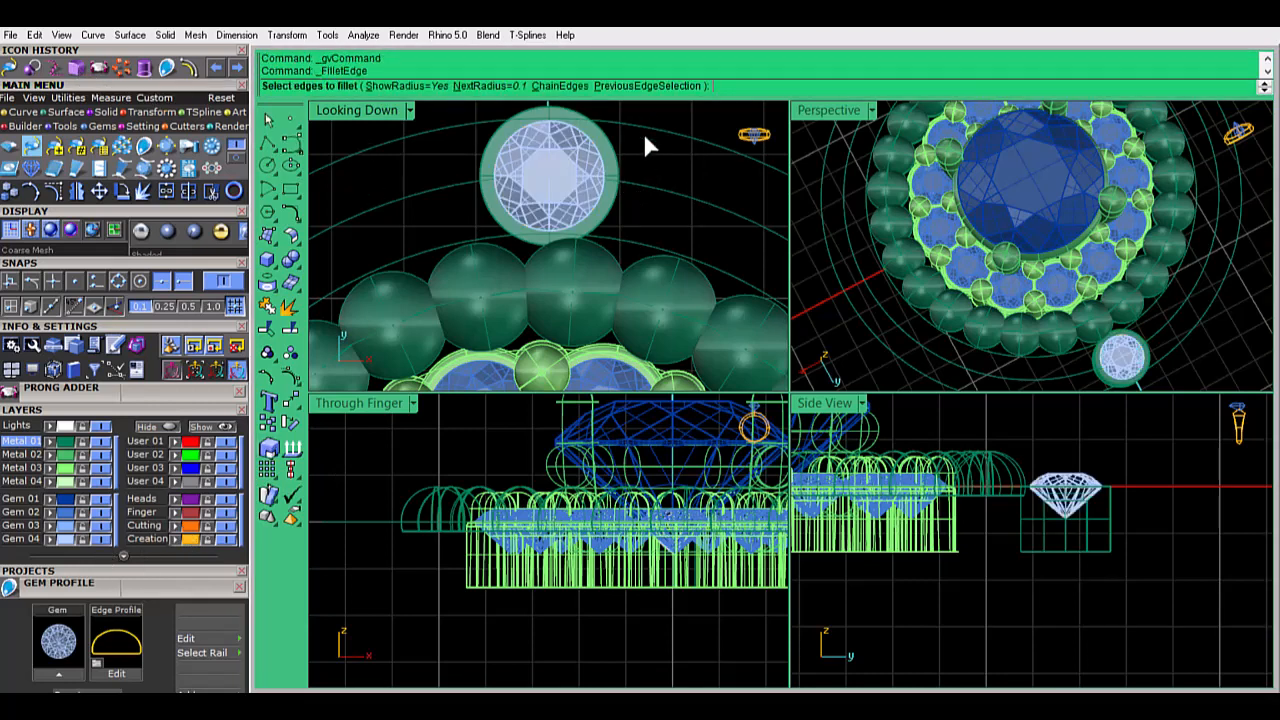
type("0.1")
key("Return")
left_click(622, 143)
key("Return")
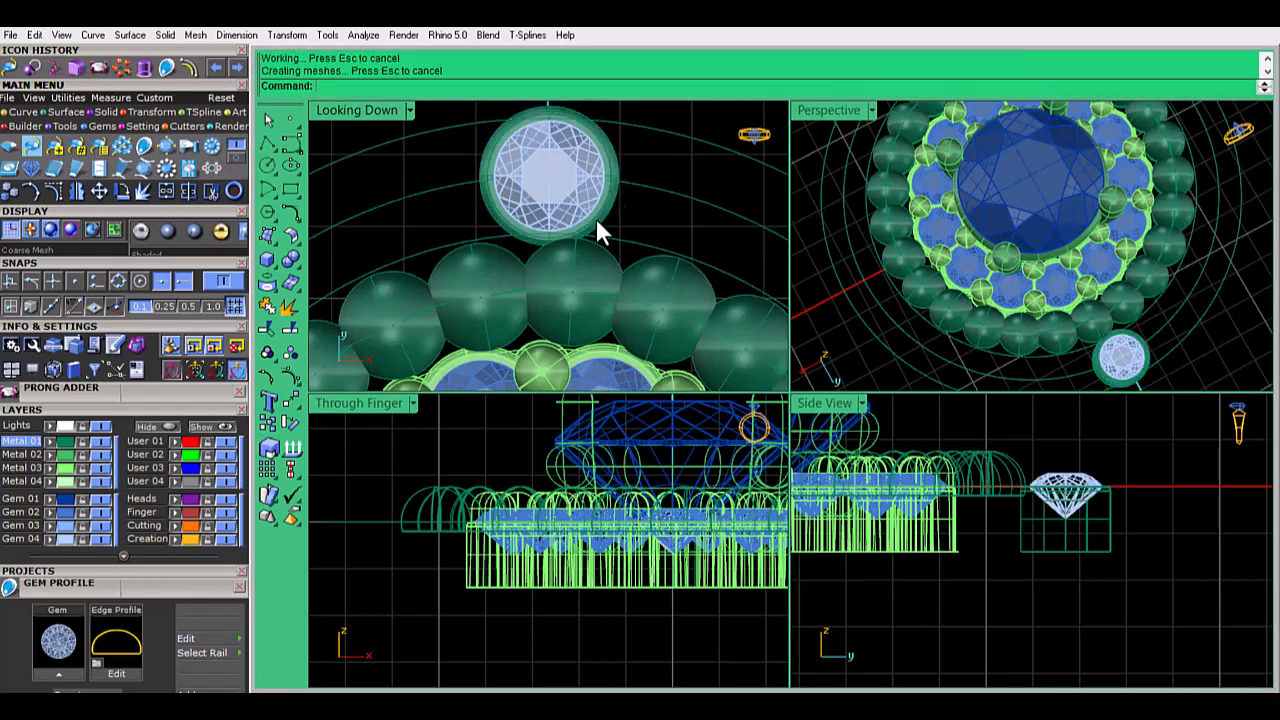
Polar array the twelve o'clock gem, its tube and small circles around the origin as 22 items over 360 degrees, leaving out the large circle
scroll(594, 229, "down", 2)
left_click(548, 175)
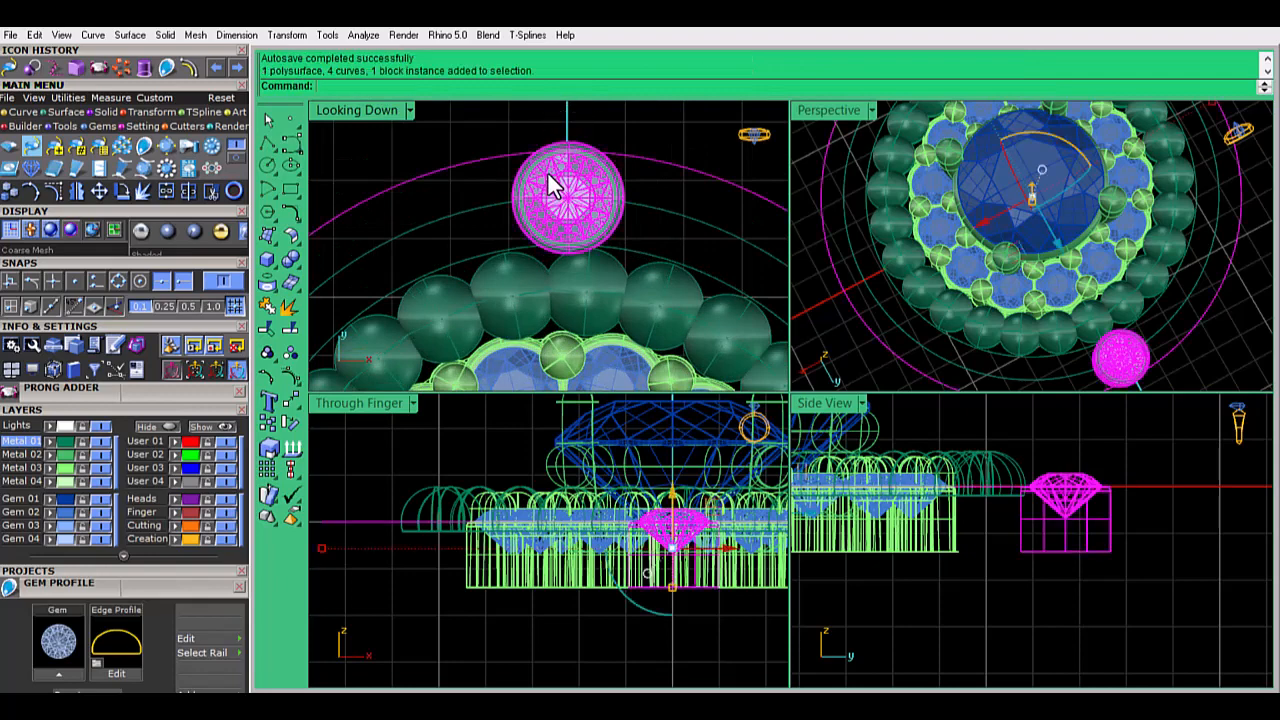
left_click(640, 160, "ctrl")
double_click(362, 108)
type("0")
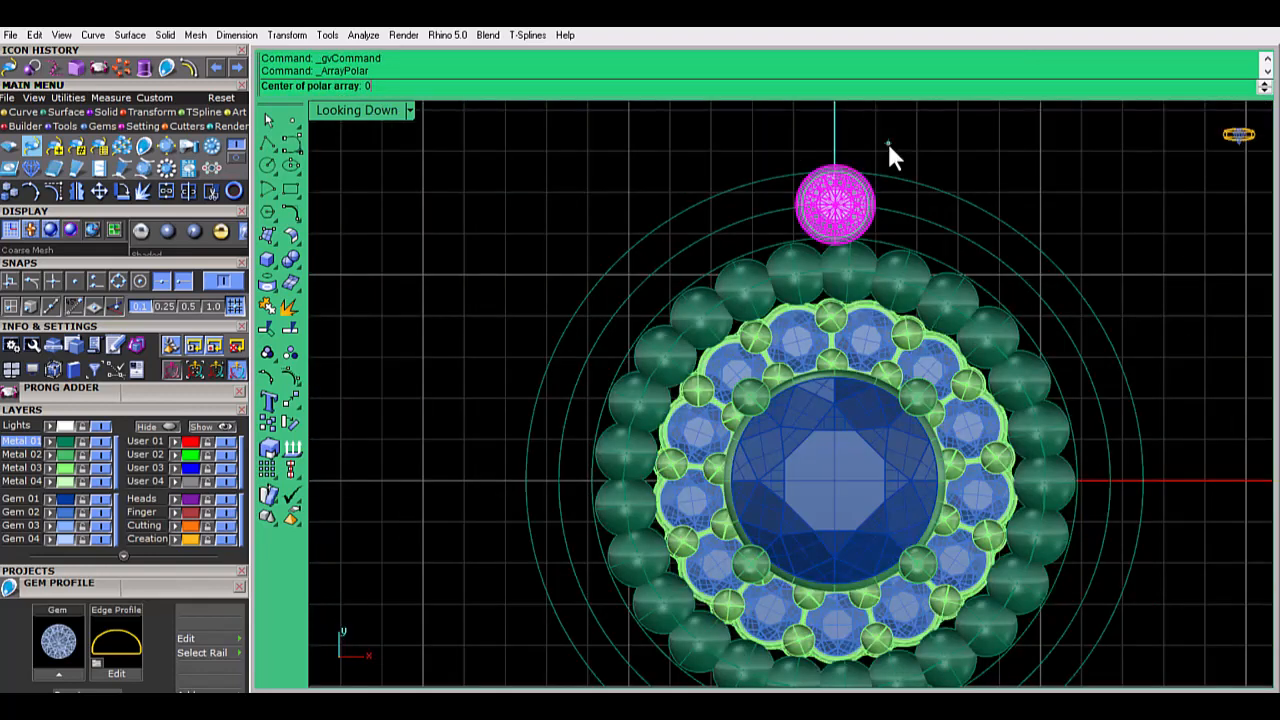
key("Return")
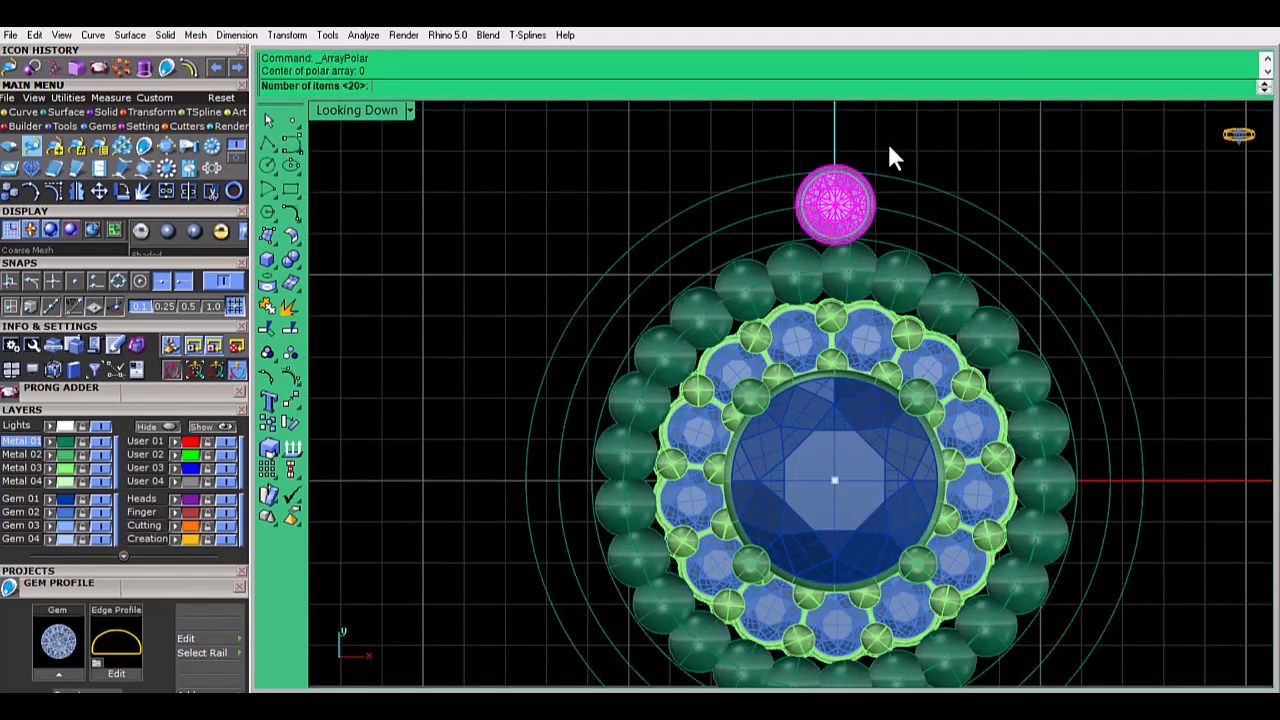
type("22")
key("Return")
key("Return")
key("Return")
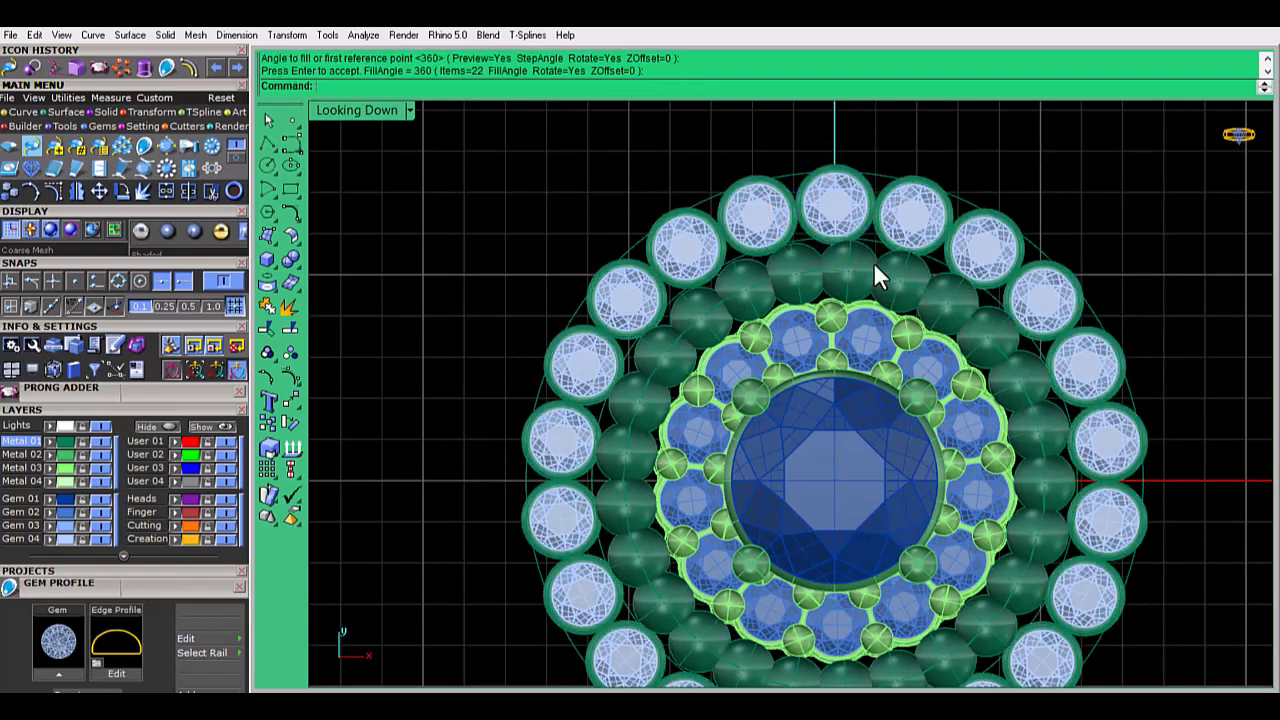
Open Prong Adder, undock its panel, and load the outer ring of gems for 2 Shared Prongs
scroll(874, 268, "down", 3)
scroll(860, 268, "up", 8)
scroll(874, 228, "down", 5)
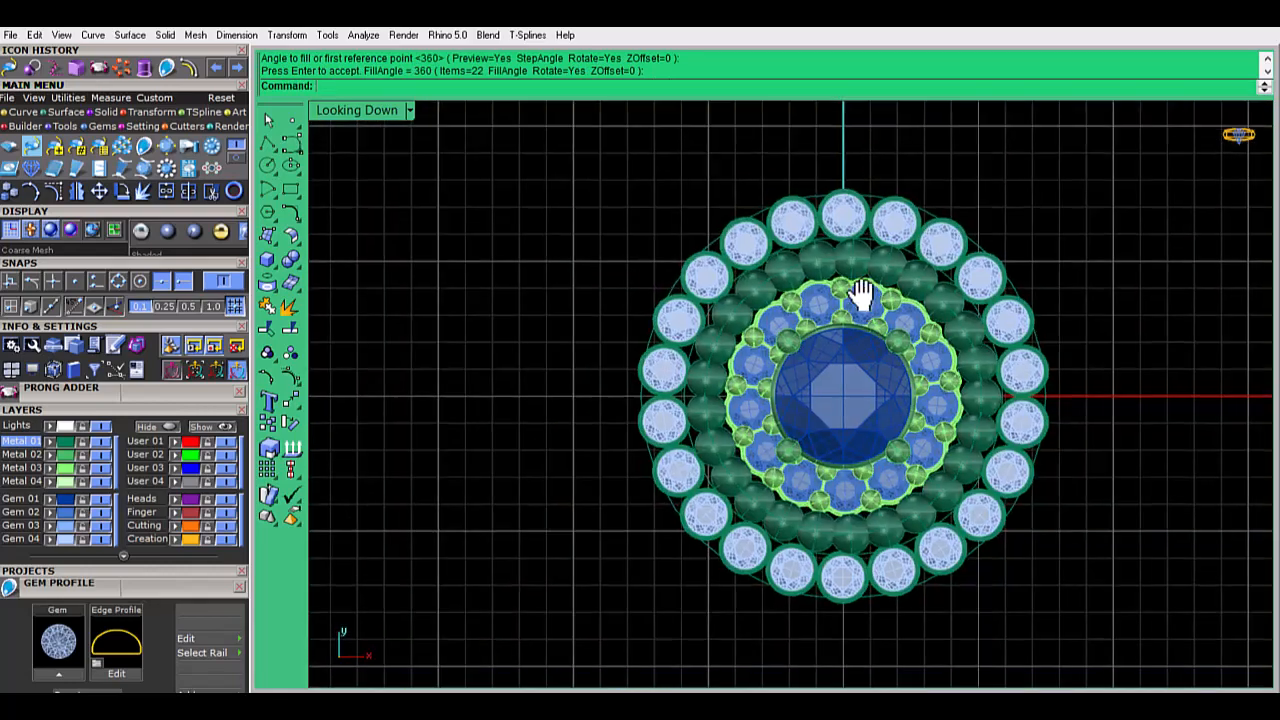
scroll(857, 286, "up", 3)
left_click(100, 70)
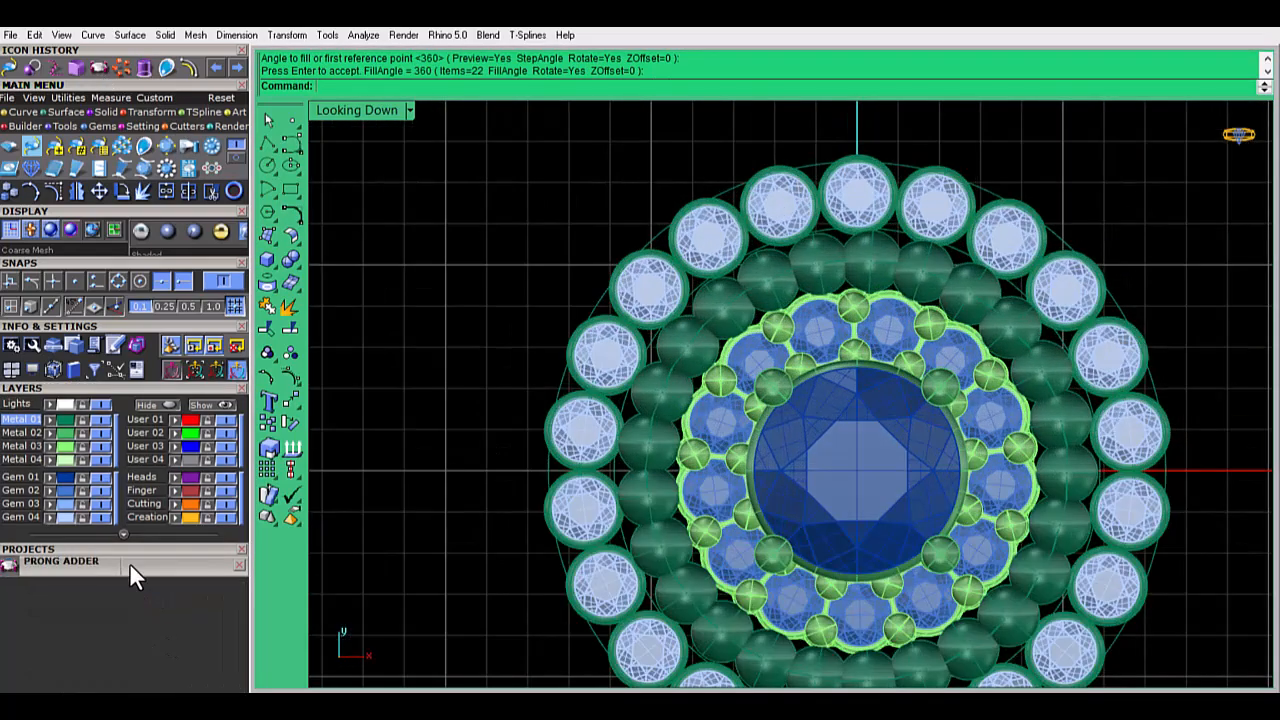
left_click_drag(131, 566, 636, 238)
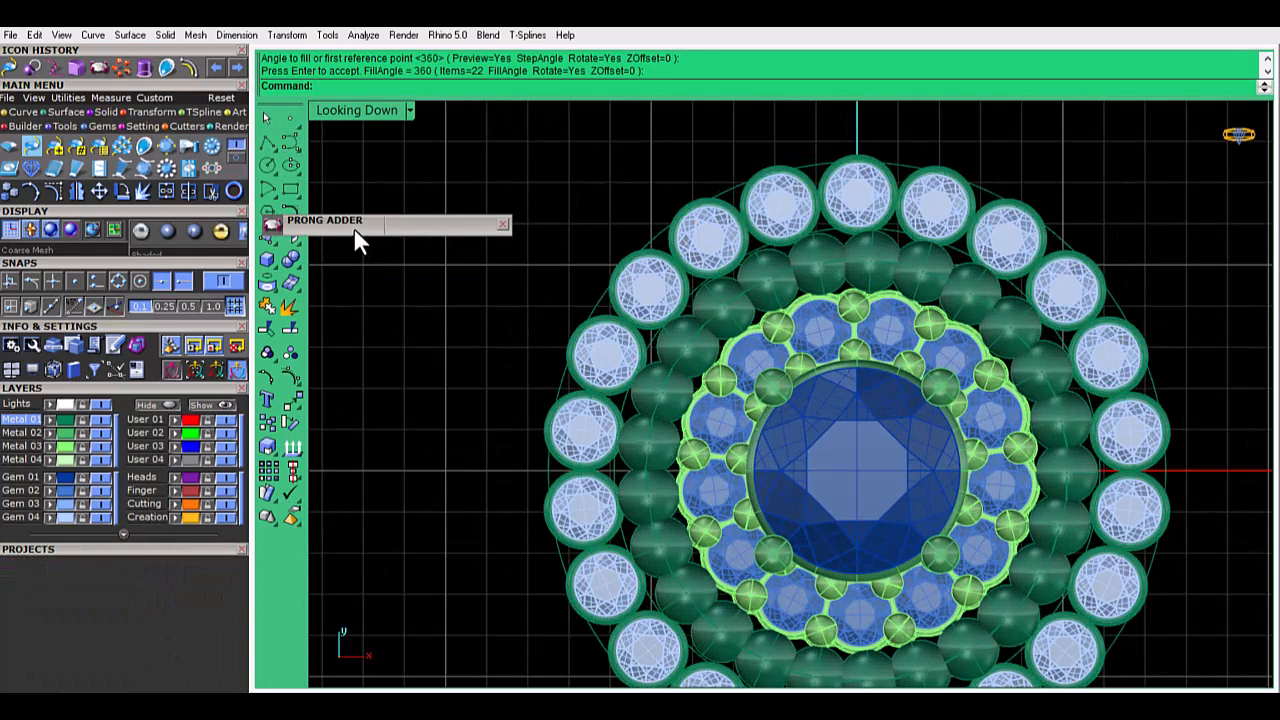
left_click_drag(354, 229, 445, 240)
left_click(80, 555)
left_click(67, 517)
Set the large and small prong diameters to 0.83 mm, create the shared prongs on the outer gem ring, and redock the Prong Adder panel
left_click(385, 458)
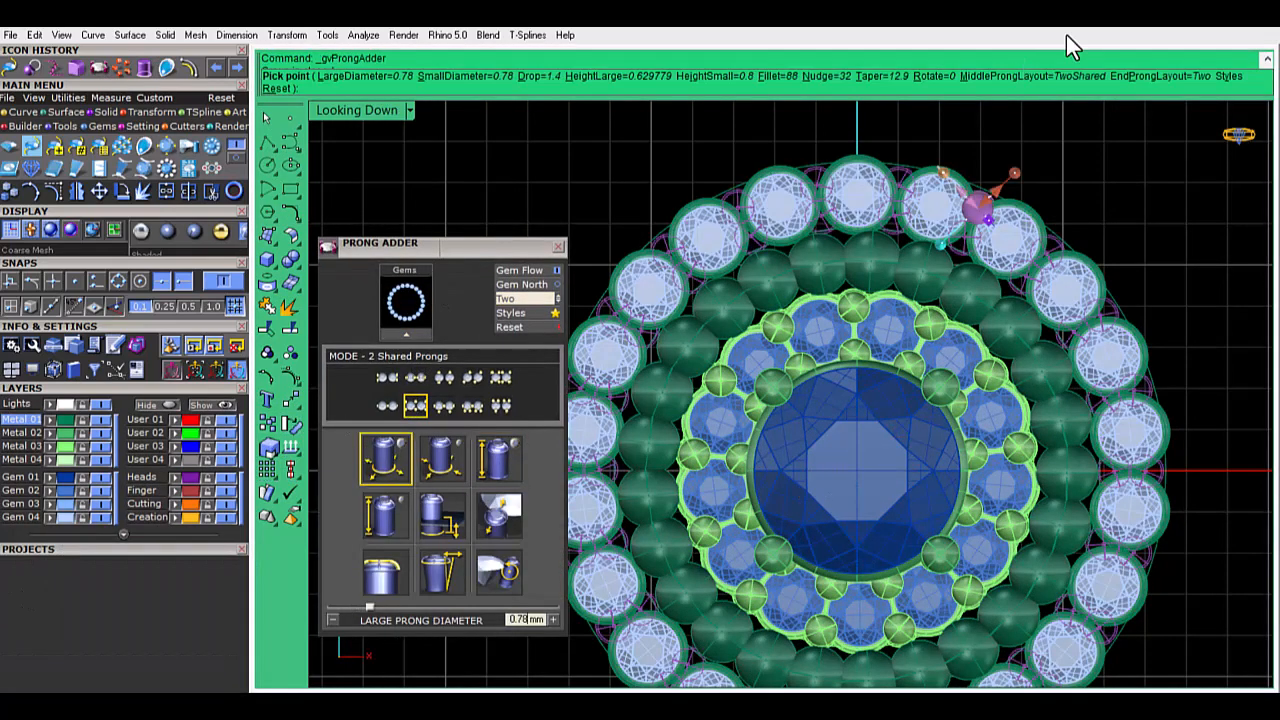
scroll(818, 195, "up", 5)
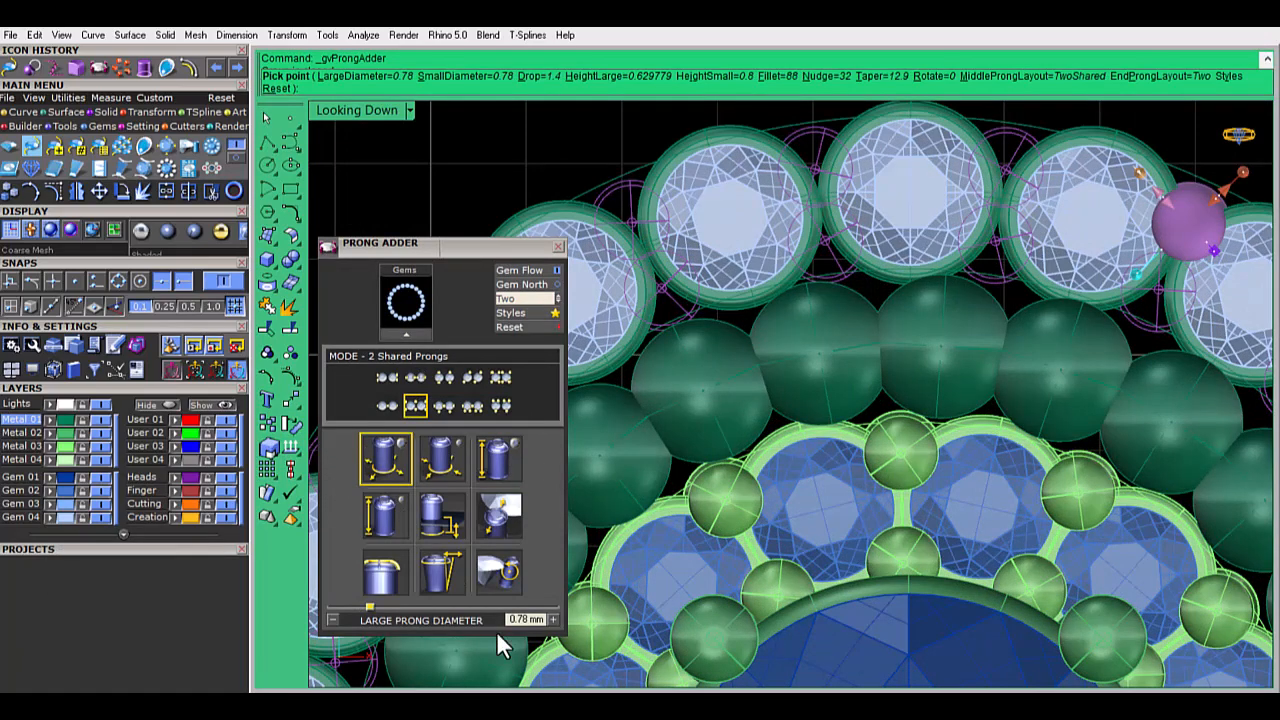
left_click(551, 619)
left_click(446, 459)
left_click(553, 619)
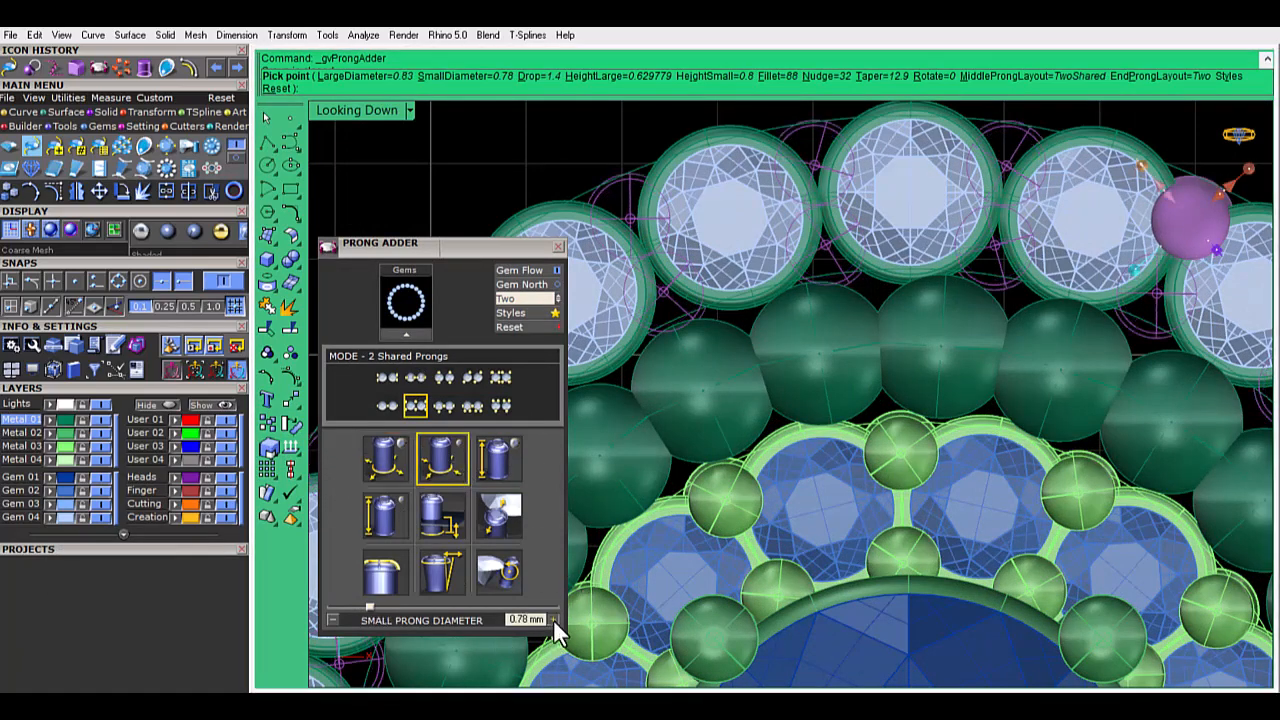
double_click(382, 113)
right_click(1155, 499)
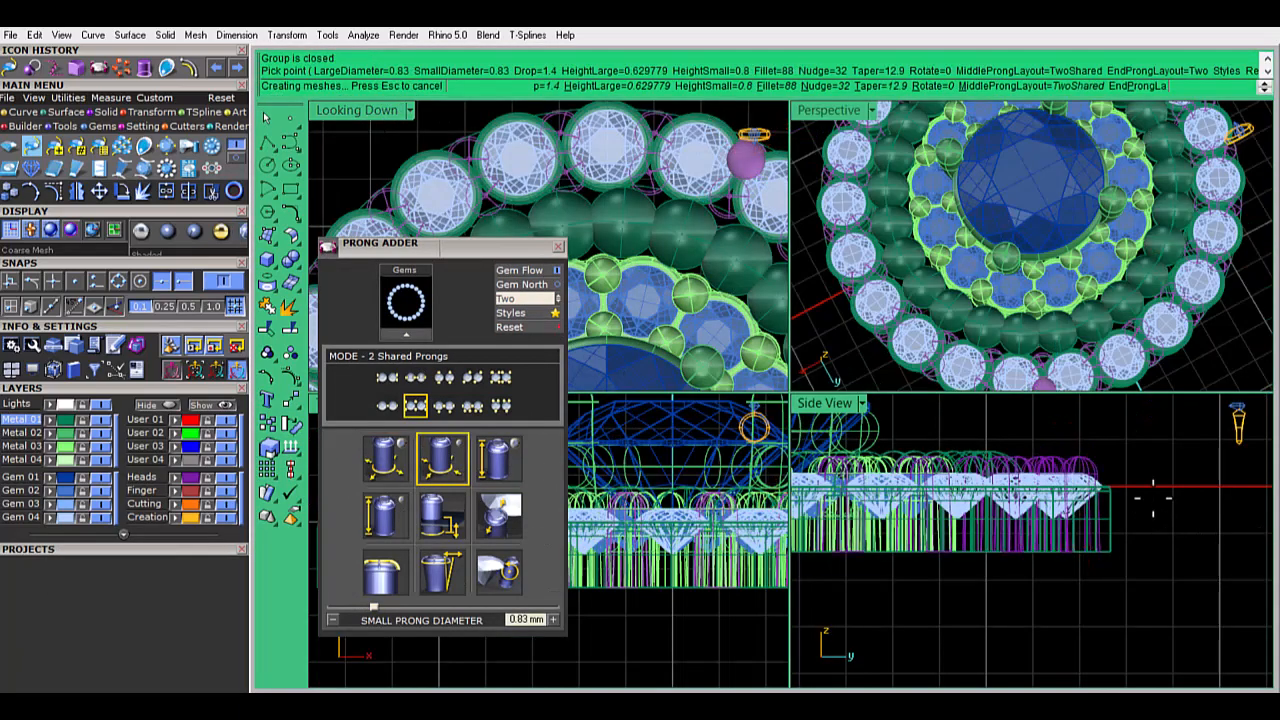
left_click_drag(457, 251, 139, 556)
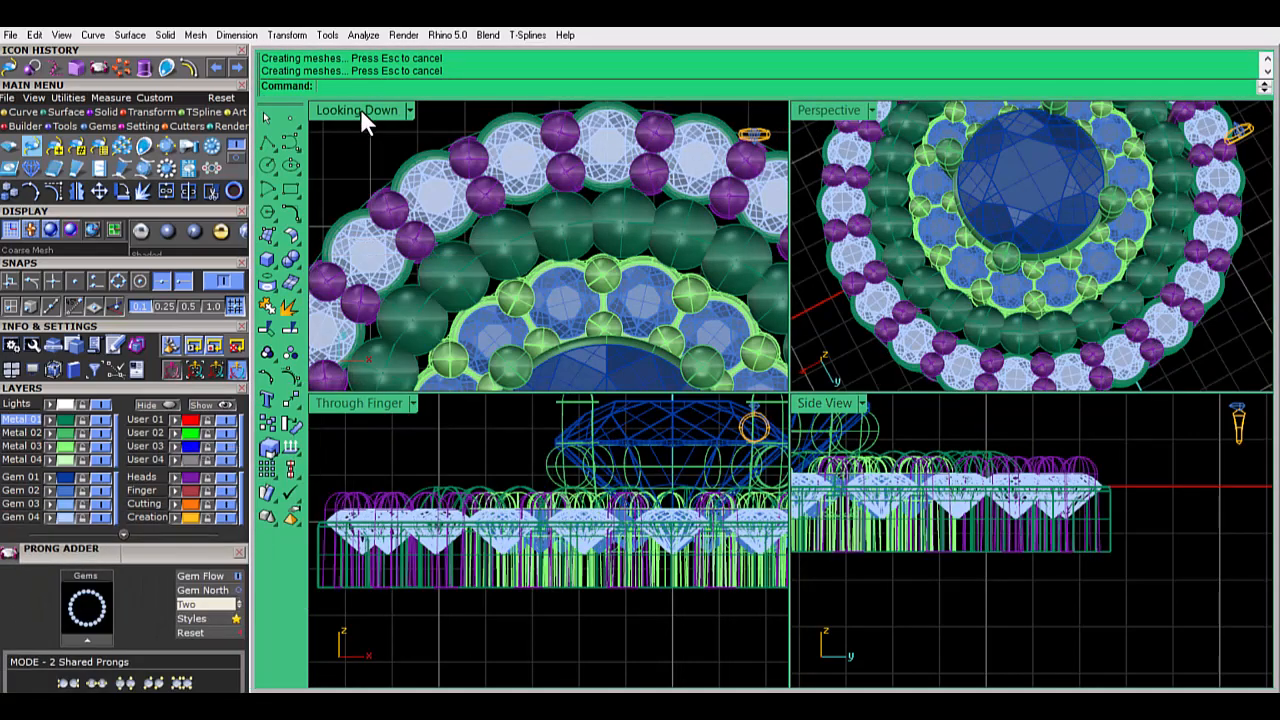
Offset the large circle along the outer gem ring outward by 0.8 mm, and offset the new circle outward by another 0.8 mm
double_click(360, 109)
scroll(717, 488, "down", 13)
right_click_drag(706, 510, 668, 428)
scroll(662, 268, "up", 10)
left_click(712, 254)
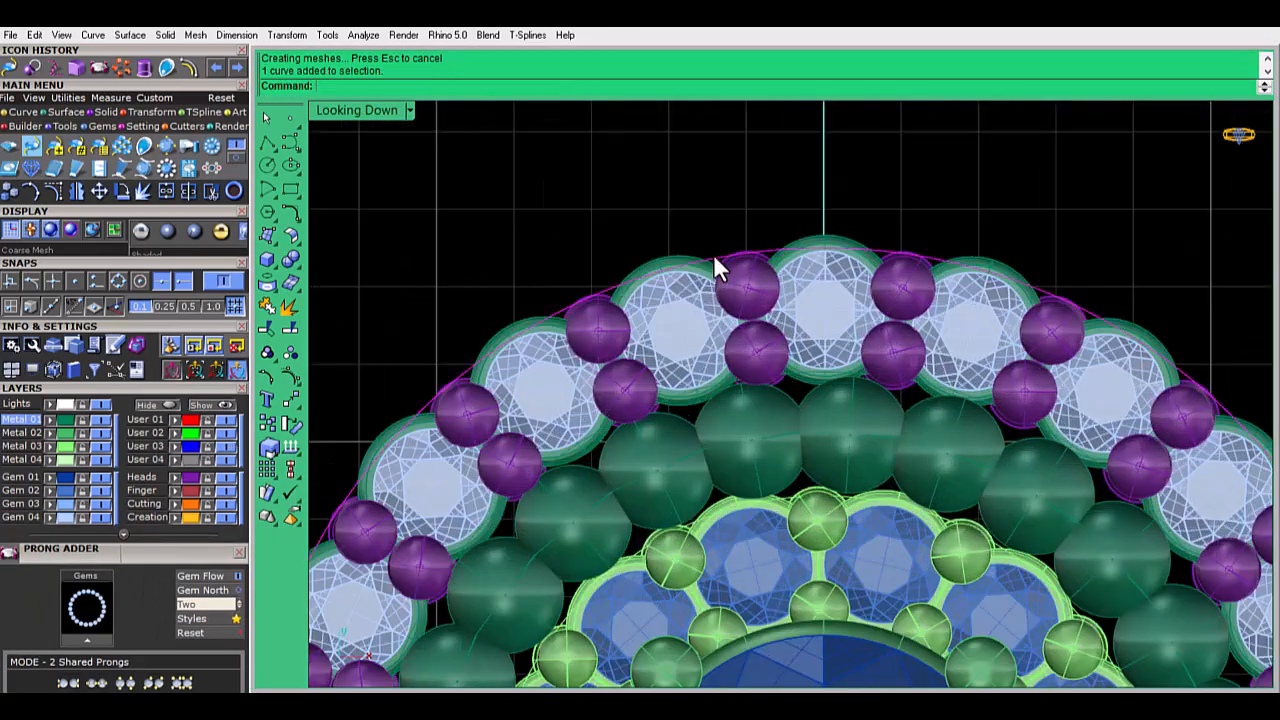
scroll(692, 250, "down", 3)
type(".8")
key("Return")
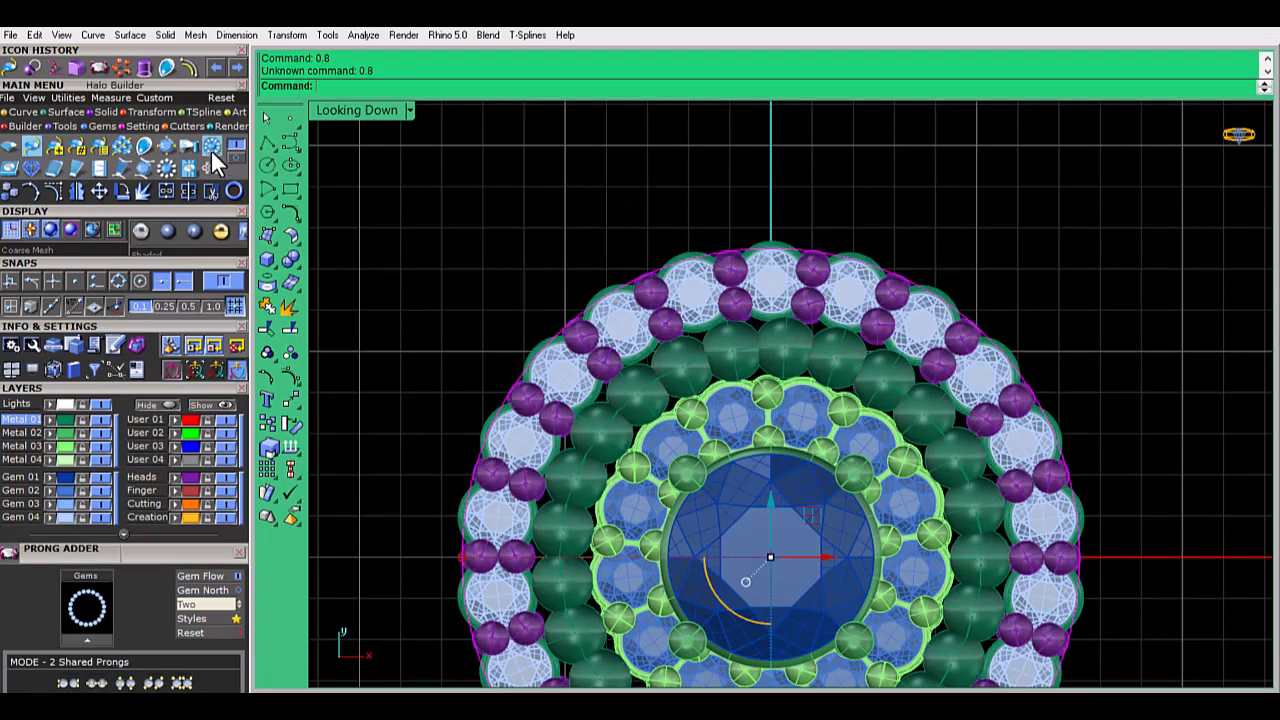
key("Return")
key("Return")
left_click(693, 212)
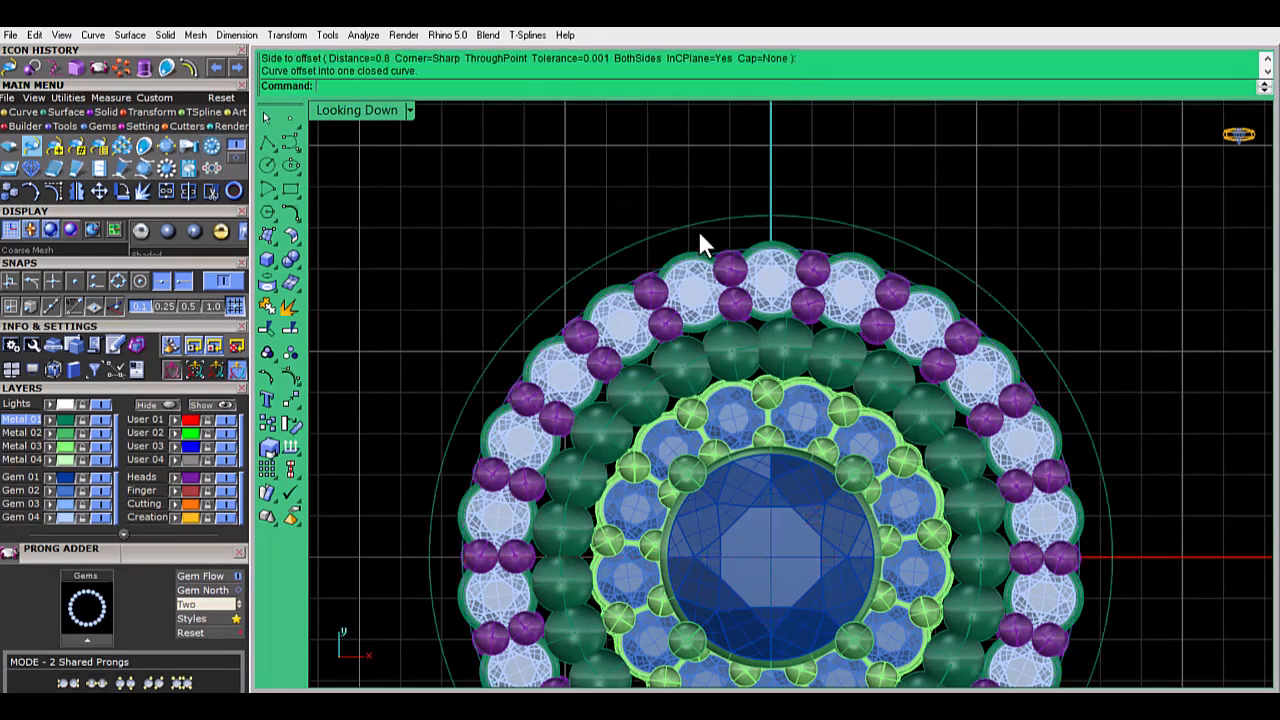
left_click(699, 223)
key("Return")
left_click(704, 199)
Move the circle along the outer gem ring and the outermost offset circle to the Creation layer, and hide that layer
left_click(1046, 172)
scroll(870, 325, "down", 4)
right_click_drag(870, 325, 900, 343)
scroll(850, 310, "up", 5)
left_click(876, 301)
left_click(940, 197)
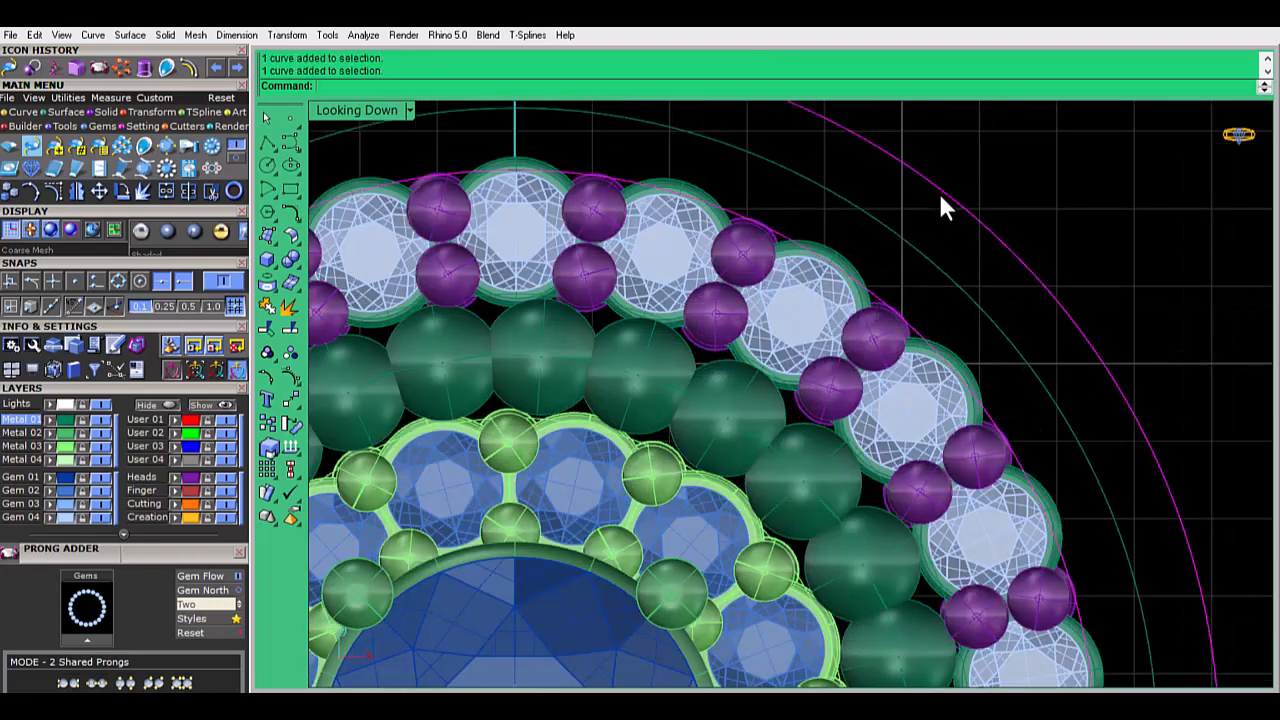
left_click(176, 518)
left_click(226, 517)
Hide all the remaining visible objects and show the Creation layer
scroll(803, 255, "down", 7)
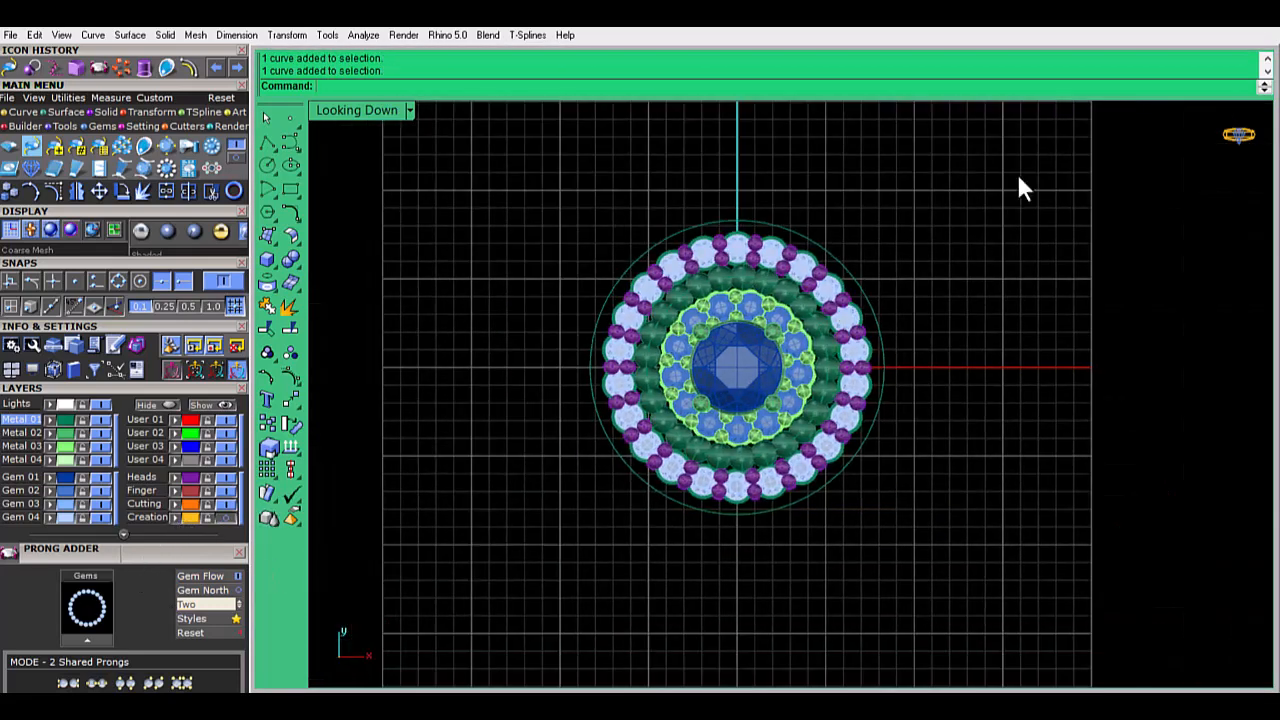
left_click_drag(1020, 182, 560, 580)
left_click(172, 405)
left_click(225, 518)
right_click_drag(863, 286, 832, 336)
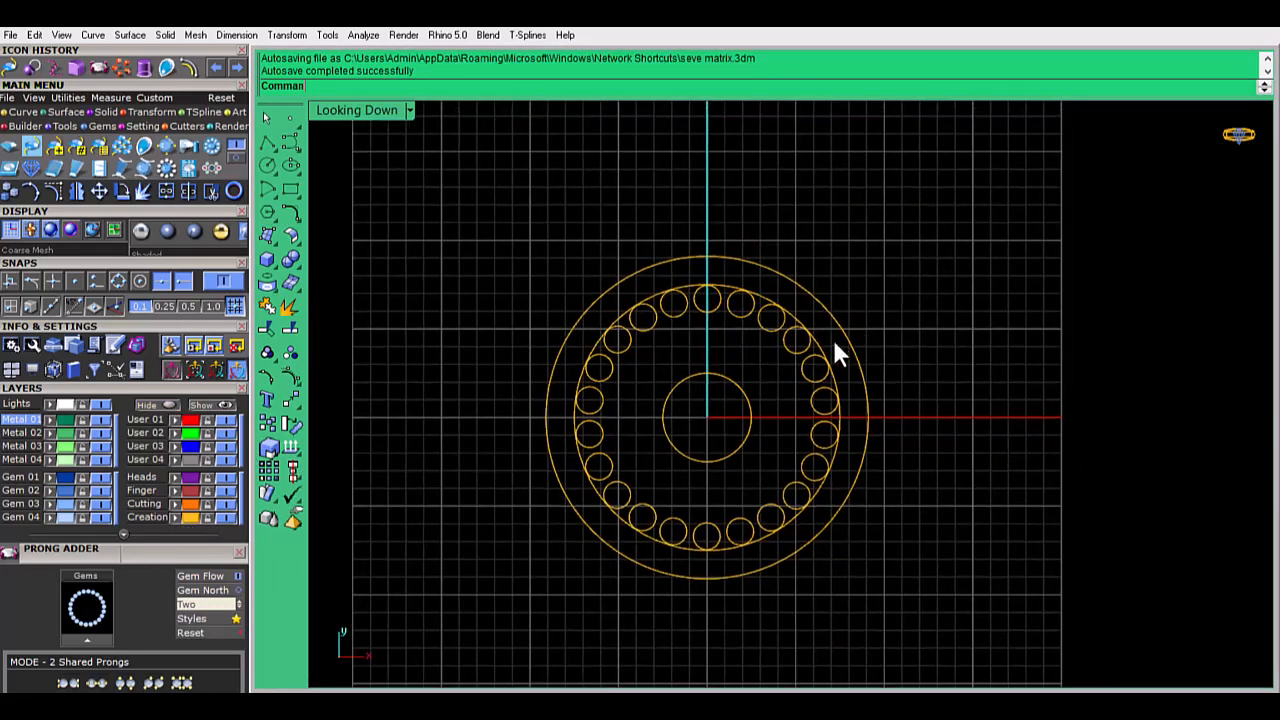
Extrude the two outermost concentric circles downward together into a solid border ring, keeping the input curves
scroll(800, 330, "up", 8)
left_click(801, 294)
left_click(740, 161, "shift")
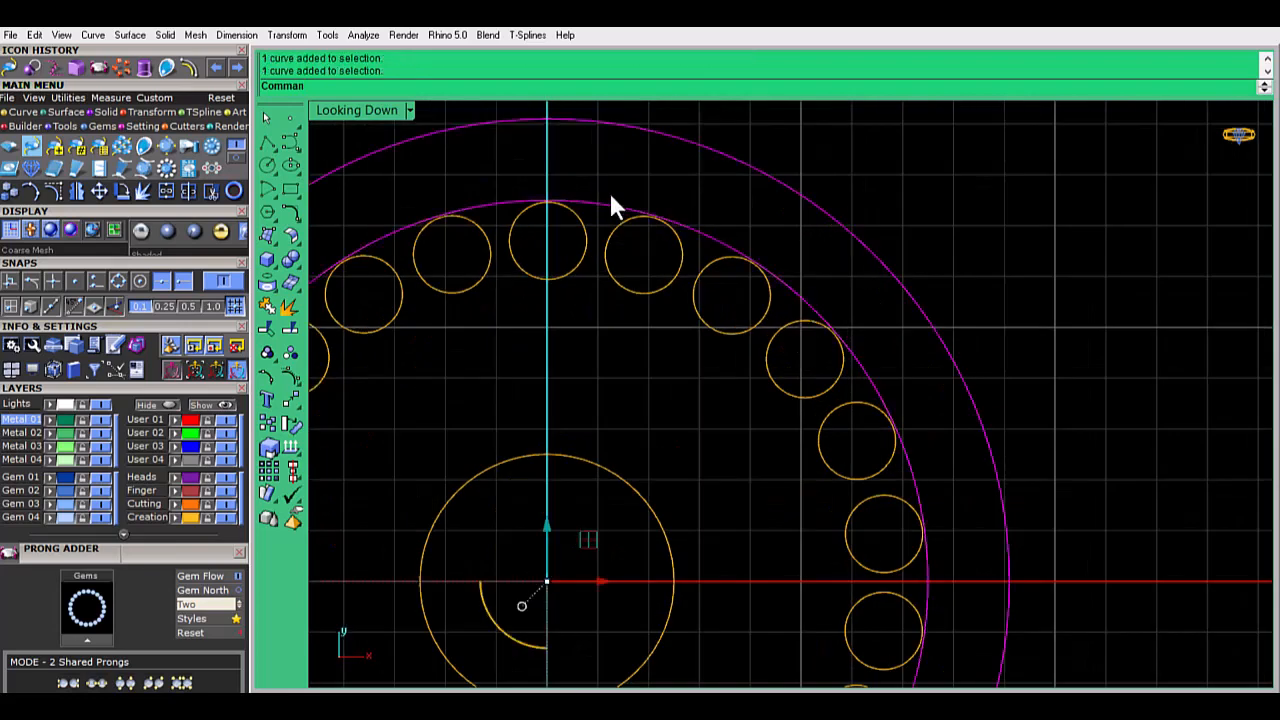
left_click(141, 68)
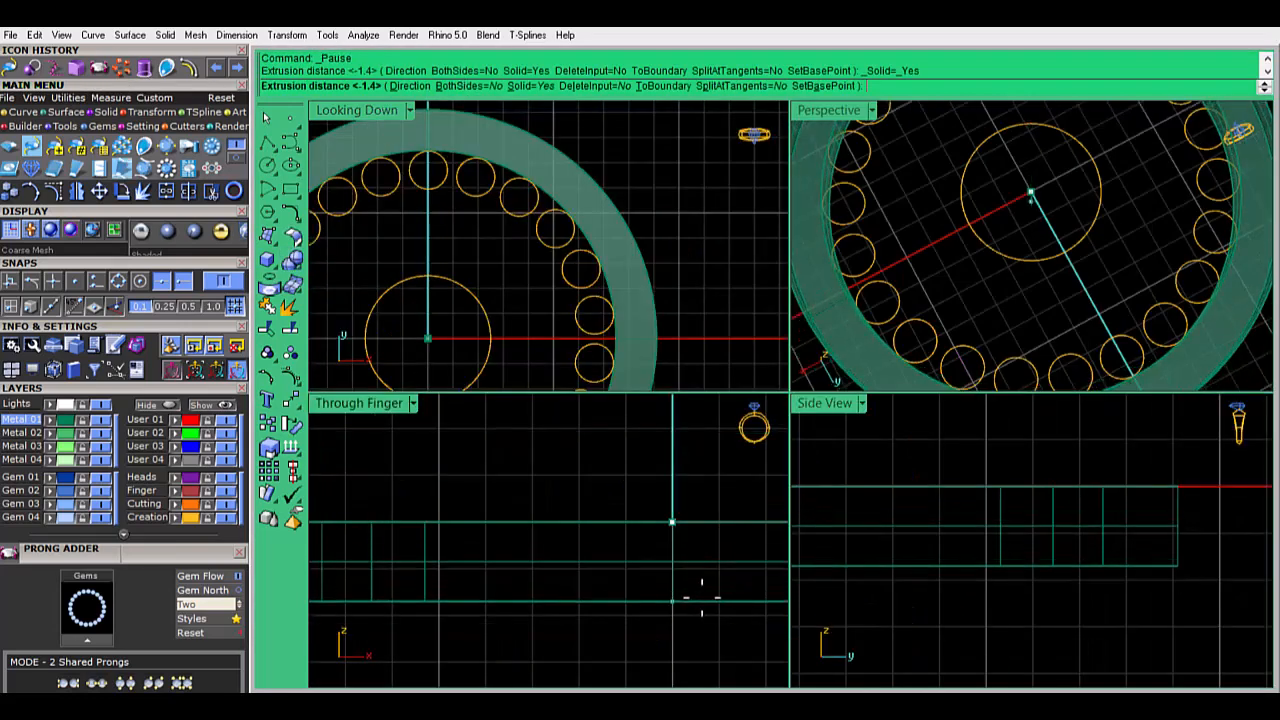
left_click(701, 604)
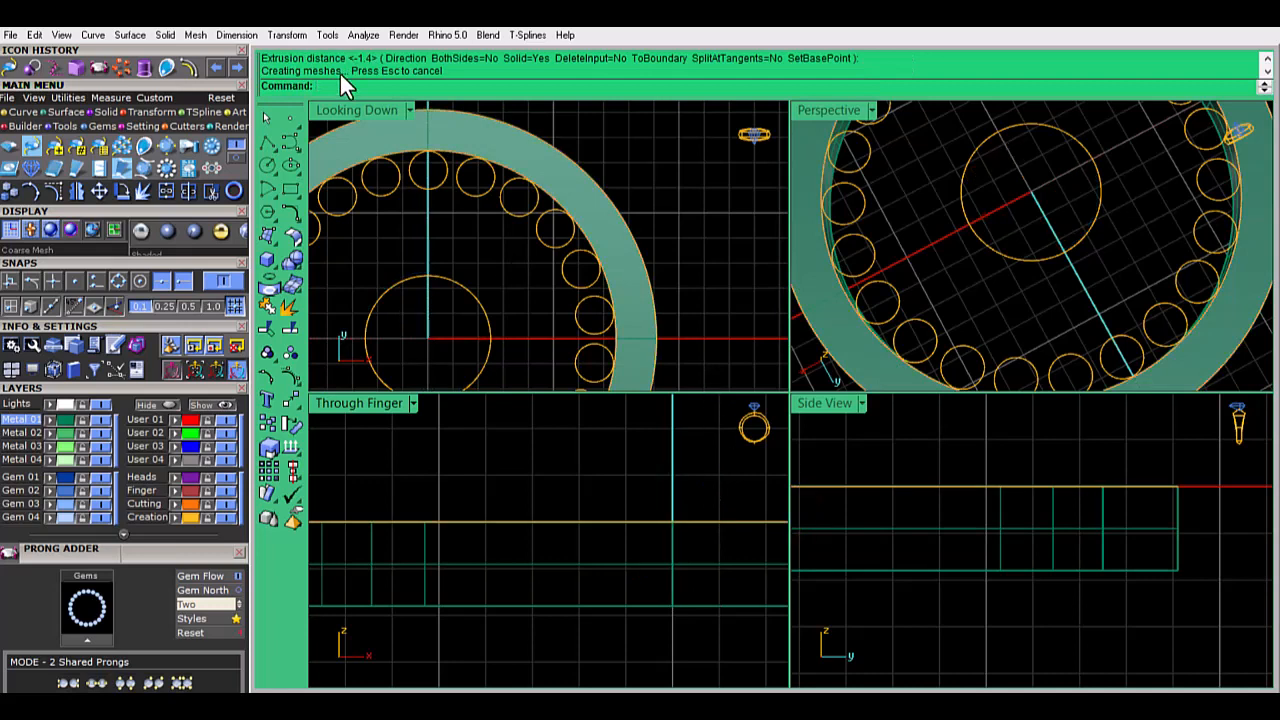
double_click(356, 110)
scroll(786, 239, "down", 8)
right_click_drag(786, 358, 773, 341)
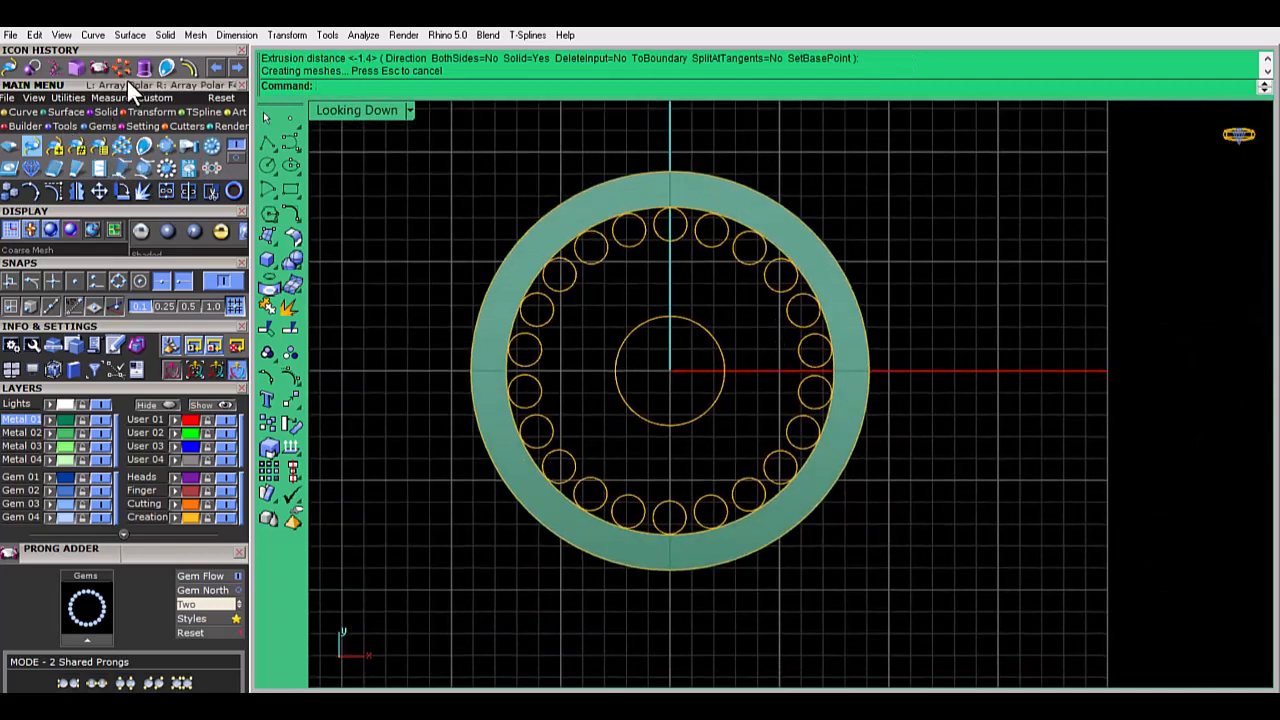
Create a small solid horizontal cylinder with its base at 0, extending along the X axis, and assign it to the Heads layer
double_click(375, 112)
left_click(98, 112)
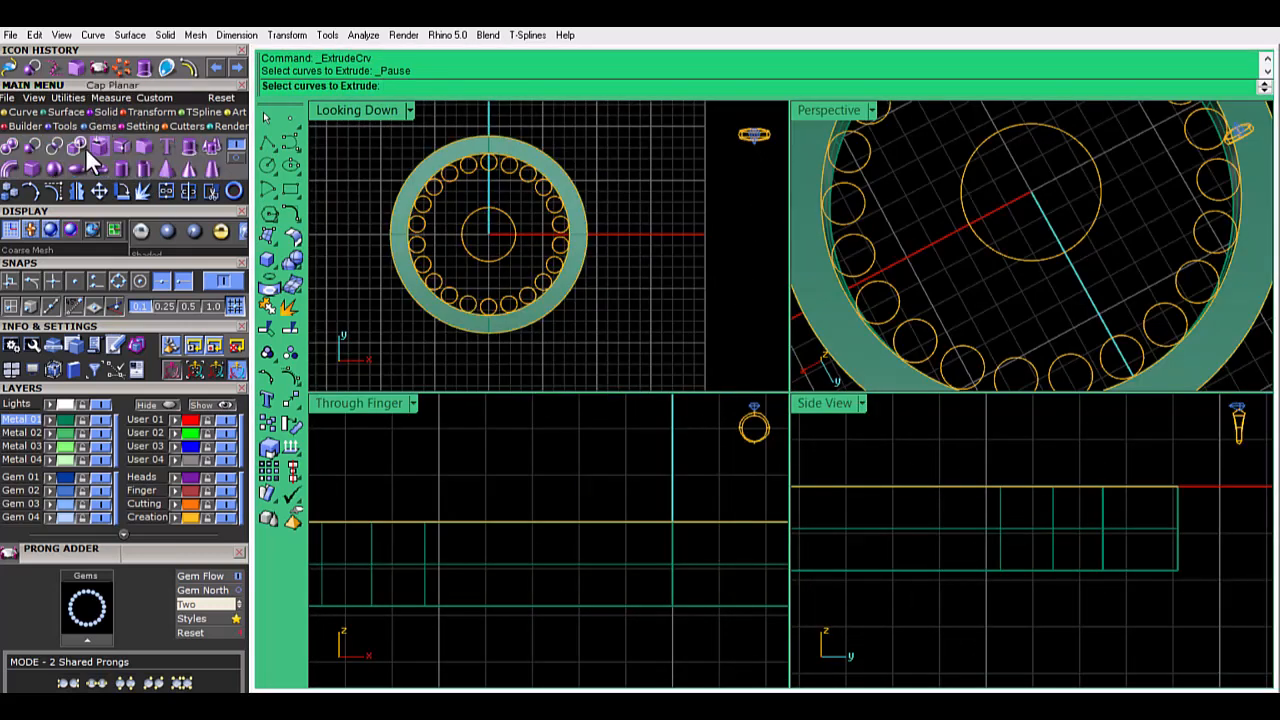
left_click(124, 168)
scroll(965, 634, "down", 6)
type("0")
key("Return")
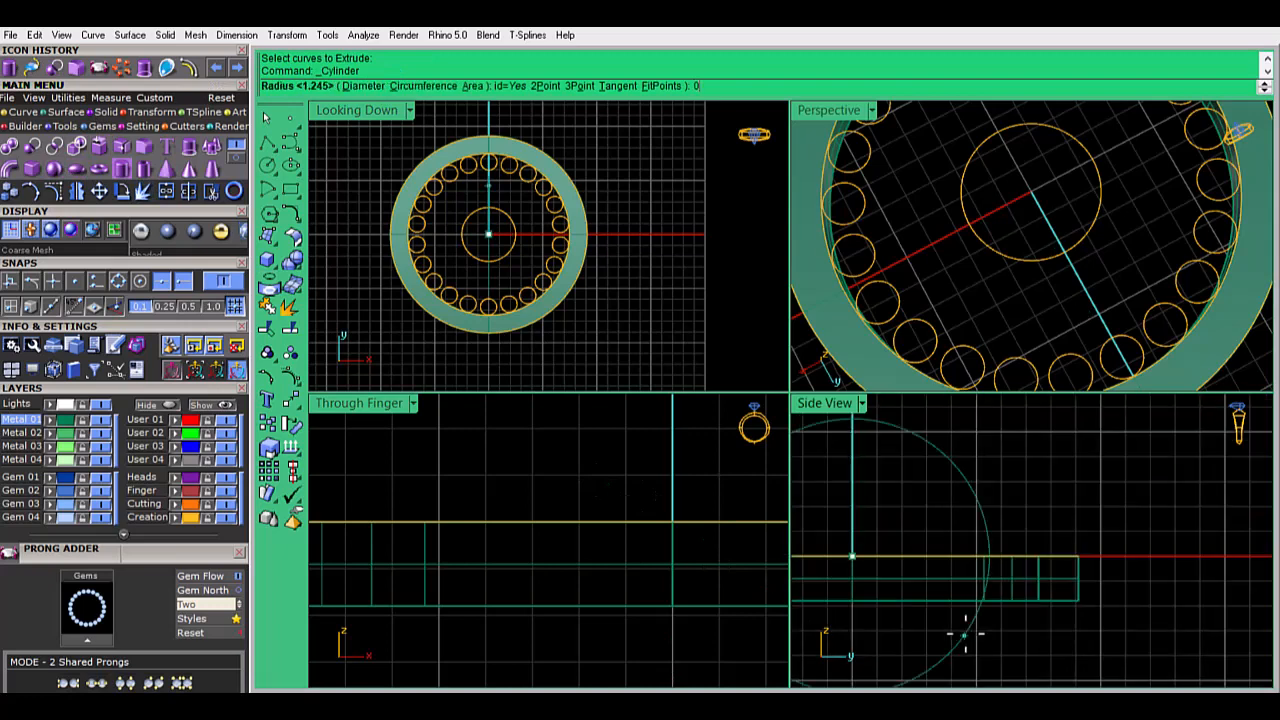
scroll(857, 552, "up", 3)
left_click(866, 518)
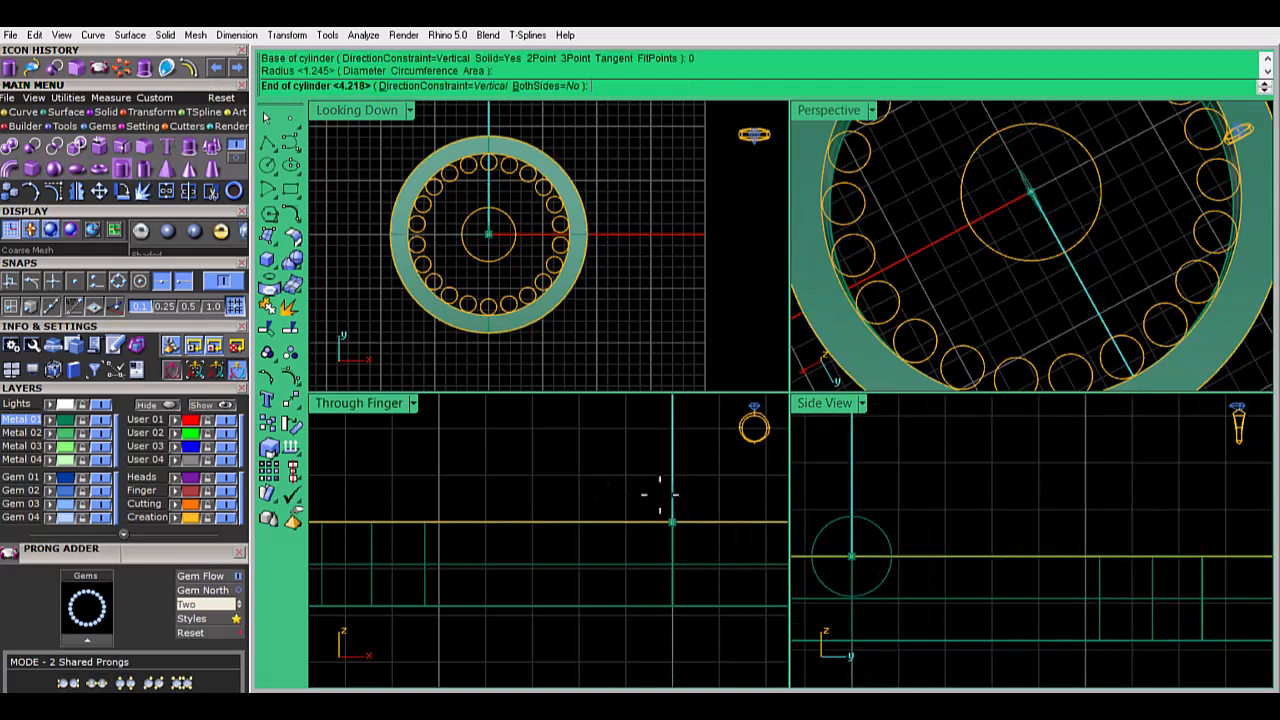
left_click(539, 491)
left_click(530, 505)
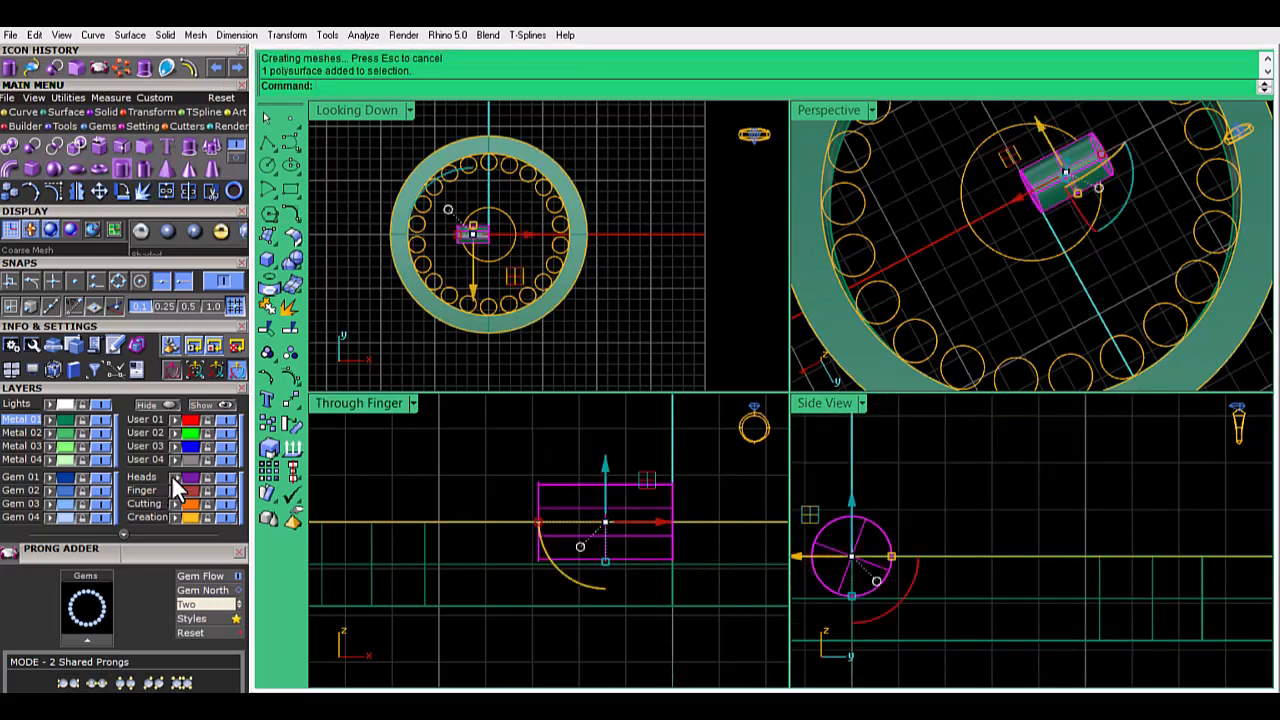
Move the cylinder across the border ring on the X axis and polar-array 30 items around 0 through 360 degrees
double_click(392, 110)
left_click_drag(687, 368, 862, 370)
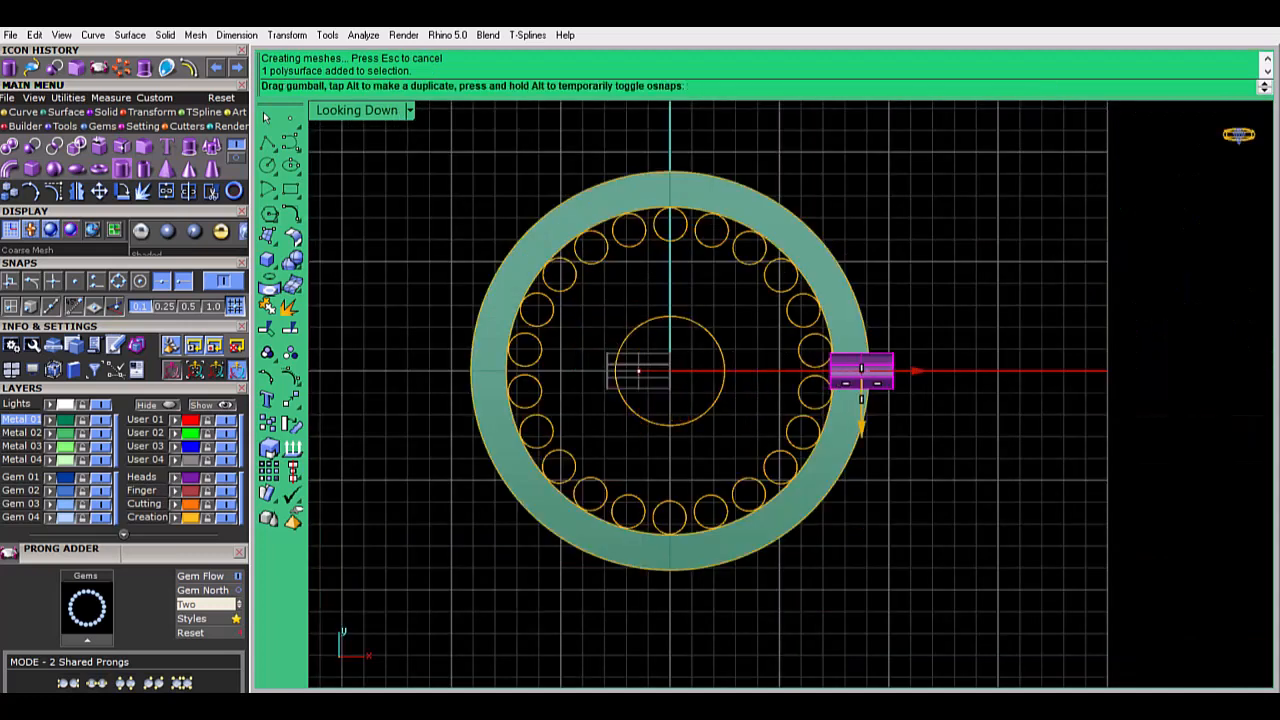
left_click(122, 68)
type("0")
key("Return")
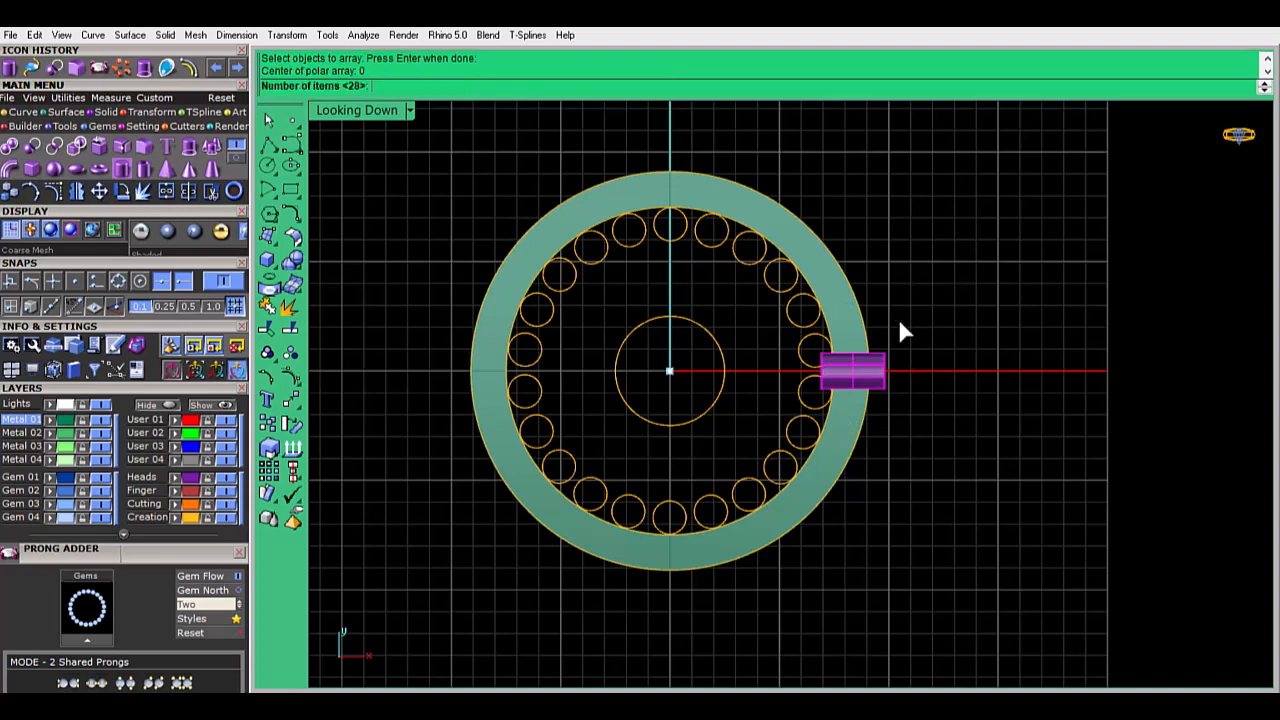
type("30")
key("Return")
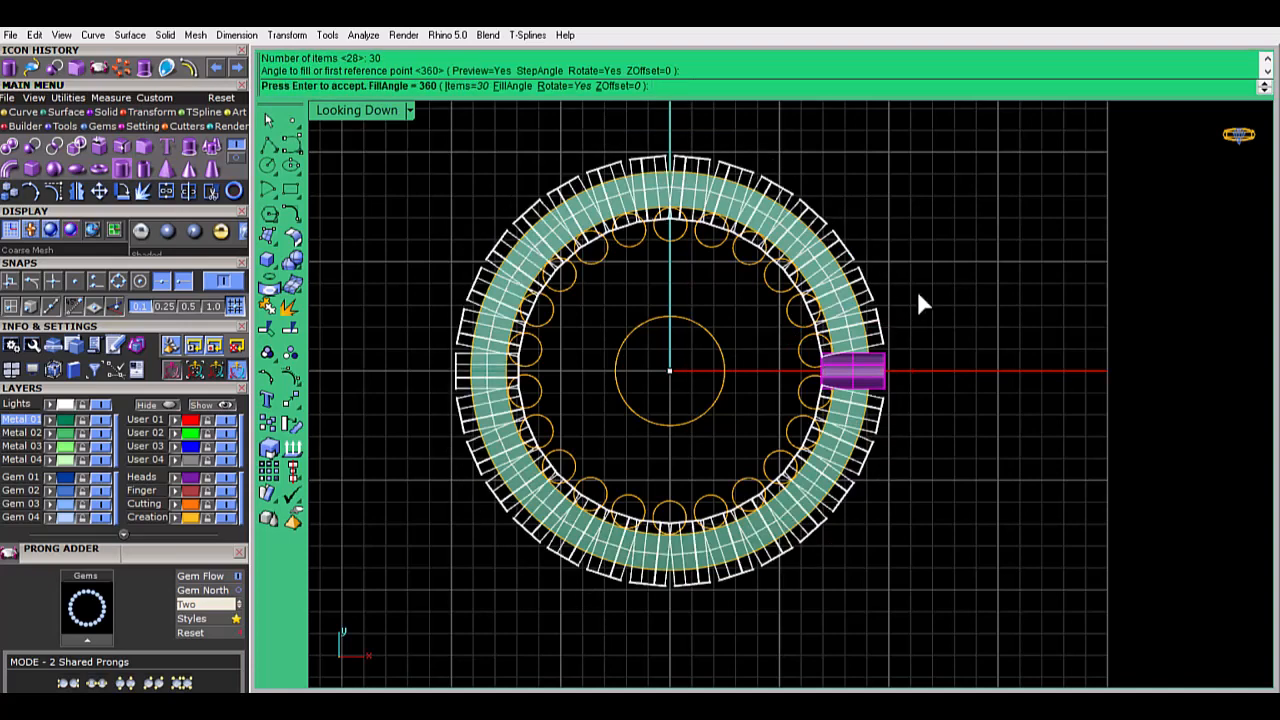
key("Return")
Scale the source cylinder wider along Y to close the gaps between the arrayed cylinders
scroll(860, 360, "up", 6)
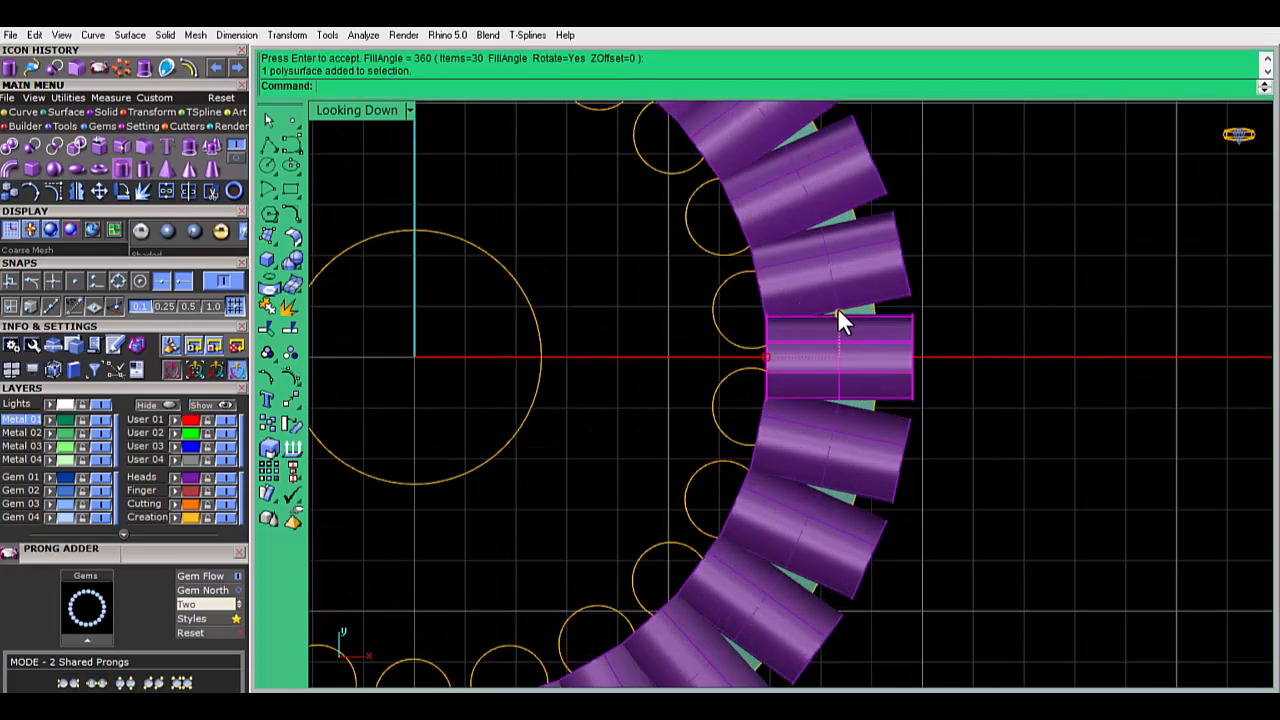
left_click_drag(838, 311, 839, 298)
key("Escape")
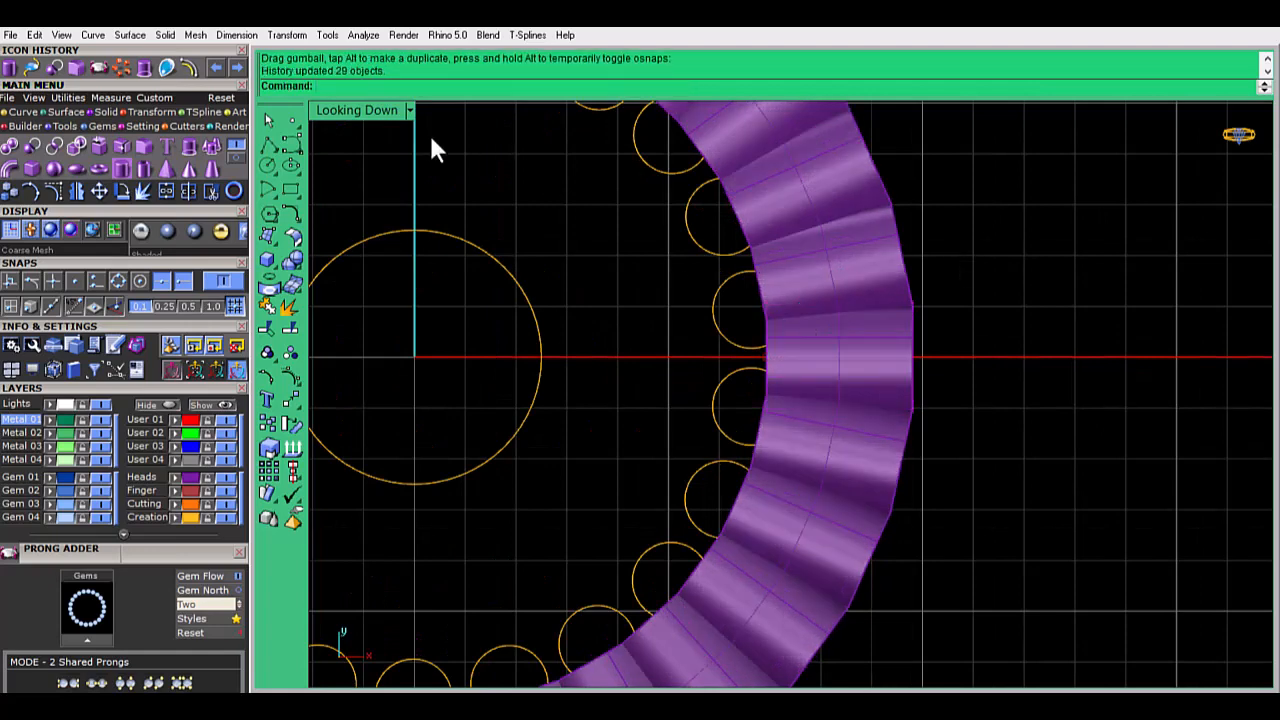
Boolean-subtract all the Heads layer cylinders from the border ring to cut scallops around its upper face
key("ctrl+m")
scroll(641, 562, "down", 5)
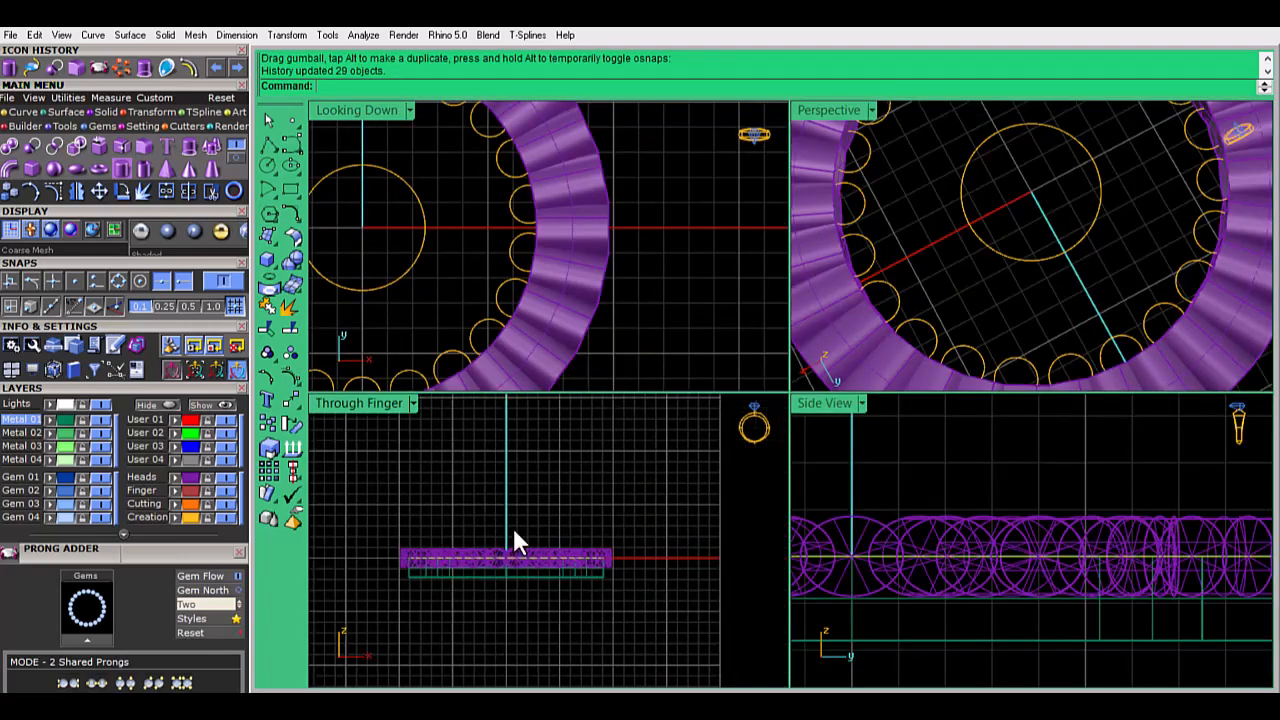
left_click(36, 150)
left_click(946, 628)
key("Return")
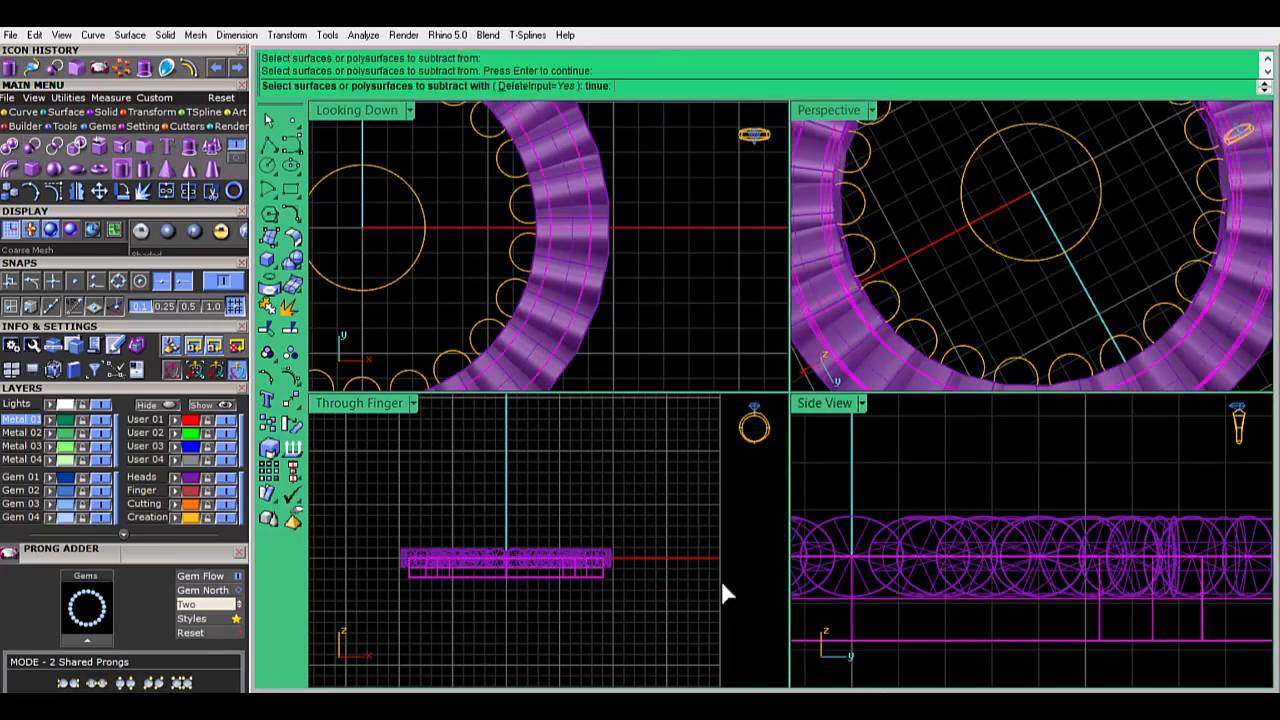
left_click(189, 477)
right_click(705, 255)
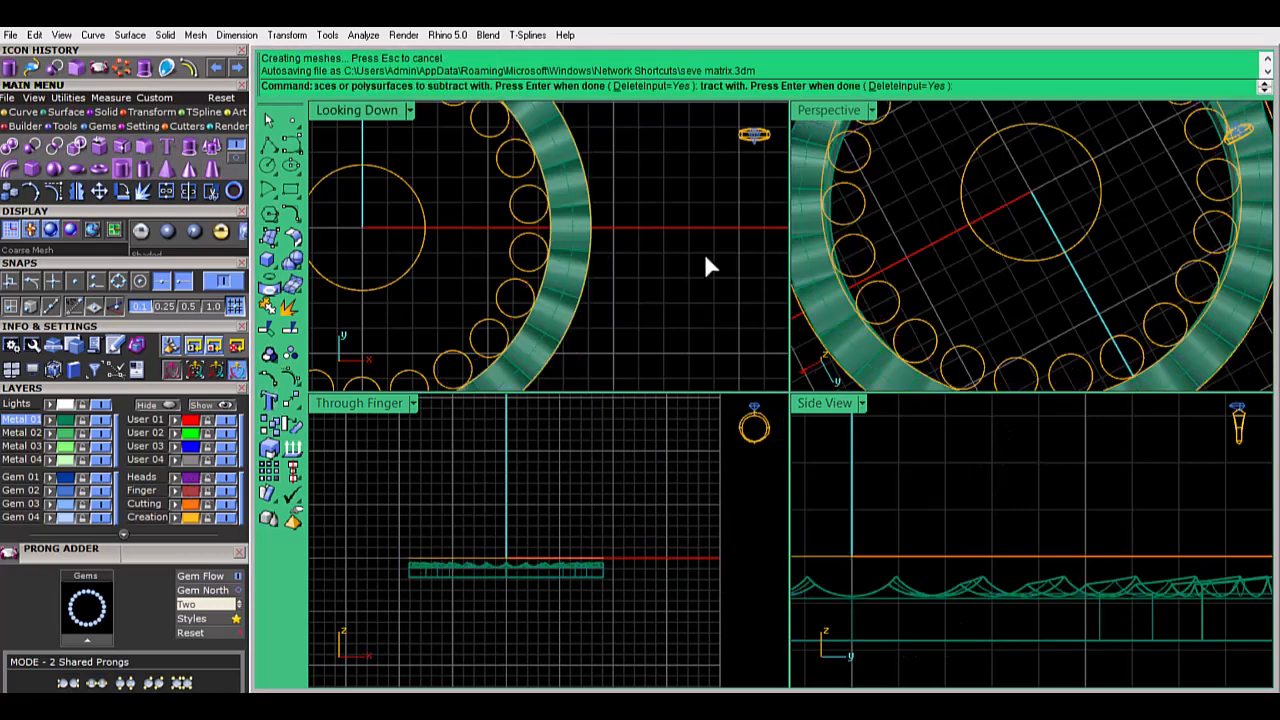
Assign the scalloped border ring and all the visible curves to the Metal 04 layer
scroll(653, 239, "down", 4)
left_click_drag(686, 119, 423, 355)
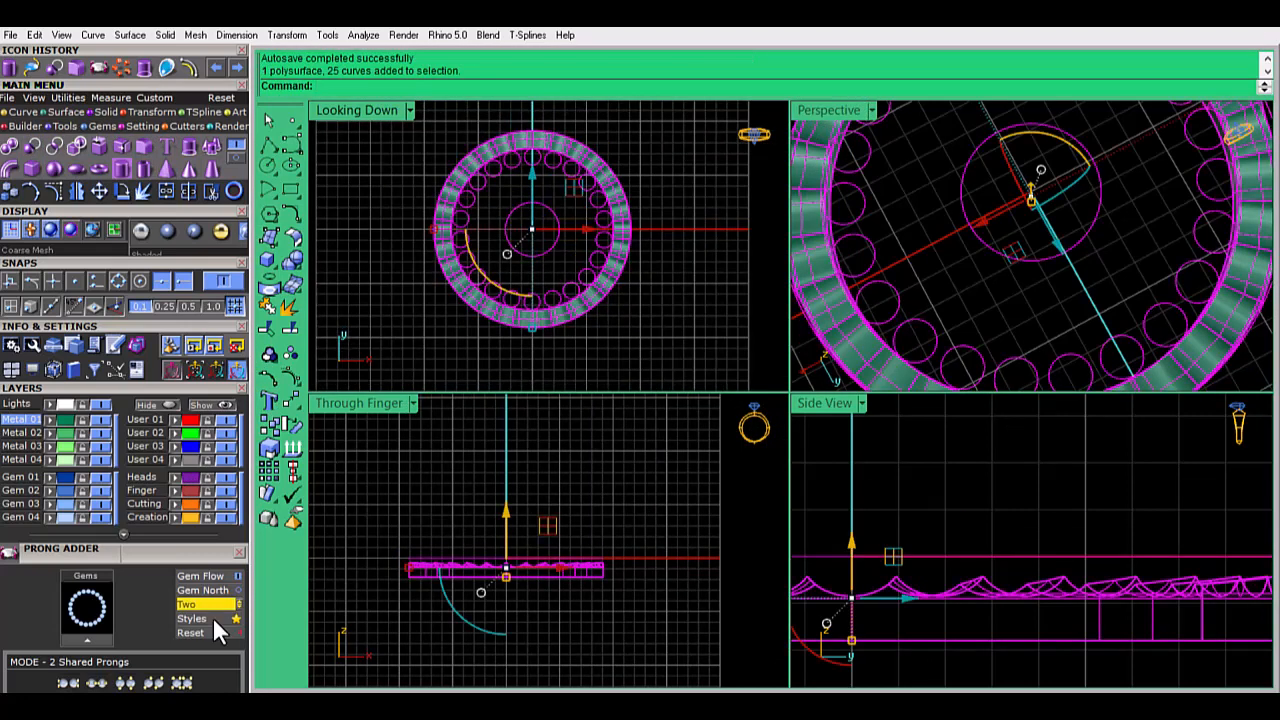
left_click(51, 459)
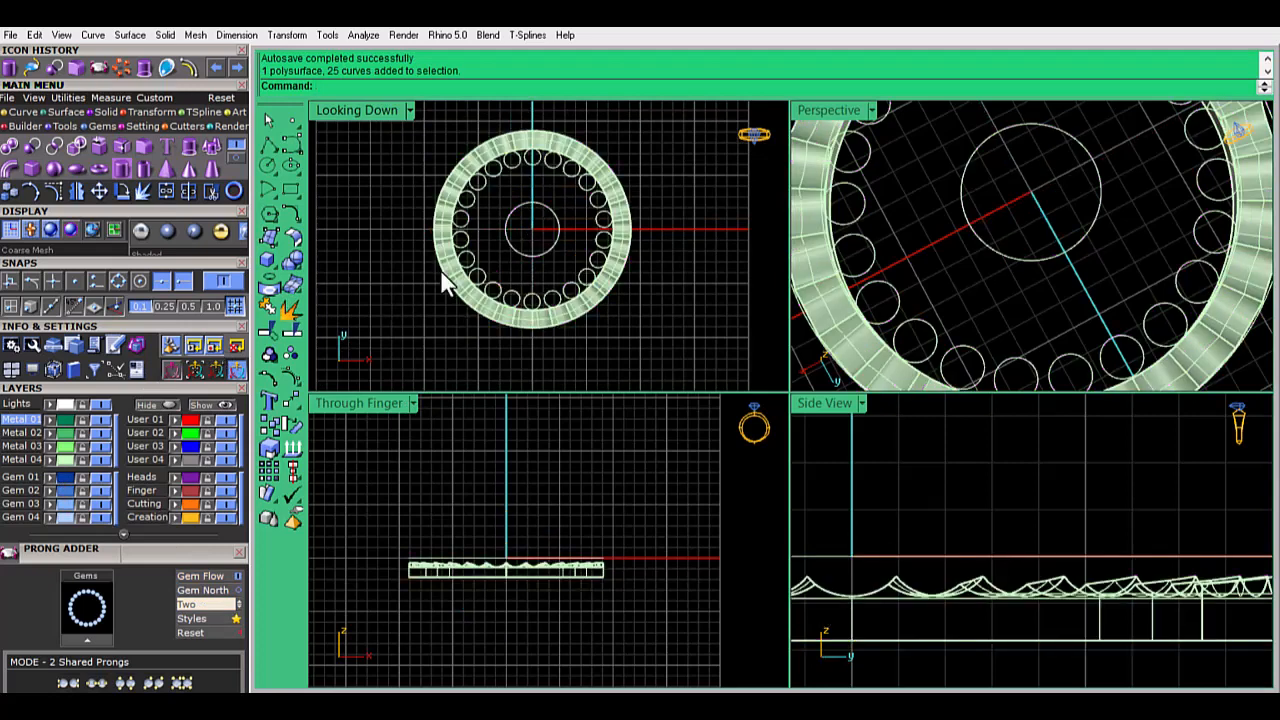
Show all the hidden parts of the ring head around the scalloped border
double_click(356, 404)
right_click_drag(535, 509, 680, 458)
left_click(156, 405)
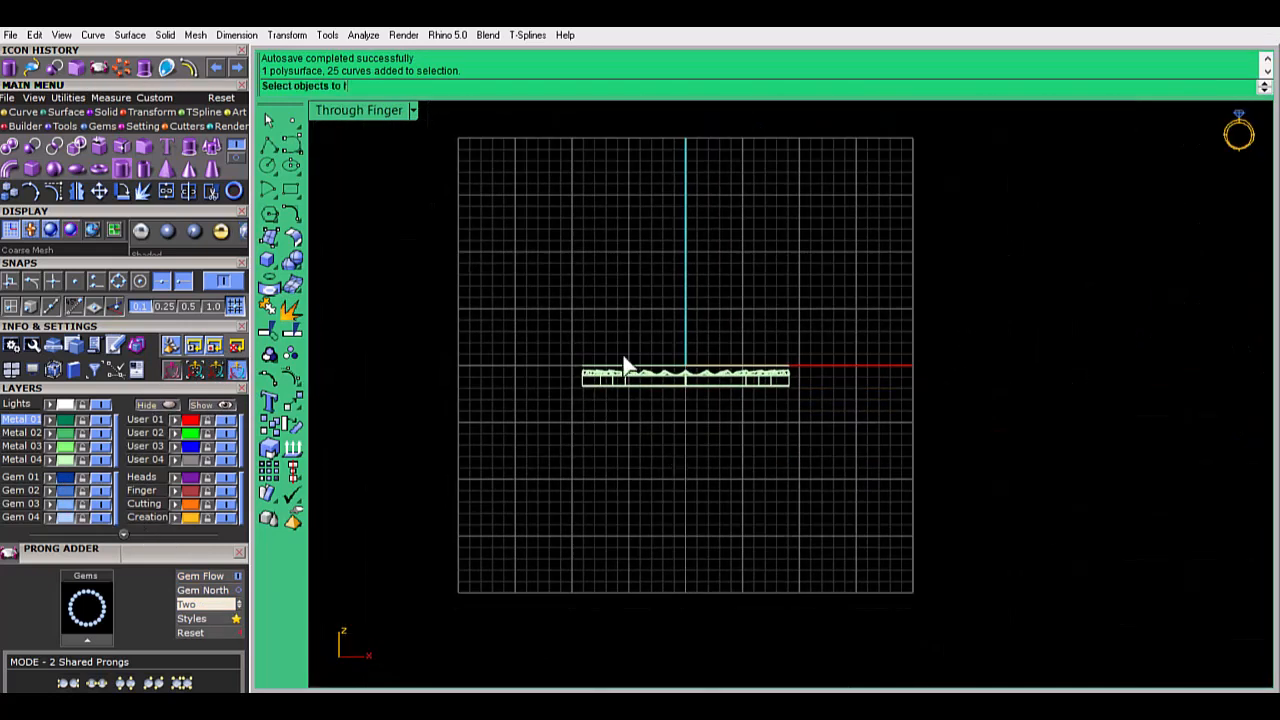
right_click(473, 292)
left_click(203, 405)
double_click(346, 116)
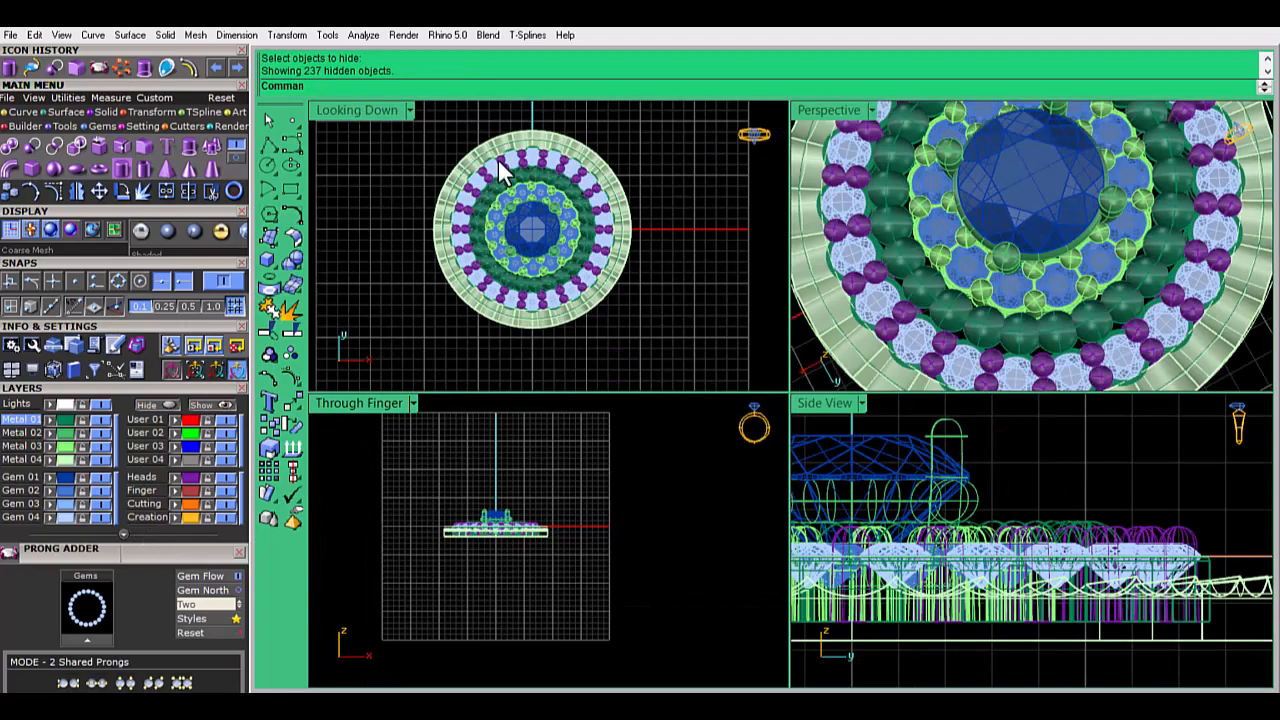
Select the Gem 01, Gem 02, Metal 02 and Metal 03 layer objects and raise them above the outer gem ring
scroll(490, 543, "up", 7)
scroll(1178, 318, "up", 3)
scroll(1178, 318, "down", 7)
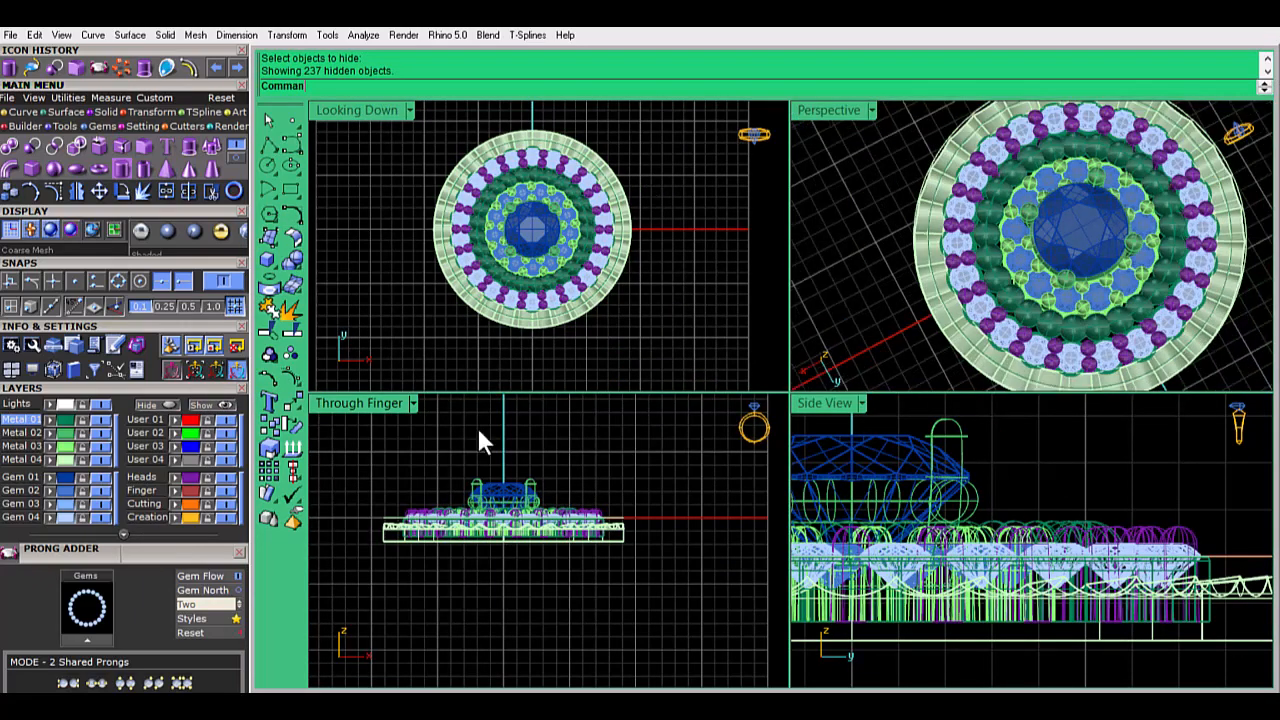
scroll(490, 525, "up", 4)
left_click(63, 434)
left_click(65, 490)
left_click(64, 478)
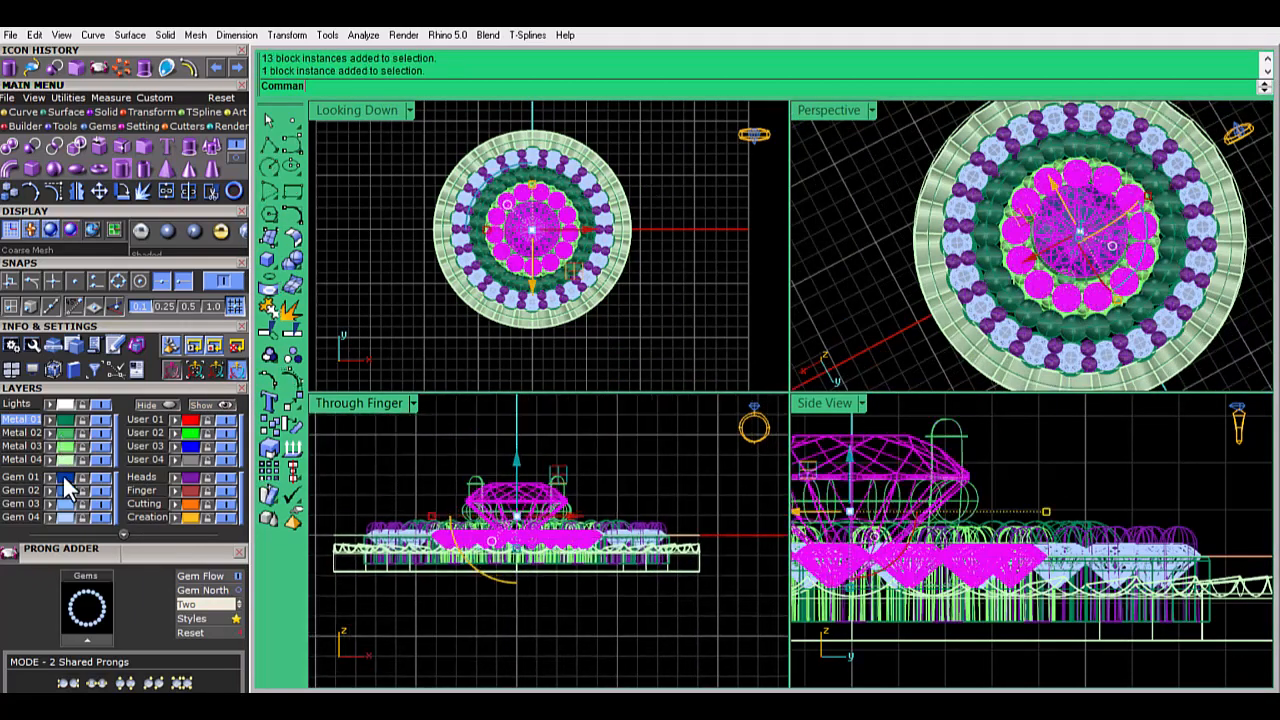
left_click(63, 434)
left_click(63, 446)
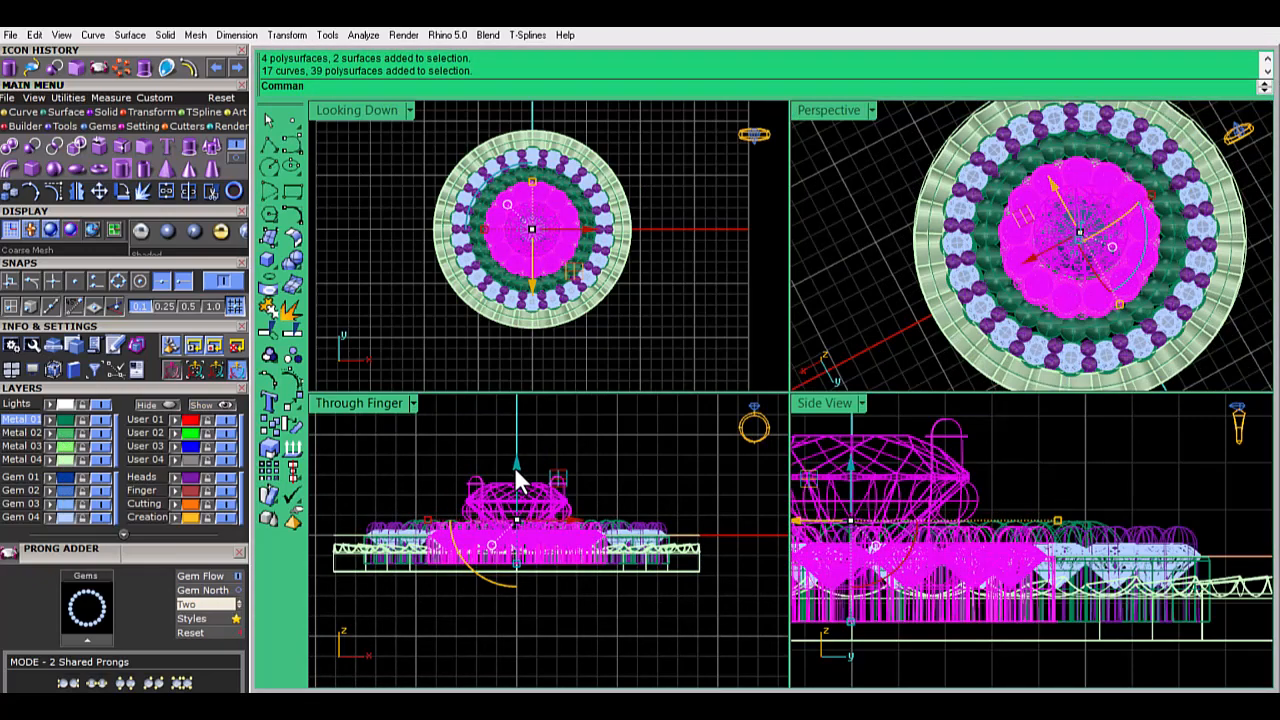
mouse_move(514, 466)
left_mouse_down()
mouse_move(514, 418)
mouse_move(516, 489)
left_mouse_up()
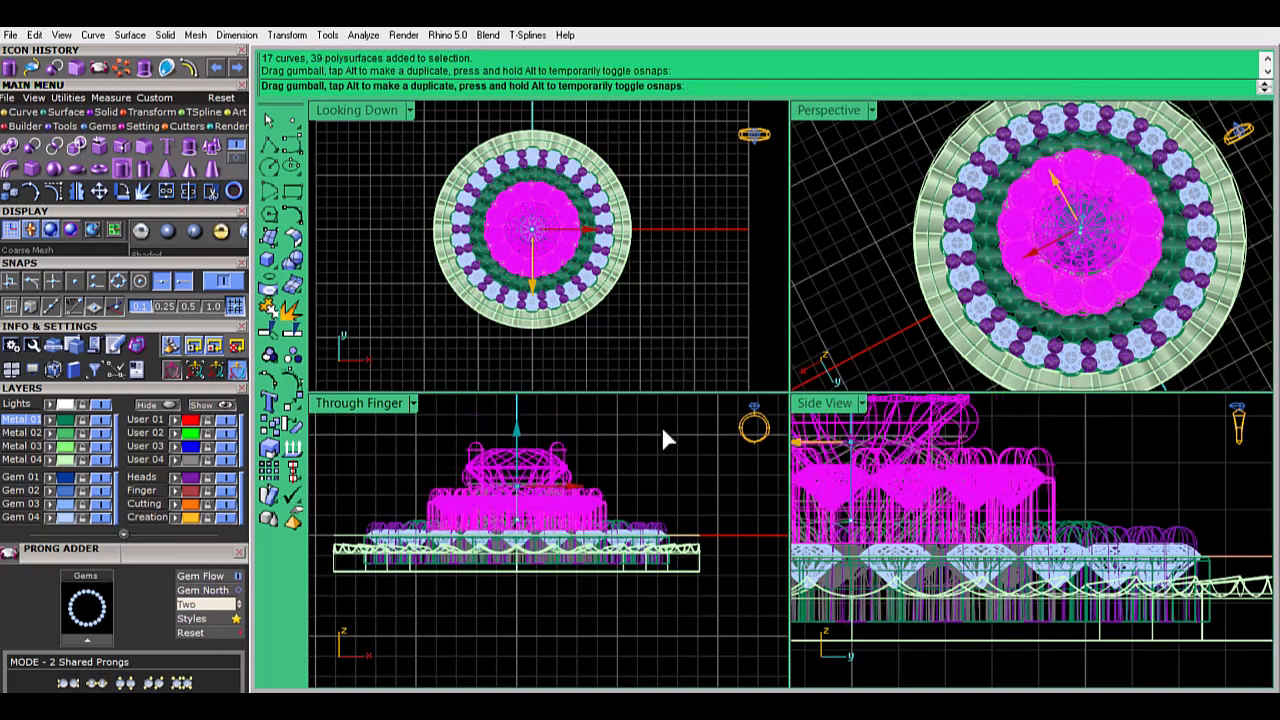
left_click(661, 425)
Examine the raised center and the surrounding rings in perspective from the side, above and close up
double_click(829, 110)
right_click_drag(877, 414, 806, 392)
scroll(806, 392, "down", 7)
scroll(878, 433, "up", 6)
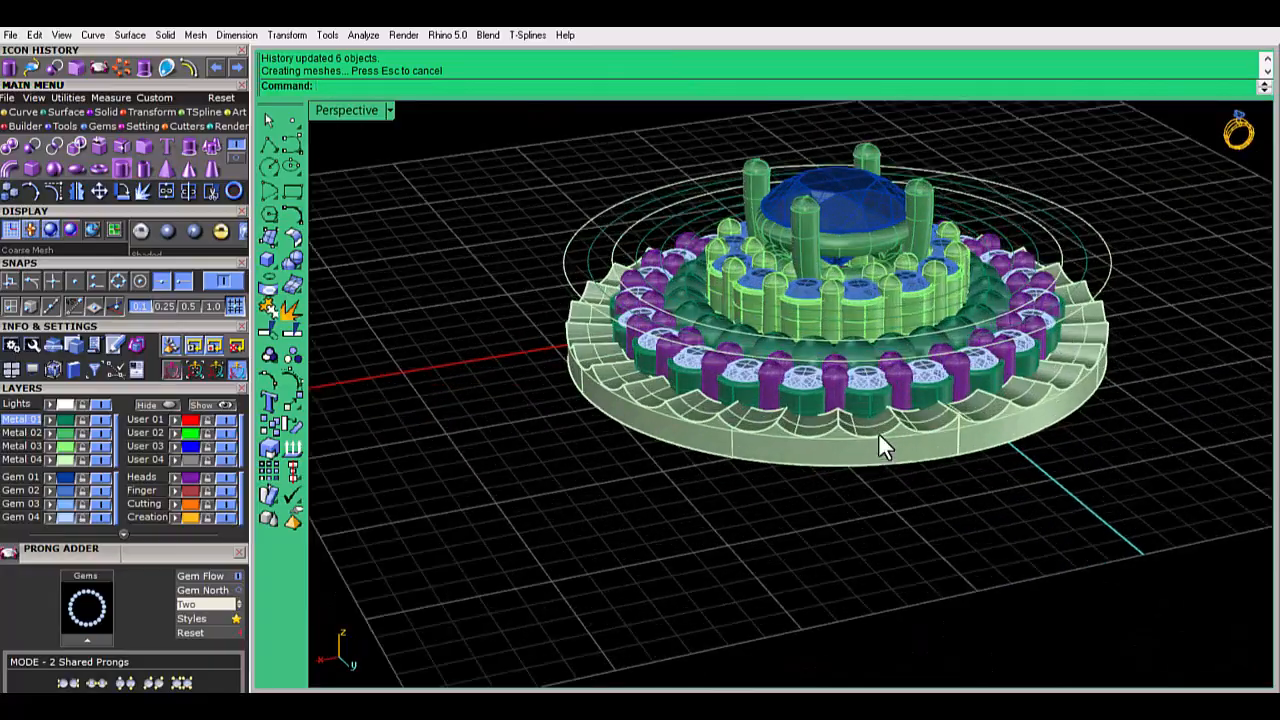
right_click_drag(878, 433, 779, 397)
scroll(849, 237, "up", 5)
scroll(814, 309, "down", 8)
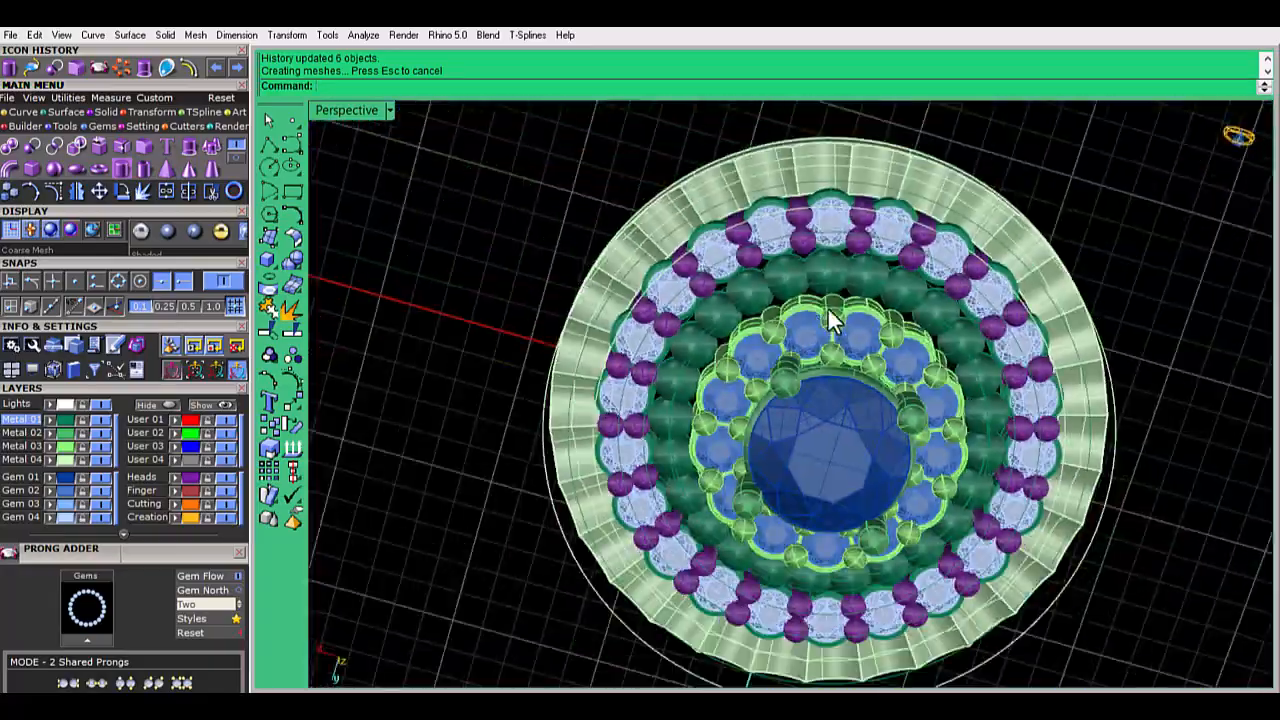
right_click_drag(827, 306, 790, 258)
scroll(697, 406, "up", 5)
Raise the half-bead ring slightly above the outer gem ring
left_click(710, 354)
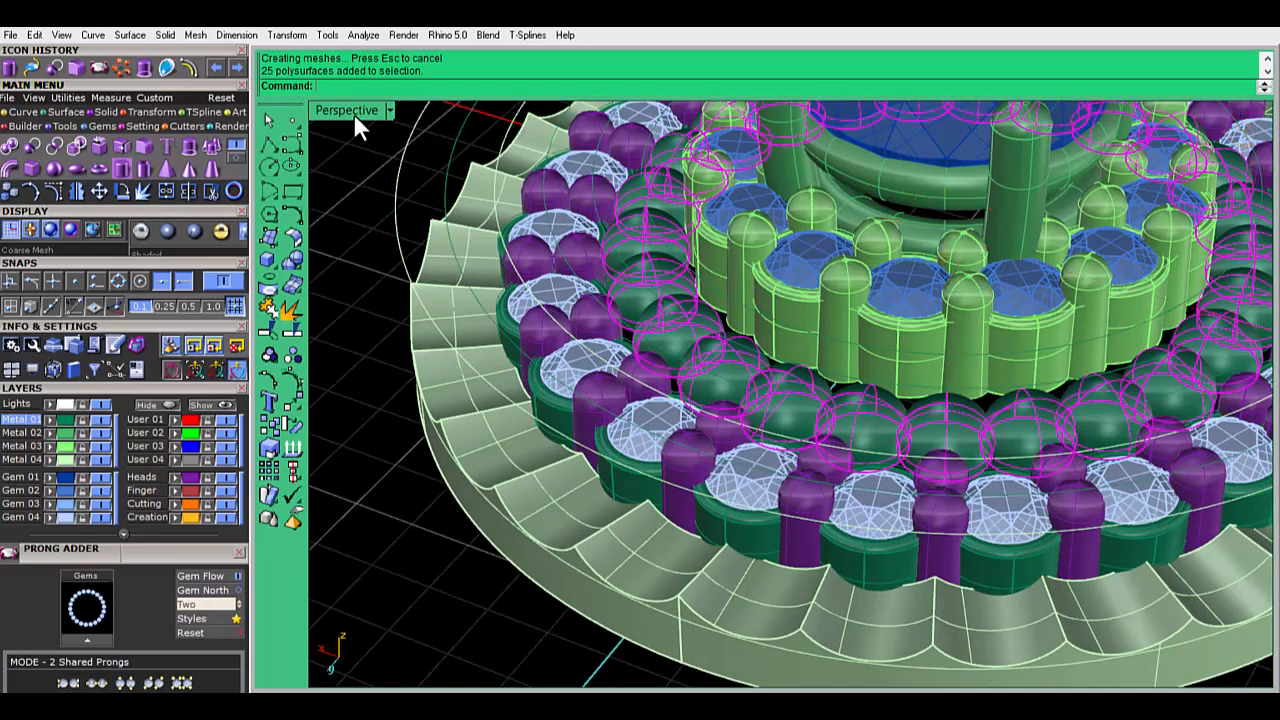
double_click(353, 113)
double_click(360, 404)
scroll(727, 350, "up", 3)
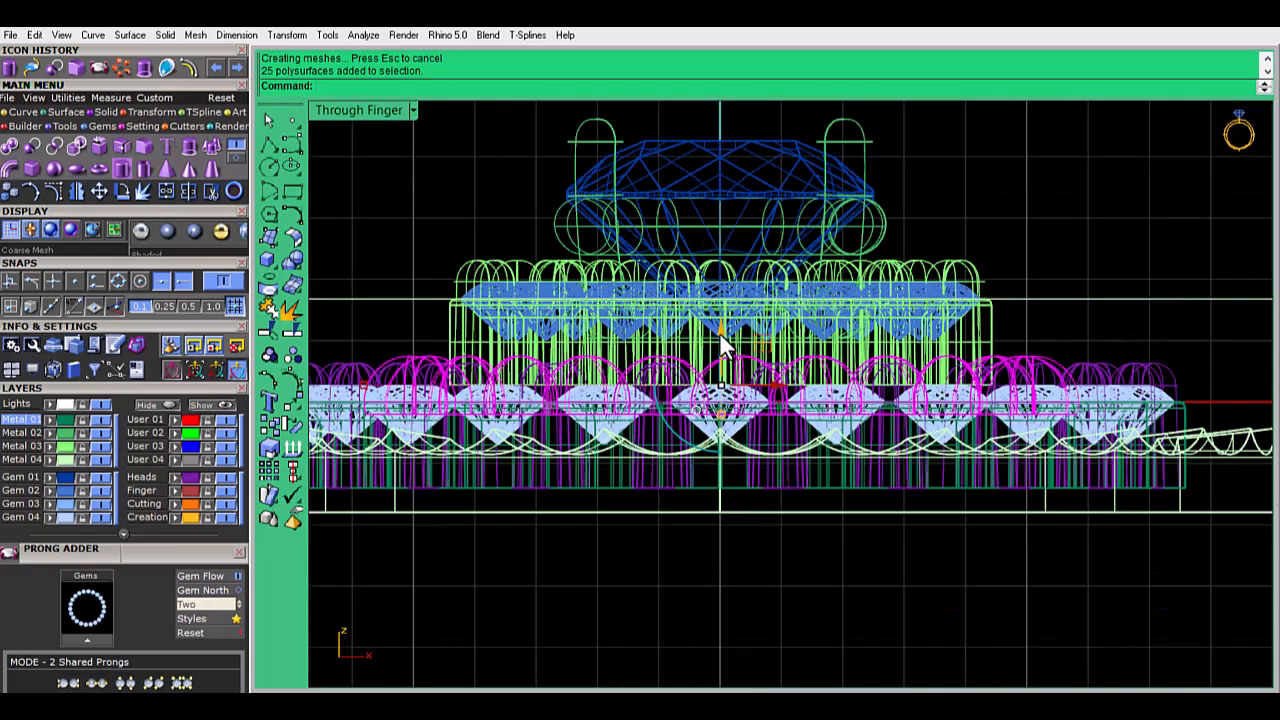
mouse_move(719, 333)
left_mouse_down()
mouse_move(720, 298)
mouse_move(720, 315)
left_mouse_up()
left_click(464, 208)
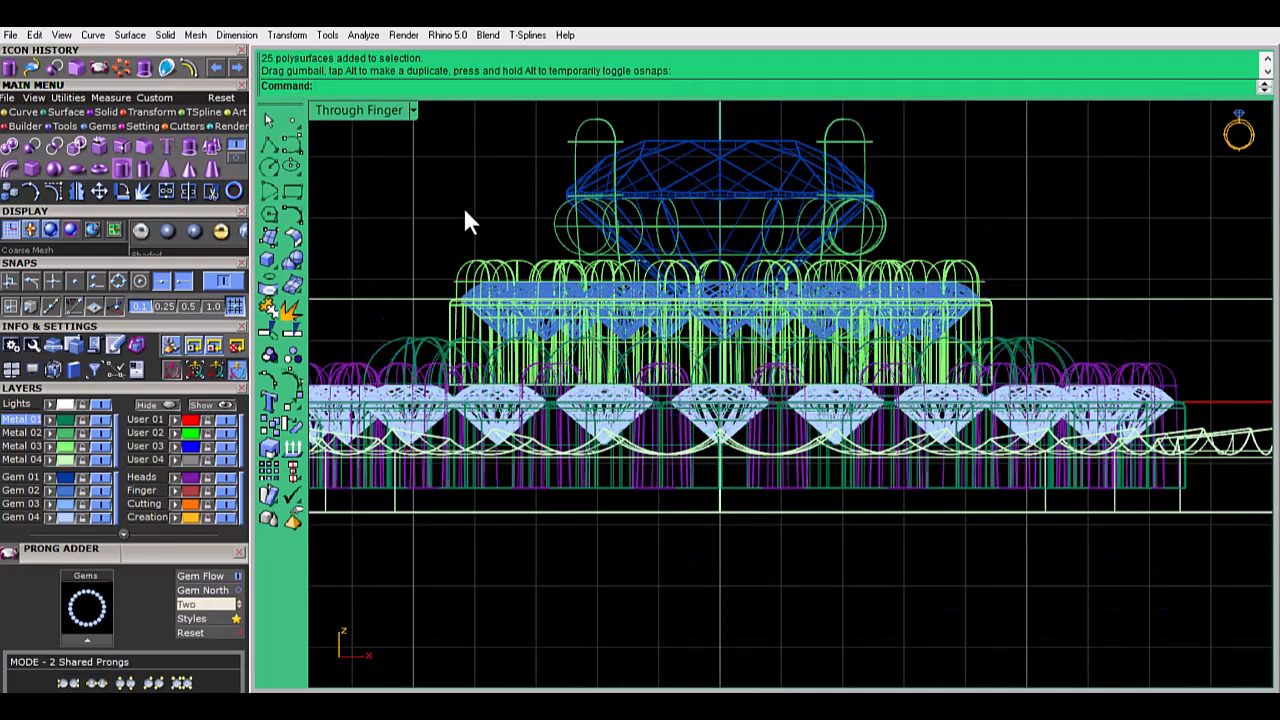
Assign the half-bead ring to the User 04 layer
double_click(385, 115)
double_click(837, 110)
scroll(848, 314, "up", 3)
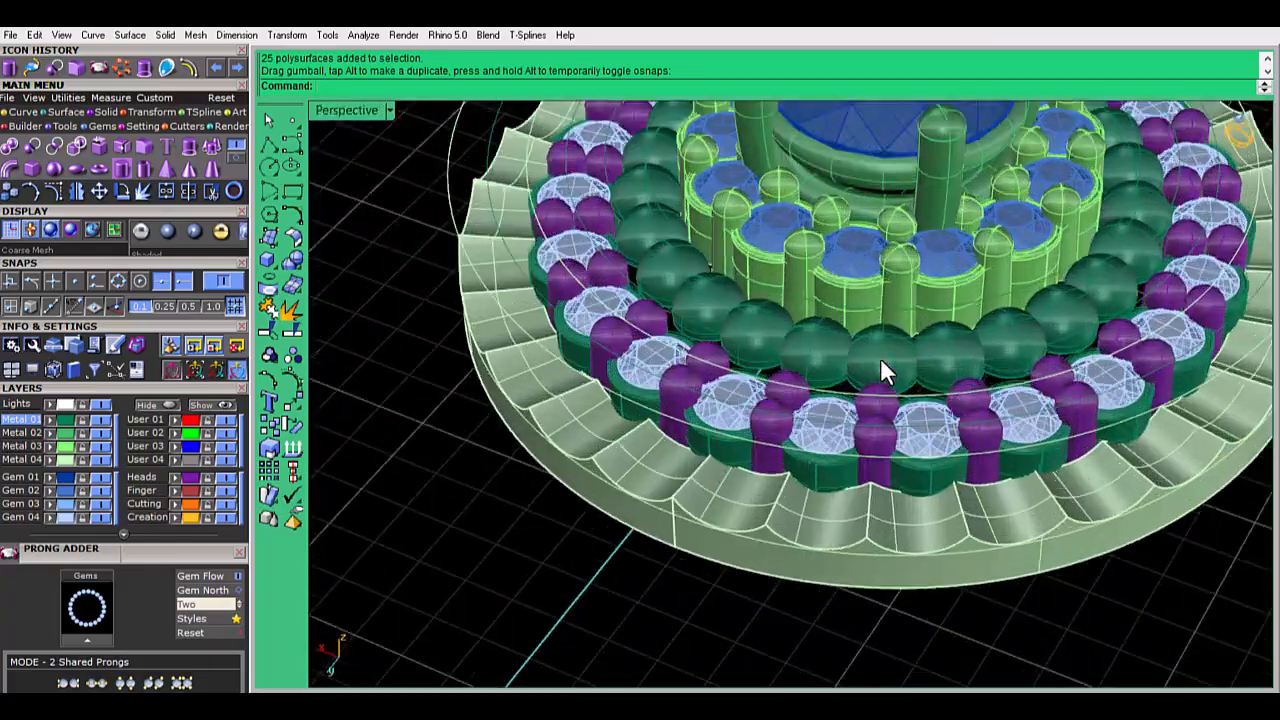
left_click(880, 357)
left_click(190, 460)
Lower the scalloped border ring below the outer gem ring
scroll(757, 400, "down", 3)
right_click_drag(757, 418, 900, 430)
left_click(689, 241)
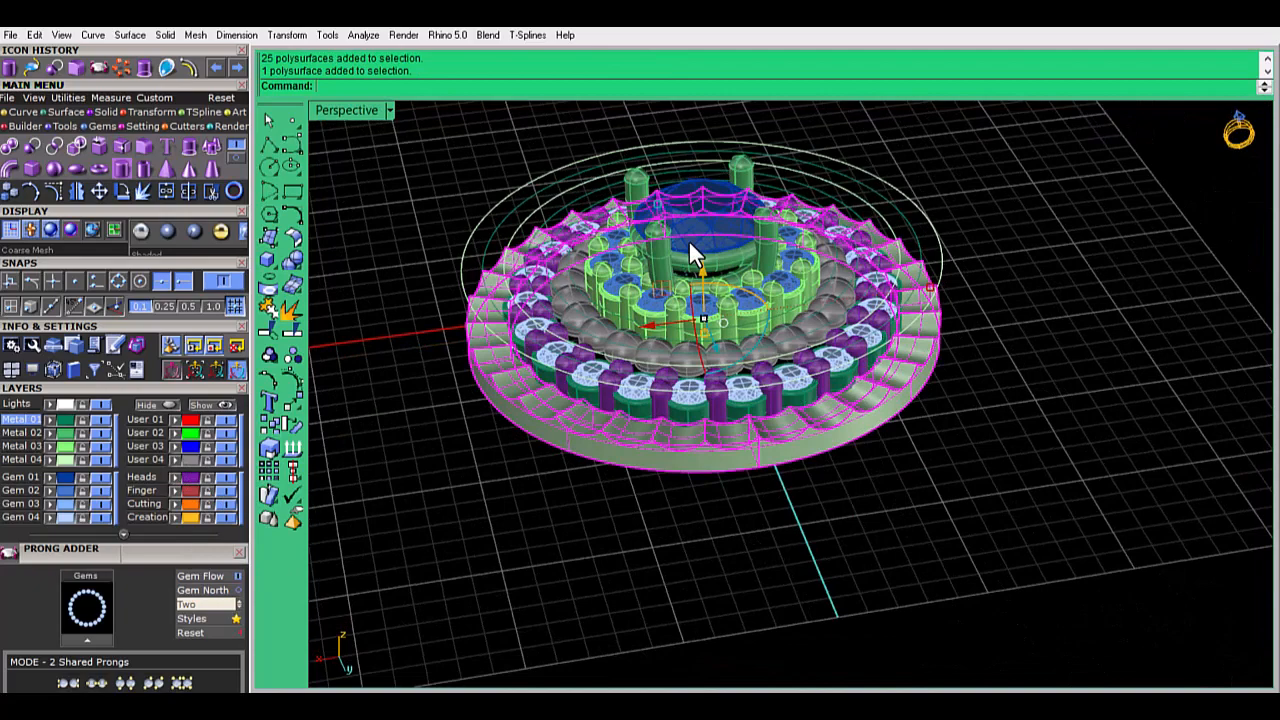
double_click(374, 118)
left_click_drag(517, 530, 514, 565)
key("Escape")
double_click(828, 110)
scroll(633, 371, "up", 5)
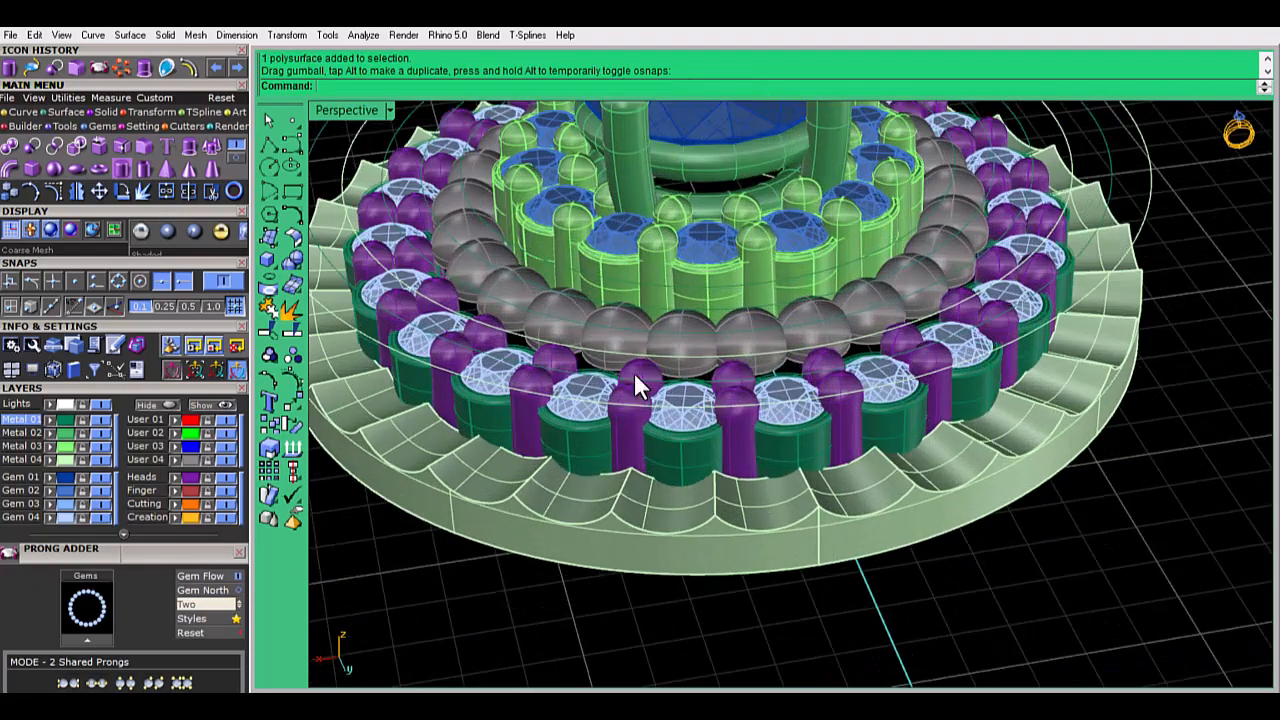
Select only the loose construction circles, leaving out the beads, assign them to the User 17 layer and hide that layer
right_click_drag(633, 371, 859, 293)
scroll(809, 357, "down", 6)
left_click_drag(753, 356, 753, 349)
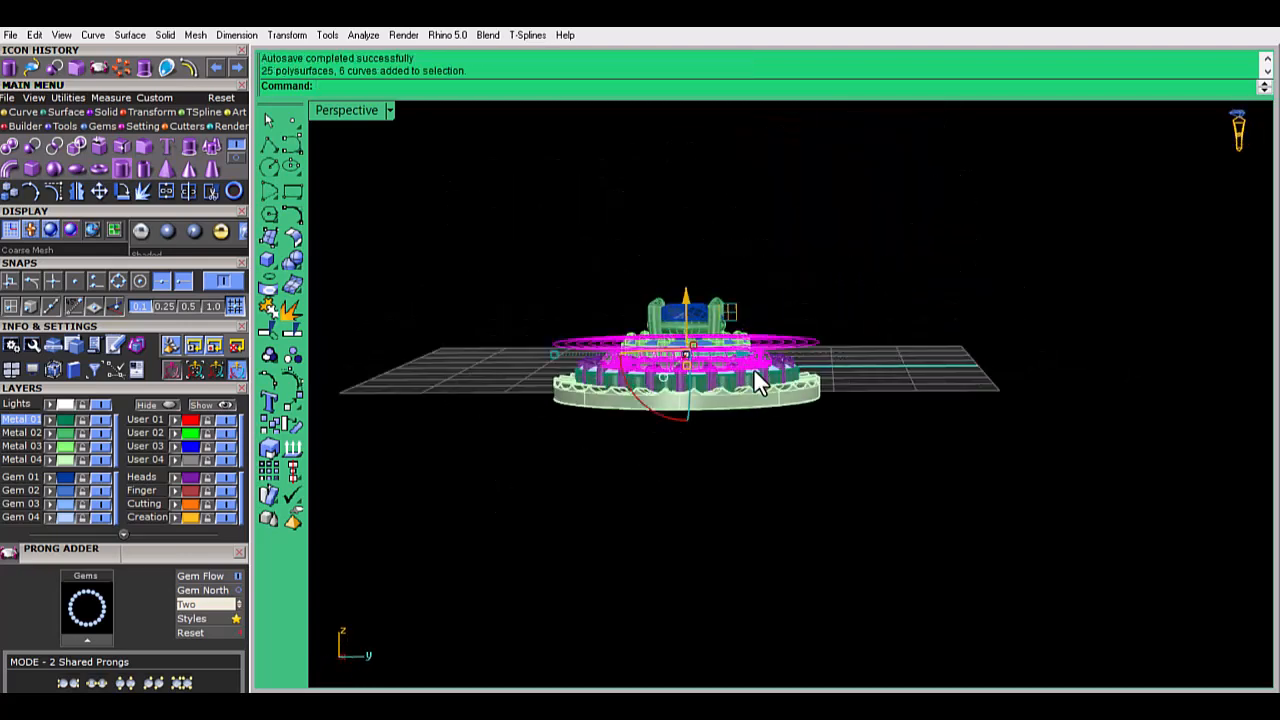
left_click(753, 368, "ctrl")
right_click_drag(753, 368, 756, 440)
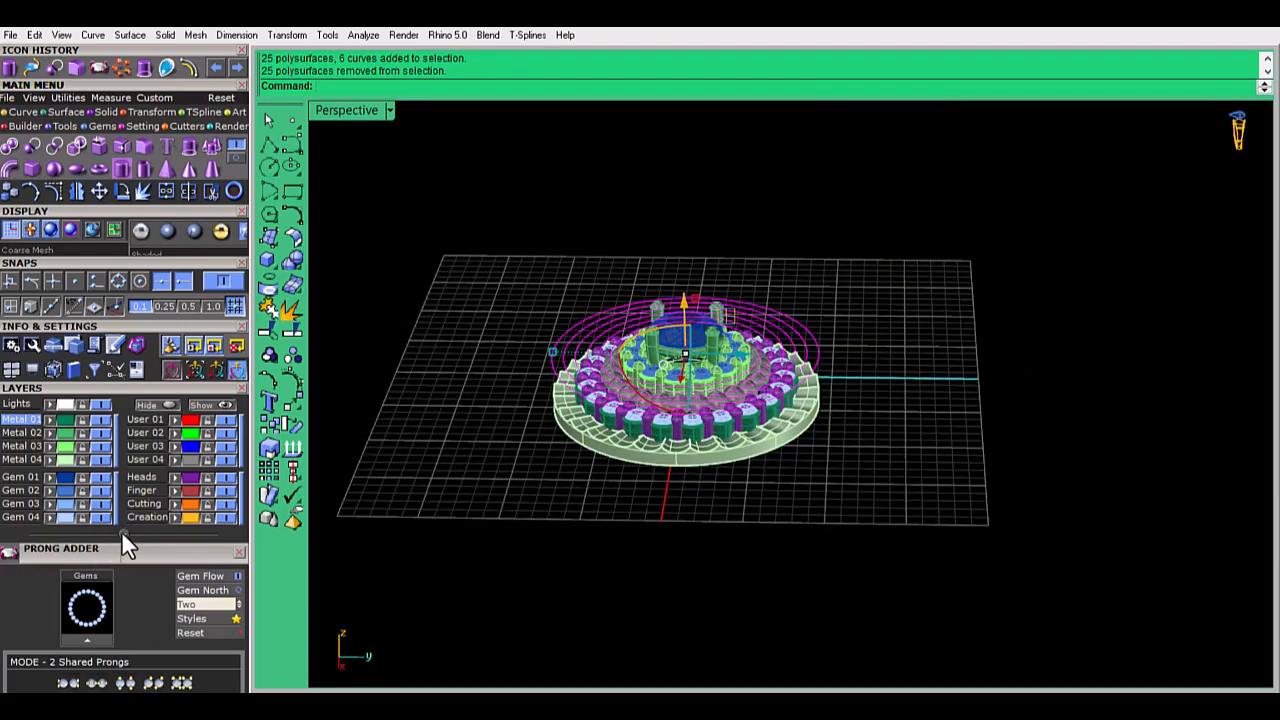
left_click(123, 534)
left_click(53, 551)
left_click(100, 550)
right_click_drag(620, 380, 645, 415)
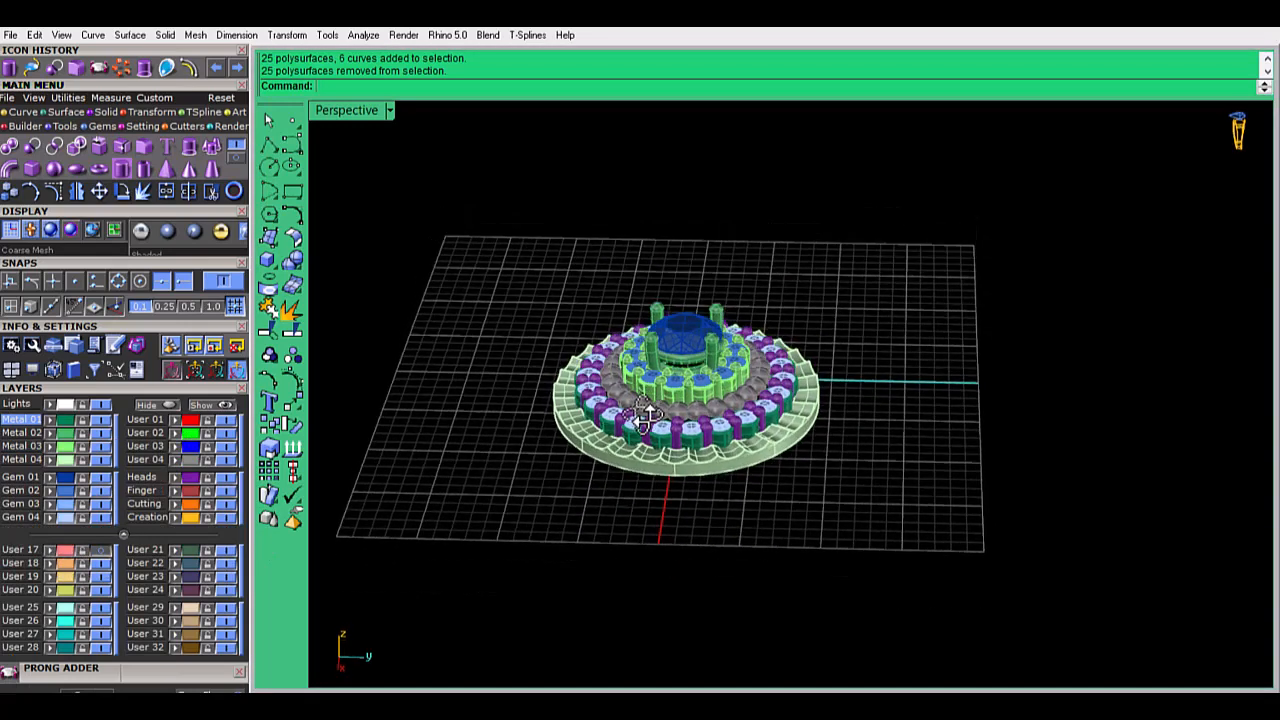
Turn the User 17 layer back on to show the construction circles in the four-view layout
left_click(100, 550)
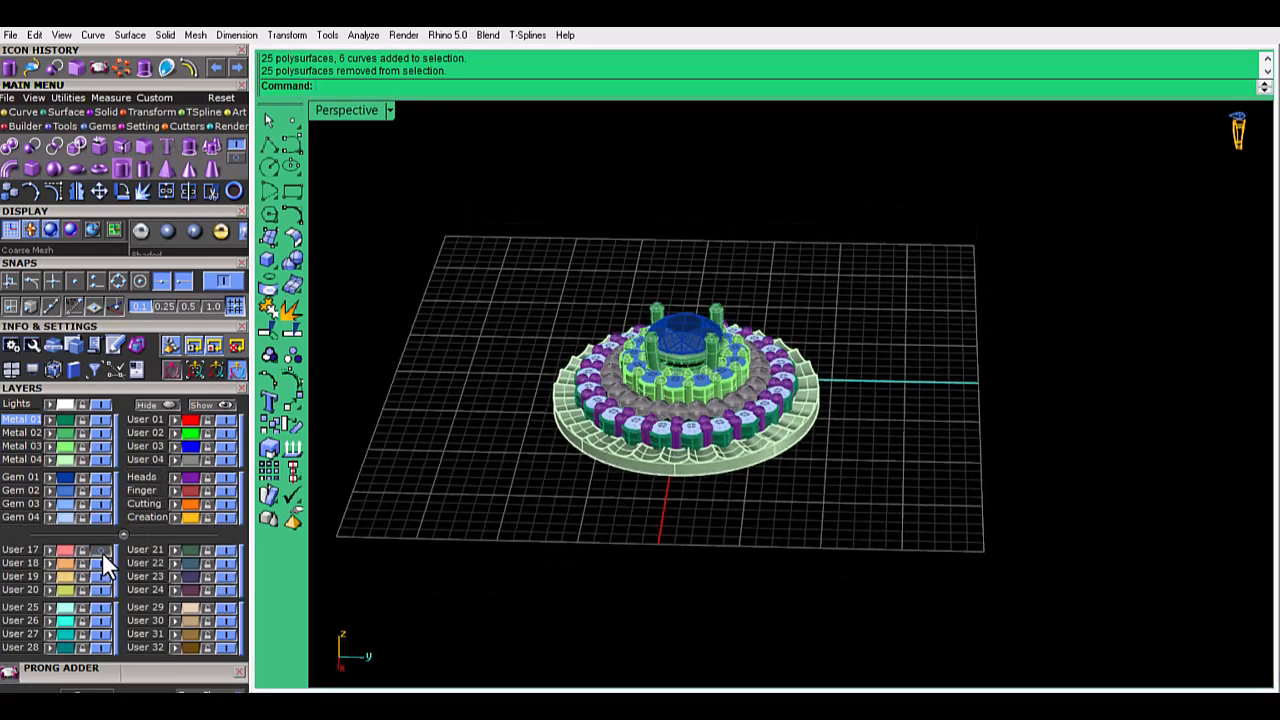
double_click(364, 110)
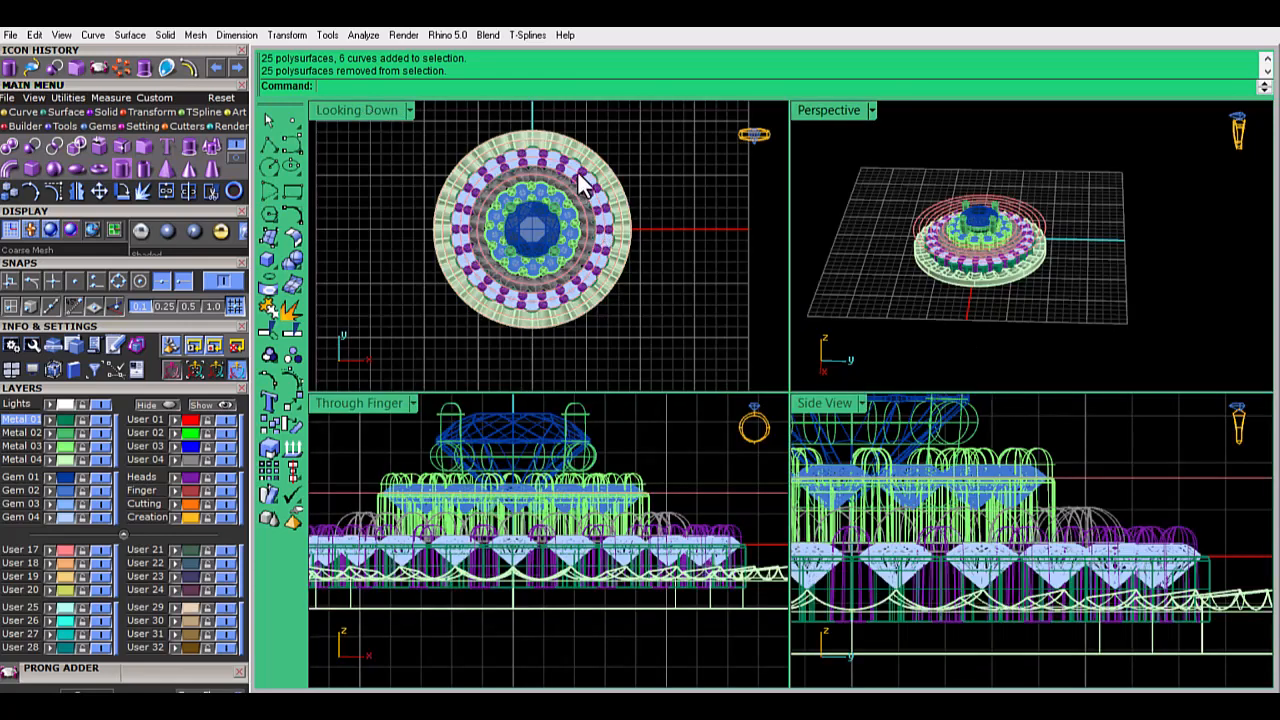
scroll(585, 205, "up", 5)
left_click(588, 194)
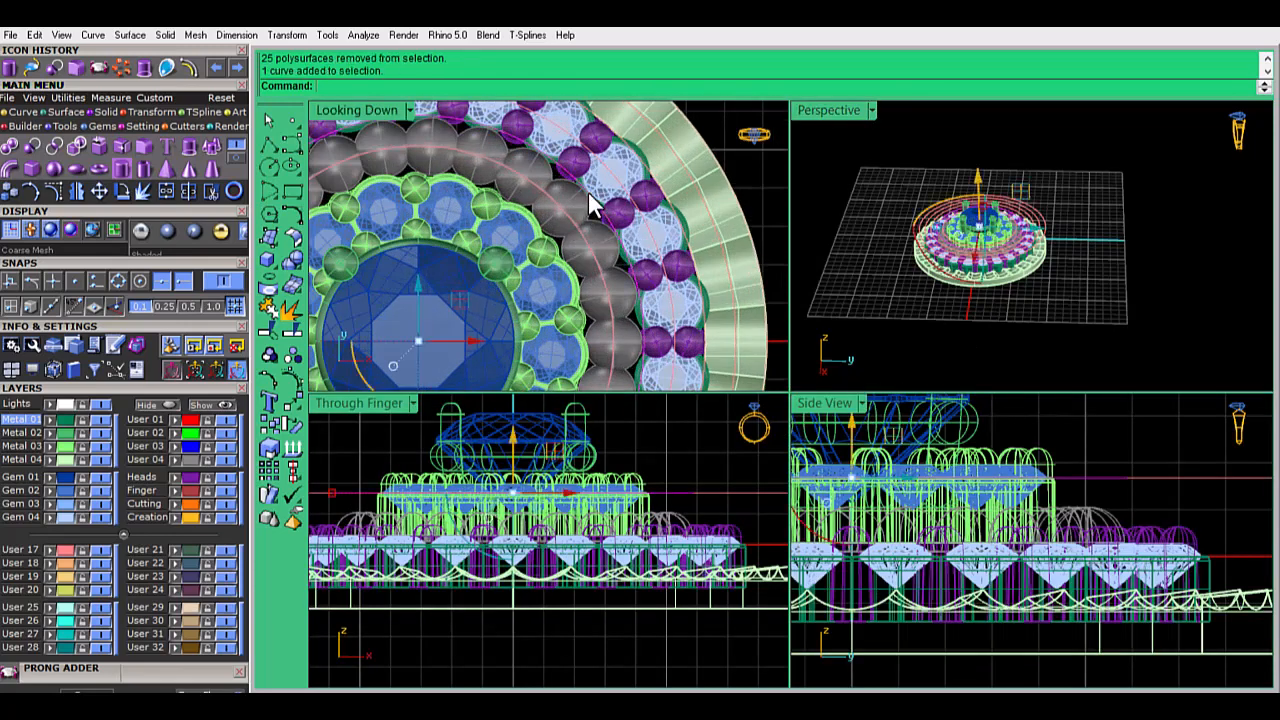
left_click(773, 190)
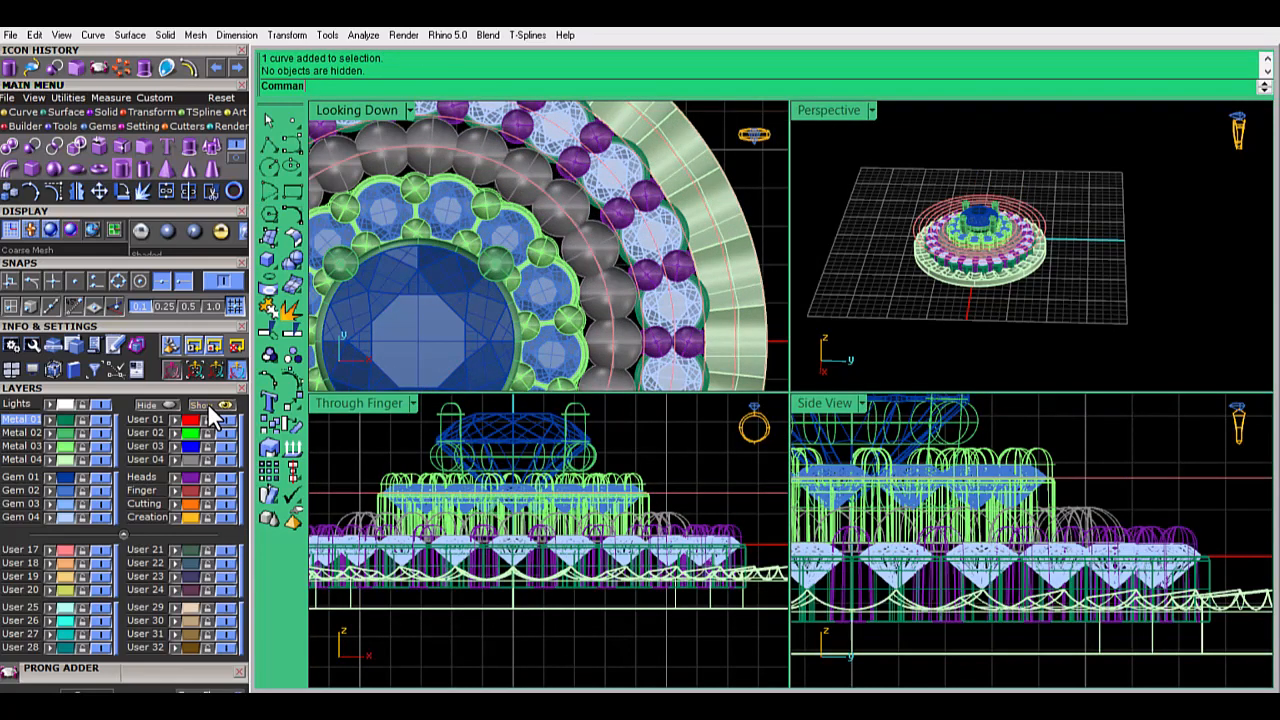
left_click(498, 198)
key("Escape")
Select the two construction circles bordering the half-bead ring and turn them into pipes with a size of 0.2
scroll(483, 187, "up", 9)
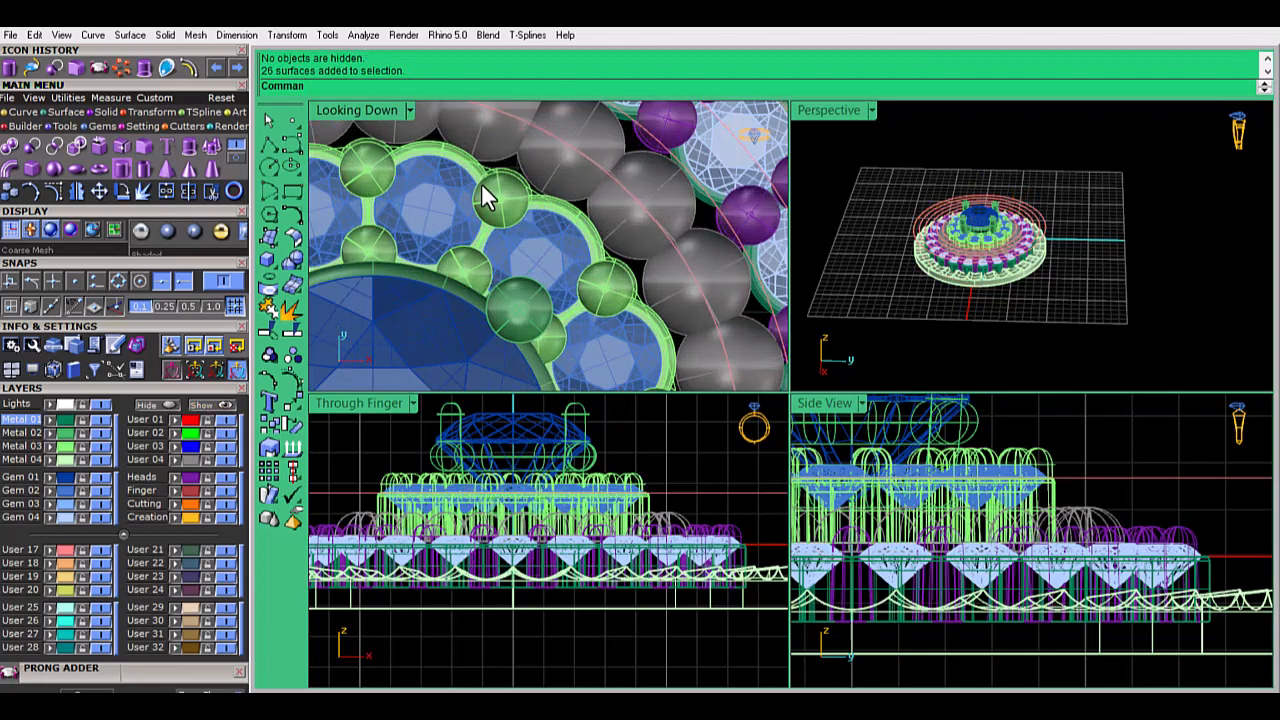
left_click(493, 166)
scroll(548, 180, "down", 9)
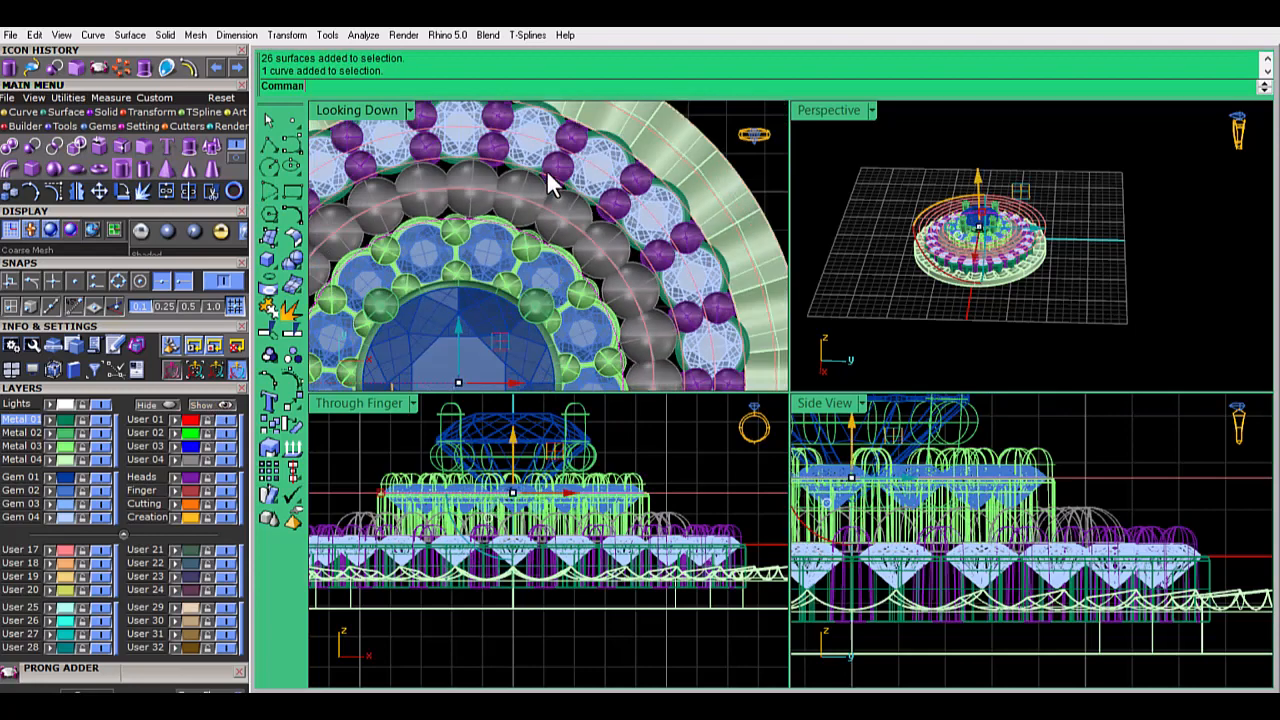
scroll(583, 190, "up", 8)
left_click(583, 192, "shift")
scroll(538, 314, "down", 6)
scroll(538, 318, "down", 3)
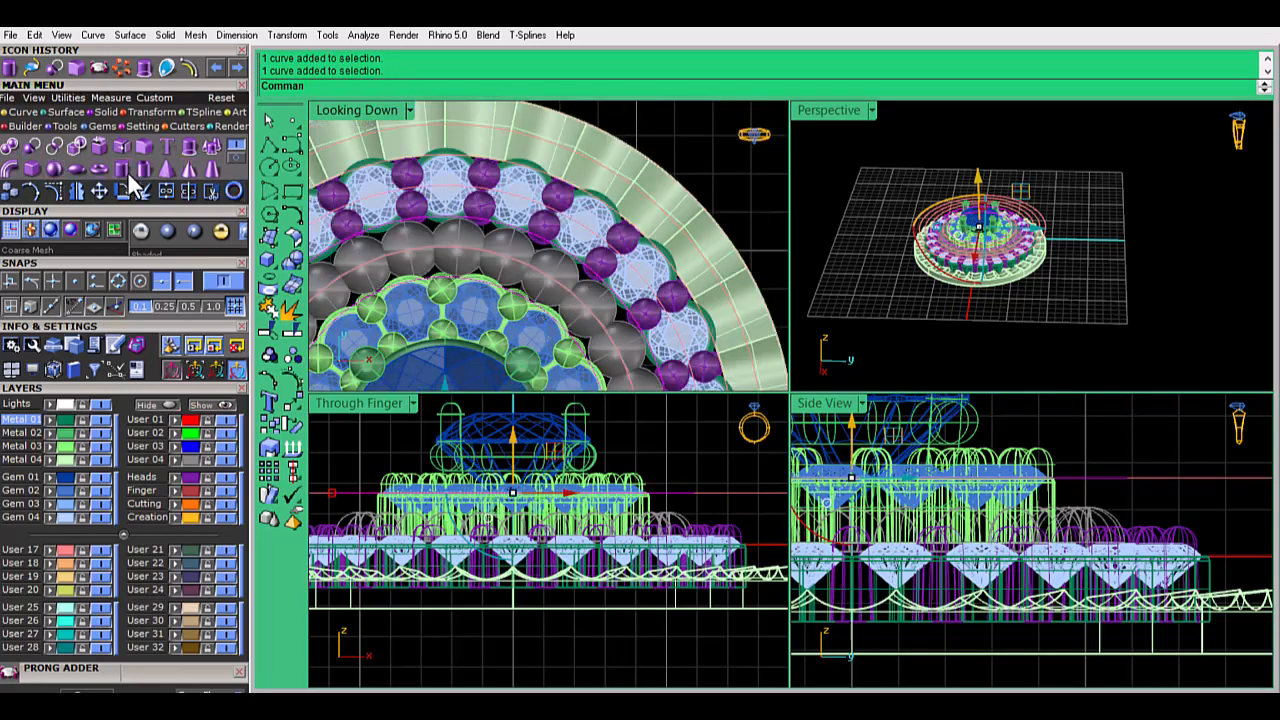
left_click(22, 172)
type("0.2")
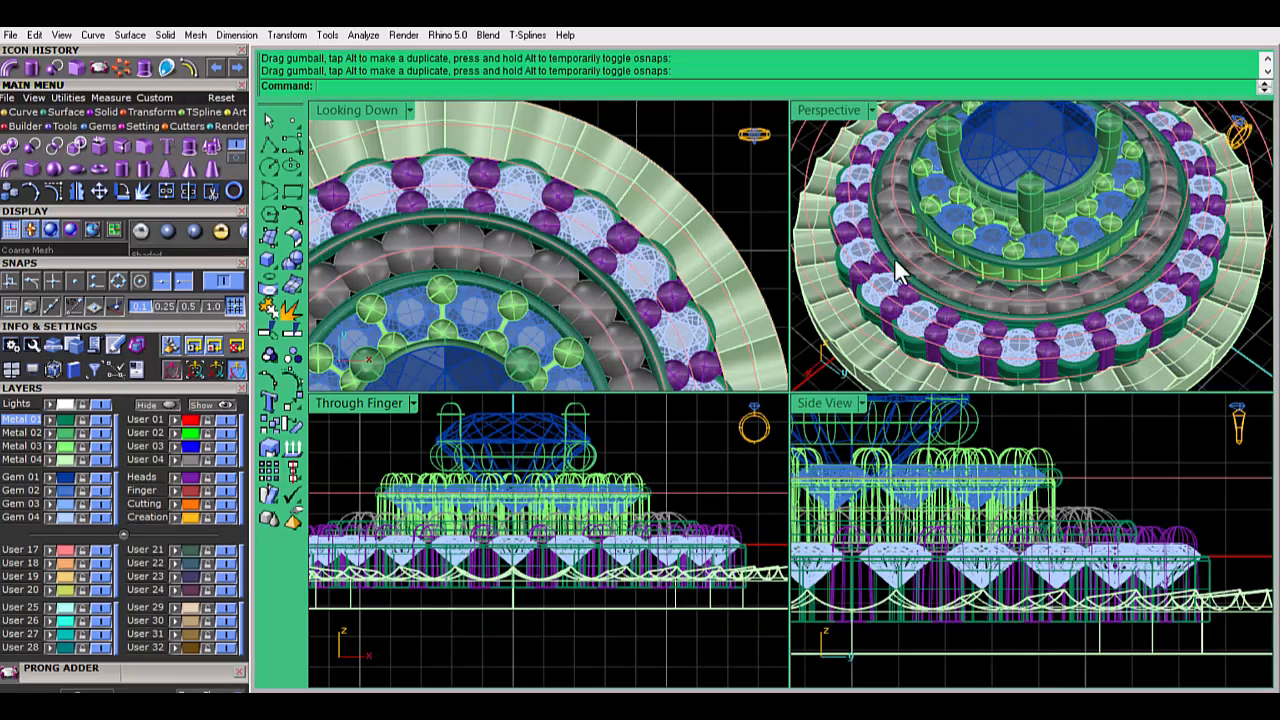
Turn off snapping and lower the inner pipe ring to the base of the inner gem circle, beside the half-beads
scroll(972, 258, "up", 6)
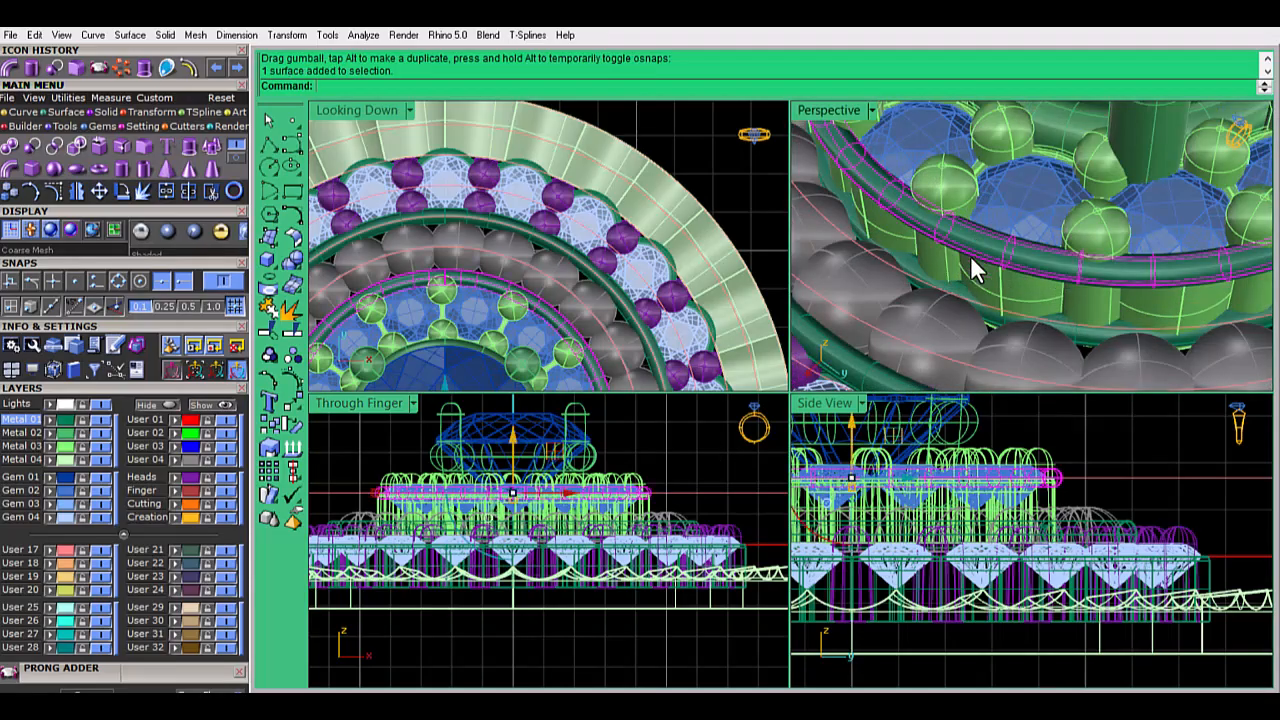
left_click(877, 350)
scroll(527, 500, "up", 6)
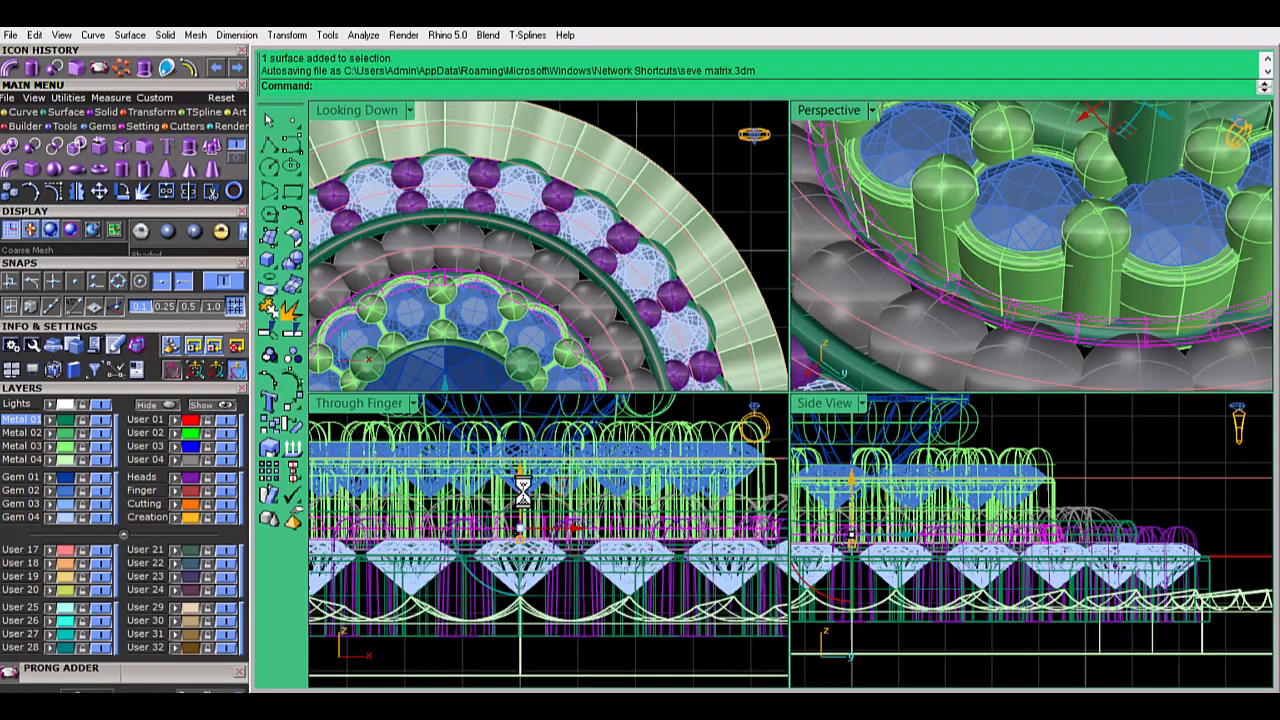
left_click_drag(523, 488, 523, 468)
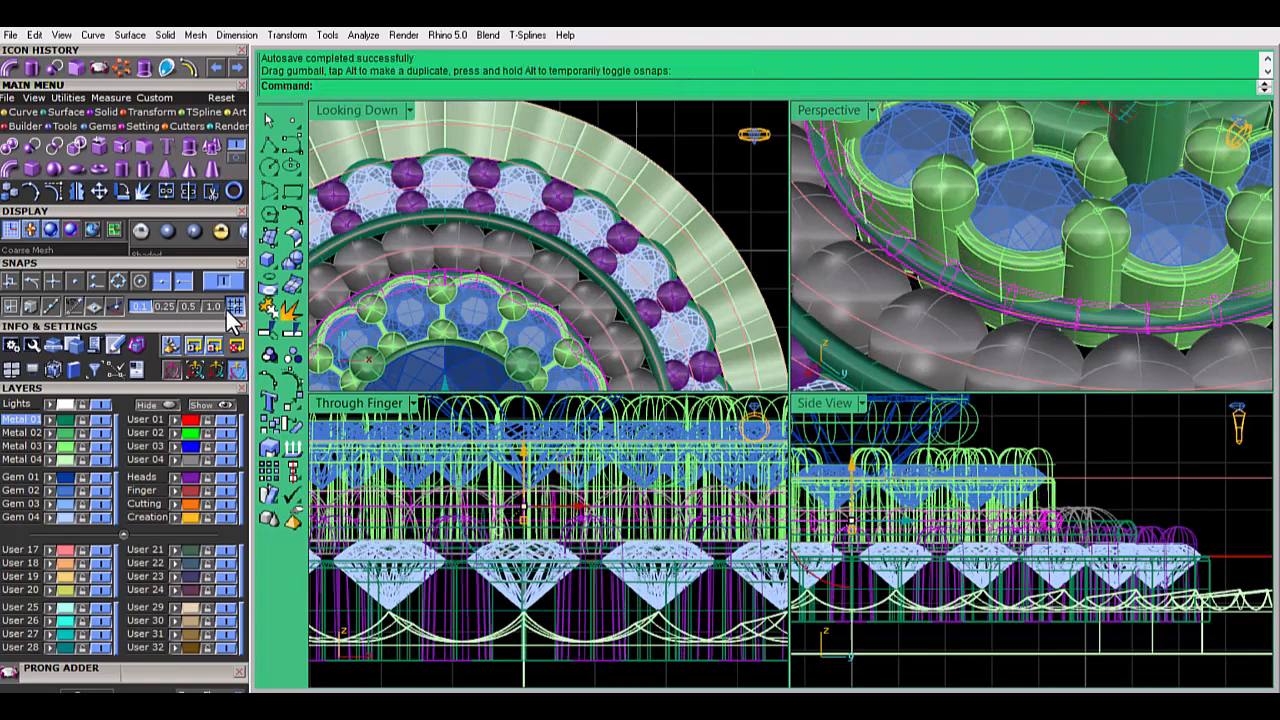
left_click(232, 305)
left_click_drag(525, 520, 505, 526)
left_click_drag(523, 460, 523, 543)
Select the outer pipe ring between the half-beads and the outer gems and adjust its height
left_click(1032, 448)
scroll(964, 326, "down", 4)
left_click(959, 440)
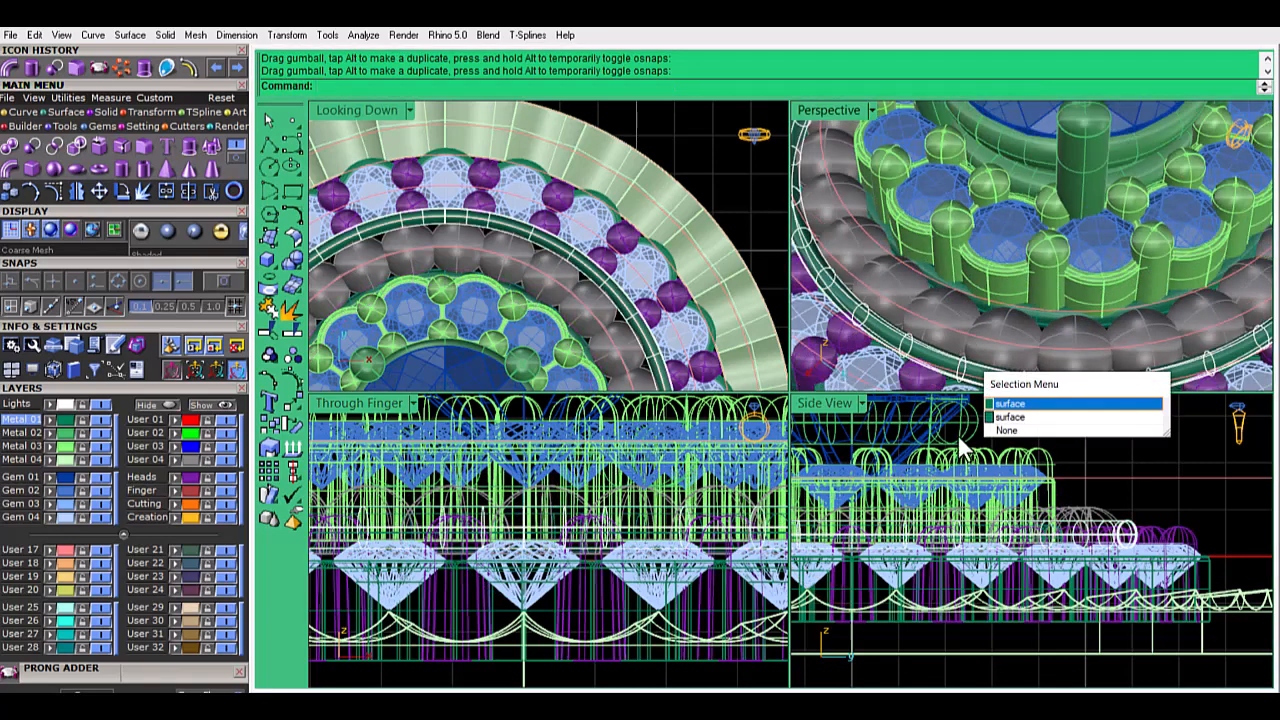
left_click(1016, 399)
key("Delete")
left_click(980, 366)
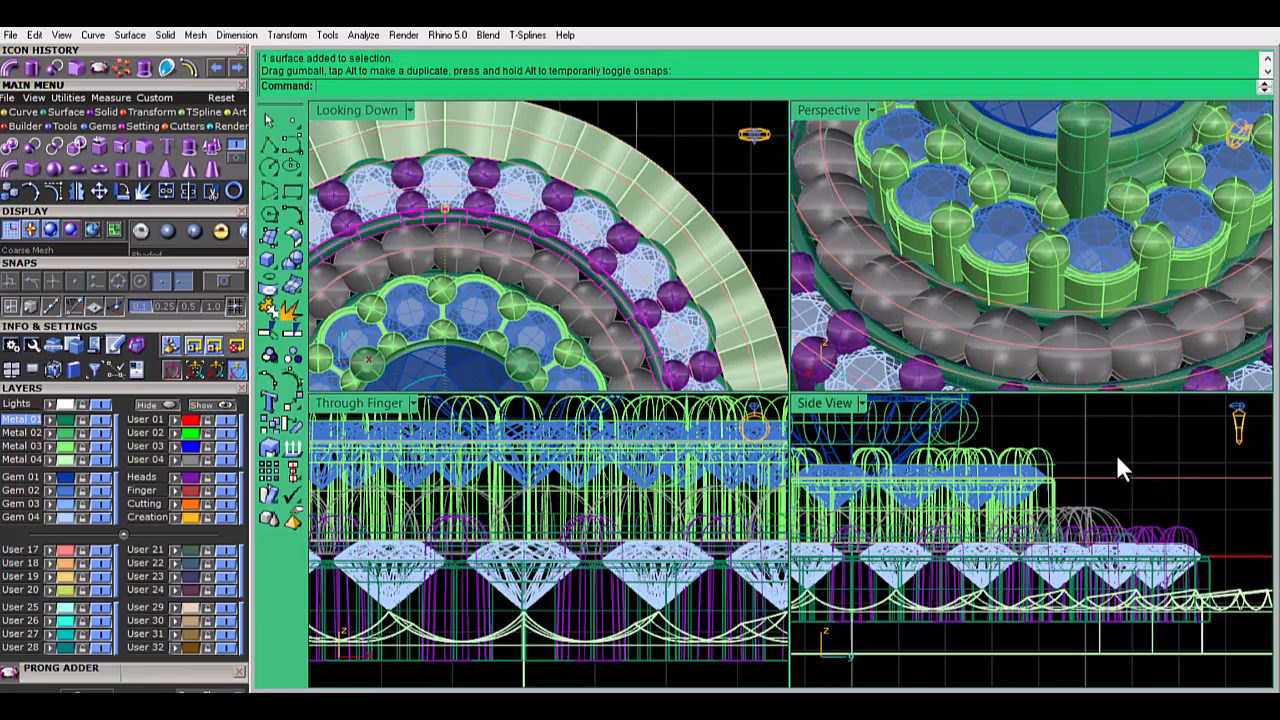
scroll(1079, 342, "down", 5)
scroll(1079, 342, "down", 3)
Hide the User 17 layer and examine the two pipe borders around the half-bead ring in an enlarged perspective view
left_click(100, 550)
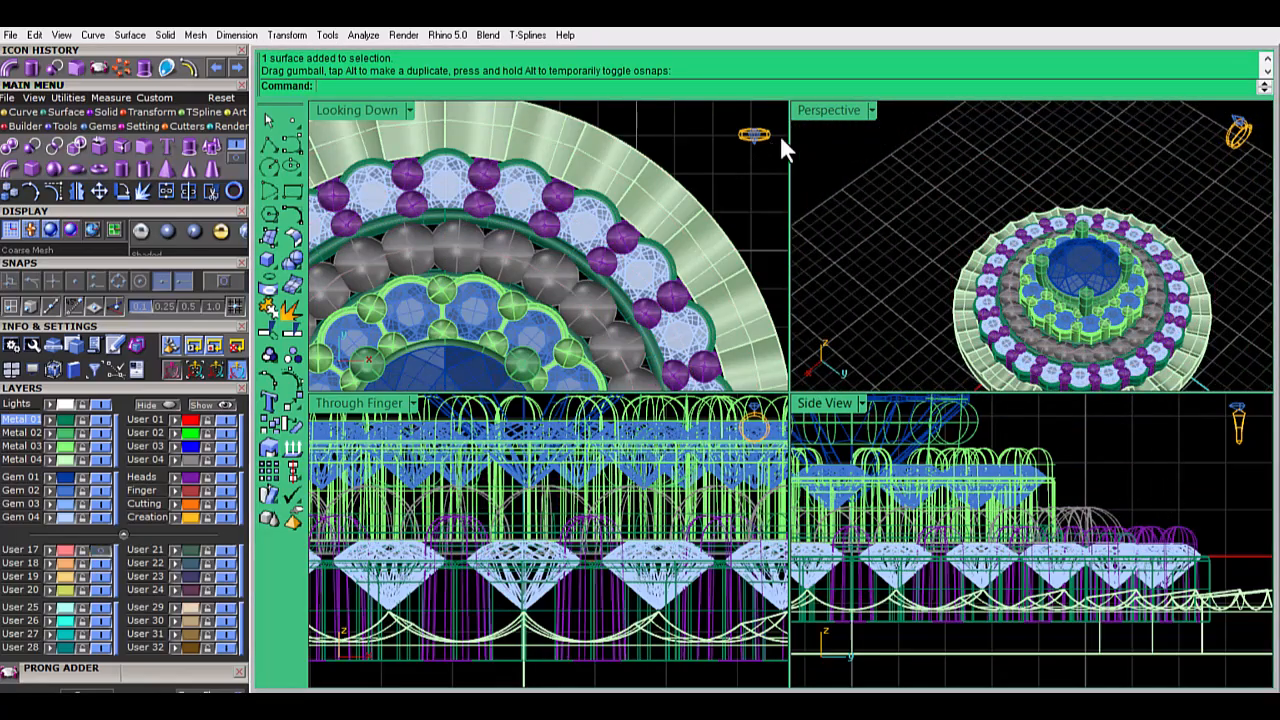
double_click(815, 111)
scroll(860, 290, "down", 6)
right_click_drag(866, 340, 868, 290)
scroll(772, 379, "up", 7)
scroll(773, 382, "down", 6)
right_click_drag(773, 382, 849, 366)
scroll(840, 372, "up", 8)
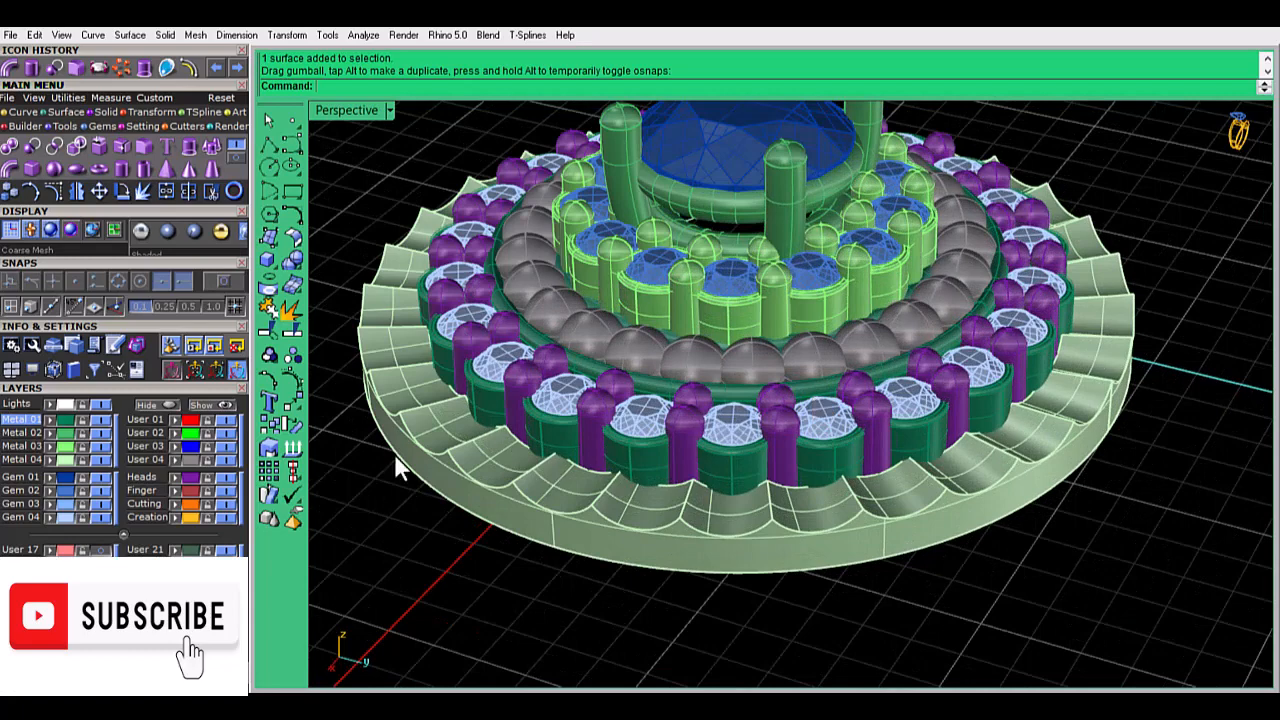
Select all Metal 01 outer bezels and pipe rings and assign them to the User 03 layer
left_click(68, 421)
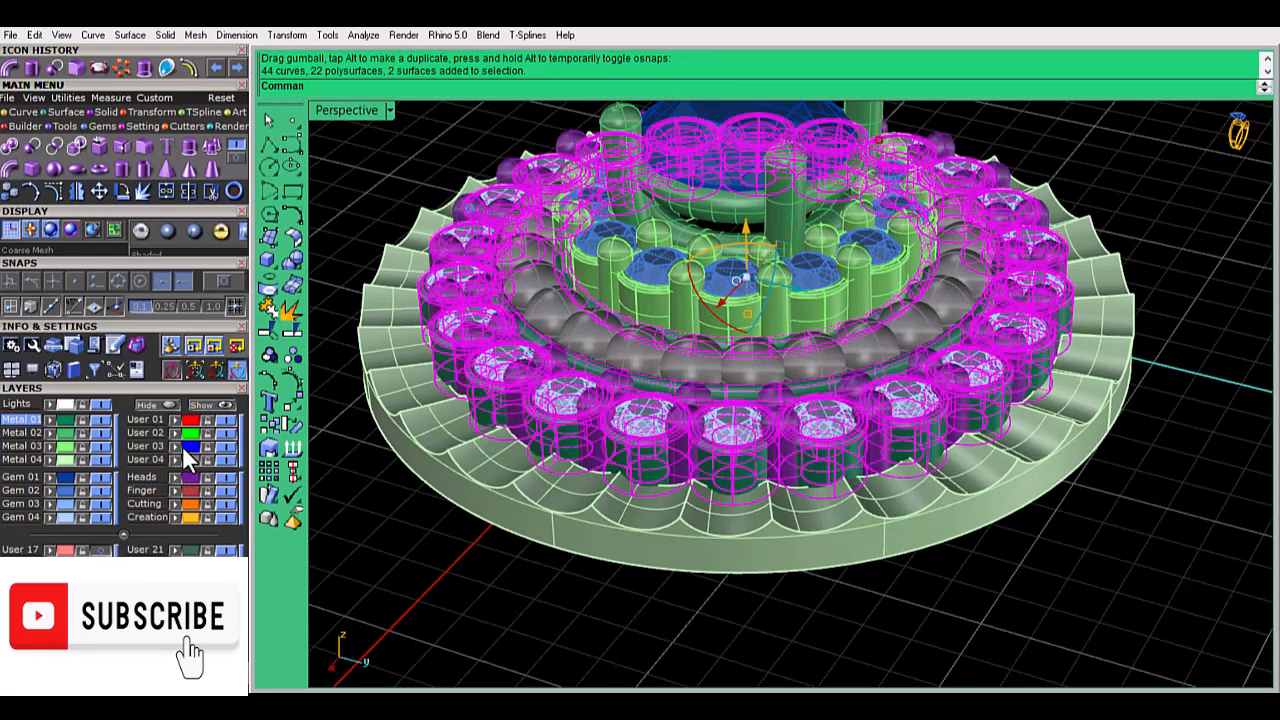
left_click(360, 492)
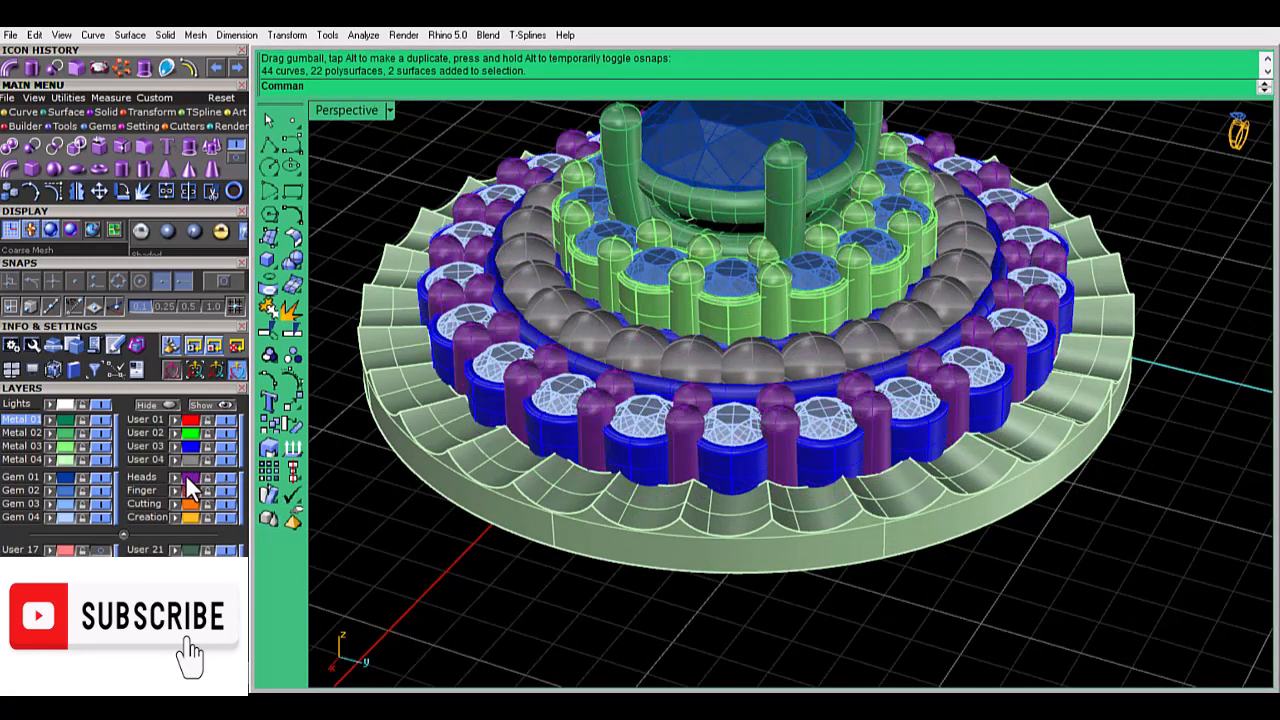
scroll(838, 400, "down", 6)
right_click_drag(857, 446, 860, 343)
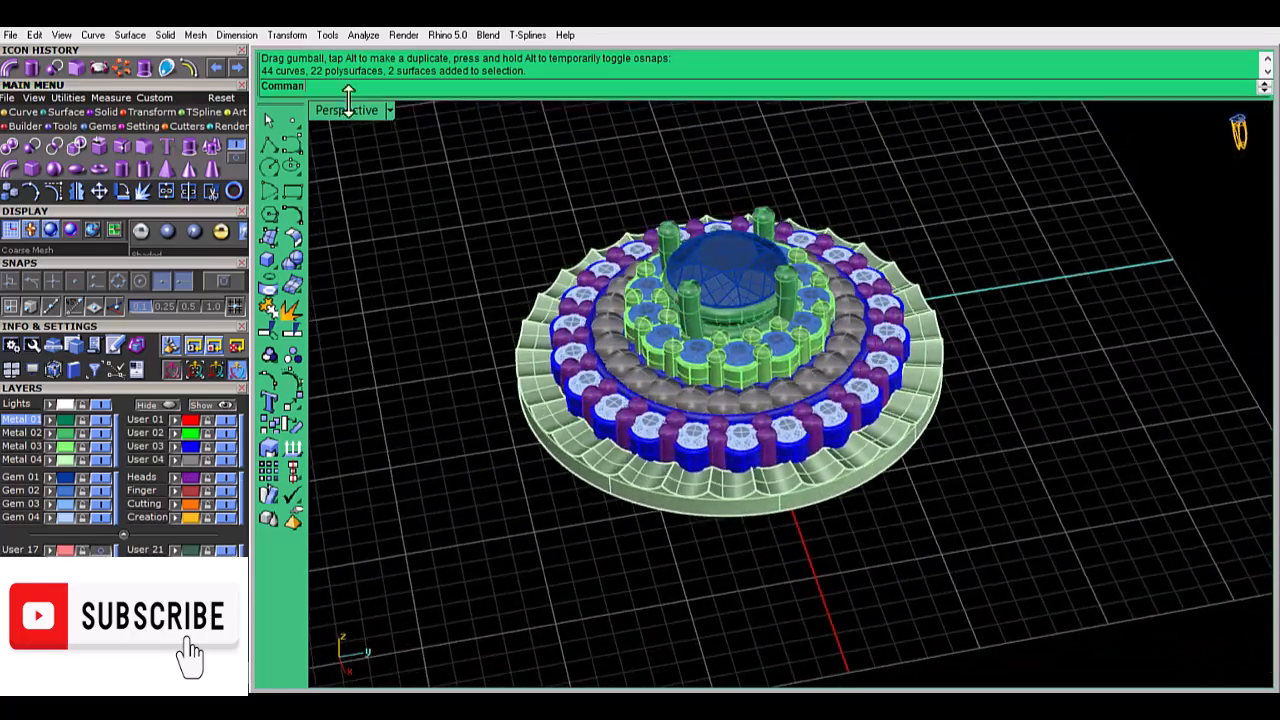
Select the whole halo head in the enlarged Through Finger view and hide it
double_click(350, 110)
double_click(345, 405)
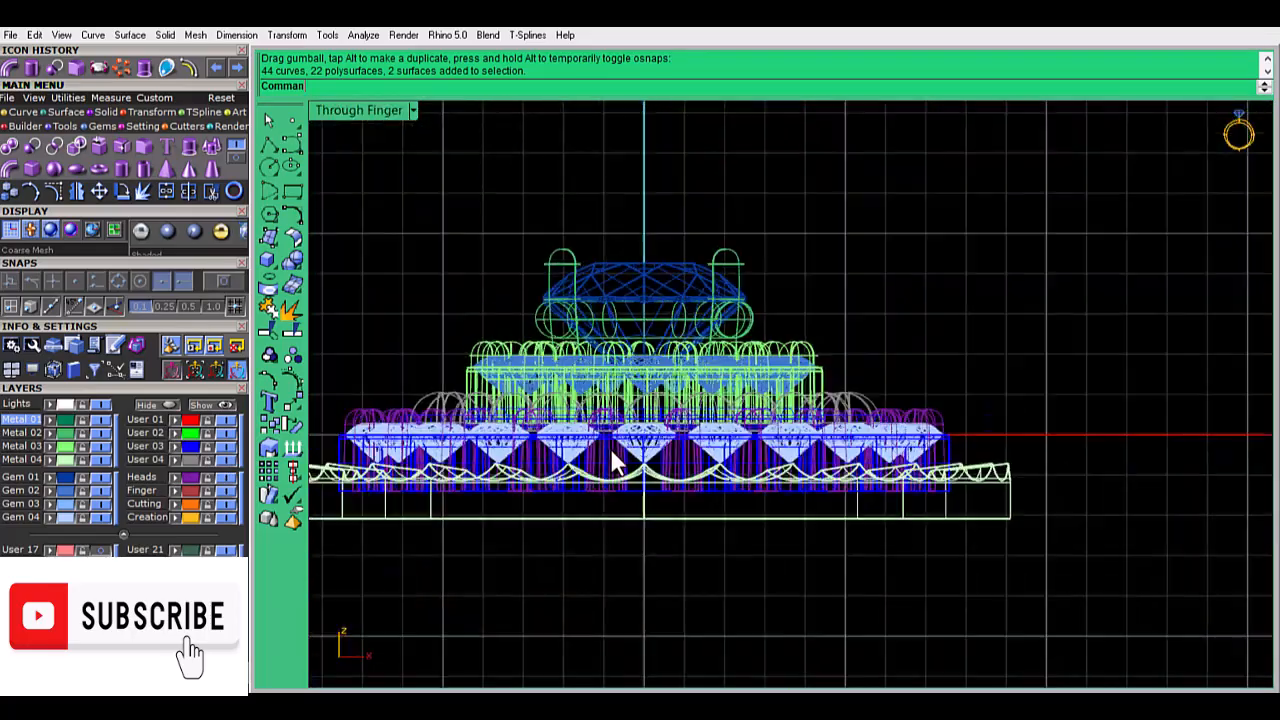
scroll(757, 414, "down", 3)
key("ctrl+a")
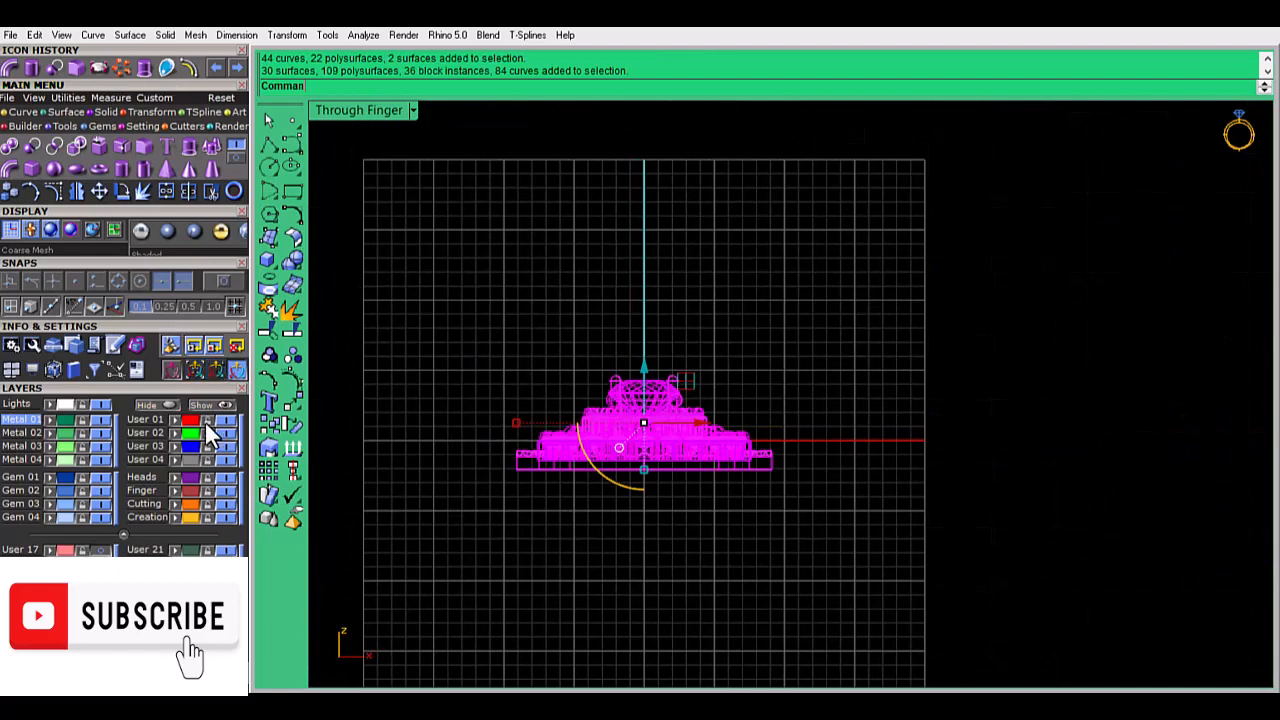
left_click(163, 403)
Create a ring rail in the Euro sizing standard in the Through Finger view
right_click_drag(610, 475, 652, 441)
left_click(234, 192)
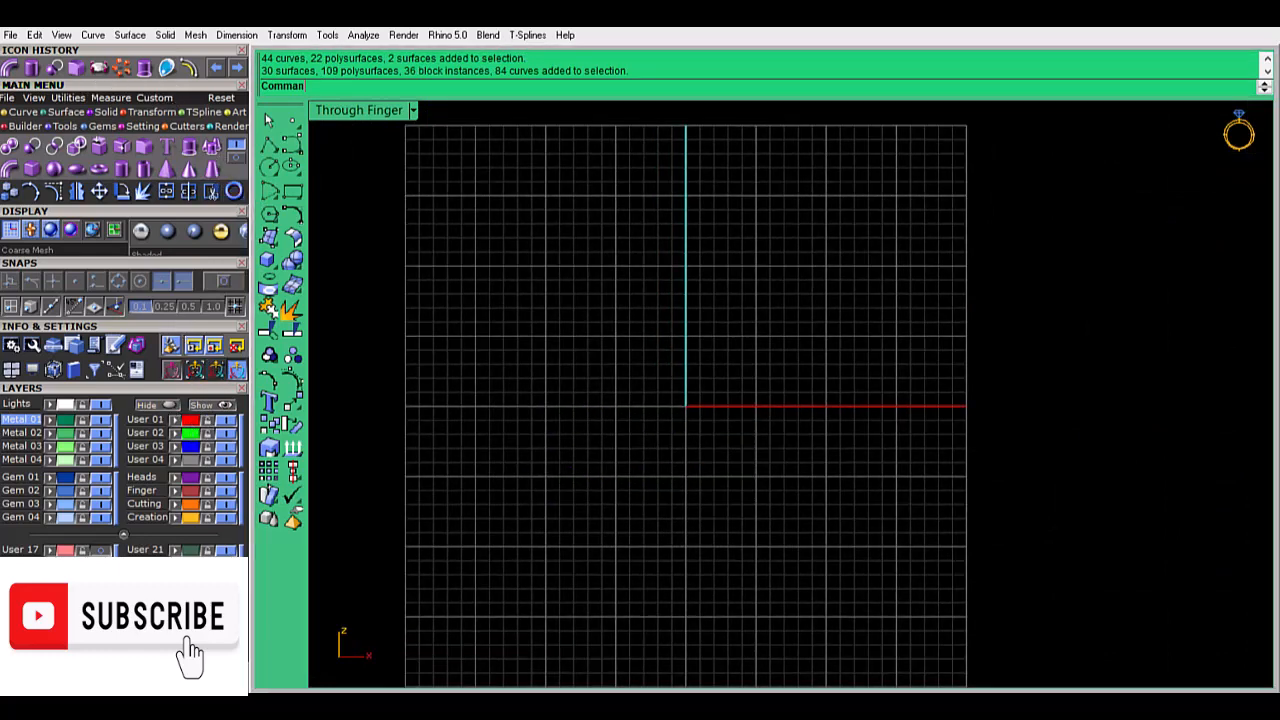
left_click(401, 396)
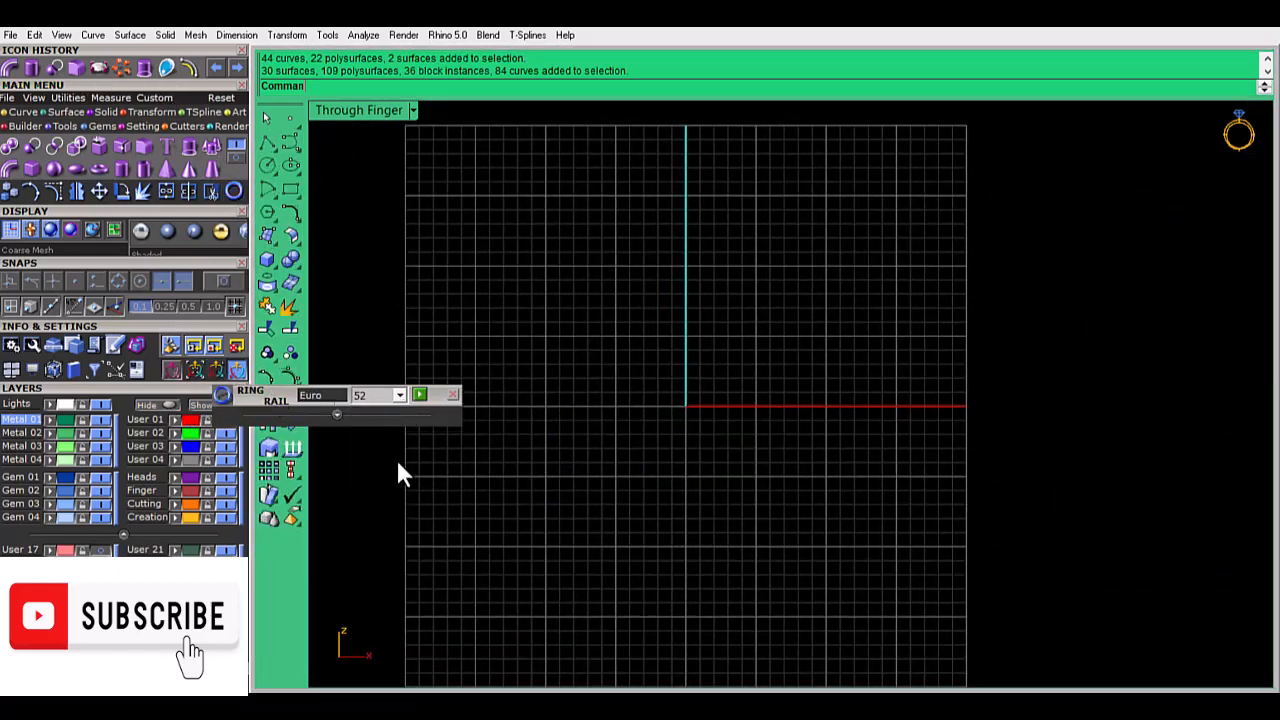
left_click(379, 492)
left_click(419, 394)
left_click(453, 394)
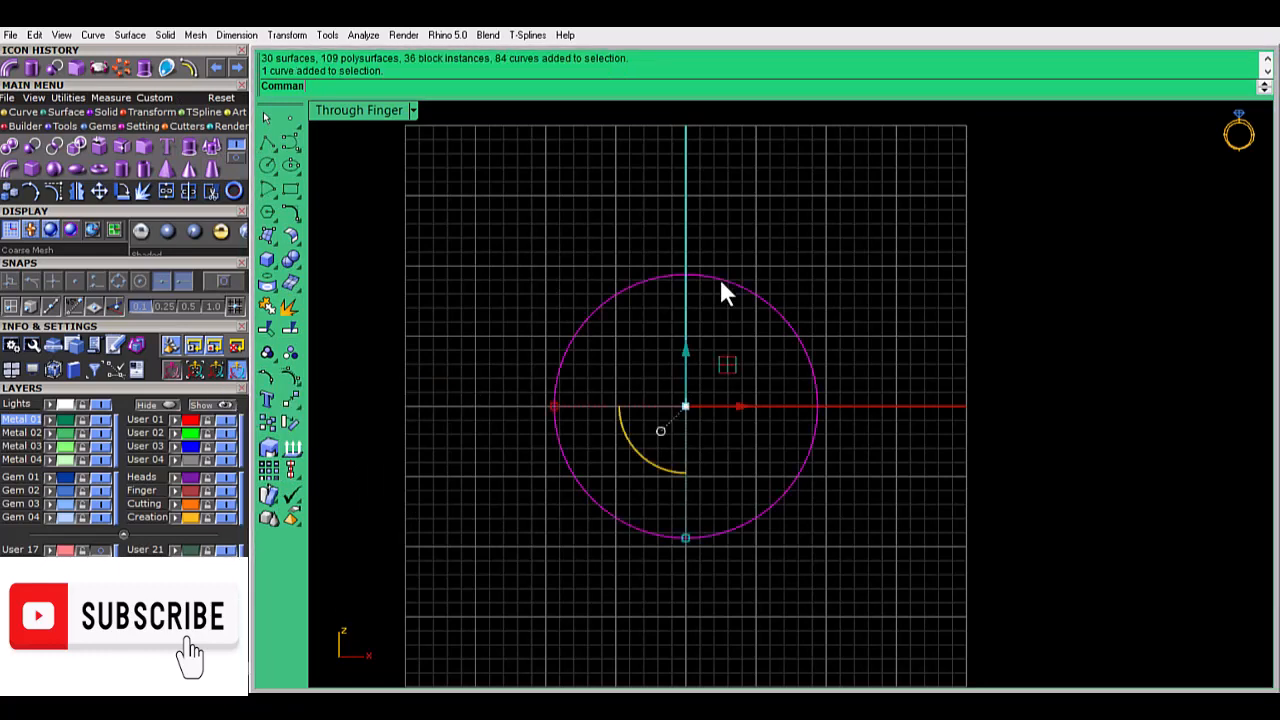
Draw a circle of diameter 9 centred on the origin in the Looking Down view
double_click(350, 111)
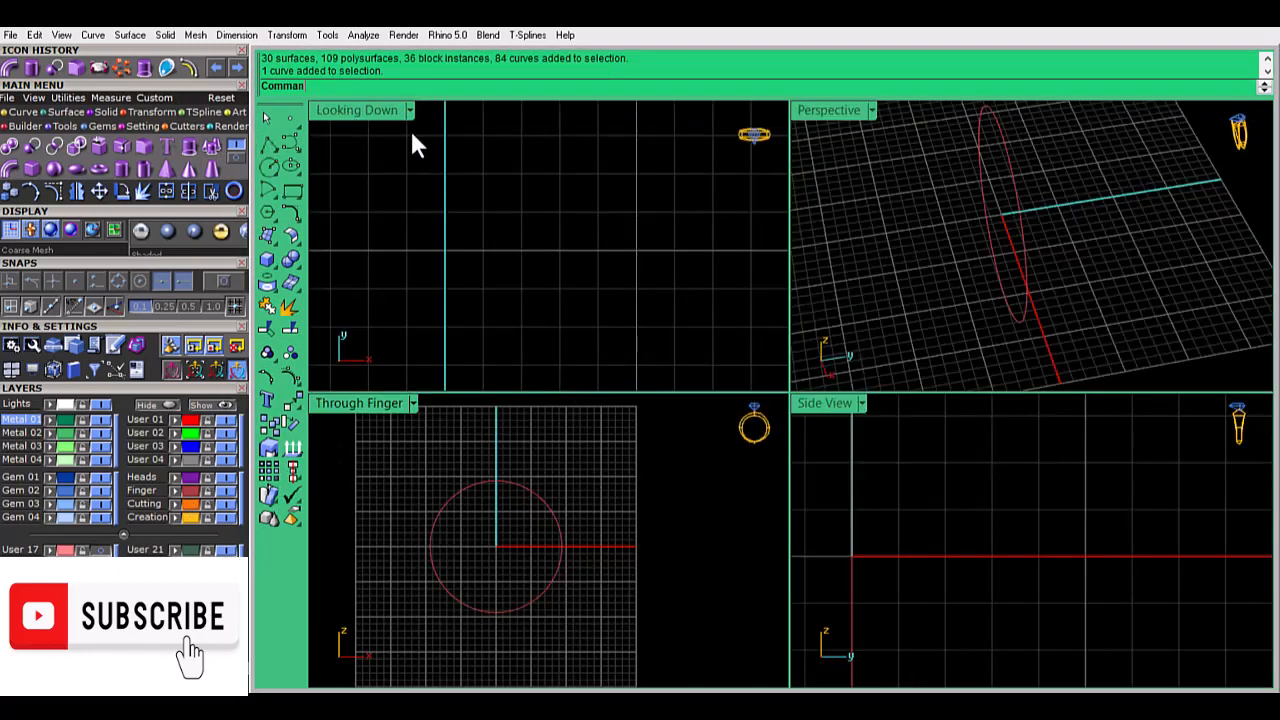
double_click(390, 111)
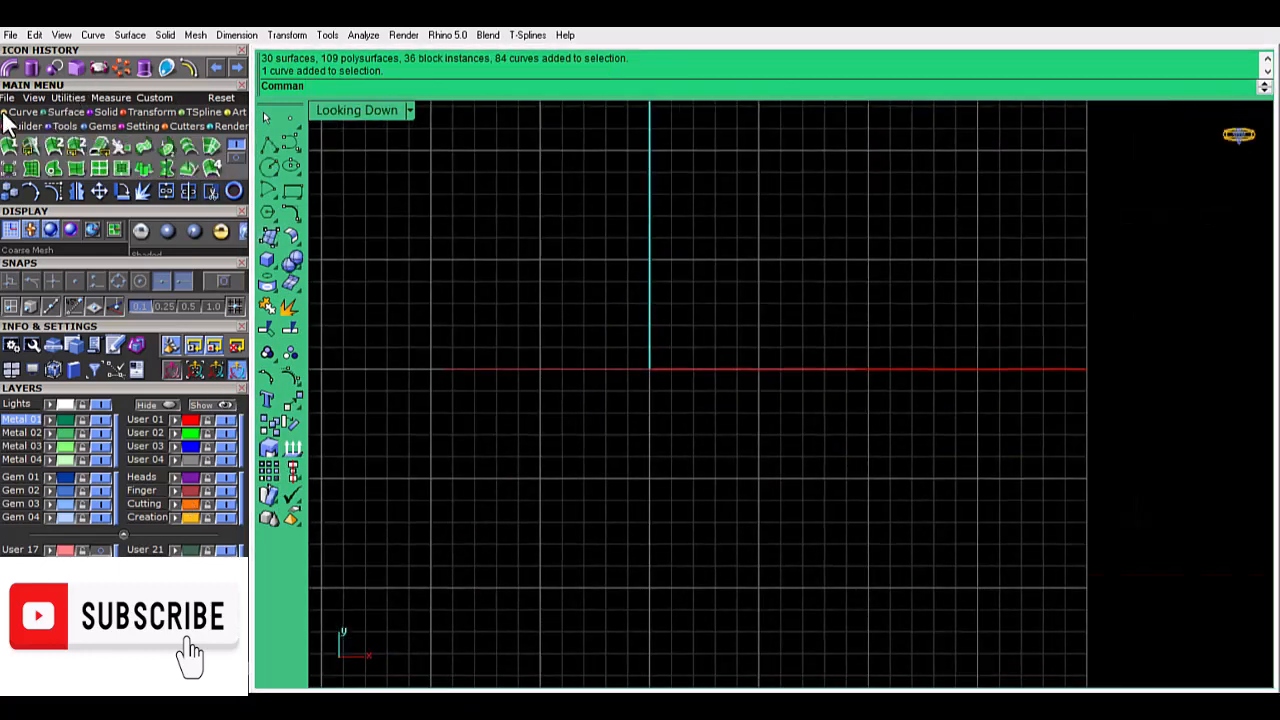
left_click(20, 112)
left_click(99, 145)
left_click(650, 369)
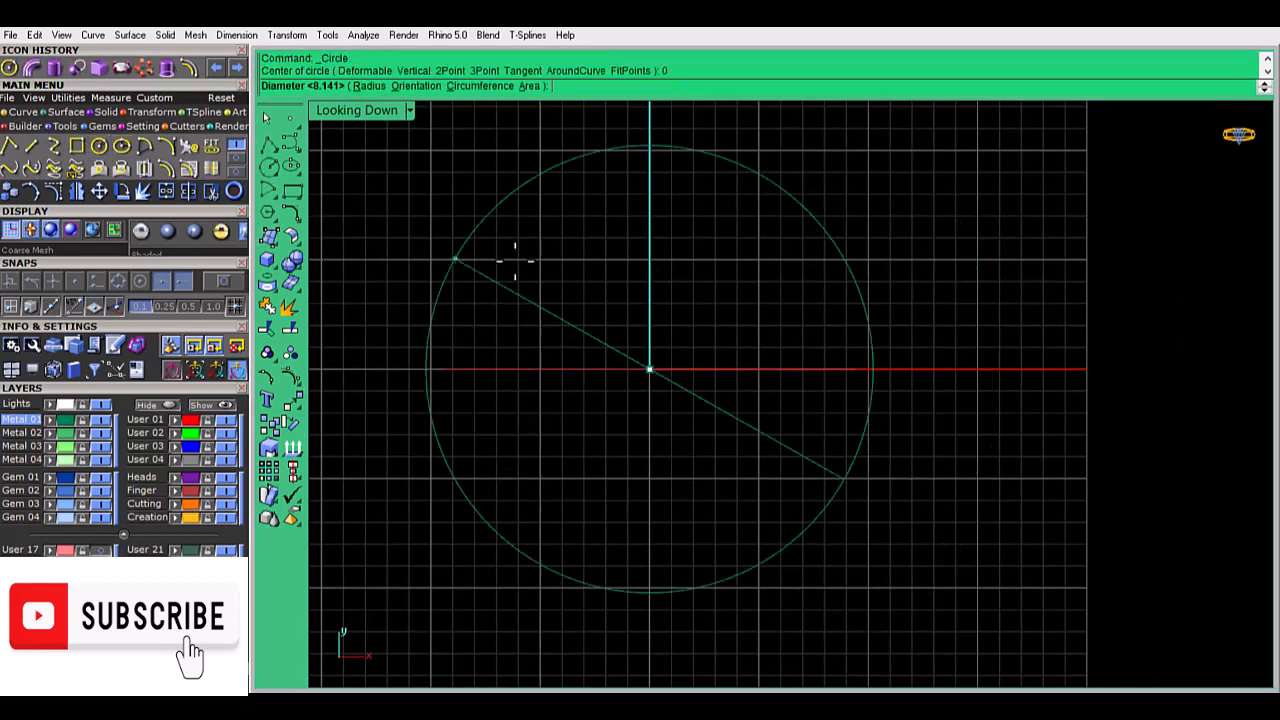
type("9")
key("Return")
Combine the flat circle and the ring rail with Curve from 2 Views to get circles wrapped on the rail
left_click(607, 288)
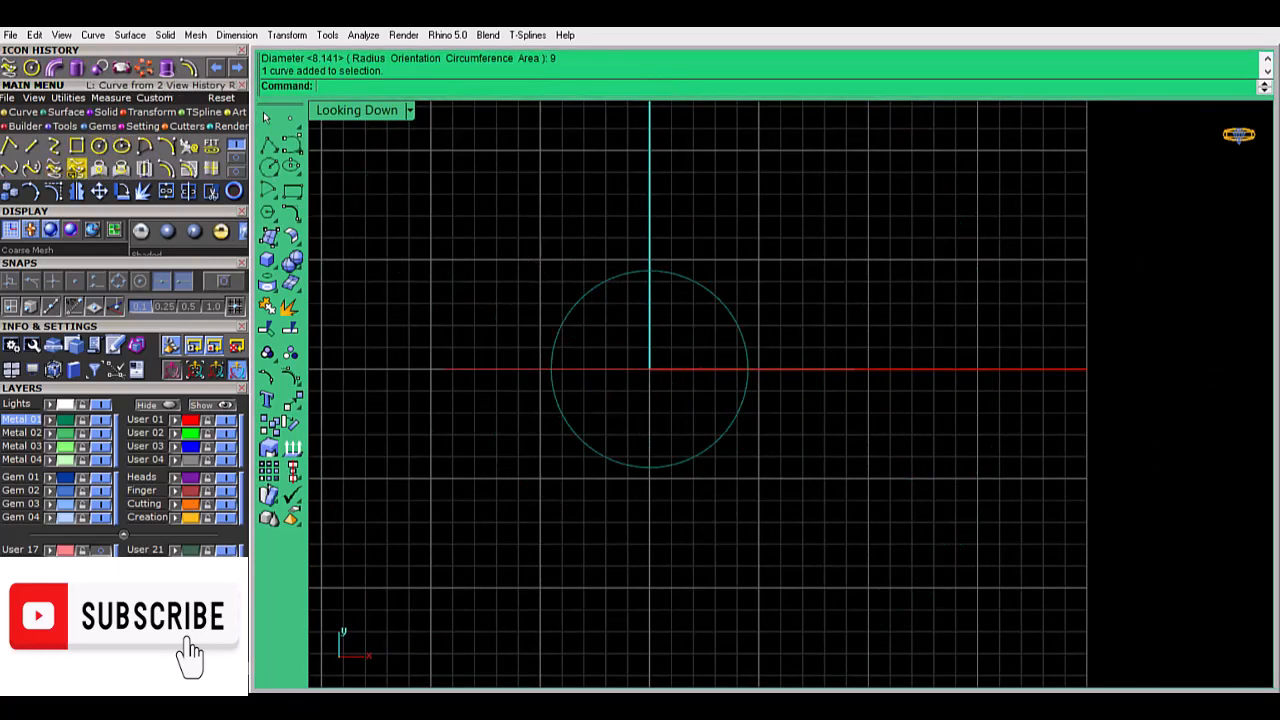
double_click(351, 111)
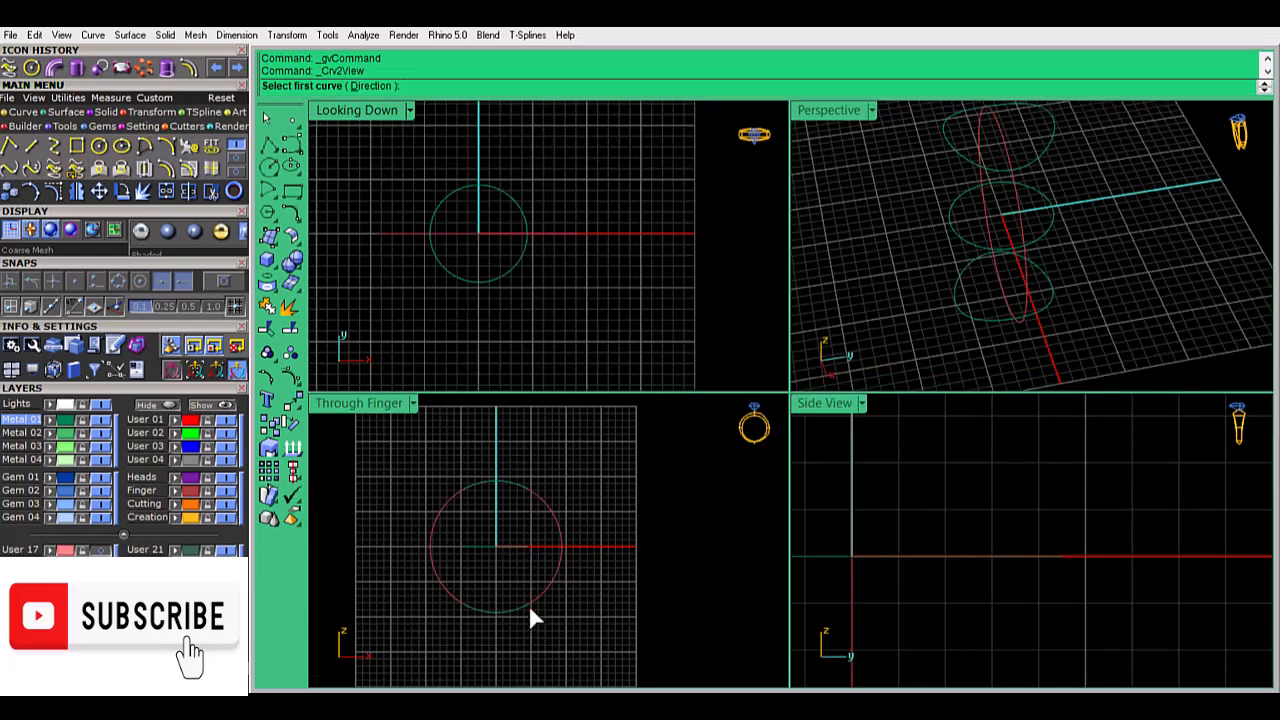
left_click(507, 610)
left_click(541, 664)
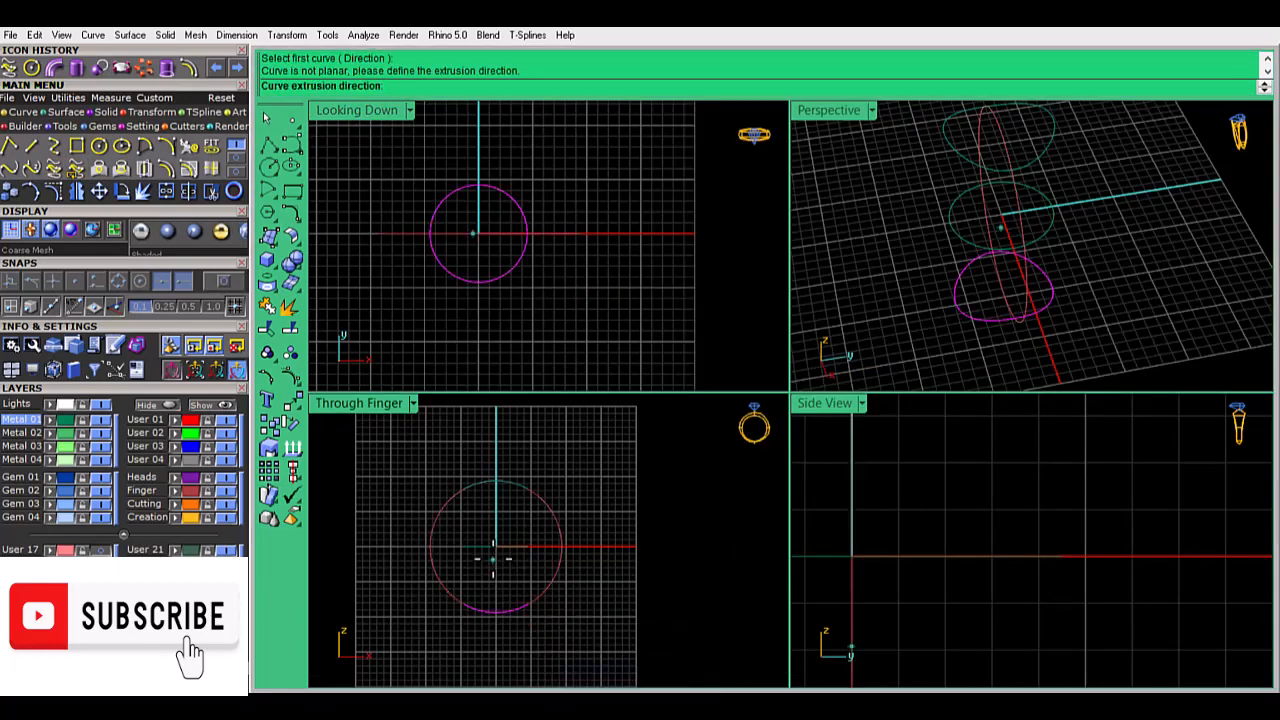
left_click(504, 609)
Delete the flat circle and the lower wrapped curve, leaving the ring rail and the upper wrapped curve
left_click(471, 578)
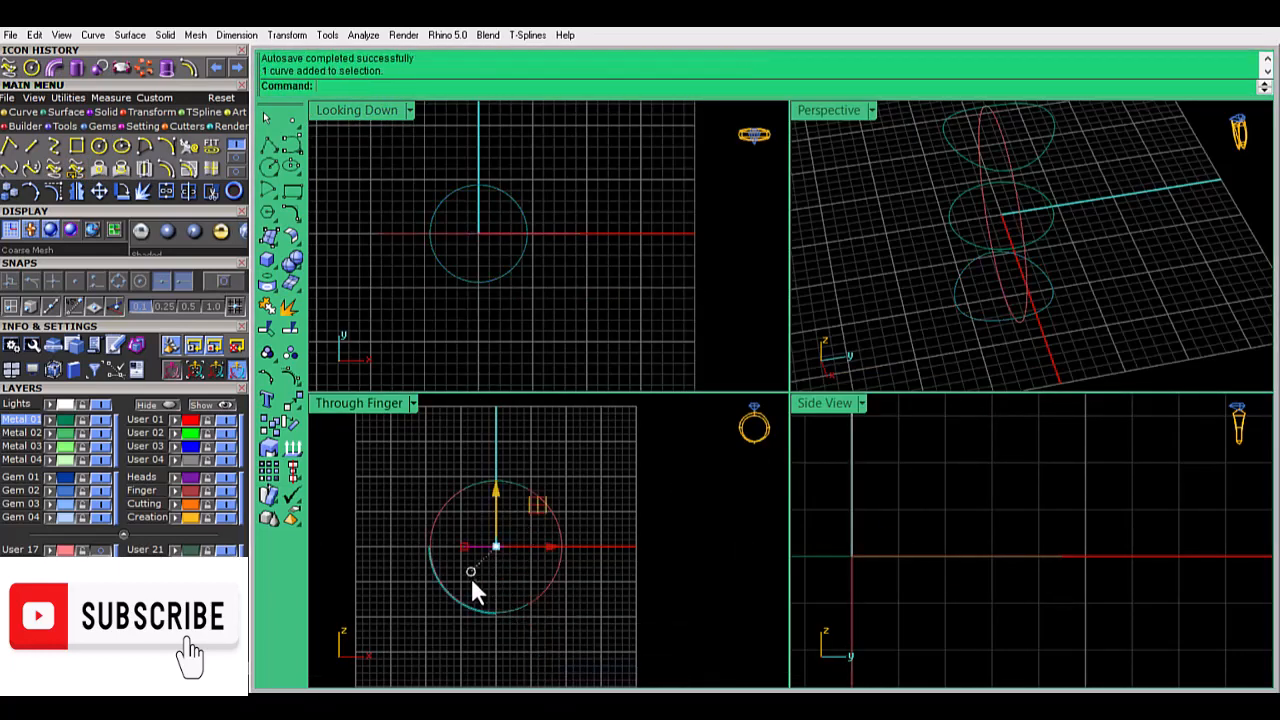
key("Delete")
left_click(503, 611)
left_click(541, 666)
key("Delete")
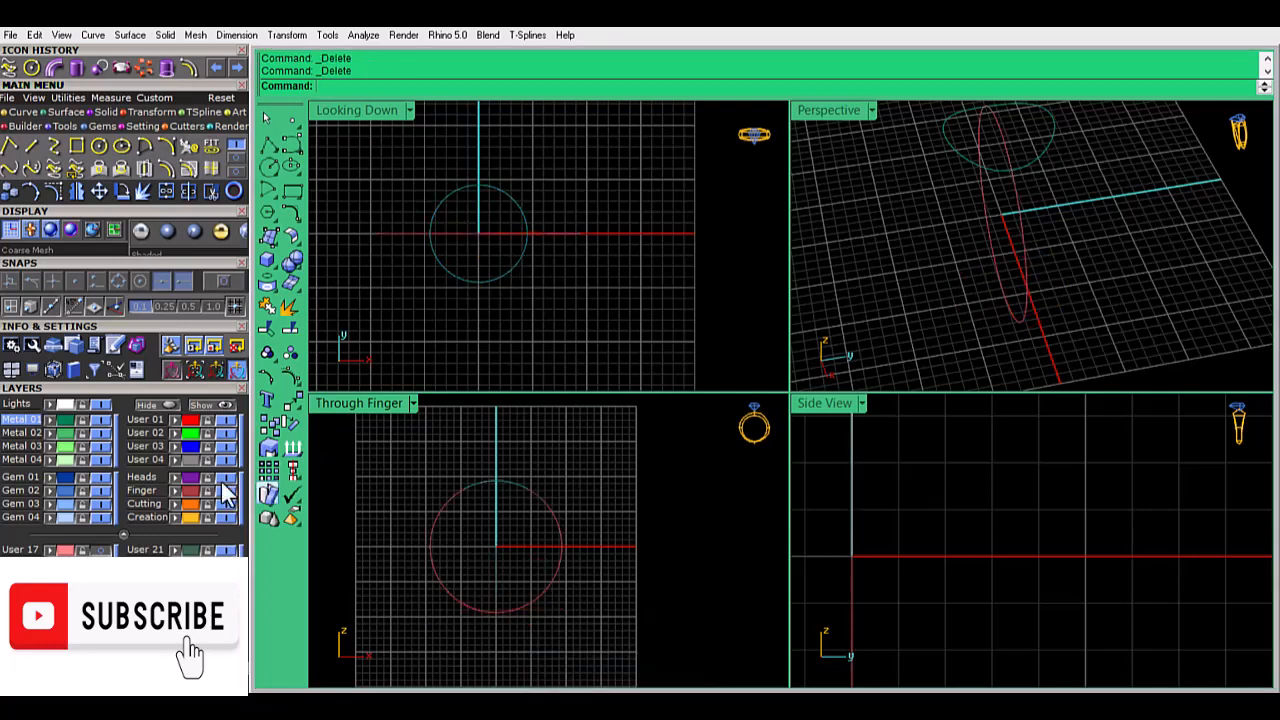
Assign the upper wrapped curve on the ring rail to the Cutting layer
left_click(497, 483)
left_click(545, 523)
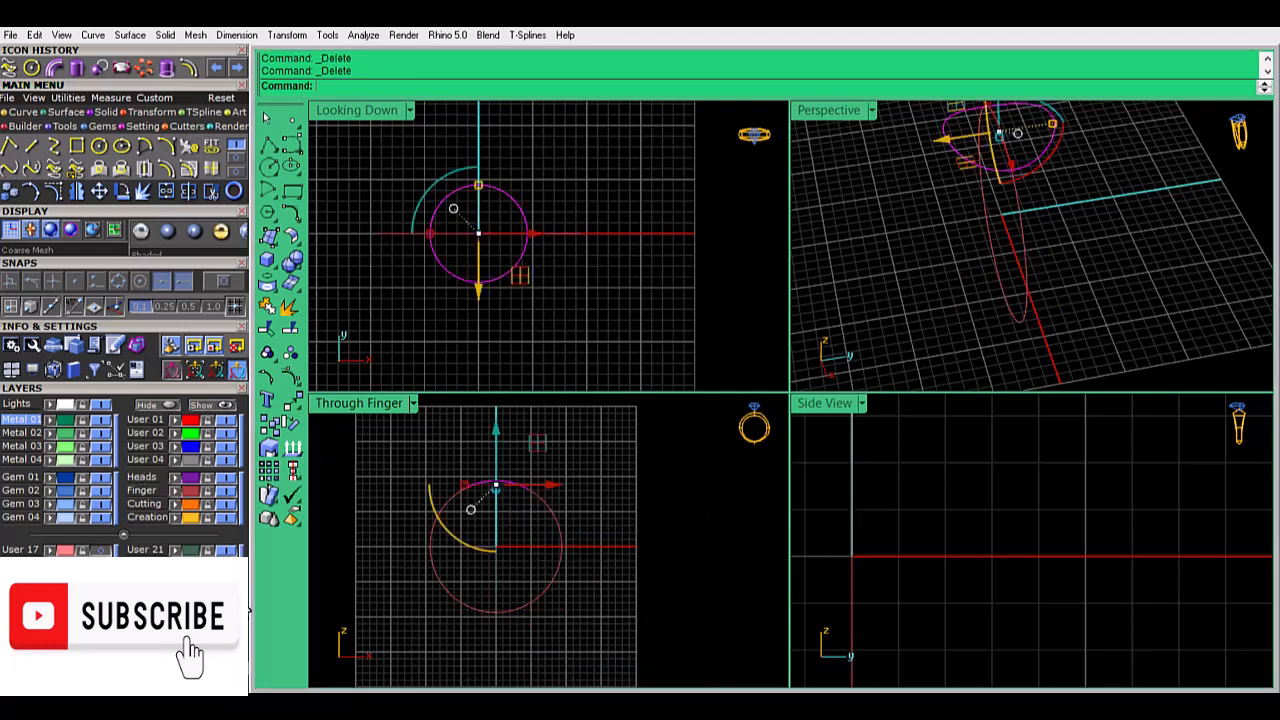
left_click(162, 505)
Unhide the halo head, select it without the ring rail and wrapped curve, and move it up above the rail
left_click(218, 409)
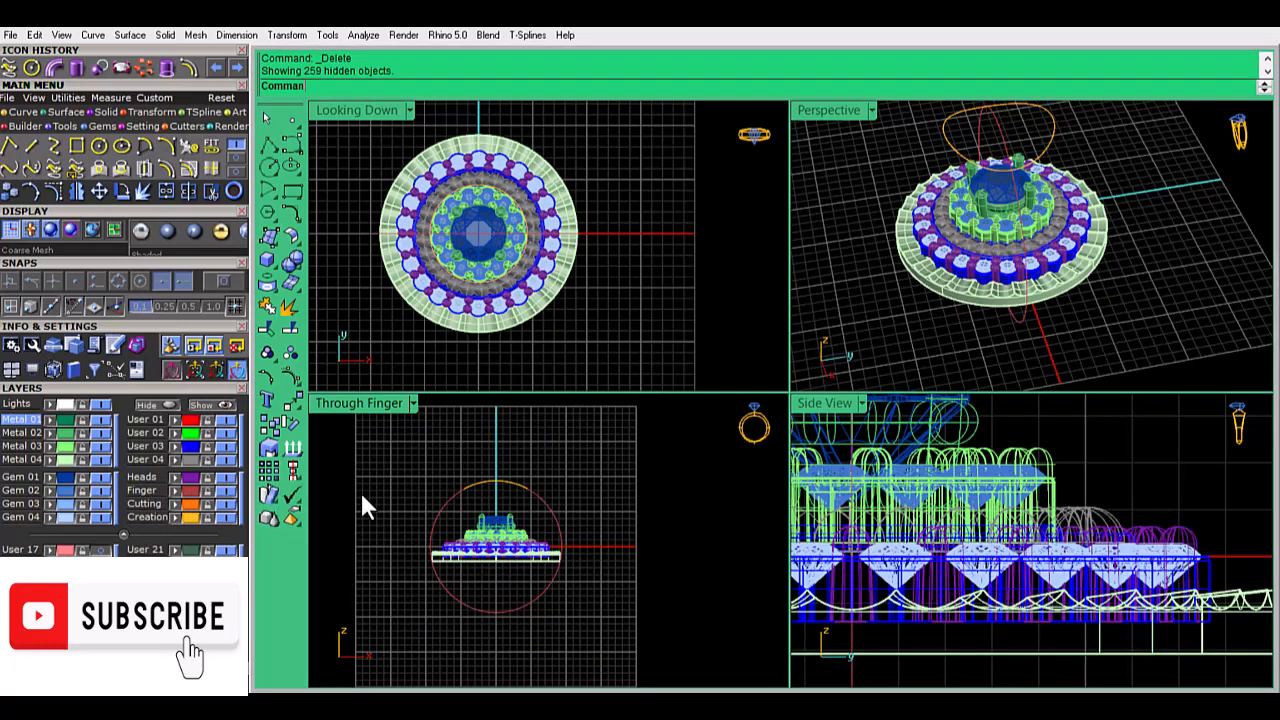
left_click_drag(357, 476, 614, 634)
left_click(453, 497, "ctrl")
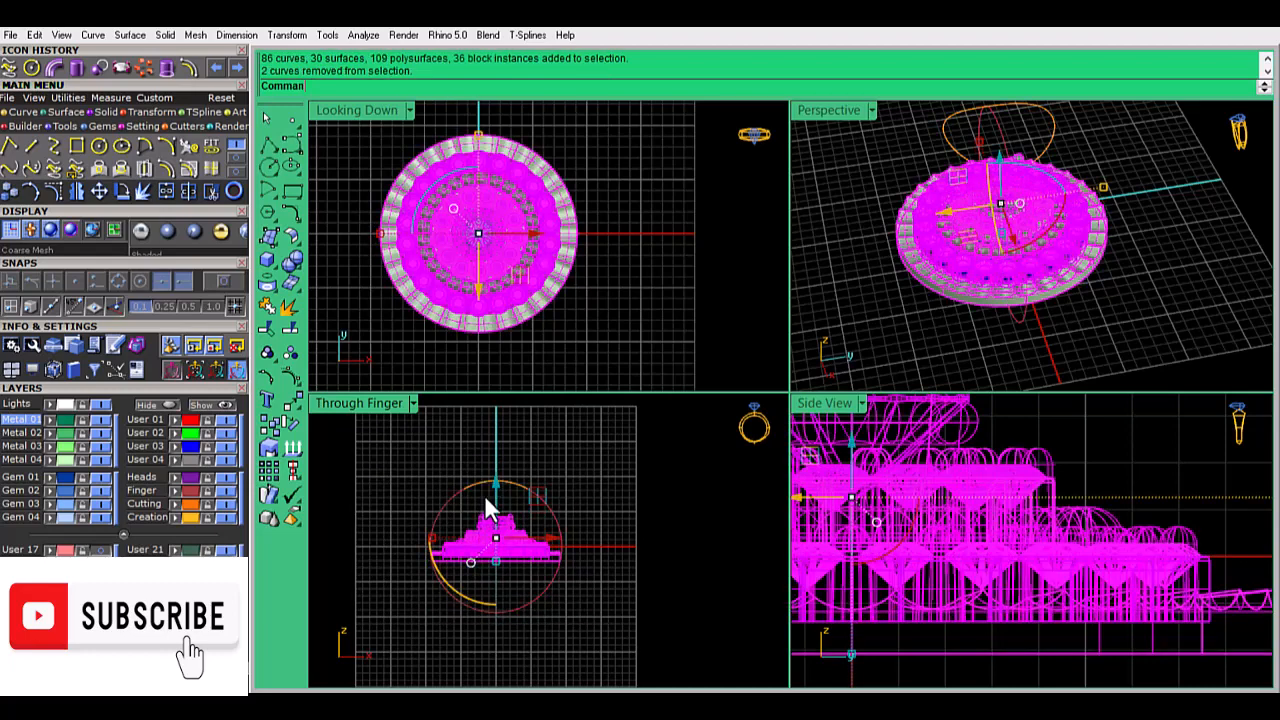
left_click_drag(494, 505, 369, 422)
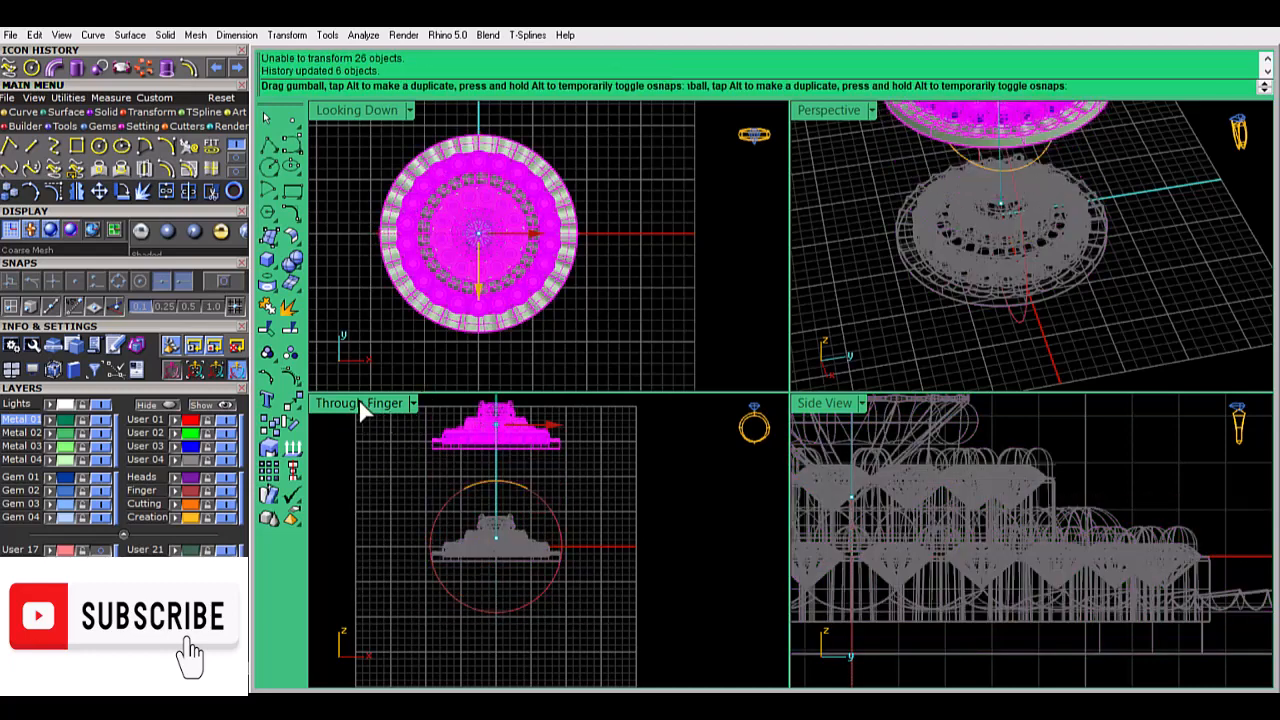
Lower the halo head closer to the ring rail in the Through Finger view
double_click(358, 403)
right_click_drag(676, 397, 674, 479)
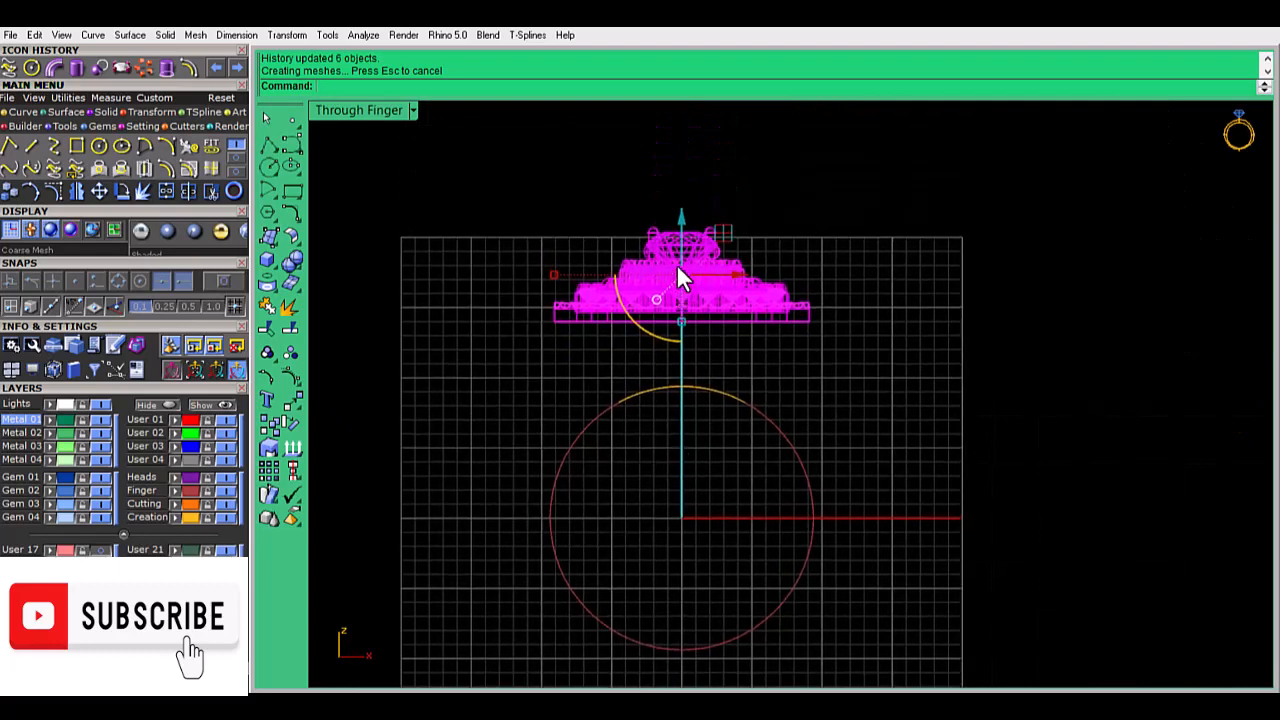
left_click_drag(680, 231, 681, 298)
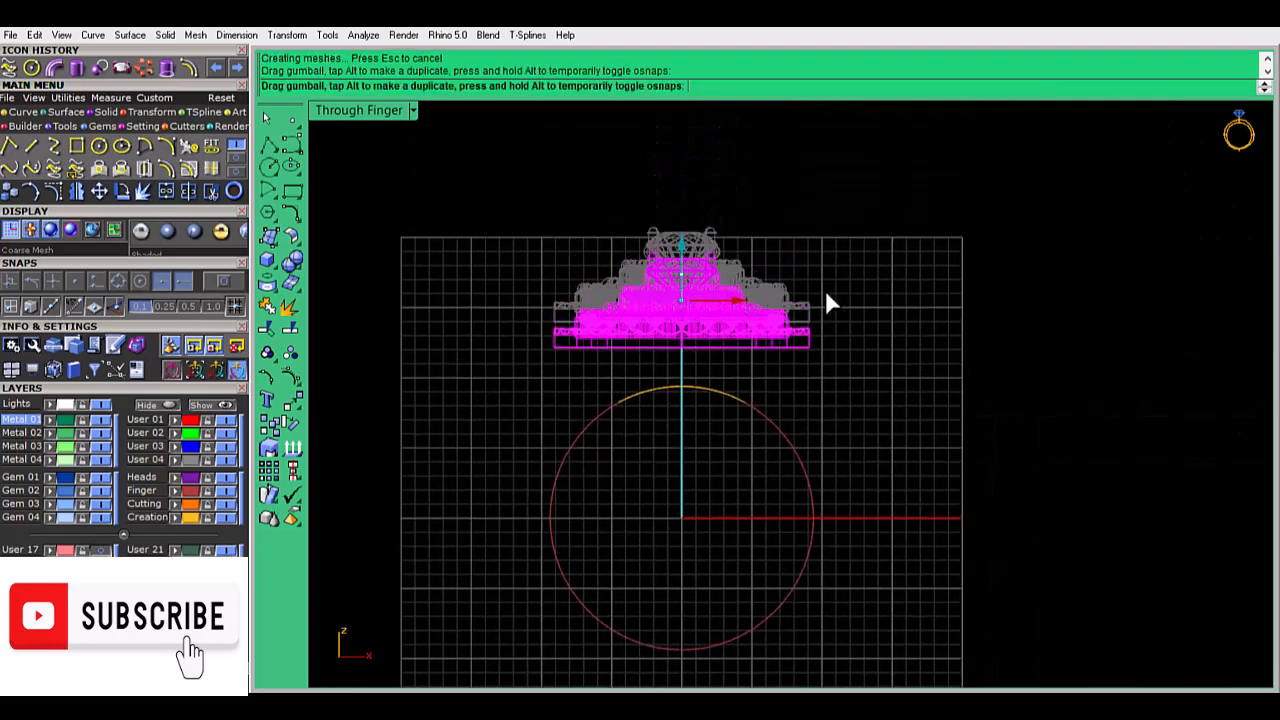
Hide the Finger layer, enable object snaps including Quad, and try to draw an interpolated curve on the scalloped edge's outer side
left_click(227, 491)
left_click(52, 146)
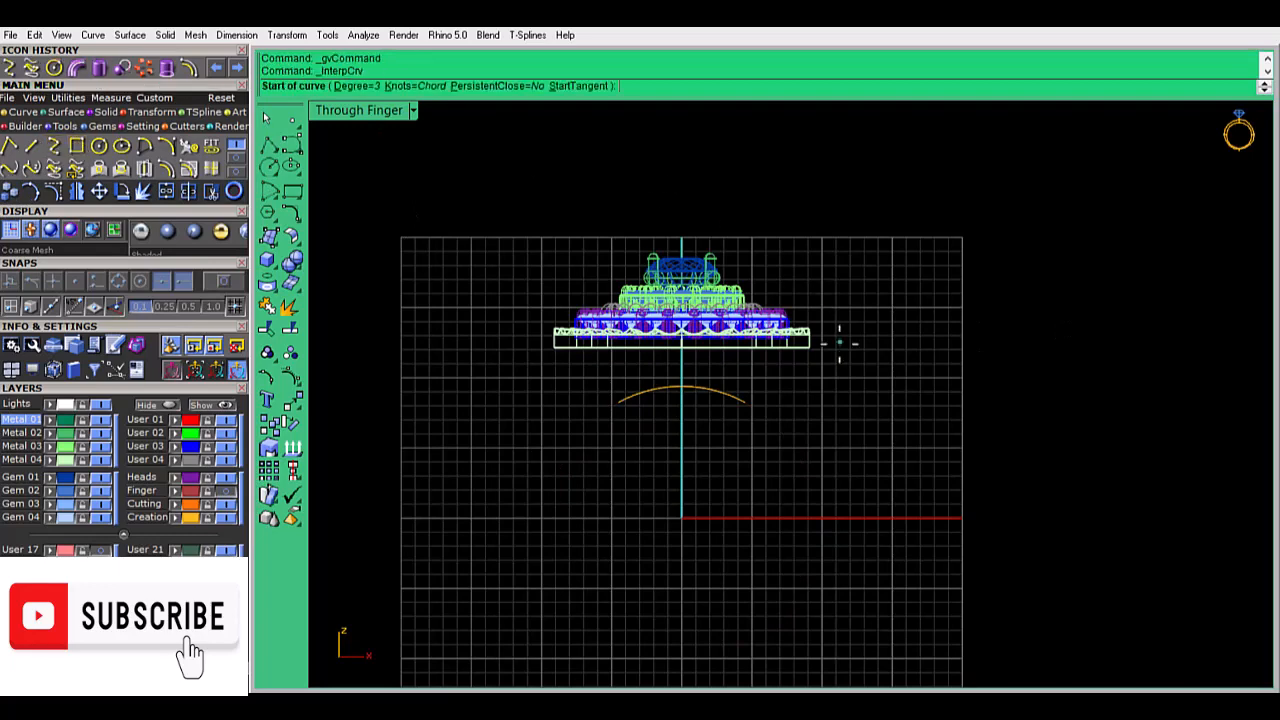
left_click(220, 280)
scroll(785, 370, "up", 4)
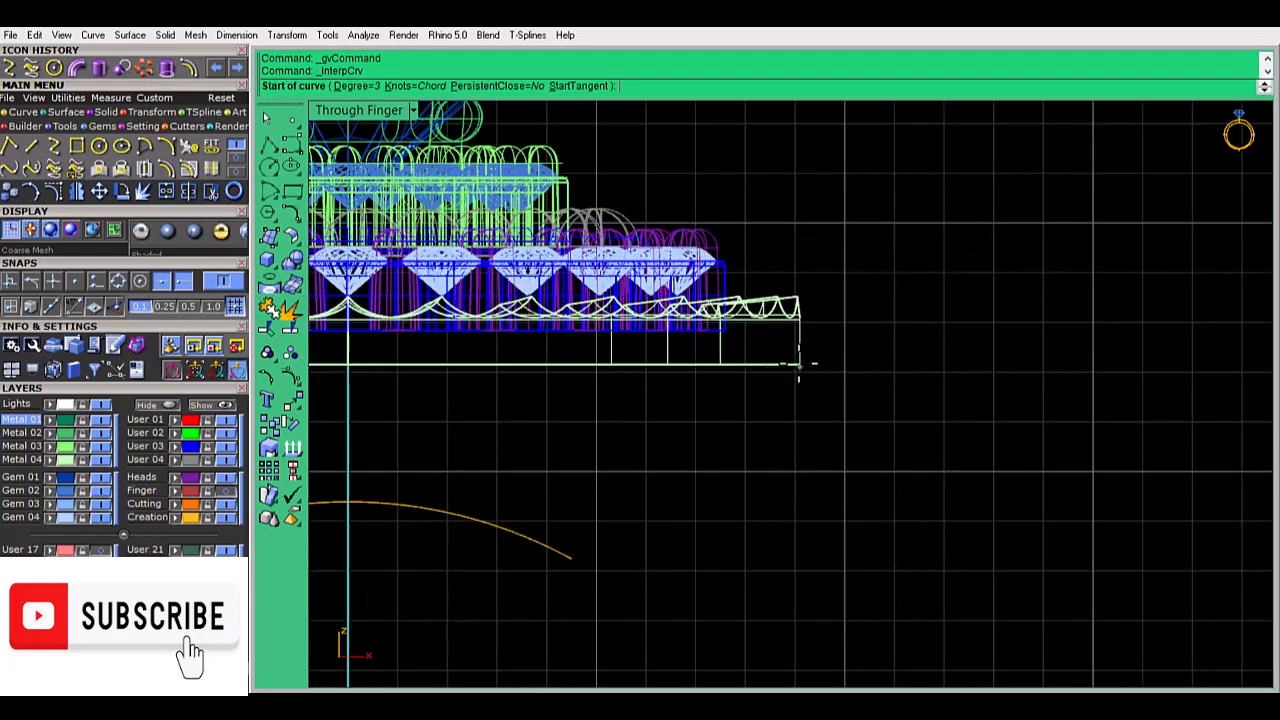
left_click(96, 280)
left_click(118, 280)
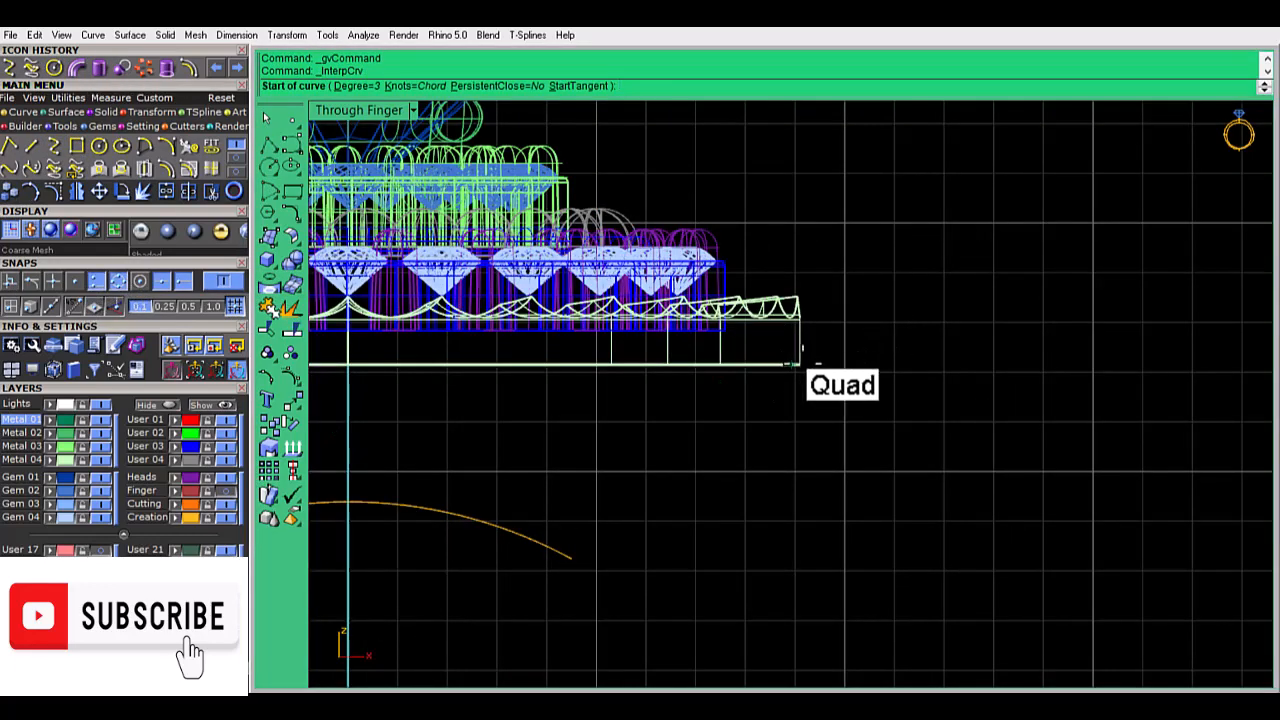
left_click(797, 298)
left_click(799, 362)
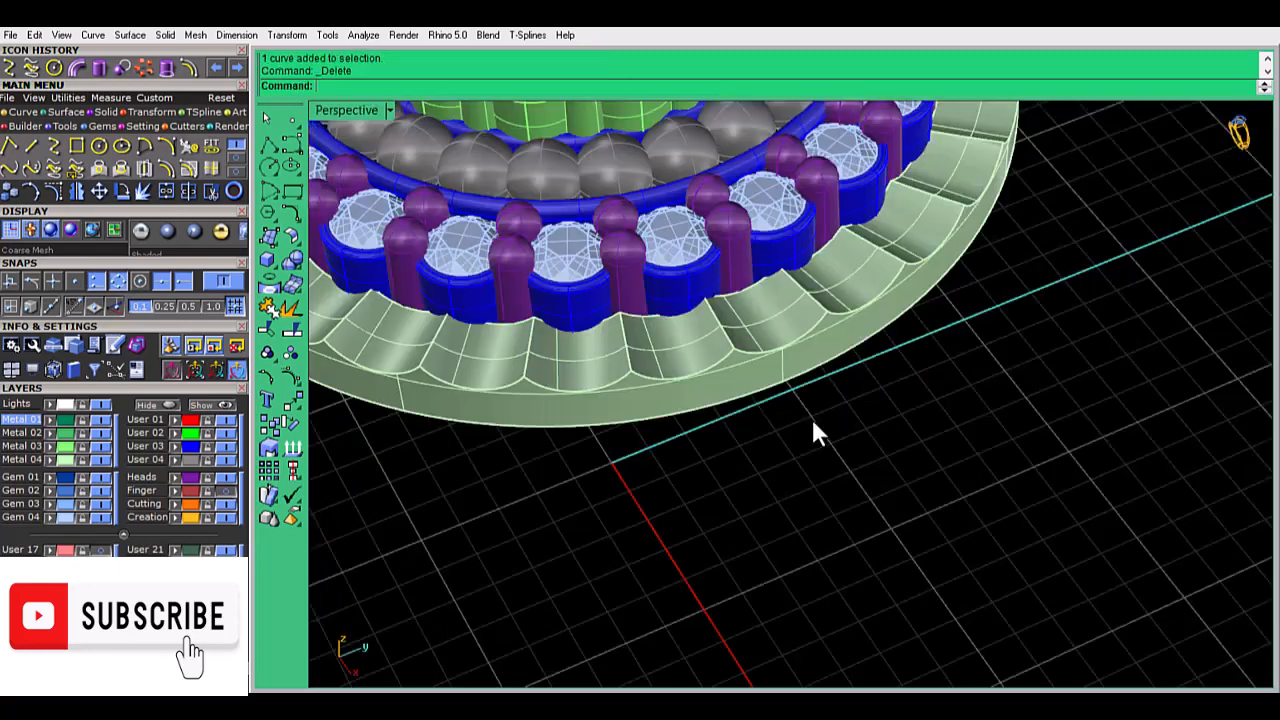
Draw an interpolated curve from the outer rim of the scalloped edge, arcing down and inward past the end of the wrapped curve
left_click(783, 349)
left_click(783, 393)
right_click_drag(786, 472, 769, 403)
scroll(772, 405, "down", 8)
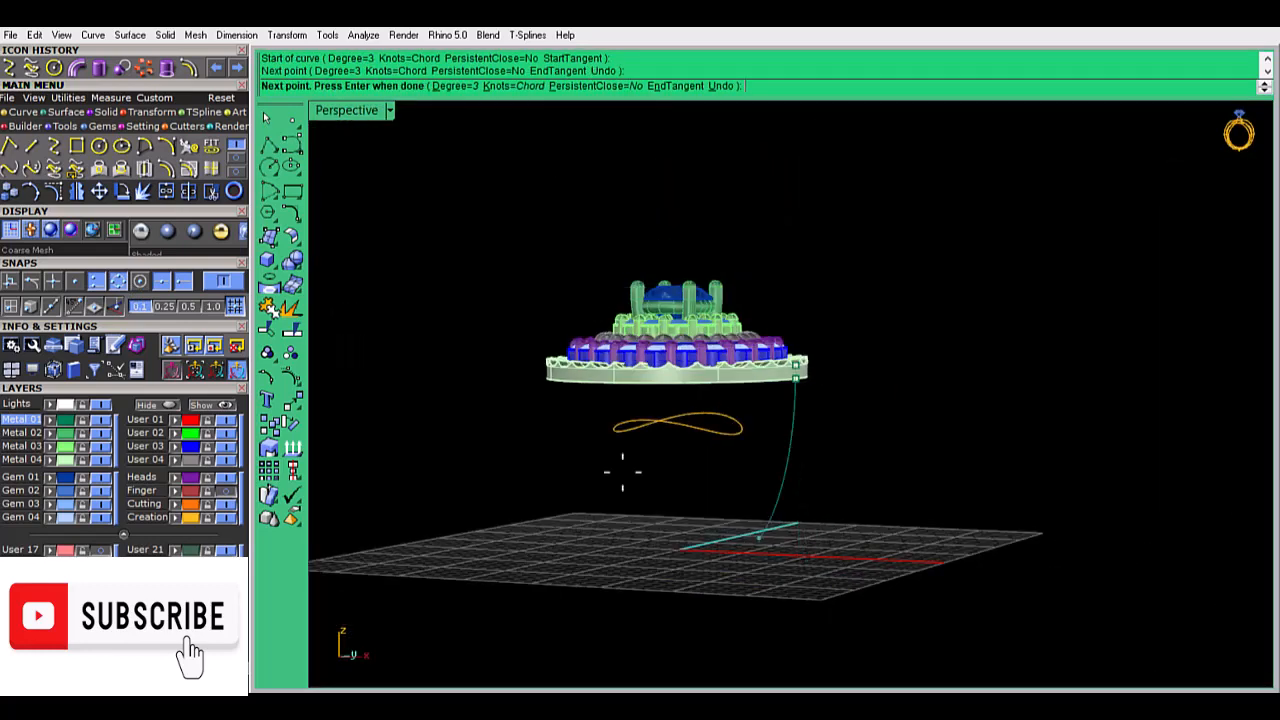
double_click(362, 118)
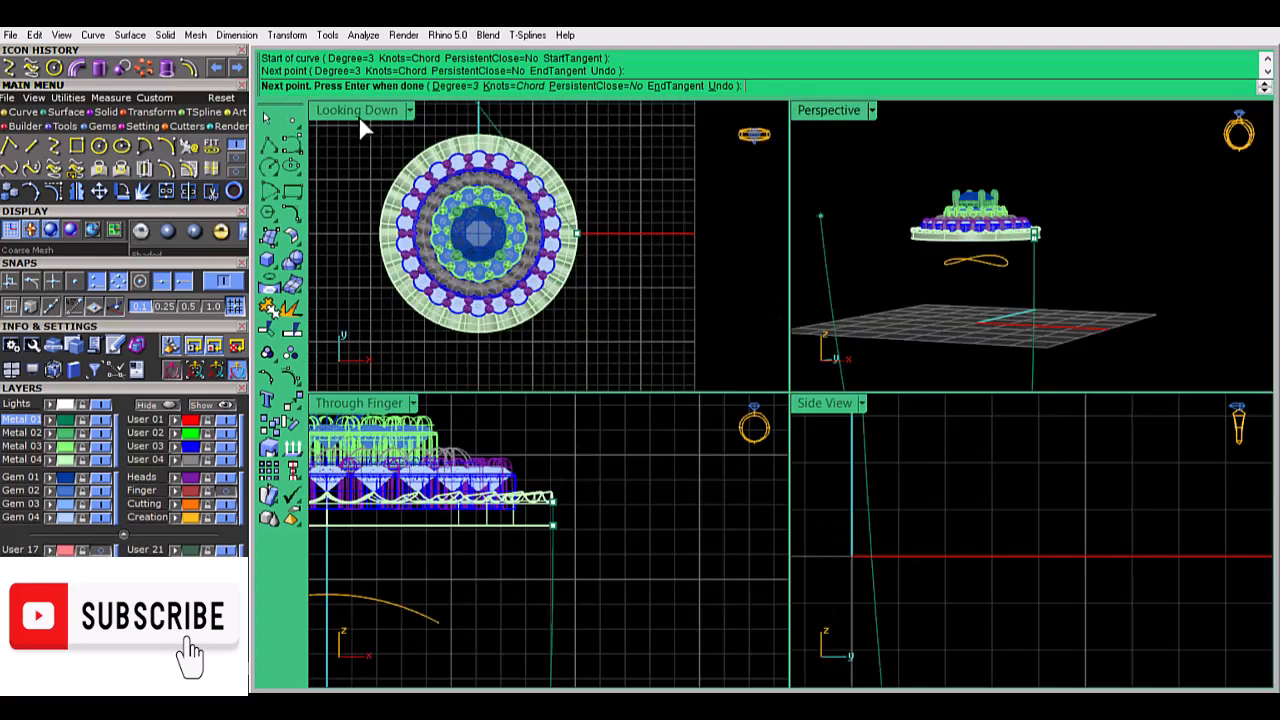
left_click(518, 582)
left_click(437, 620)
left_click(402, 633)
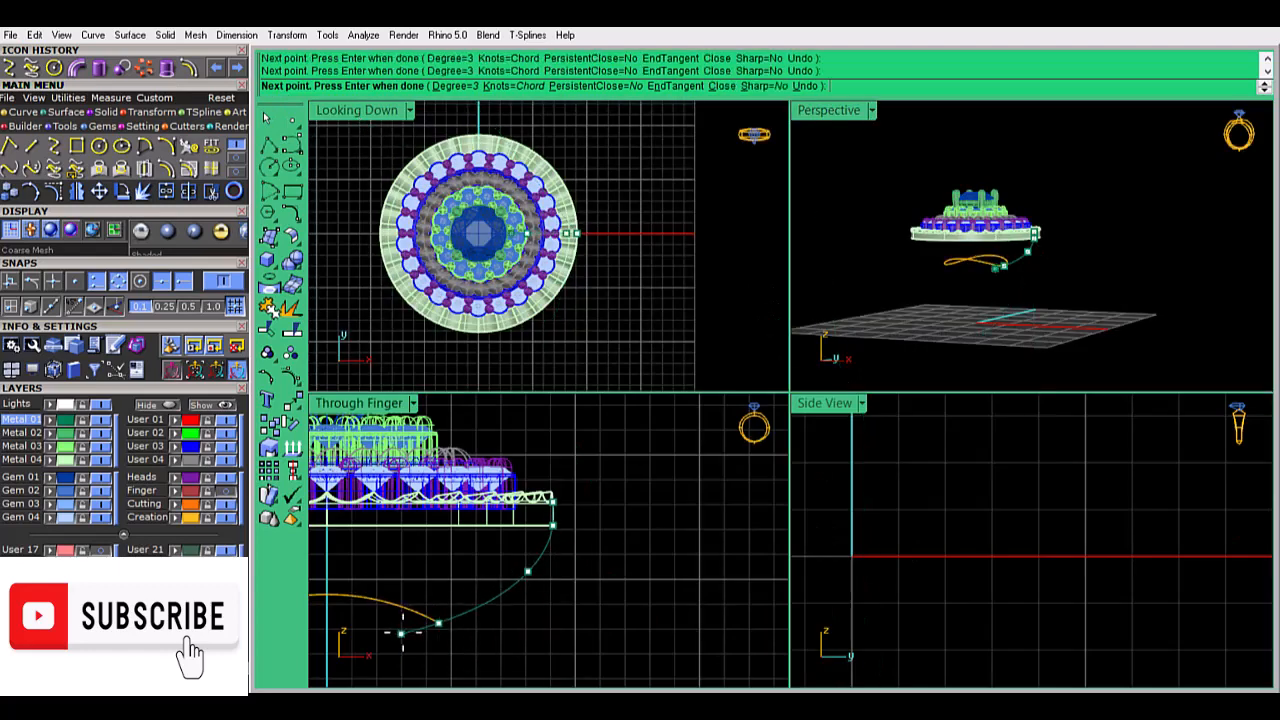
key("Return")
Show the arc curve's edit points and shift its three upper points inward by -0.02
left_click(530, 570)
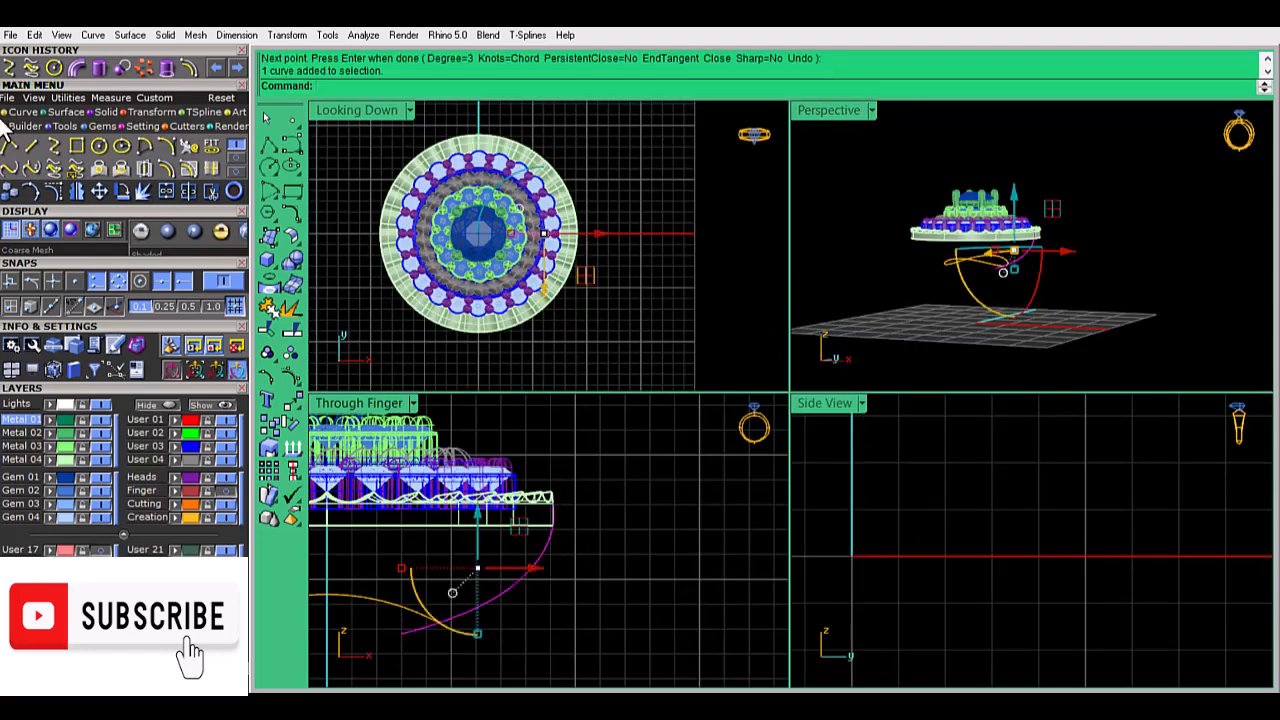
left_click(186, 148)
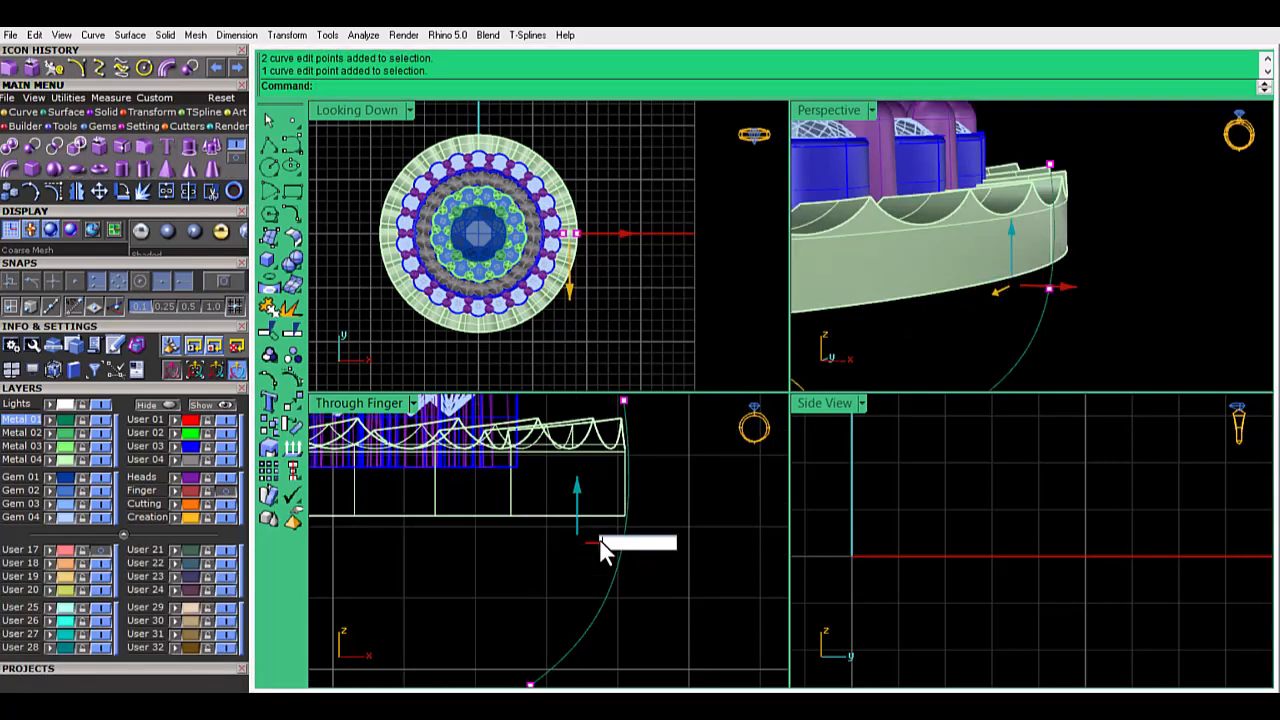
key("Return")
type("-")
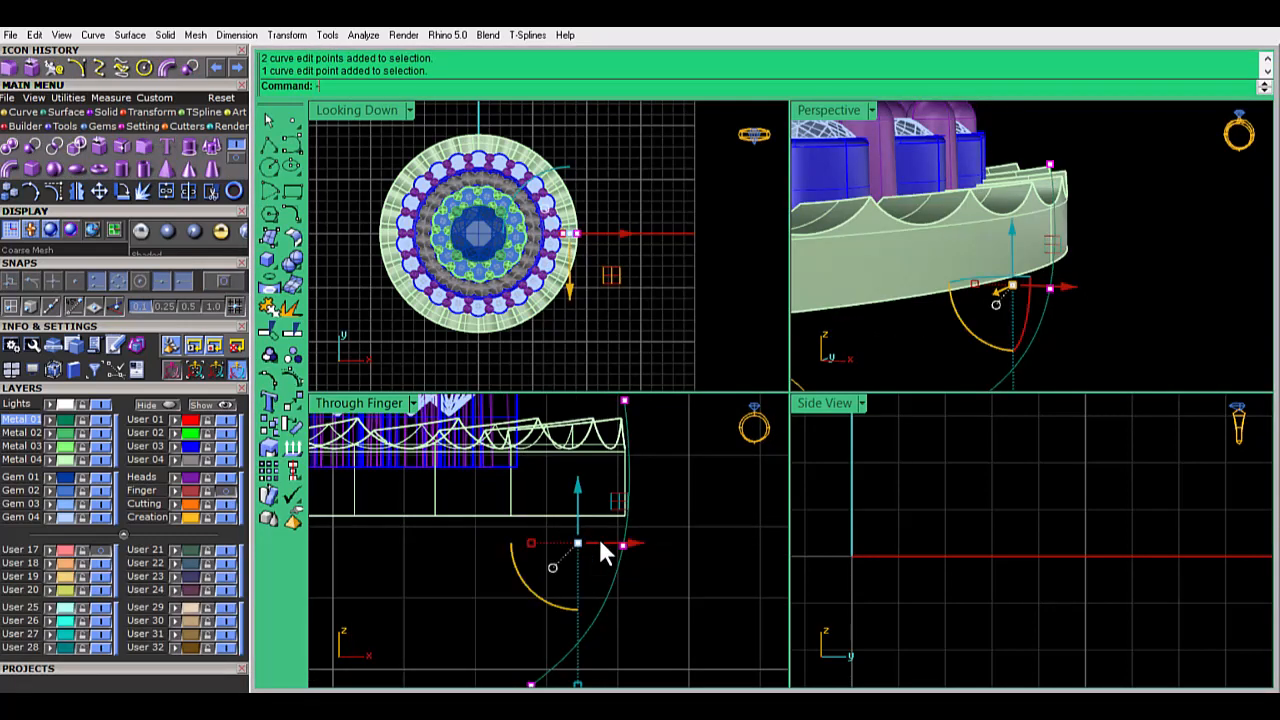
type("0.02")
key("Return")
left_click(600, 543)
type("-0.0")
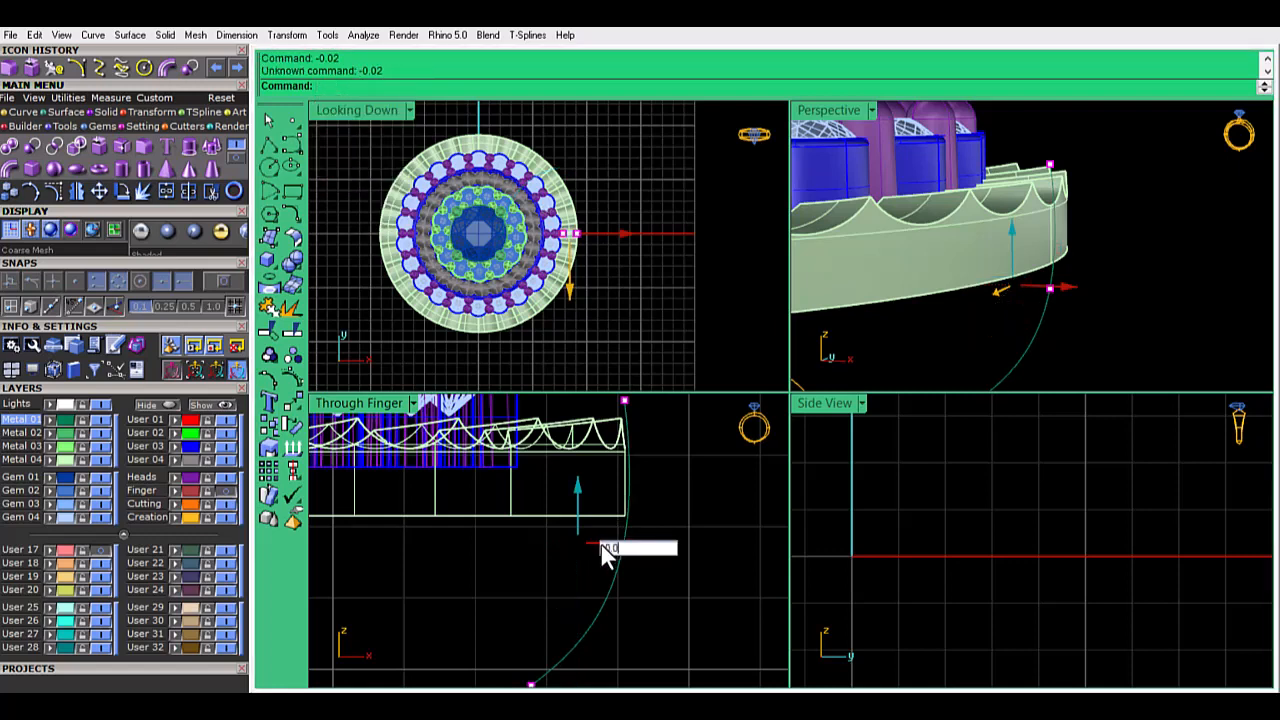
type("2")
key("Return")
left_click(601, 545)
key("Return")
left_click(681, 478)
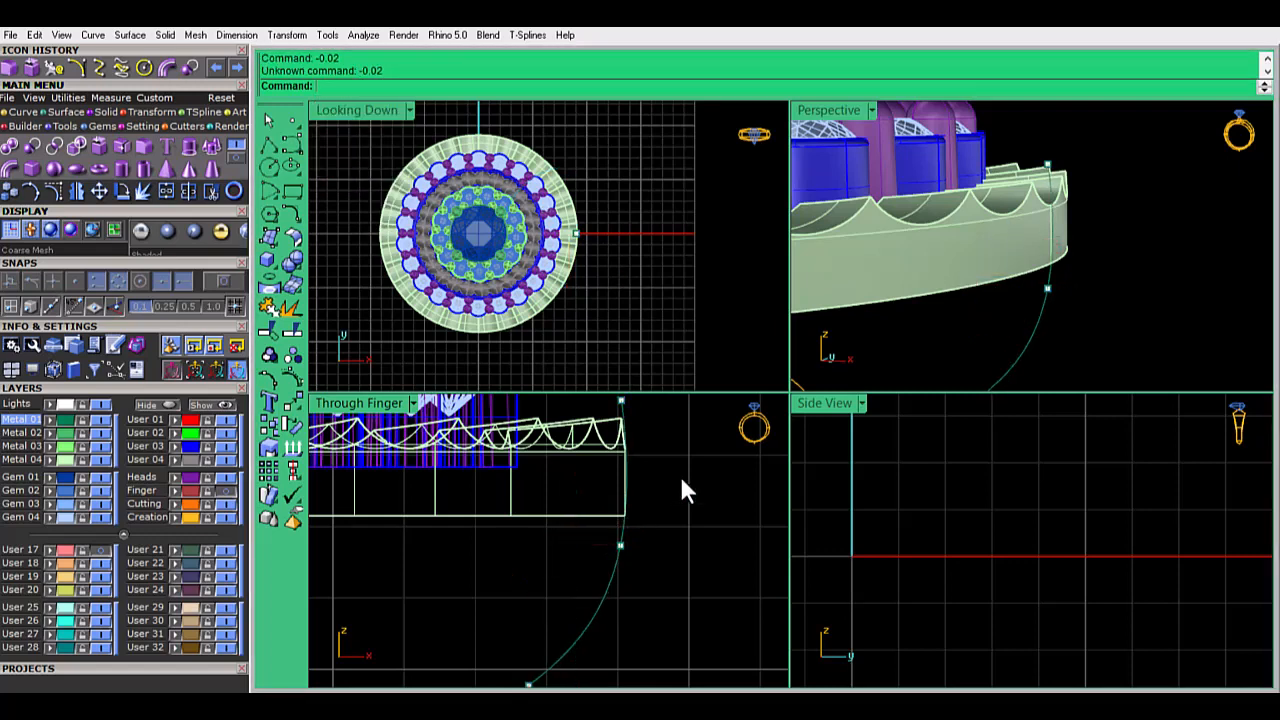
Close the edit points and rebuild the arc curve
scroll(654, 534, "down", 6)
key("Escape")
left_click(637, 555)
left_click(98, 67)
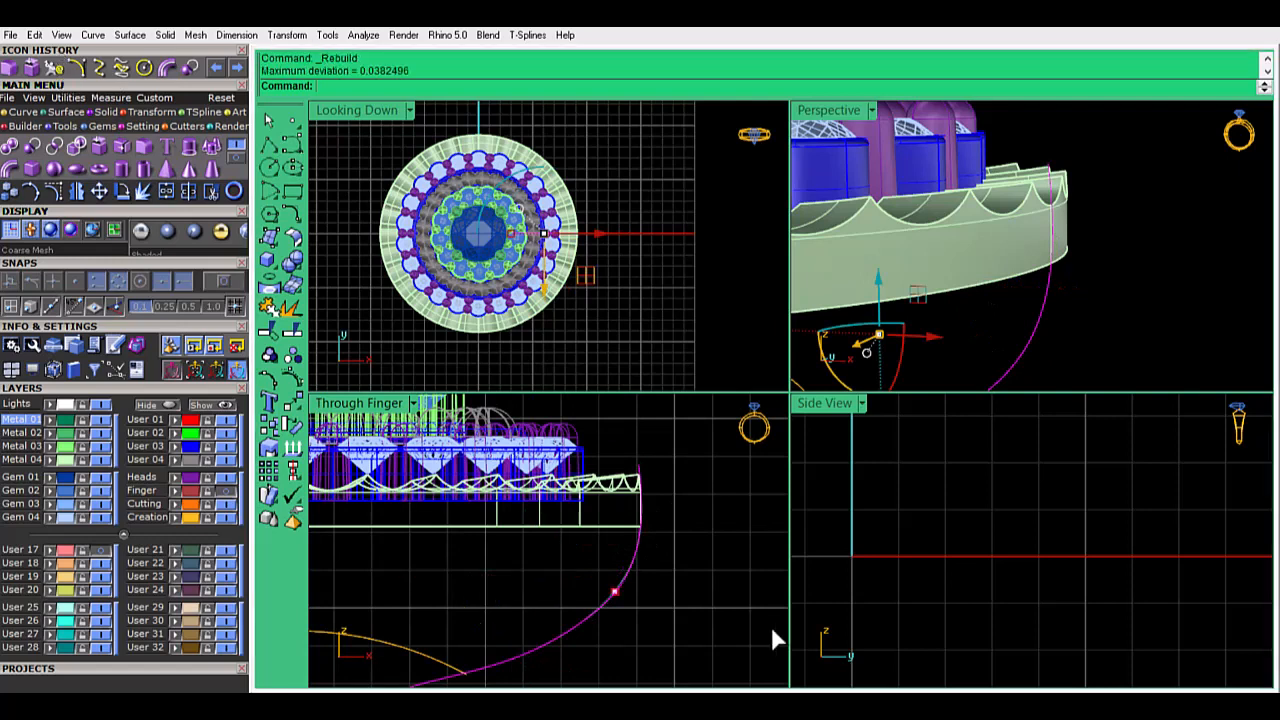
key("Return")
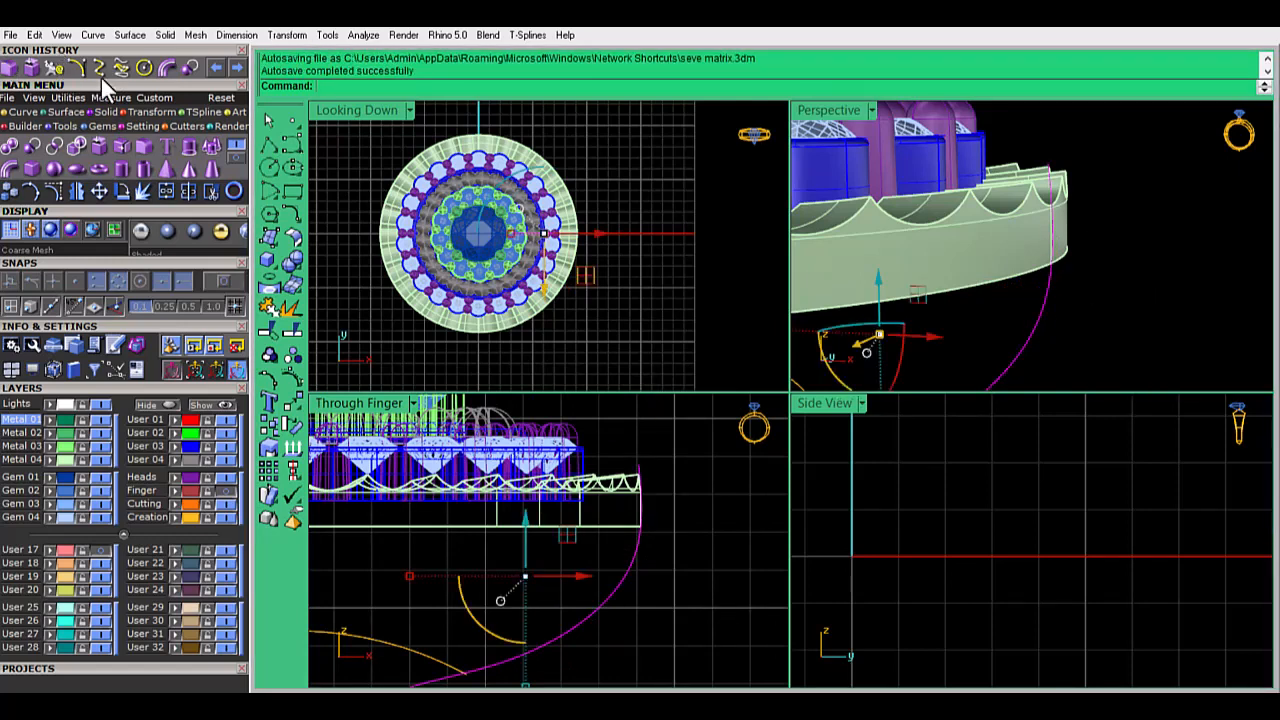
Create an uncapped pipe along the rebuilt arc curve with a start and end radius of 0.4
left_click(167, 67)
key("Return")
key("Return")
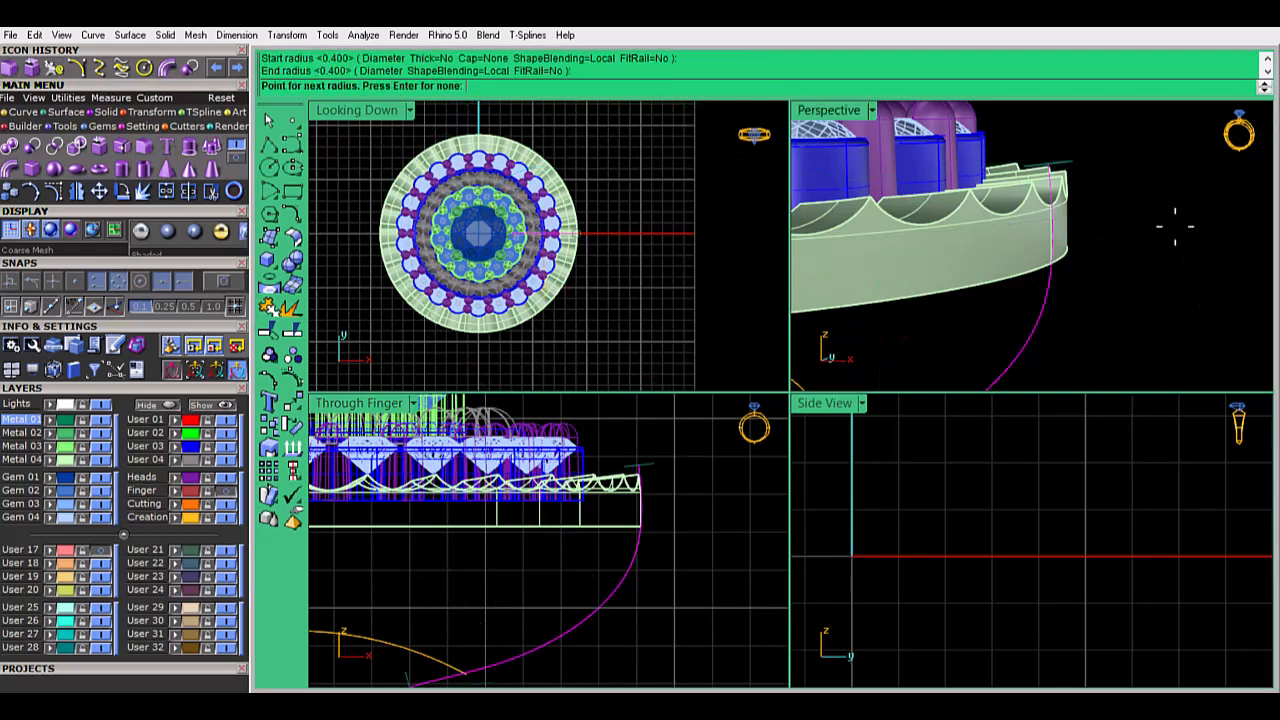
key("Return")
right_click_drag(1156, 227, 1049, 273)
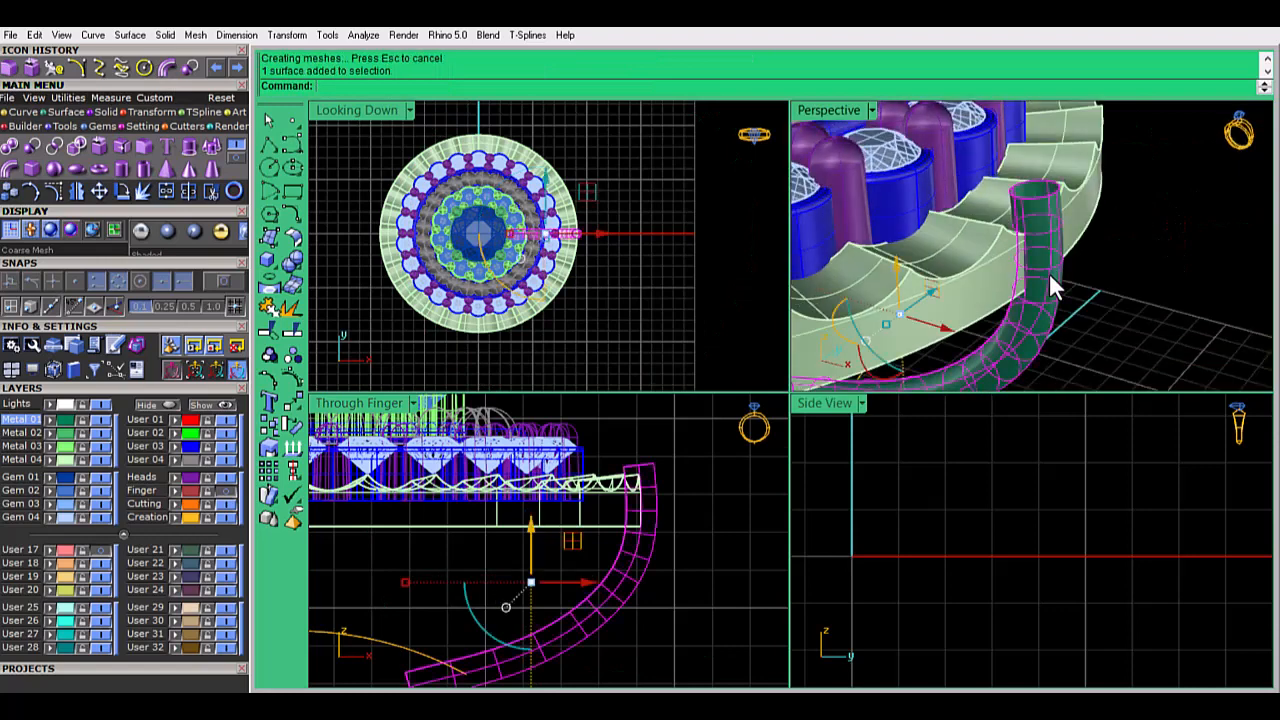
Cap the open pipe and fillet its upper end edge with a radius of 0.3
left_click(104, 146)
left_click(145, 147)
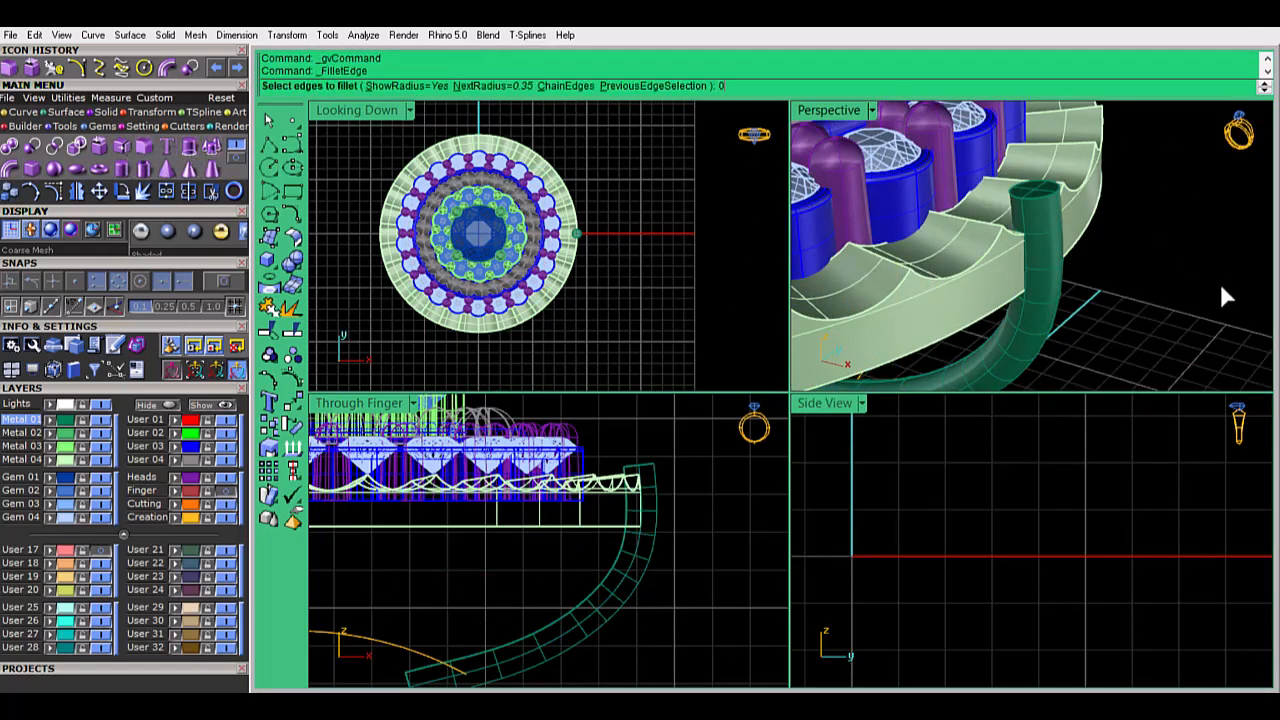
scroll(979, 246, "down", 5)
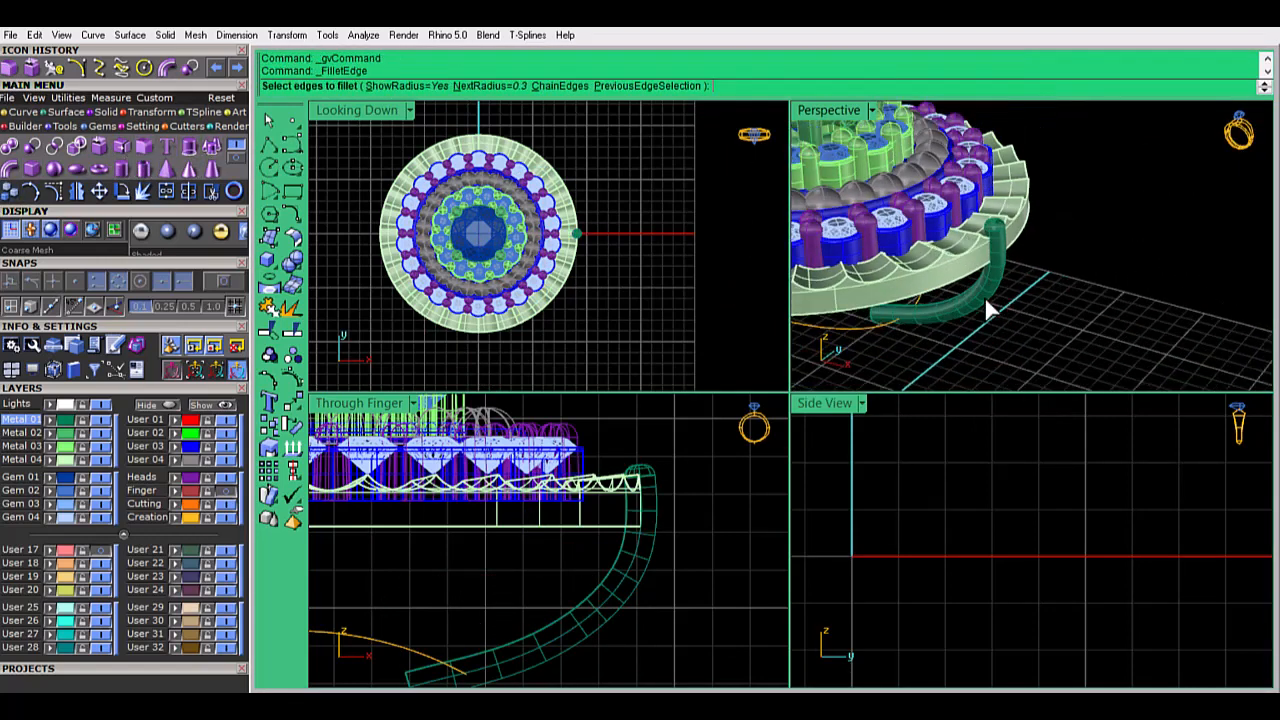
key("Escape")
Polar array the filleted pipe around the origin with 30 items over 360 degrees
left_click(992, 262)
left_click(150, 113)
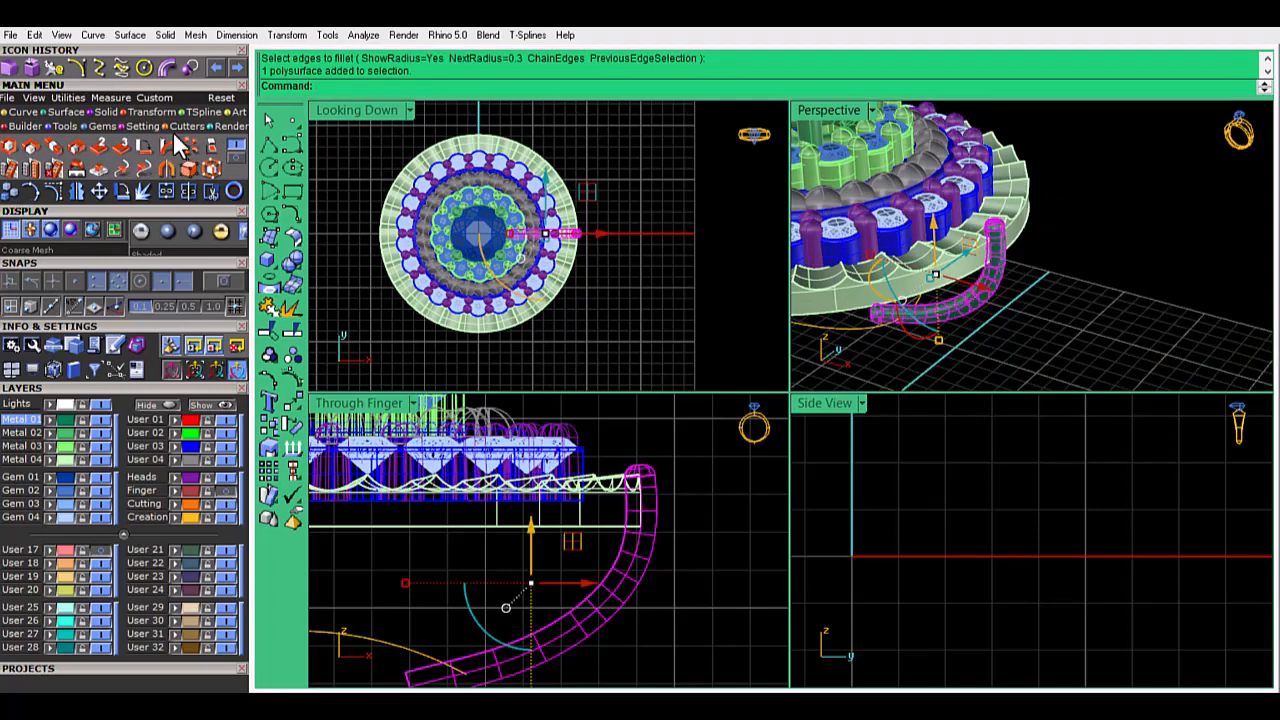
left_click(186, 144)
type("0")
key("Return")
key("Return")
key("Return")
key("Return")
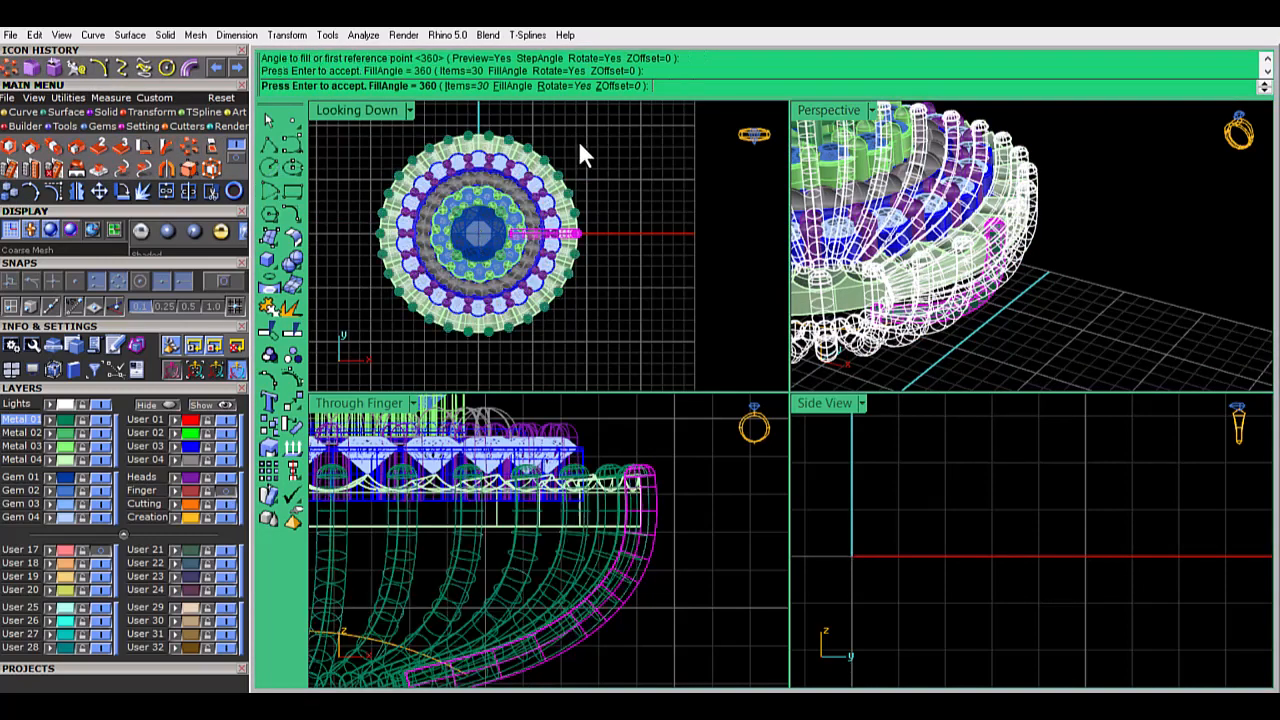
double_click(836, 109)
right_click_drag(864, 215, 690, 190)
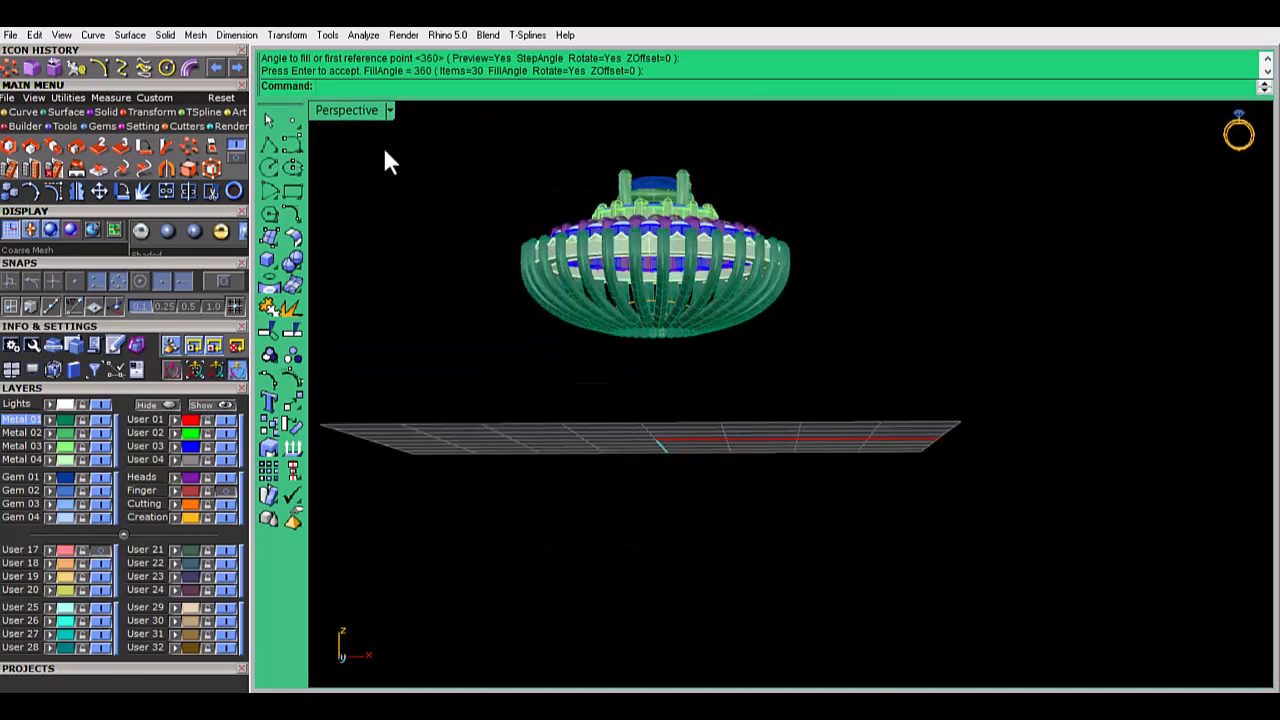
Select the 30 arrayed pipes in the Through Finger view and assign them to the Metal 04 layer
double_click(352, 112)
scroll(524, 543, "down", 7)
right_click_drag(490, 610, 525, 631)
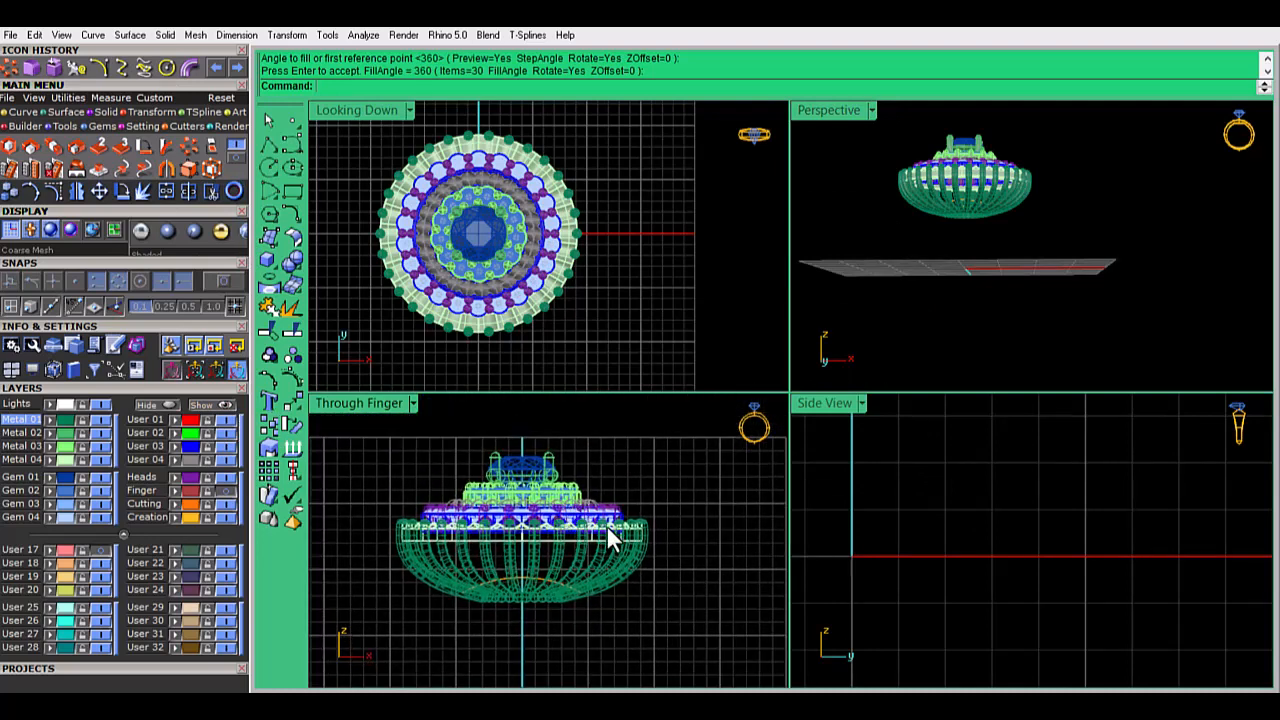
key("Return")
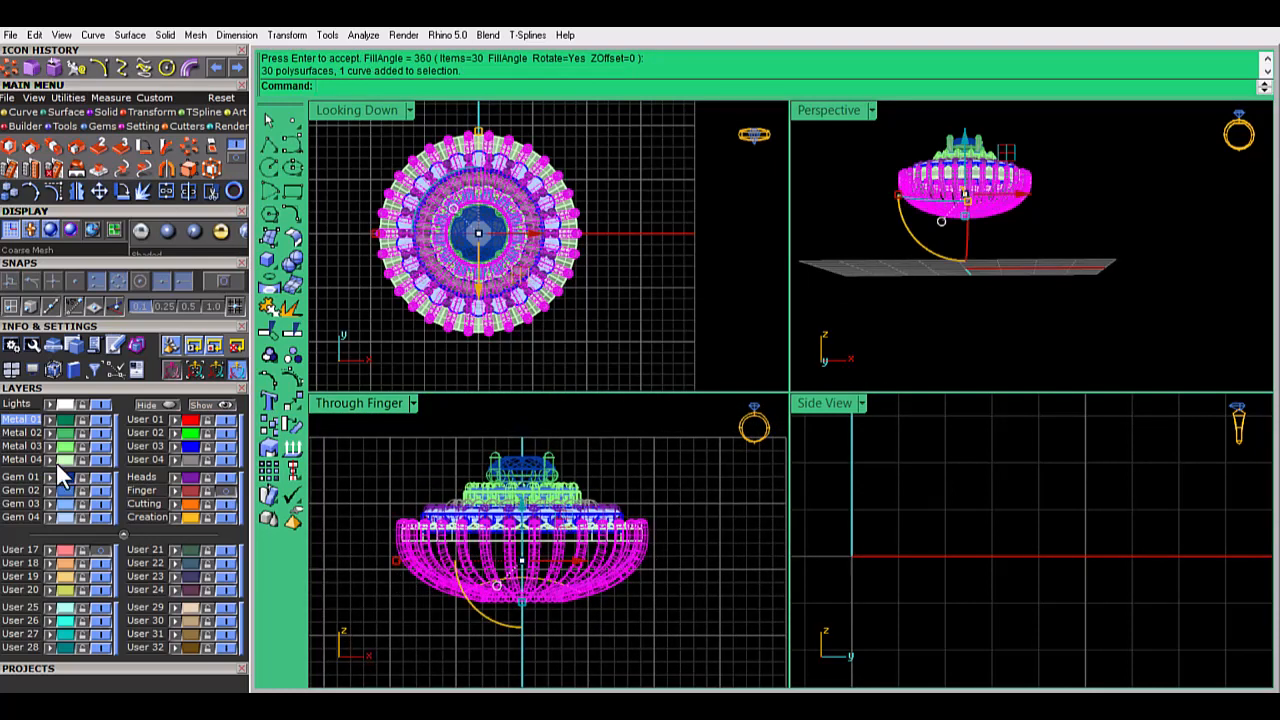
key("Escape")
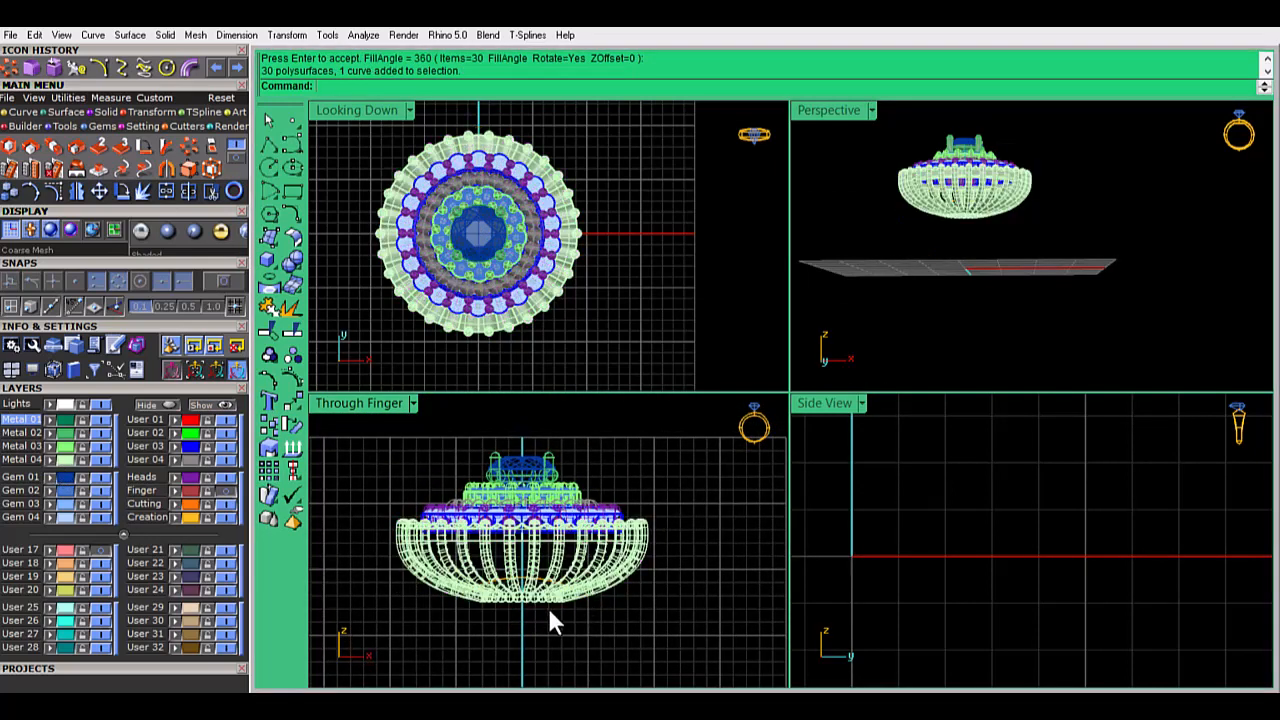
Select the guide curve inside the outermost pipe and assign it to the User 03 layer
scroll(578, 248, "up", 3)
scroll(635, 538, "up", 6)
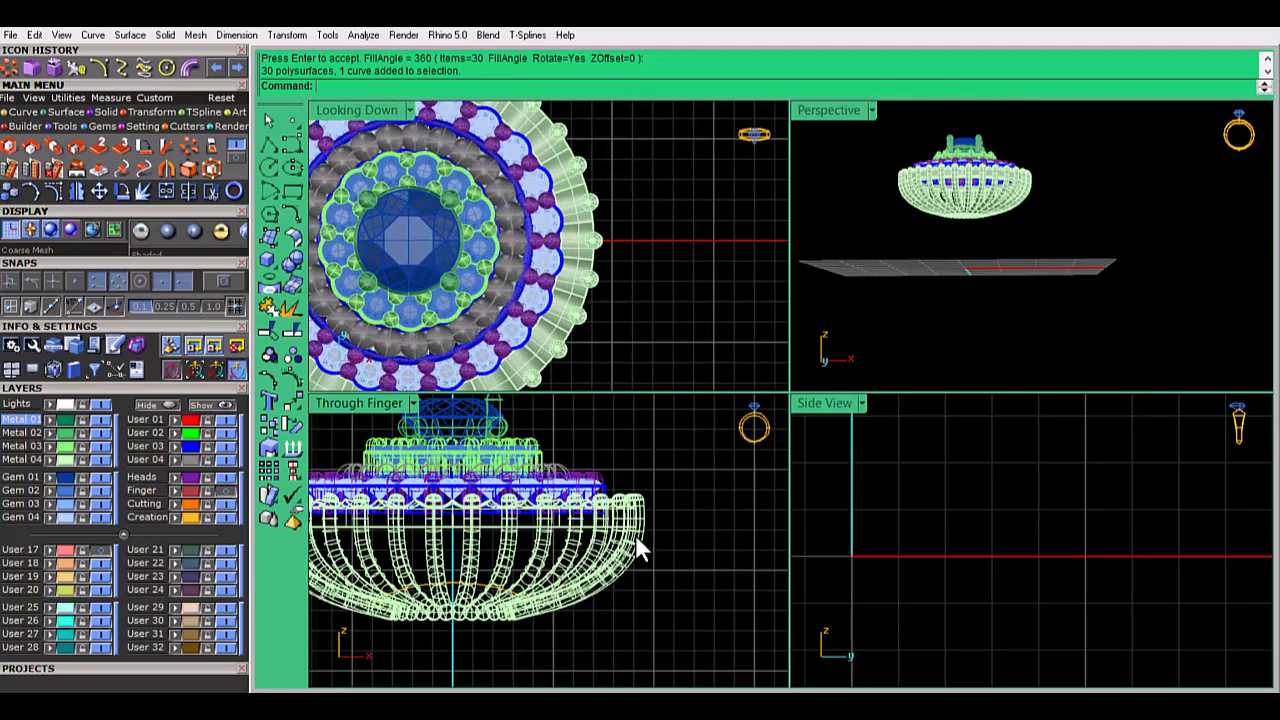
left_click(630, 567)
left_click(660, 604)
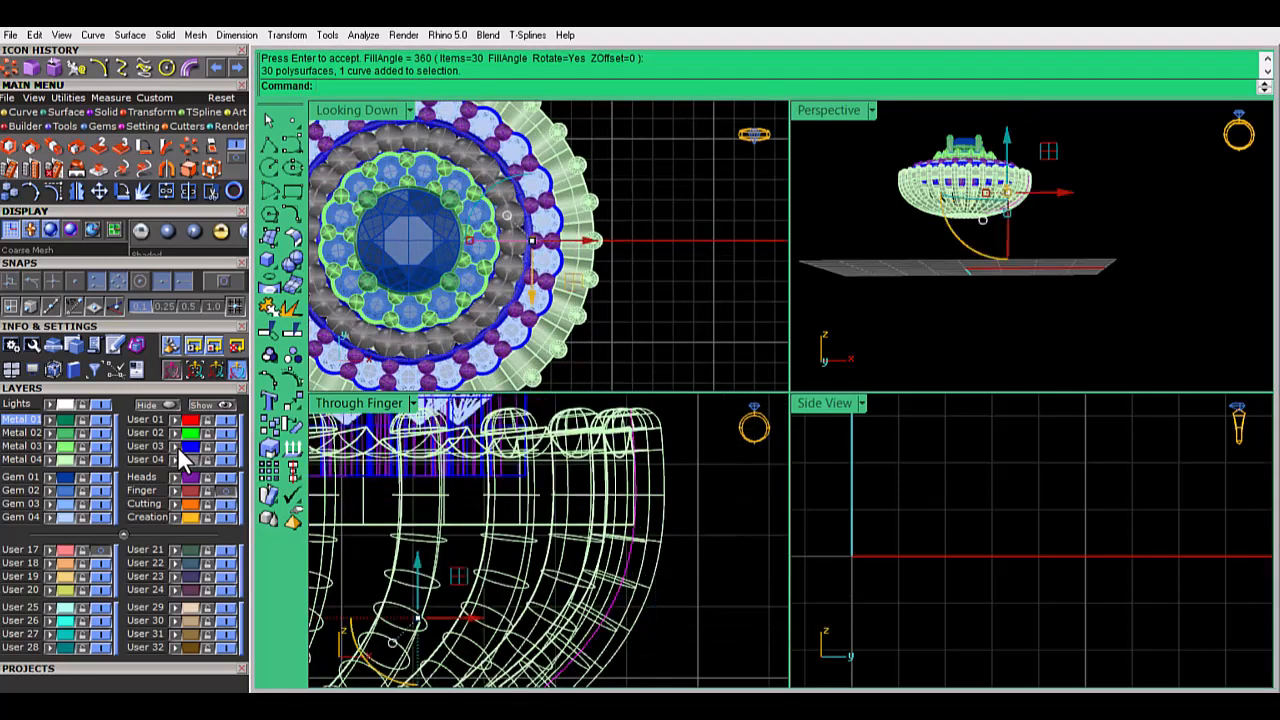
key("Escape")
scroll(663, 537, "down", 6)
Toggle the Metal 04 layer off and back on, and show the Finger layer containing the ring rail
left_click(101, 463)
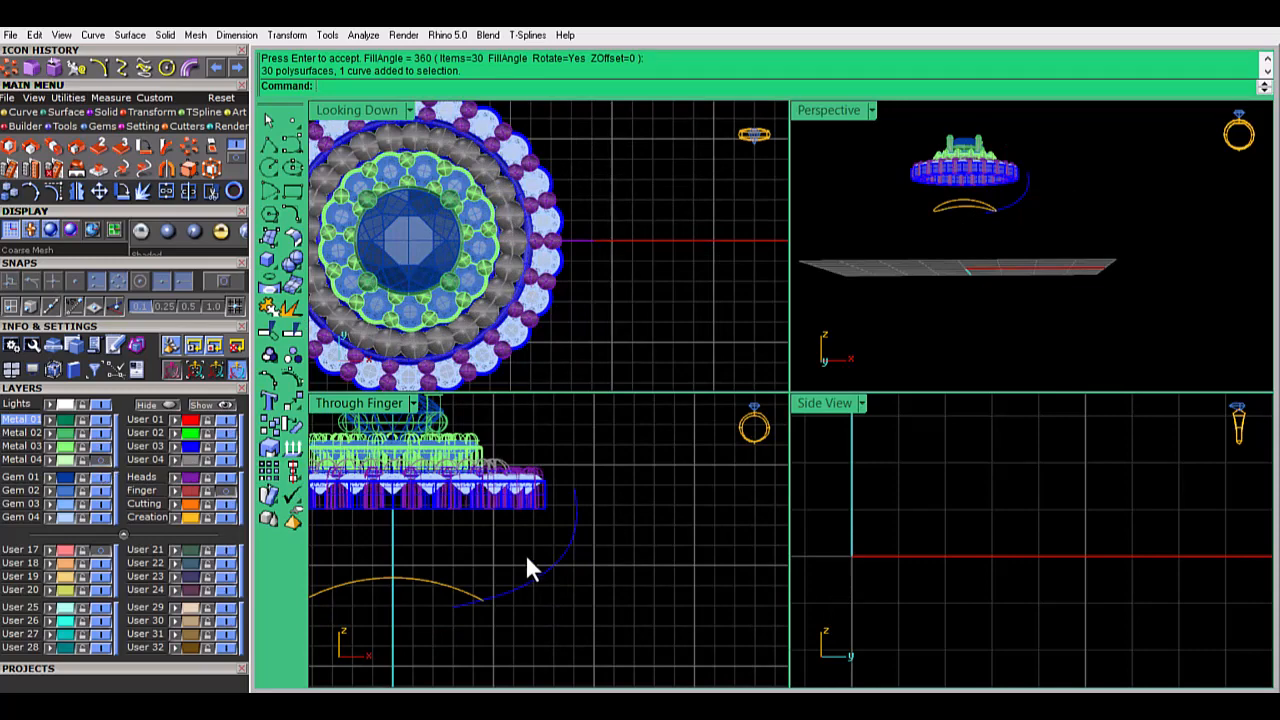
scroll(527, 556, "down", 4)
right_click_drag(527, 556, 561, 534)
left_click(226, 491)
right_click_drag(450, 570, 473, 538)
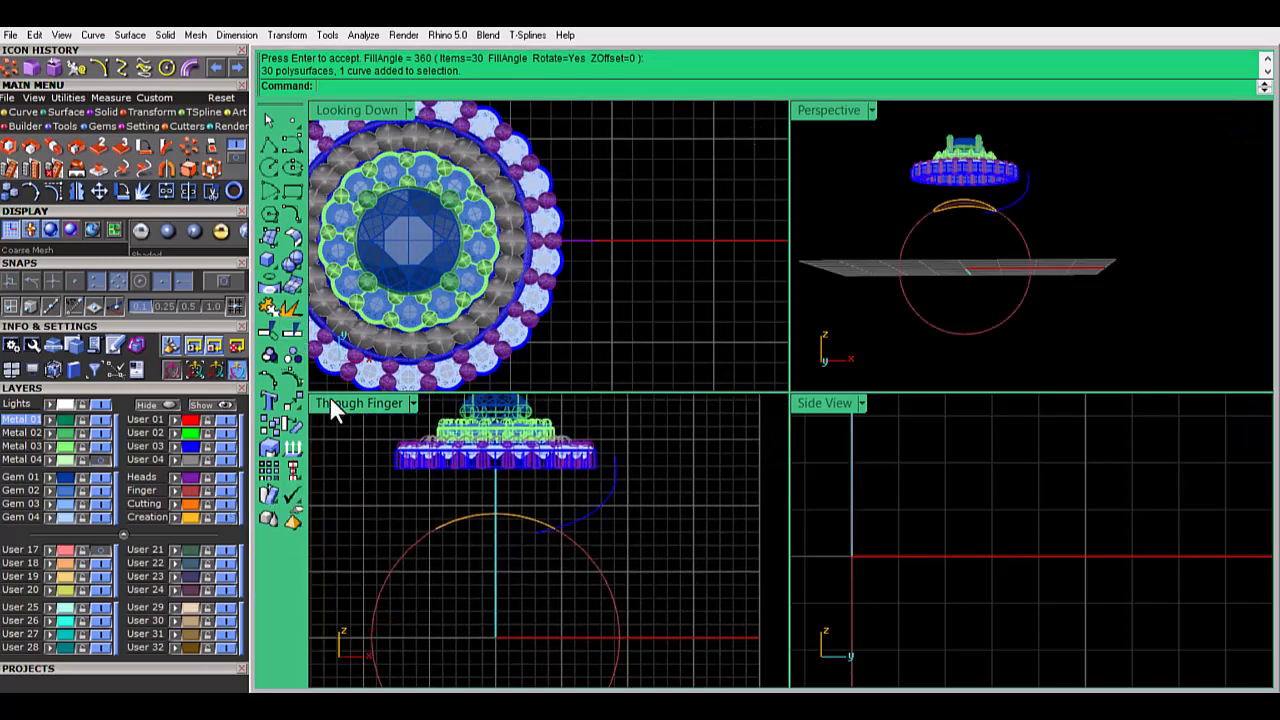
double_click(355, 403)
scroll(795, 460, "up", 2)
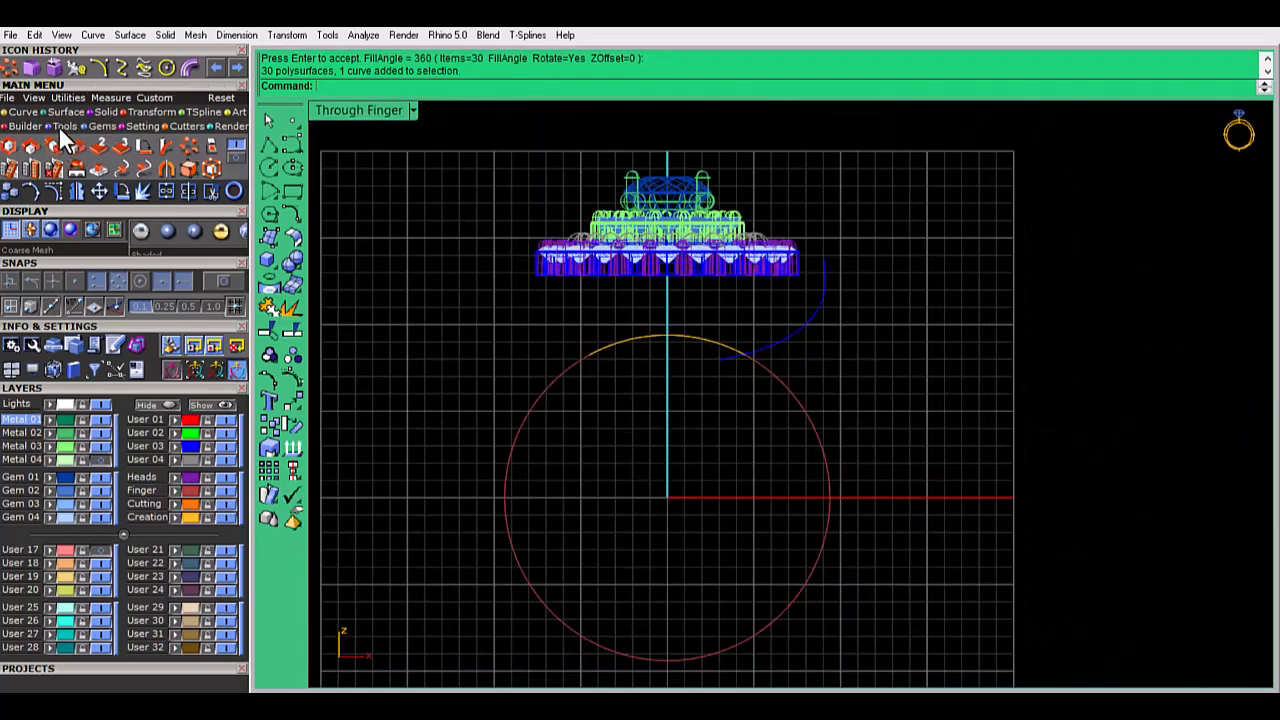
left_click(99, 456)
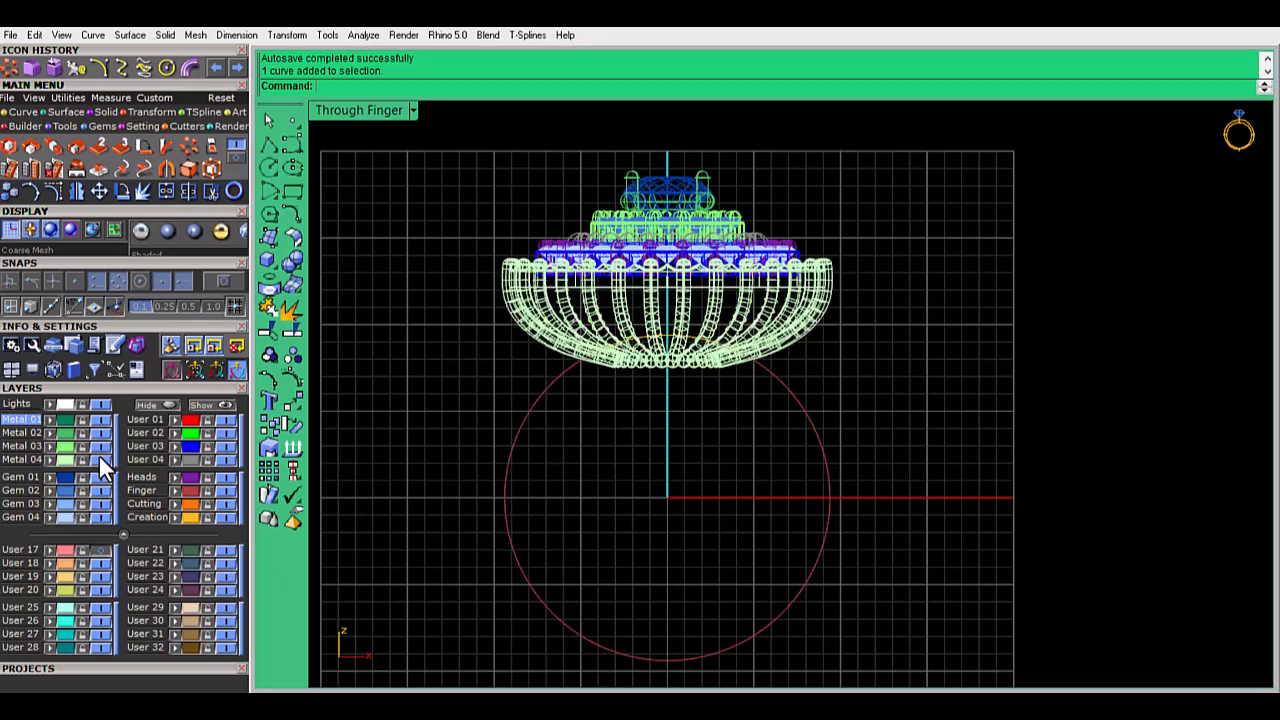
Extrude the ring rail circle into a solid cylinder and shift it in the Side View so it spans the head's full width
left_click(88, 113)
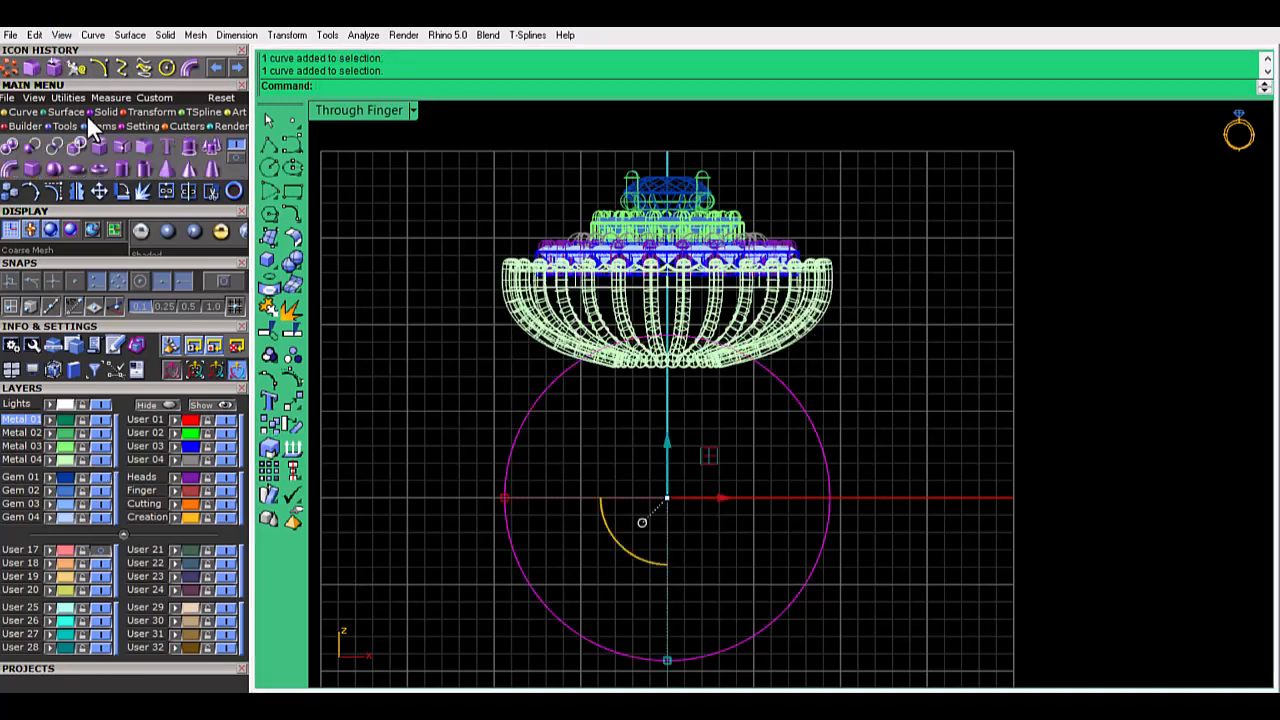
left_click(180, 148)
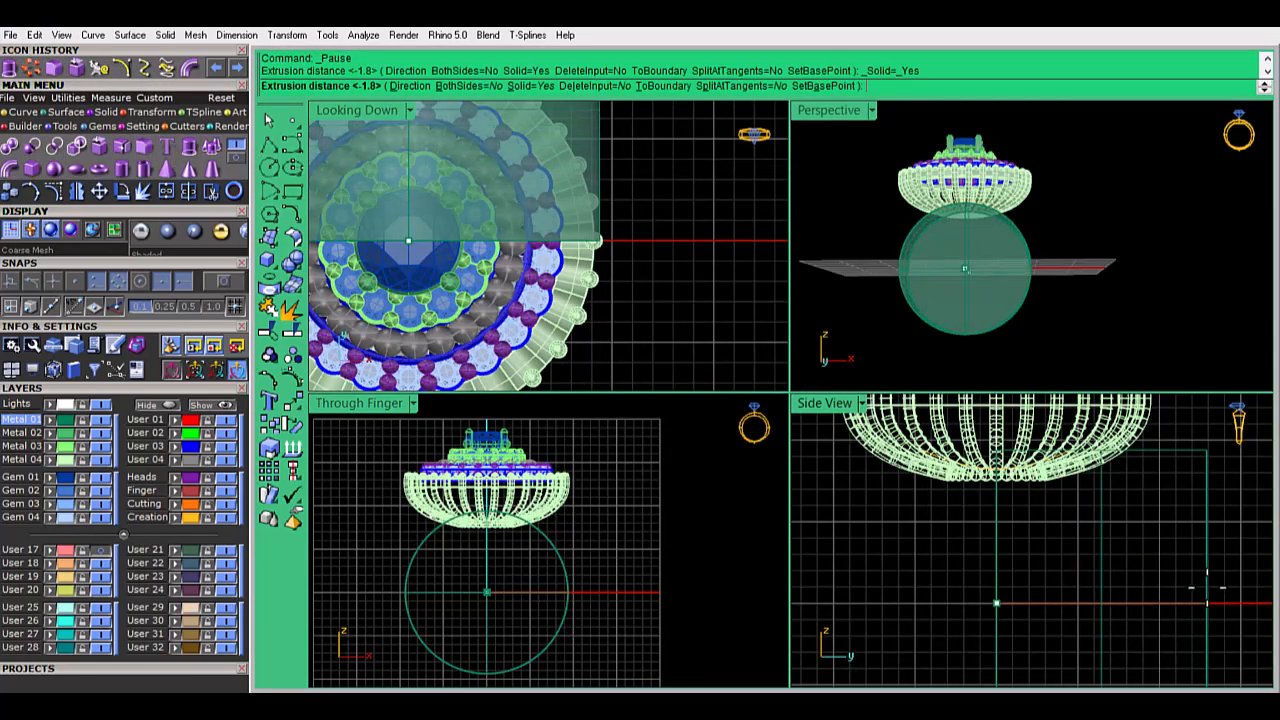
right_click_drag(1207, 587, 1117, 596)
left_click(1187, 585)
left_click(1187, 560)
left_click_drag(1101, 612, 927, 617)
left_click(1026, 569)
Boolean-subtract the finger cylinder from the arrayed pipes under the halo head
left_click(32, 146)
left_click_drag(602, 500, 399, 507)
right_click(603, 510)
left_click(559, 553)
right_click(588, 531)
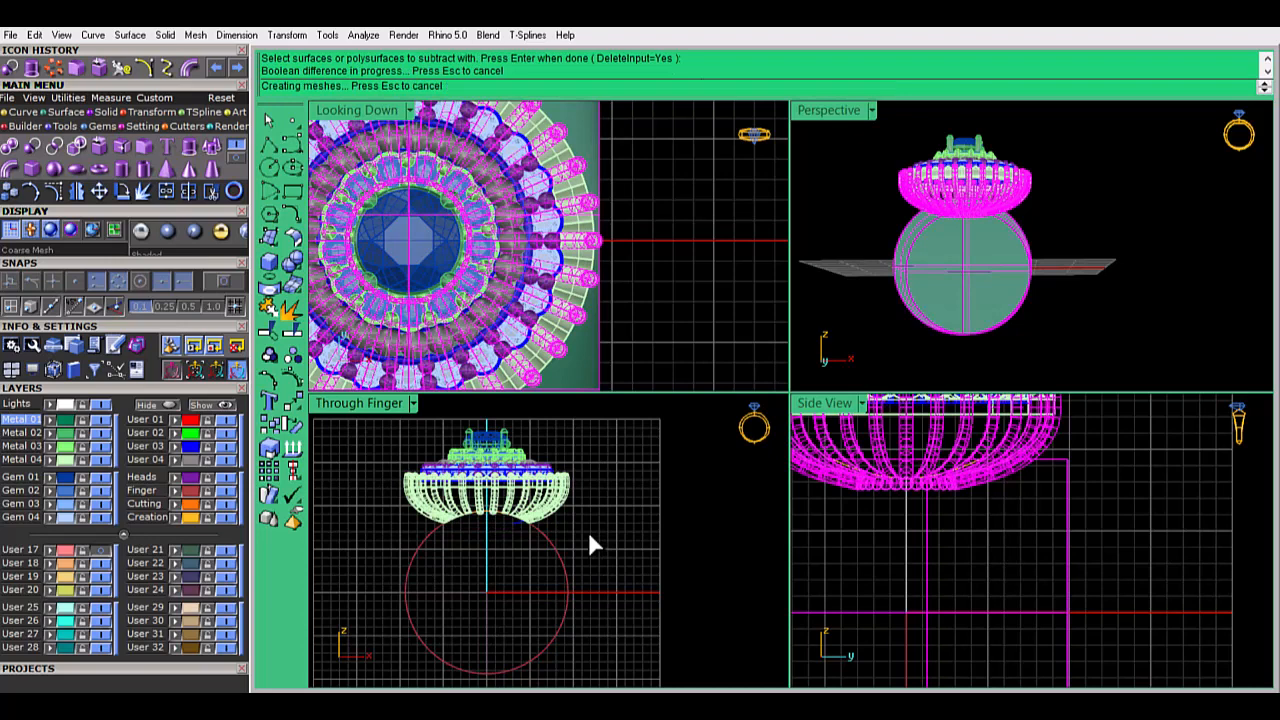
Pipe the closed curve along the basket's trimmed underside with a 0.5 mm radius
scroll(485, 510, "up", 8)
left_click(488, 508)
left_click(530, 562)
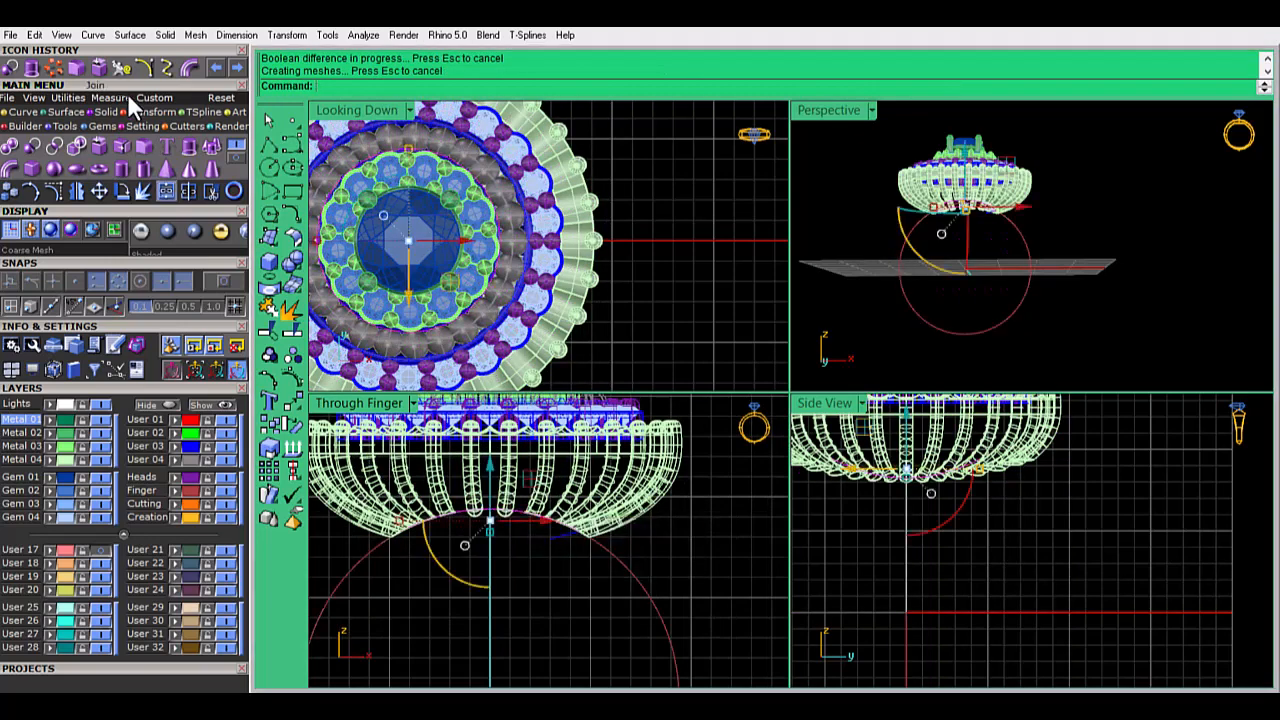
left_click(186, 72)
type("0")
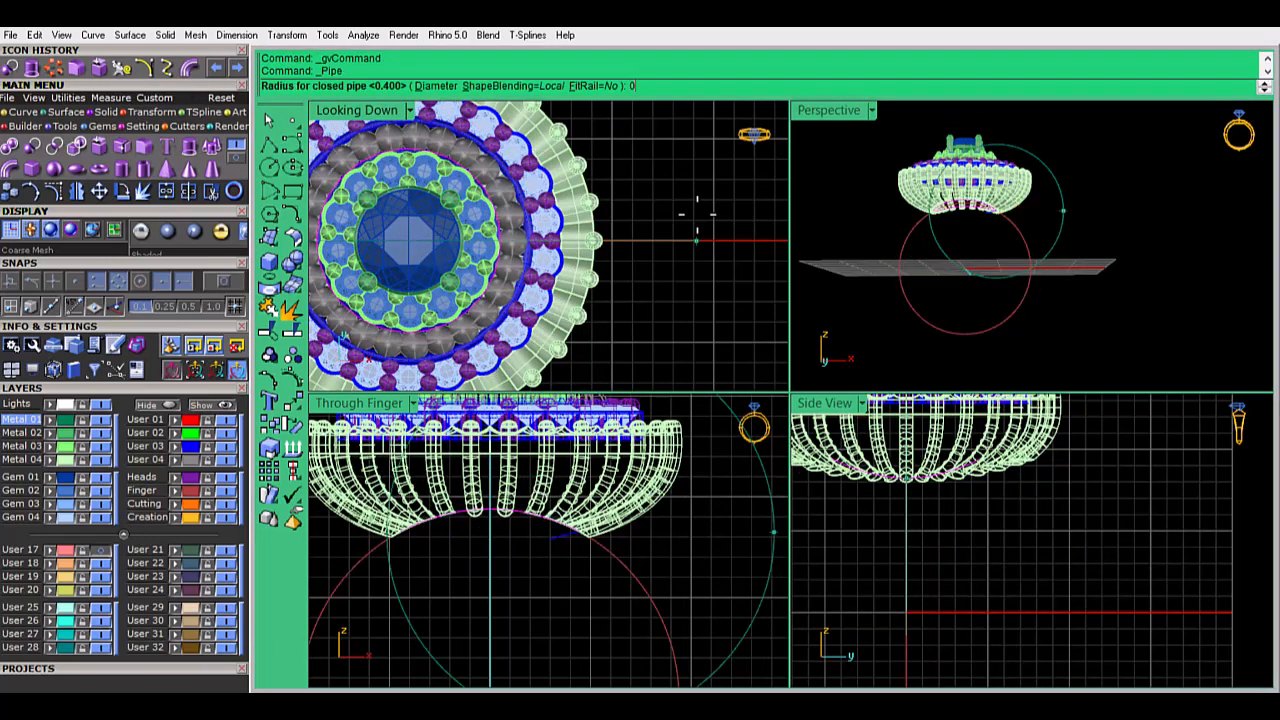
type(".5")
key("Return")
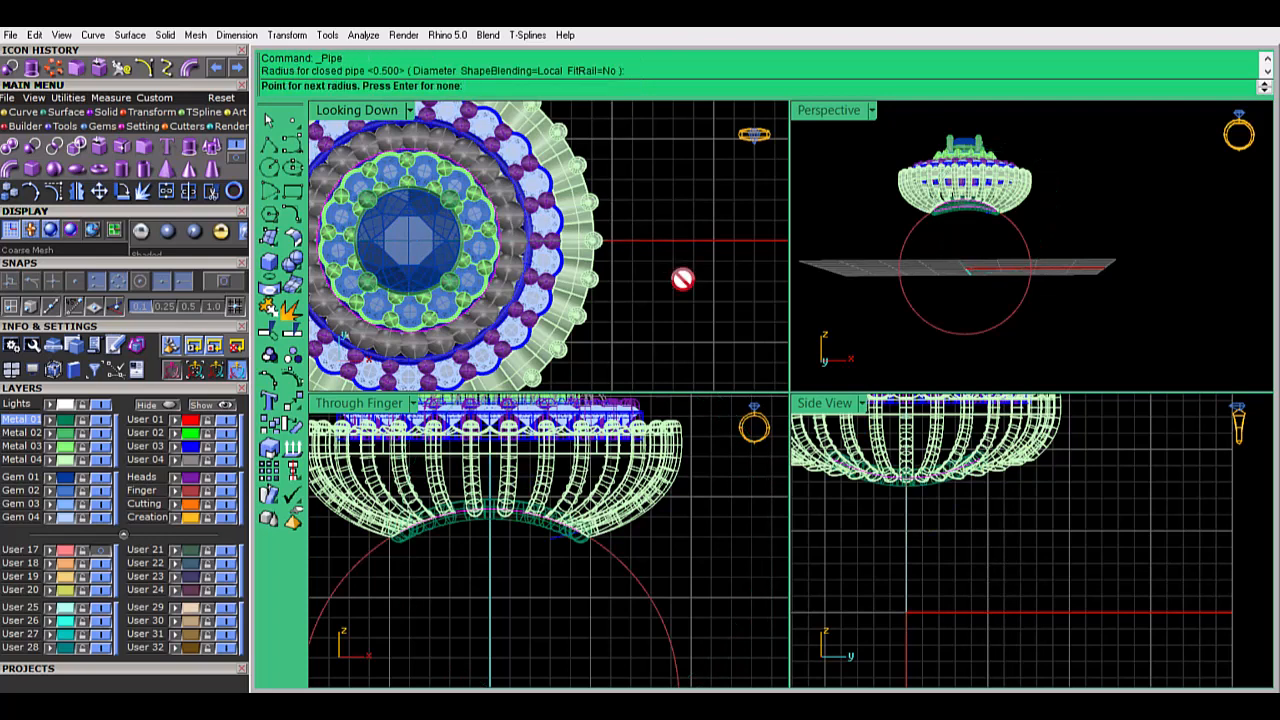
key("Return")
scroll(660, 570, "down", 5)
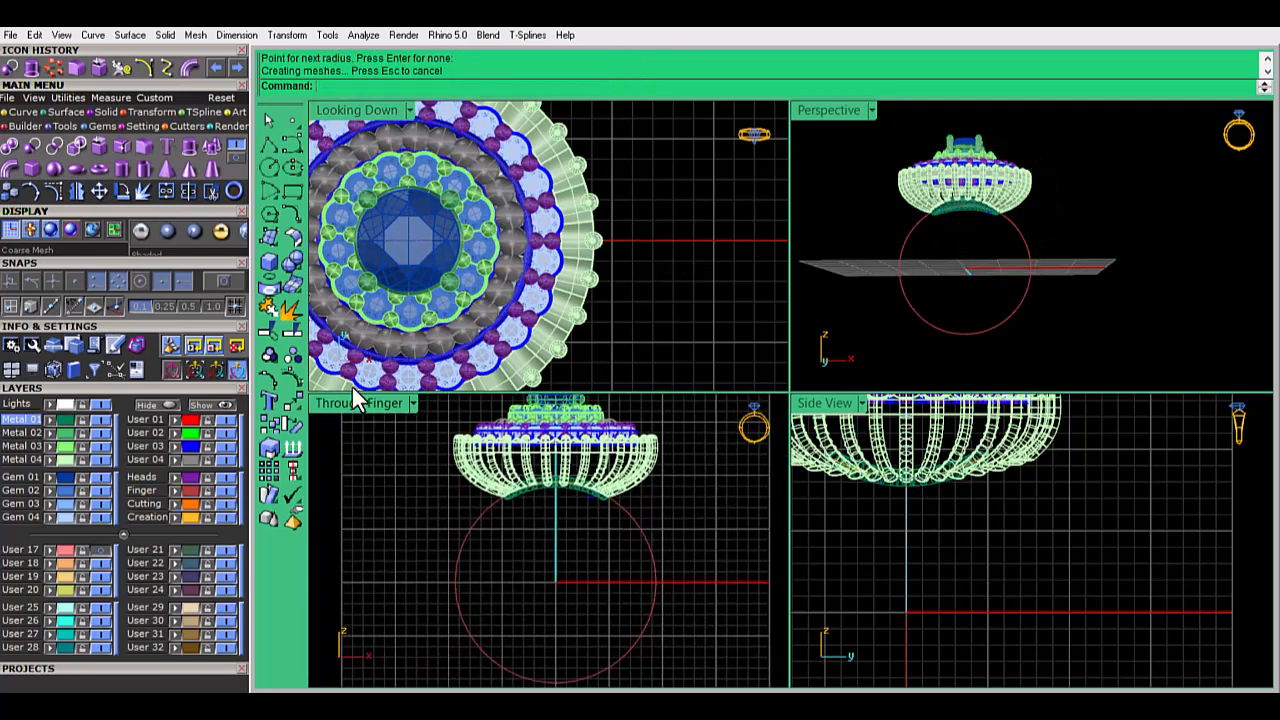
Select the ring rail circle and load it as the rail curve in the Profile Placer
right_click_drag(603, 565, 589, 561)
left_click(641, 561)
left_click(73, 124)
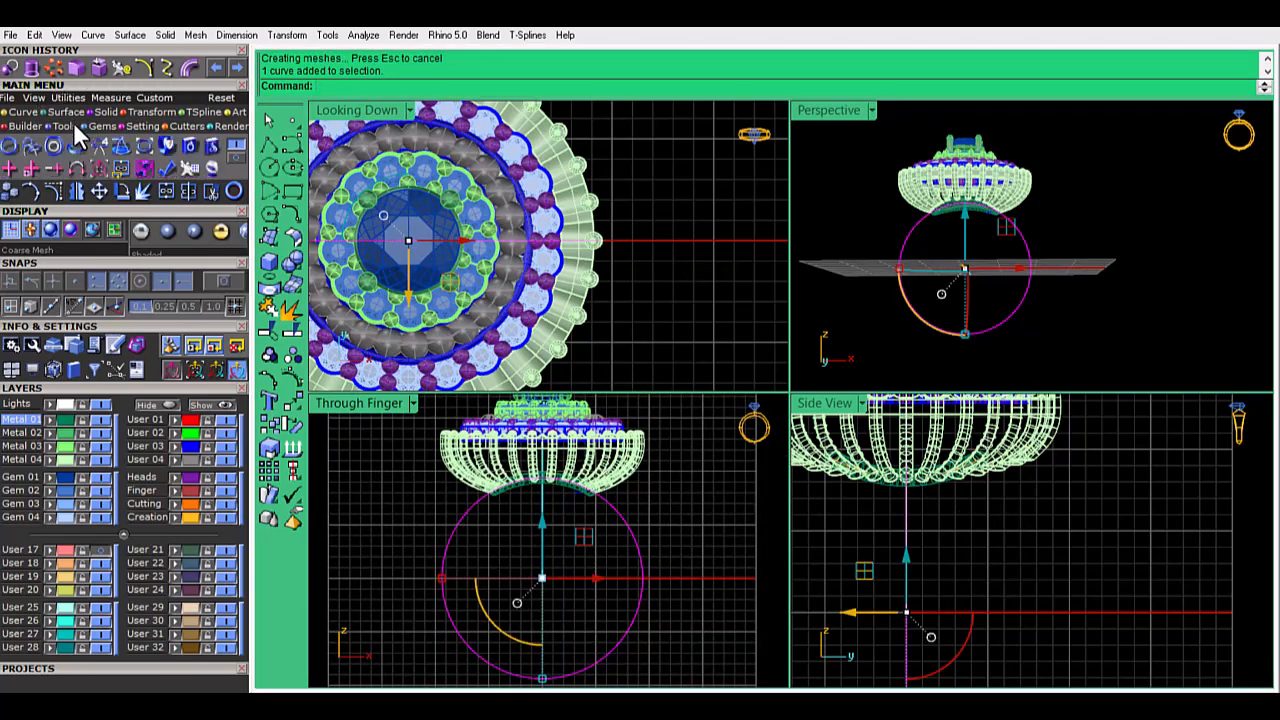
left_click(31, 147)
left_click(121, 533)
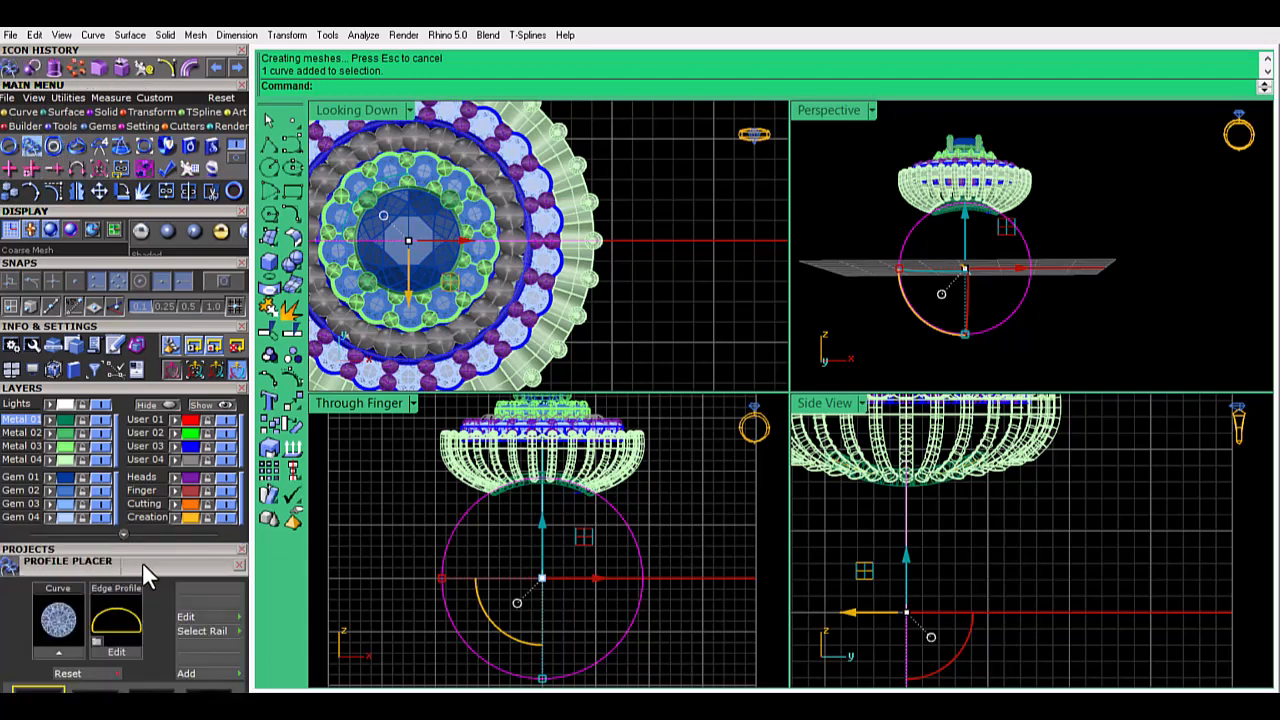
left_click_drag(142, 562, 181, 370)
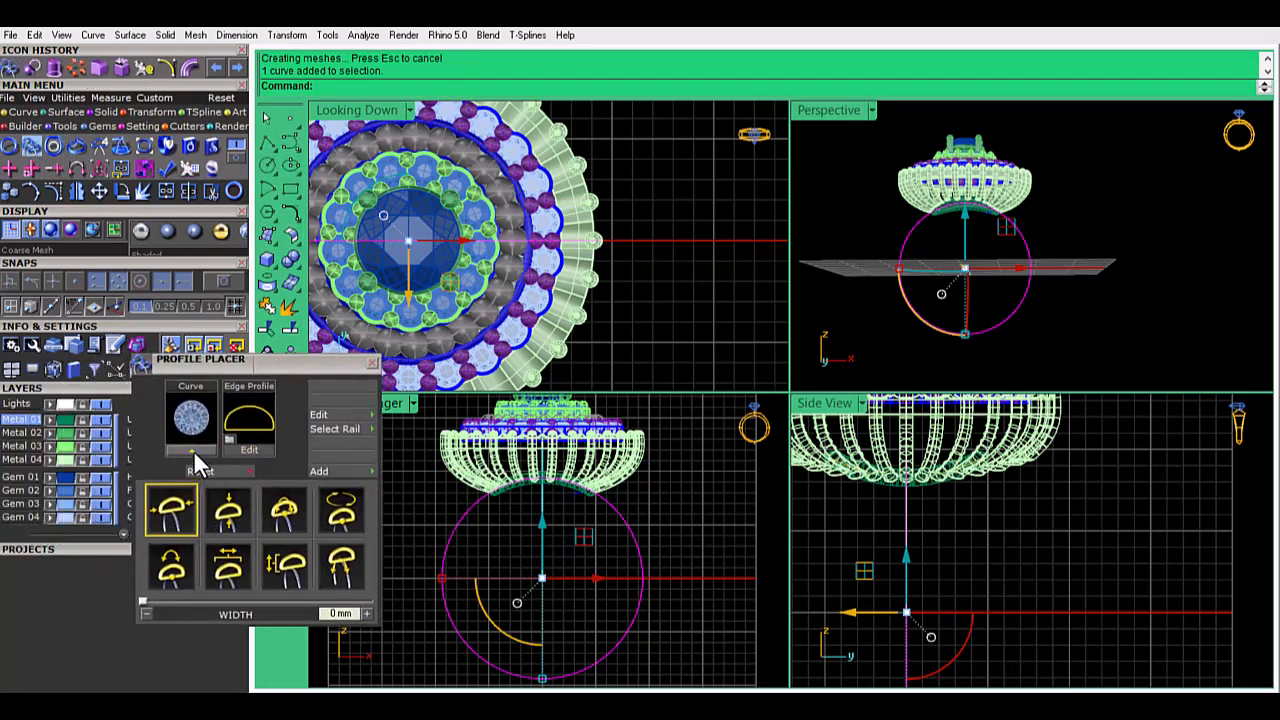
left_click(193, 450)
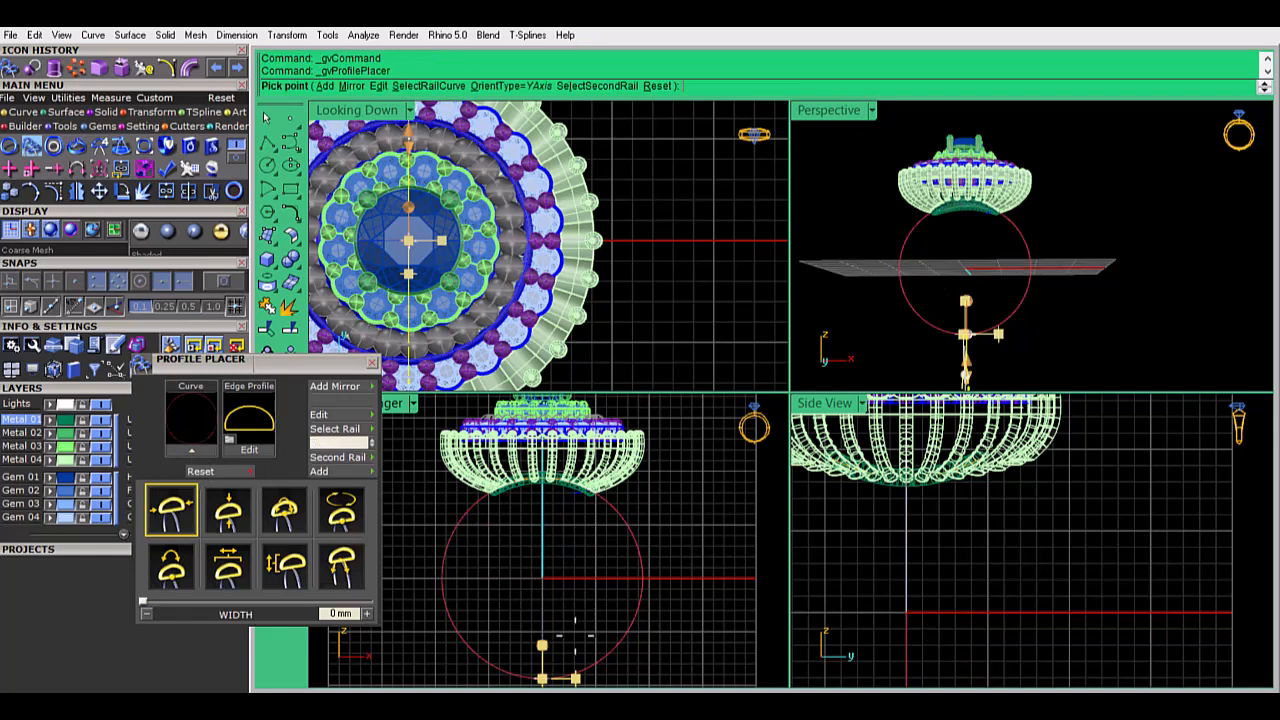
Position the half-round profile at 58.6% along the ring rail and tilt it about 27.9° to follow the basket's outer pipes
left_click(330, 584)
left_click_drag(142, 604, 276, 600)
scroll(594, 495, "down", 6)
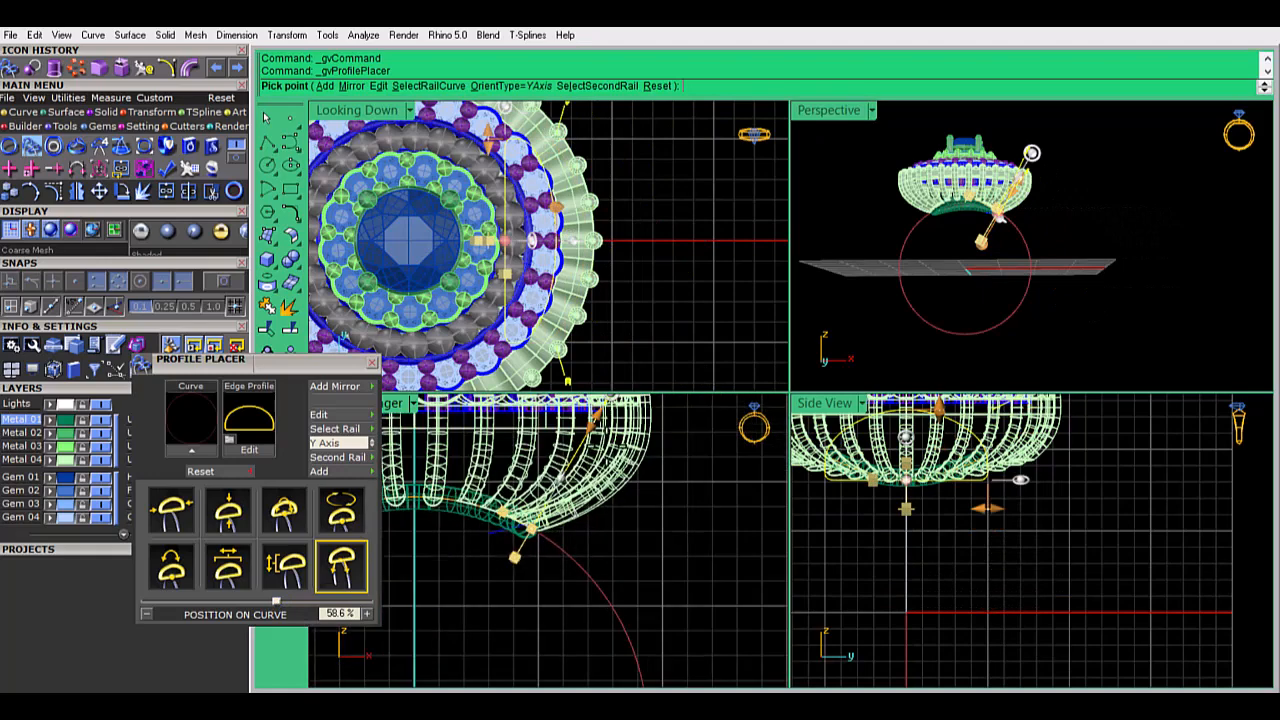
right_click_drag(594, 495, 587, 560)
left_click_drag(609, 466, 655, 511)
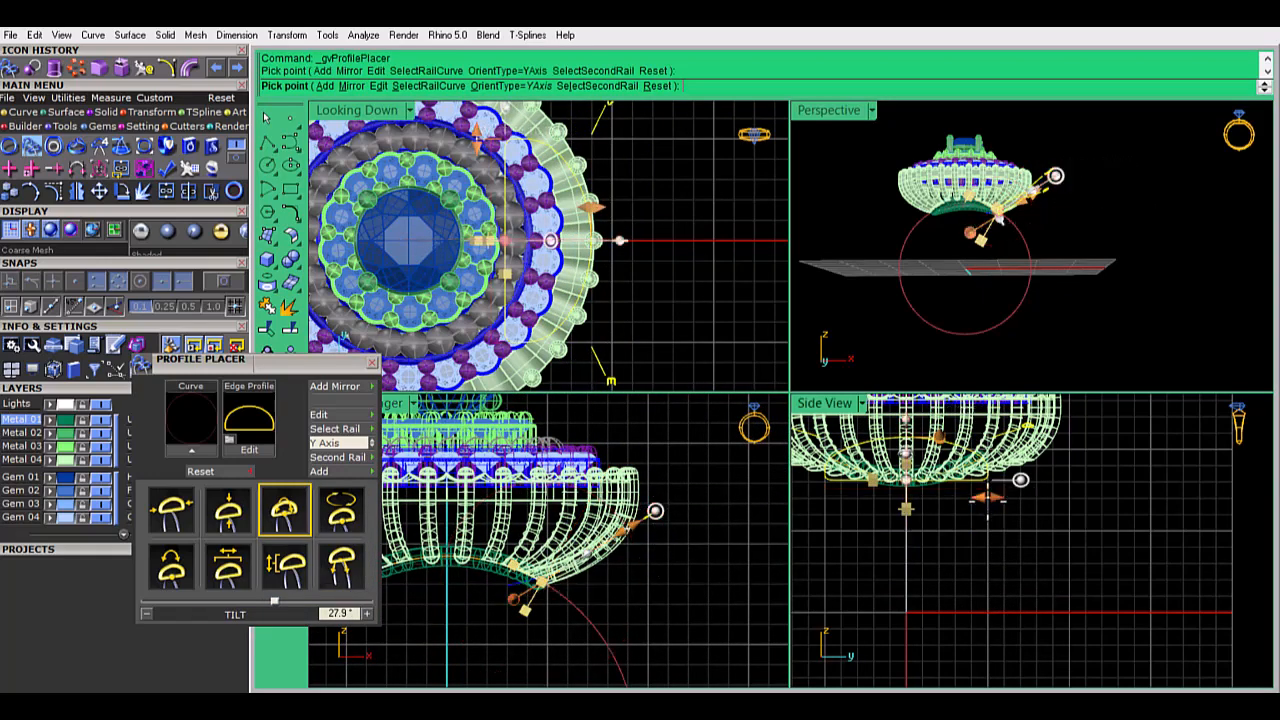
Adjust the shoulder profile's height and narrow its width to about 3.72 mm, and place it
left_click_drag(988, 498, 938, 497)
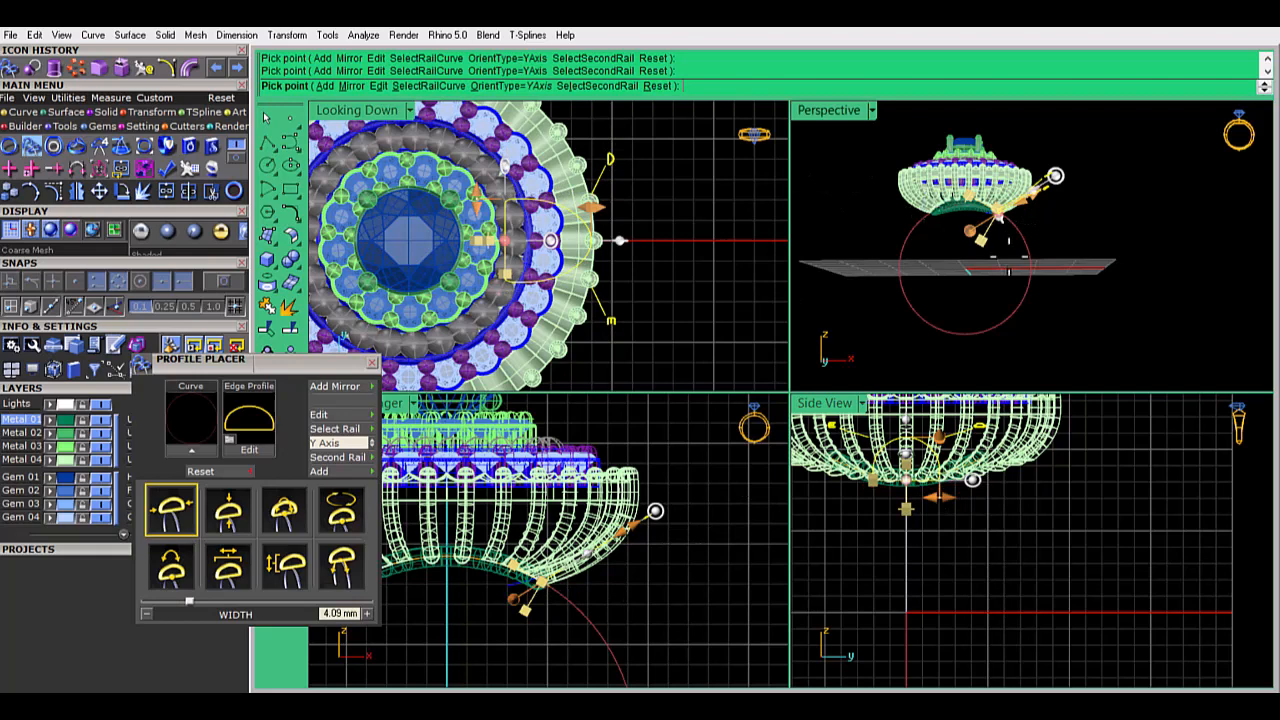
scroll(1040, 426, "up", 2)
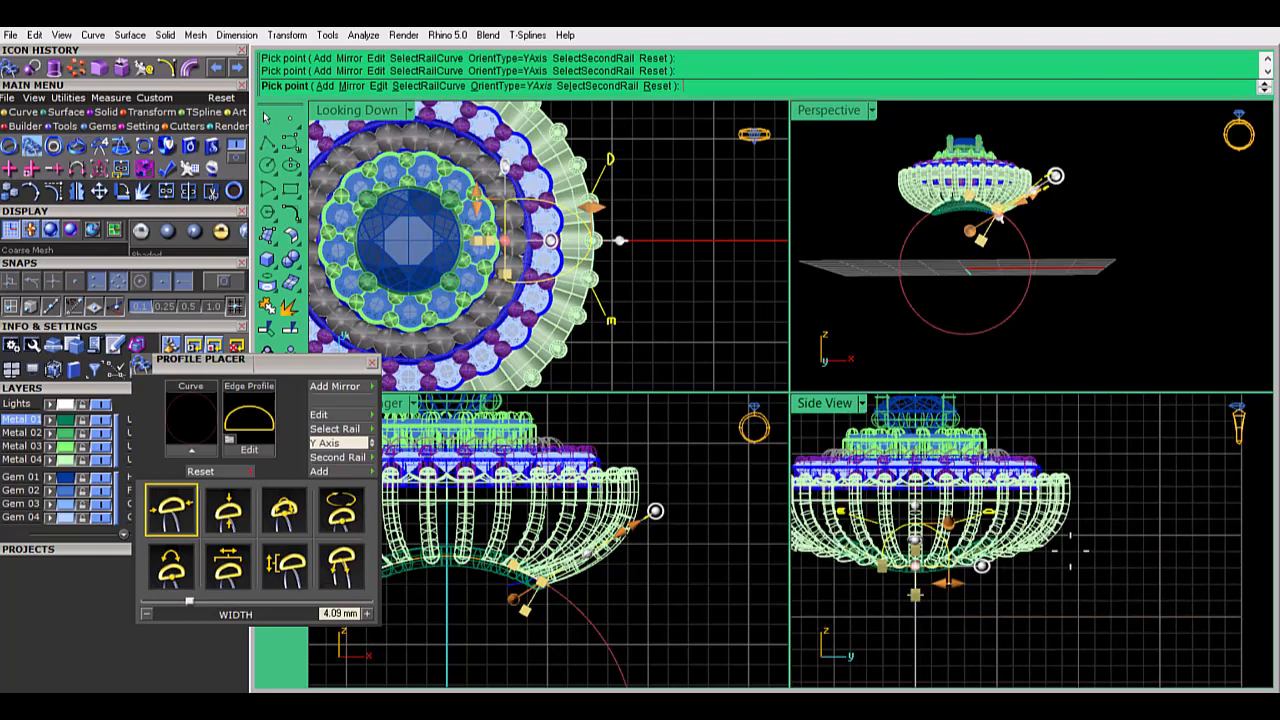
left_click_drag(948, 500, 948, 511)
left_click_drag(966, 600, 962, 600)
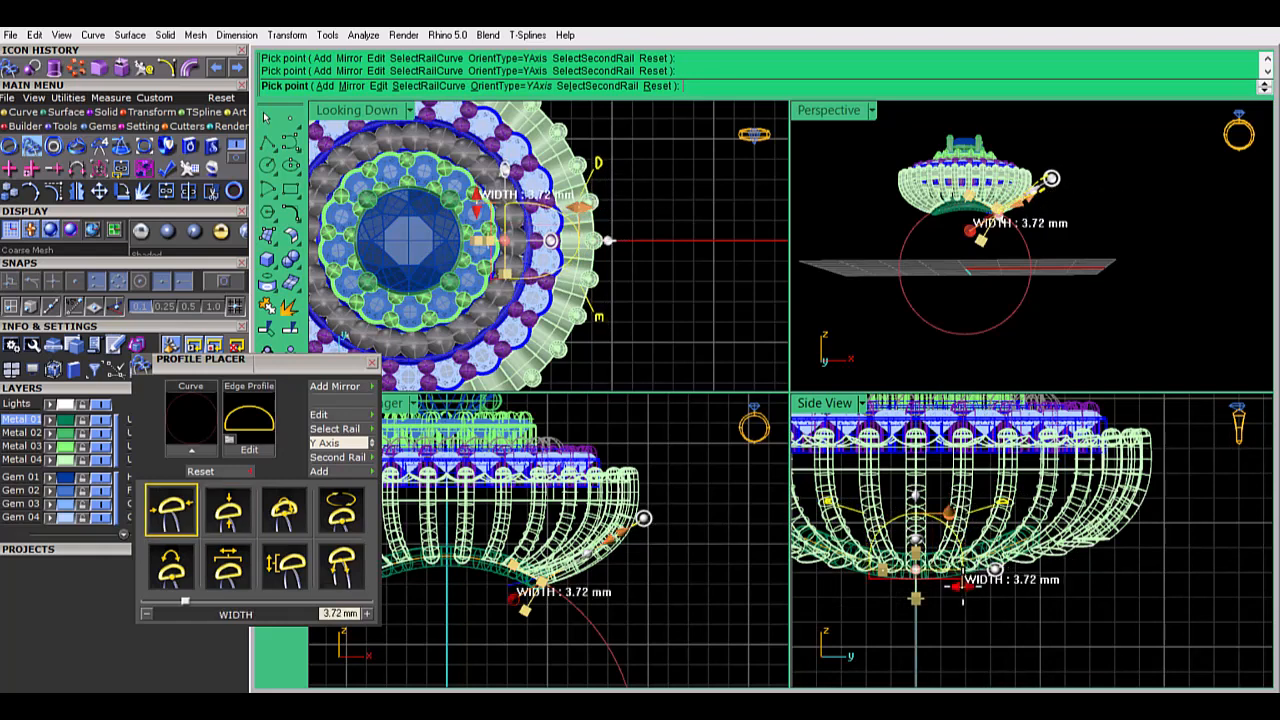
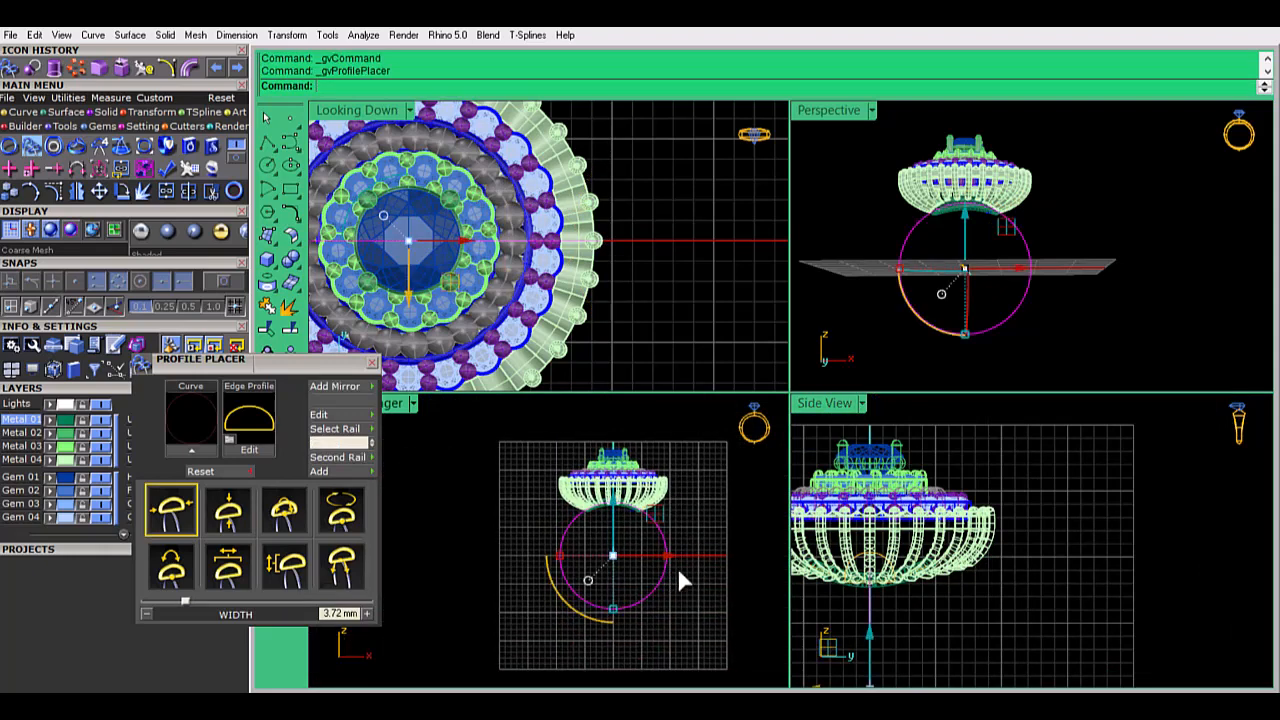
Start a second profile at 25% along the ring rail and size it about 2.85 mm wide and 2.63 mm high
left_click(349, 580)
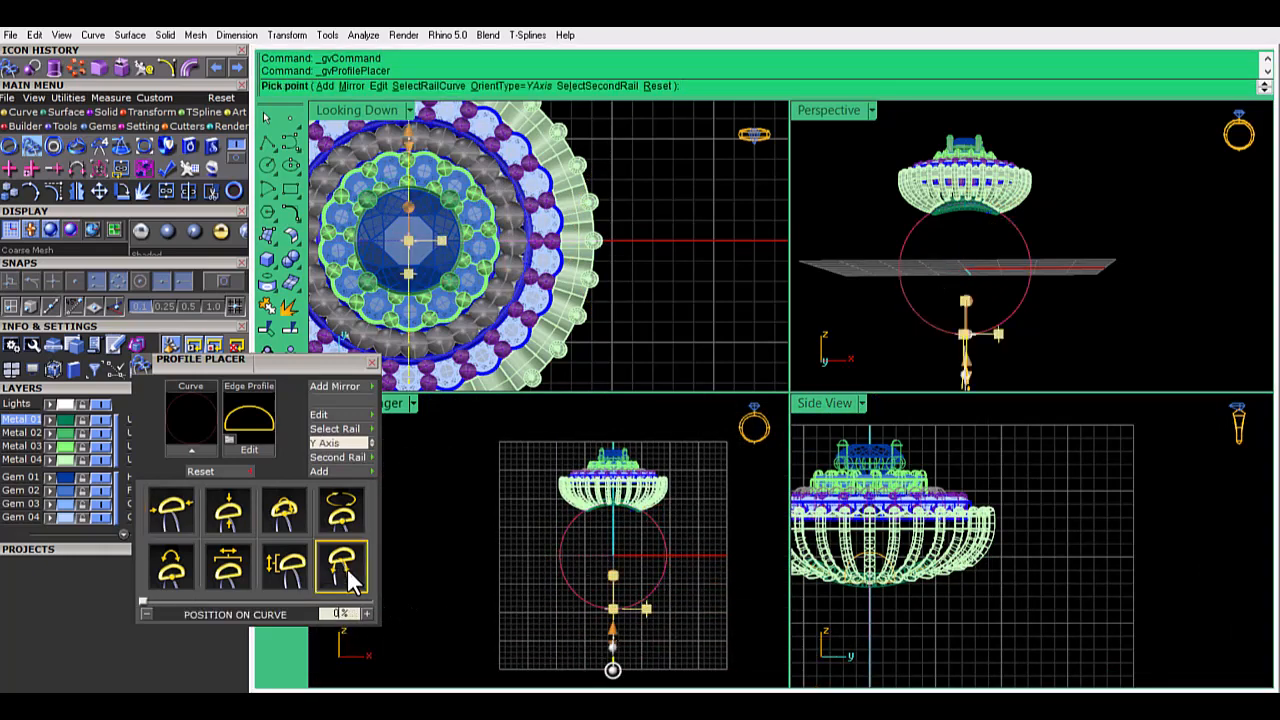
key("Return")
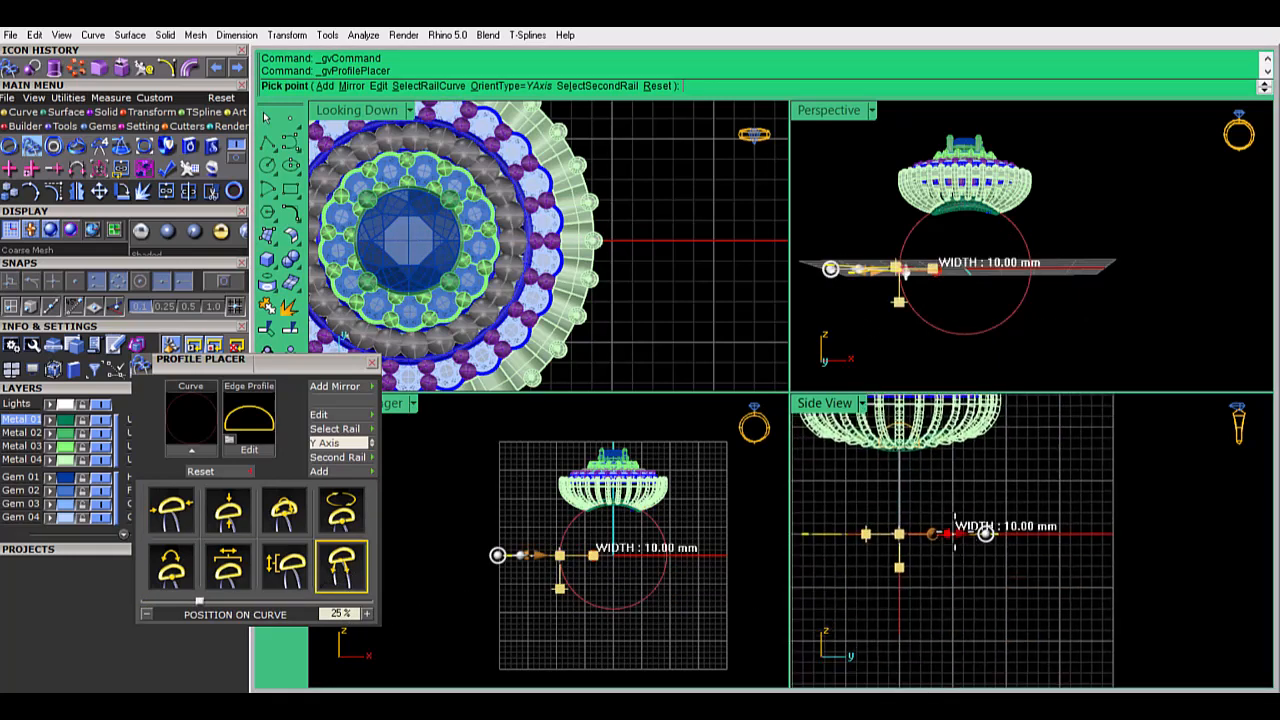
left_click_drag(955, 533, 929, 533)
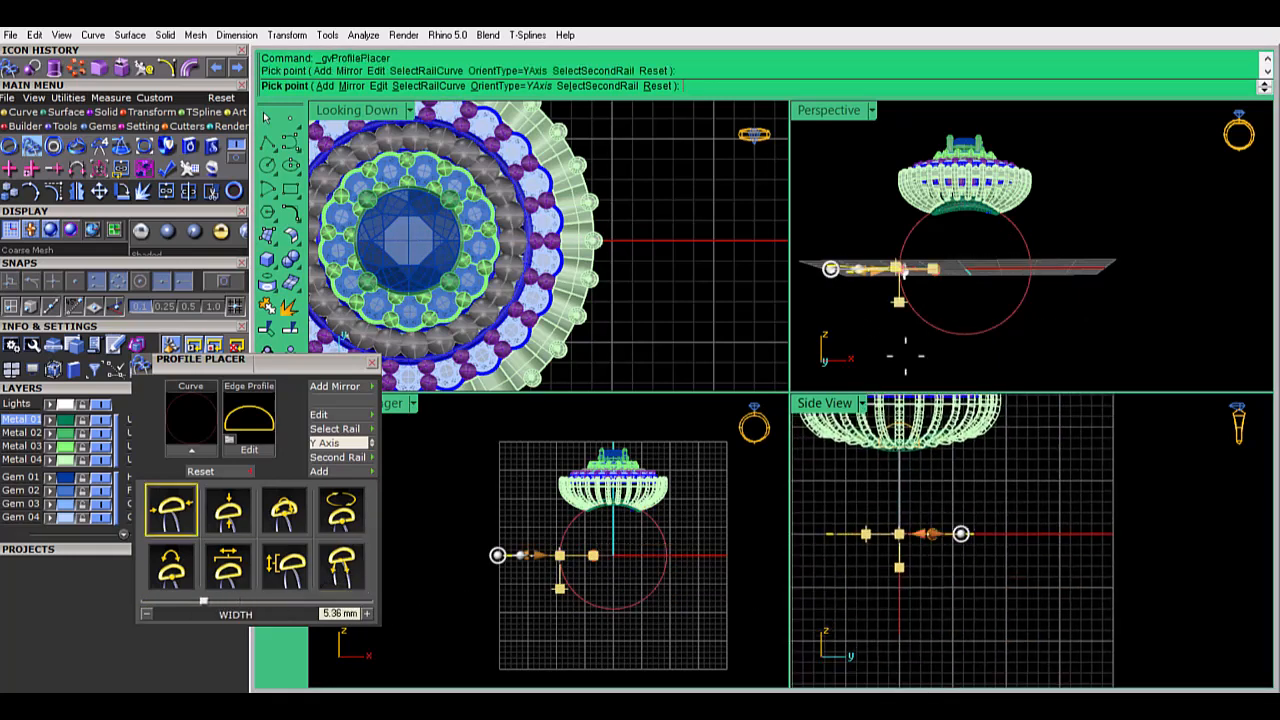
right_click_drag(865, 170, 875, 210)
scroll(870, 210, "up", 7)
left_click_drag(999, 271, 1003, 284)
left_click_drag(893, 292, 930, 288)
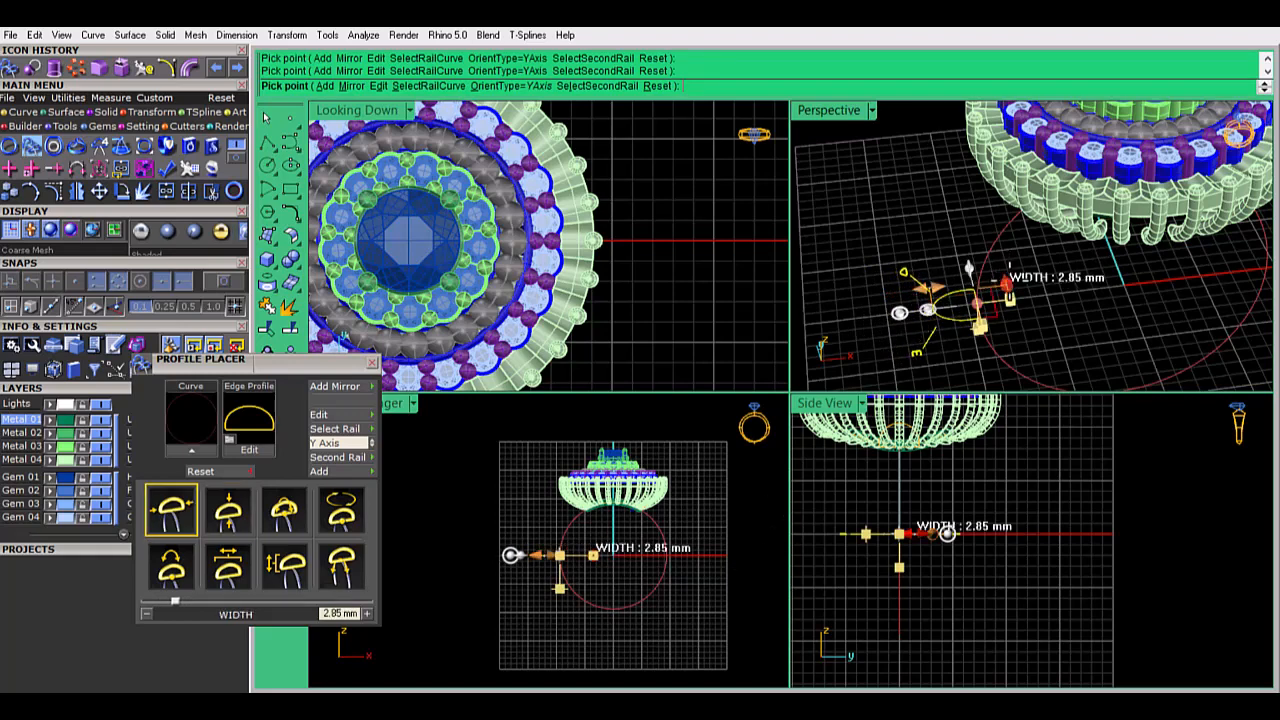
left_click_drag(928, 289, 928, 289)
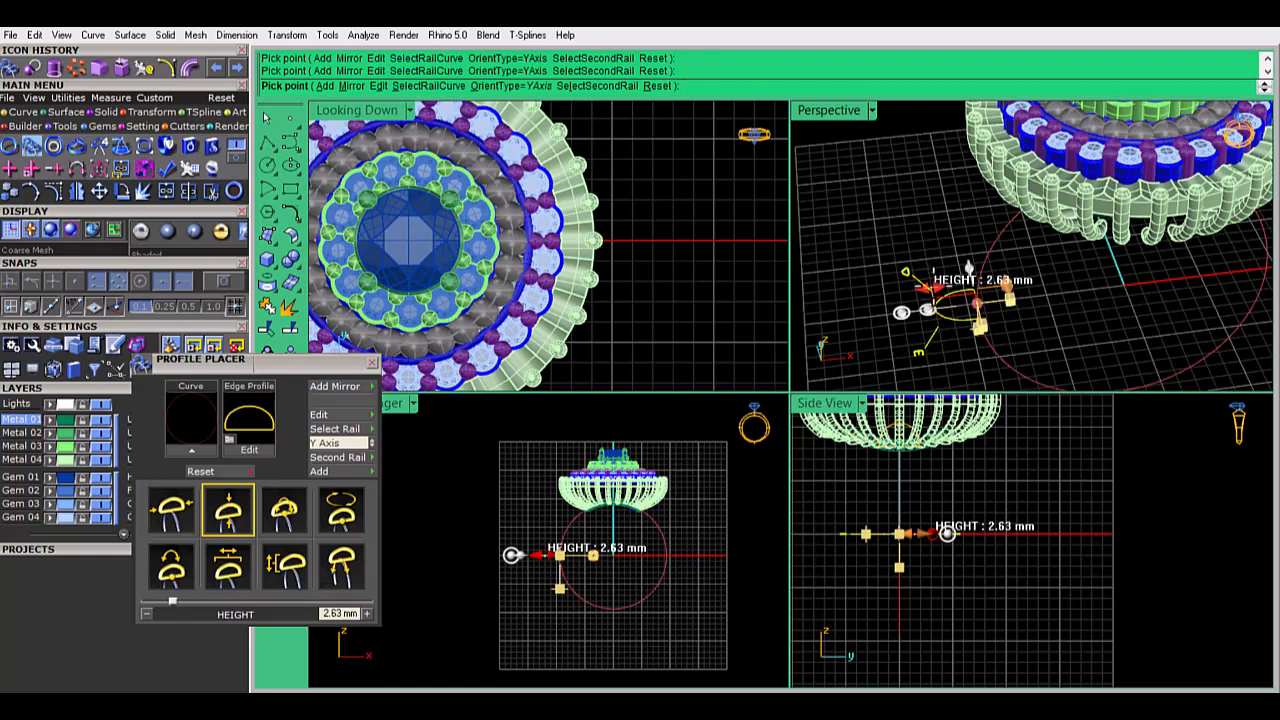
Shift the second profile to 28.2% along the ring rail and place it
left_click(342, 566)
mouse_move(200, 601)
left_mouse_down()
mouse_move(220, 602)
mouse_move(207, 602)
left_mouse_up()
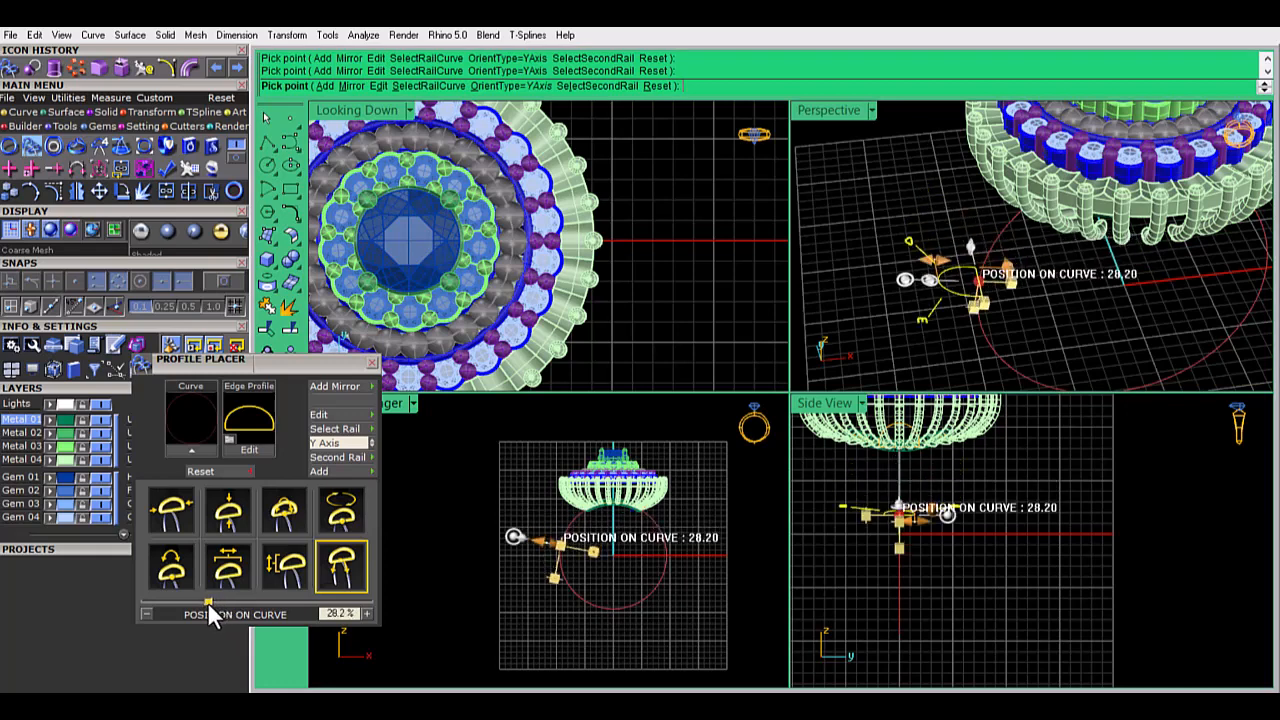
right_click(462, 530)
Place a third profile at the base of the ring rail, about 2.45 mm wide and 1.63 mm high
left_click(613, 611)
right_click(612, 611)
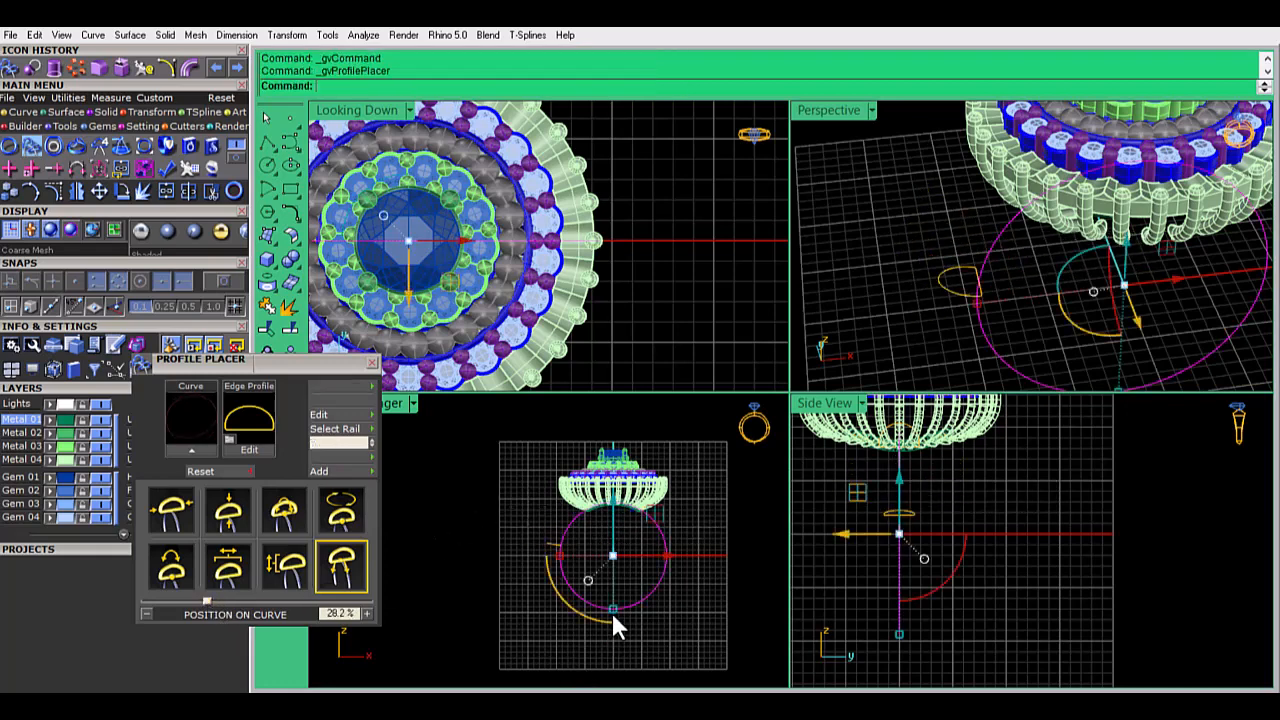
left_click_drag(966, 601, 914, 598)
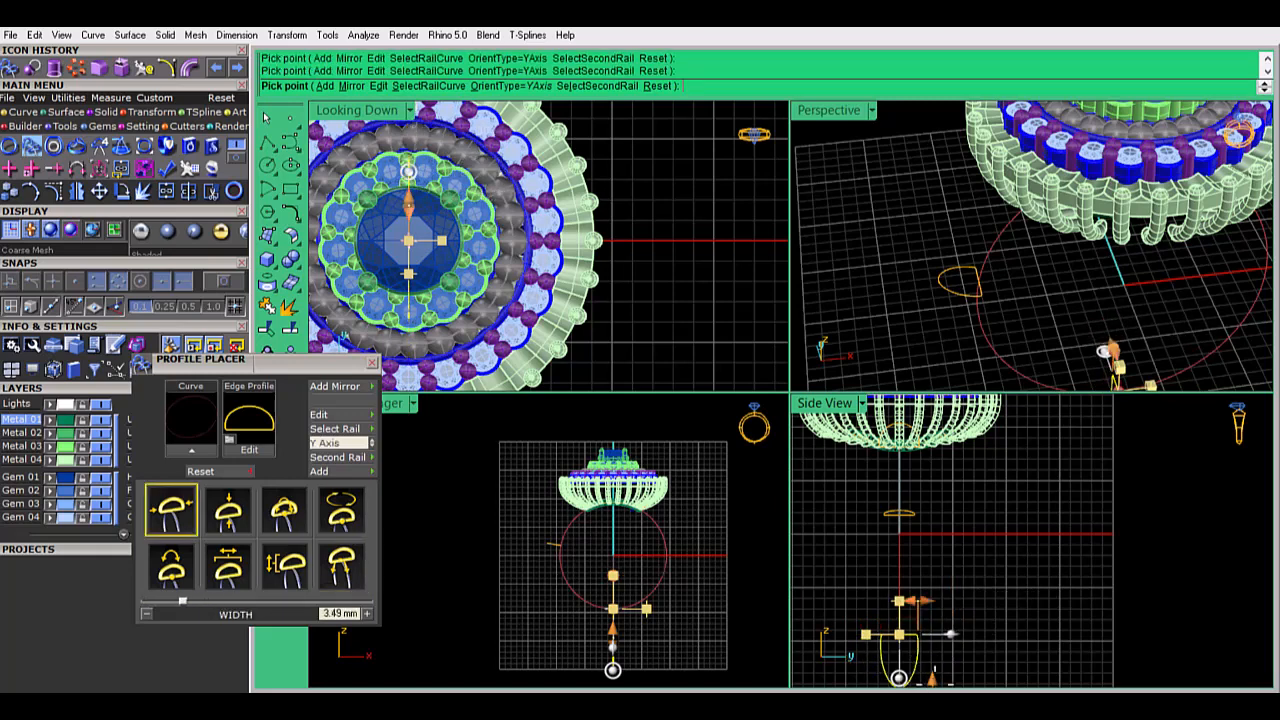
right_click_drag(934, 680, 930, 609)
left_click_drag(929, 617, 929, 576)
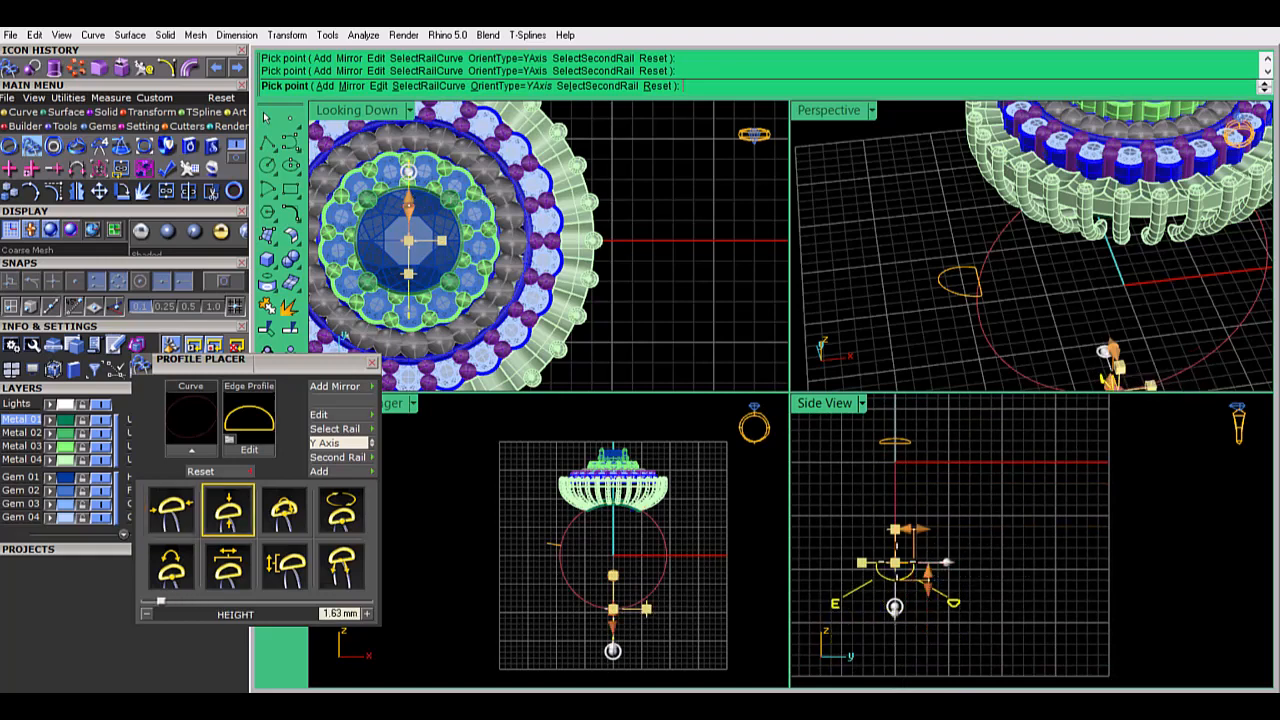
mouse_move(917, 512)
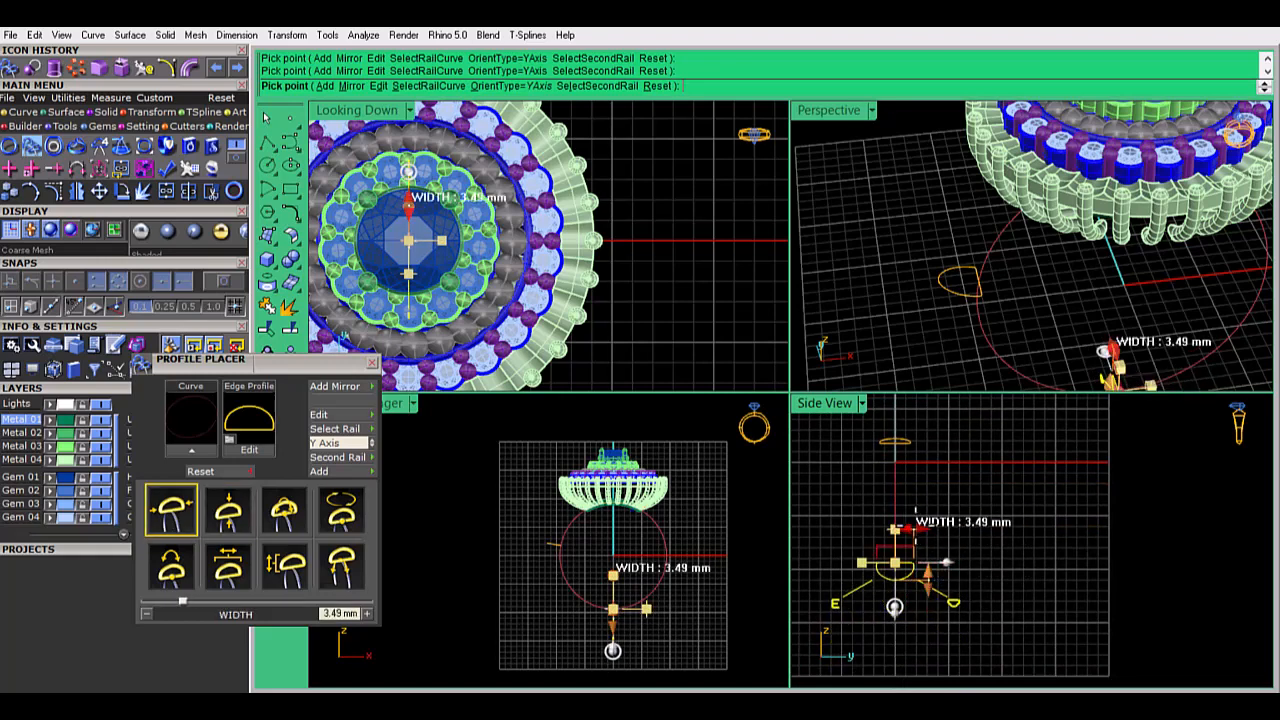
scroll(911, 546, "up", 6)
left_click_drag(917, 542, 907, 529)
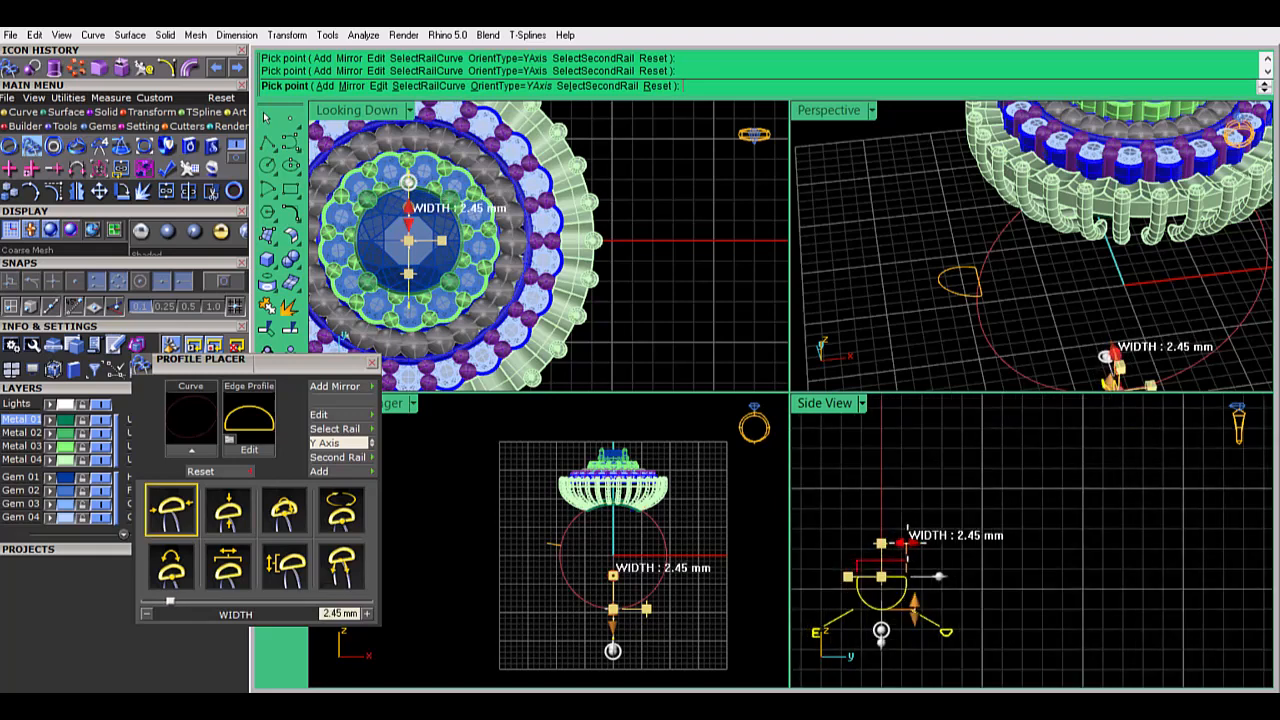
right_click(953, 460)
Mirror the side profile across the Y axis to the opposite side of the ring rail
scroll(1034, 344, "down", 3)
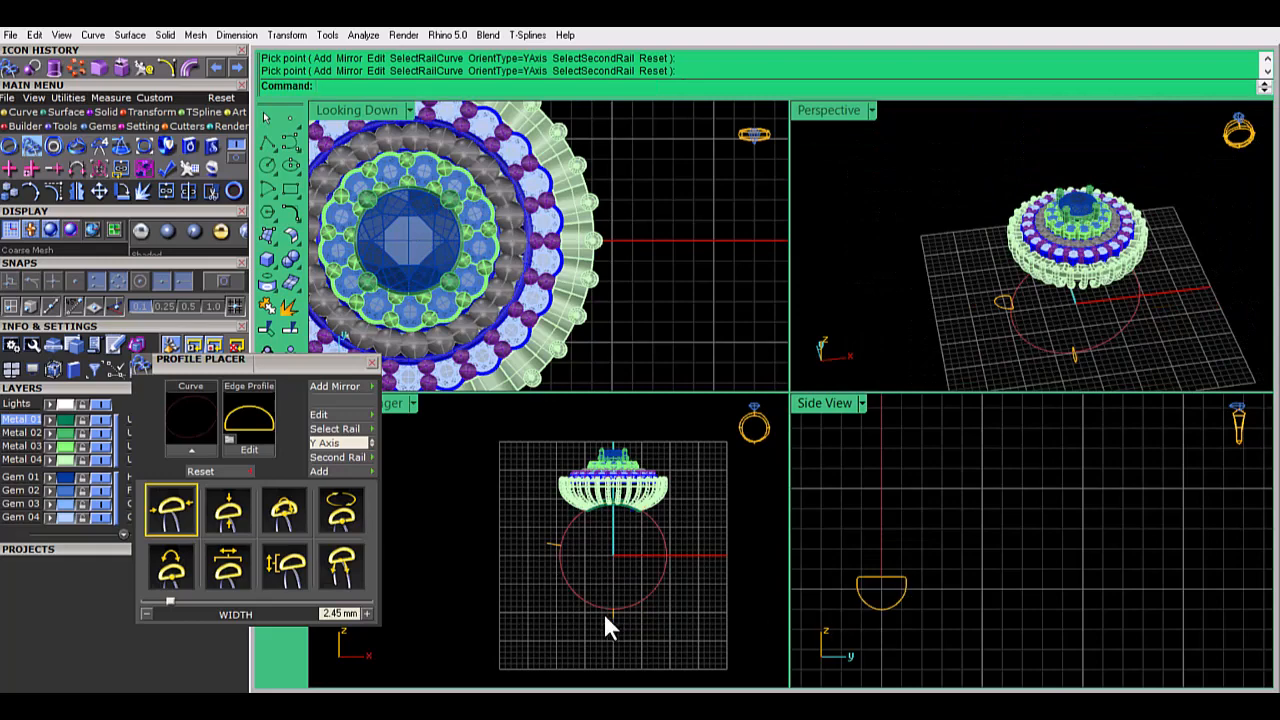
left_click(553, 545)
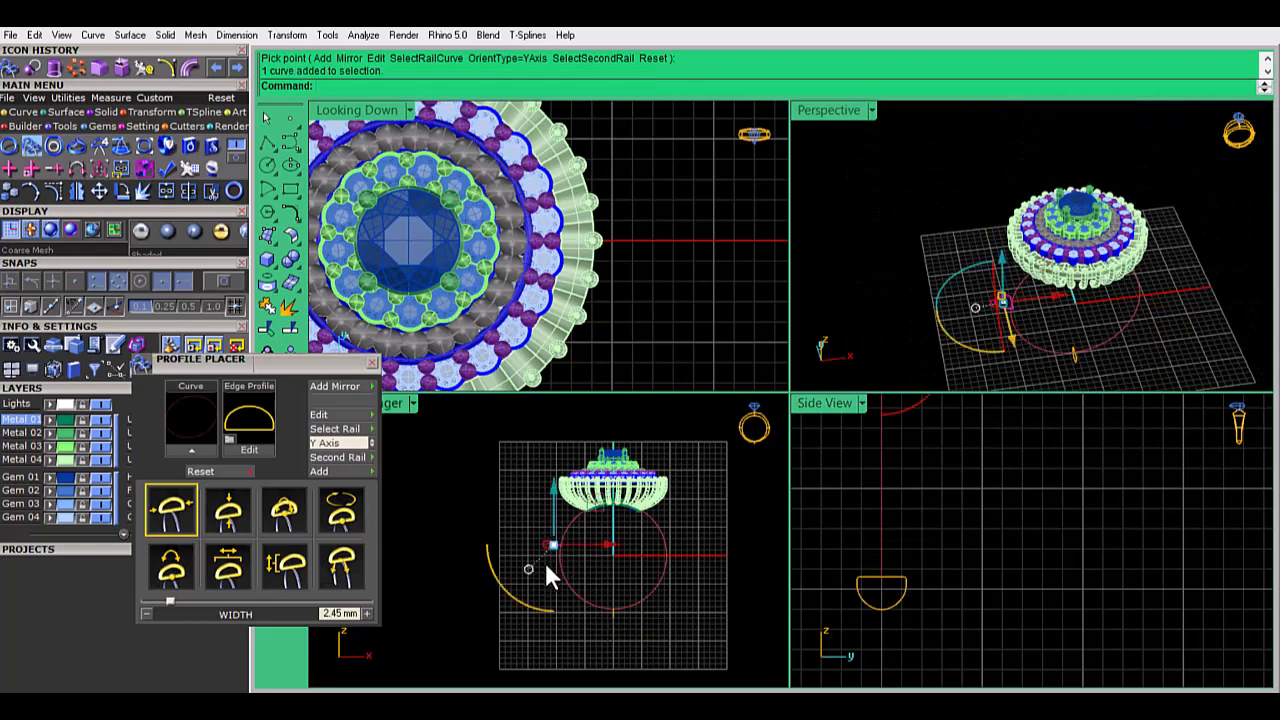
right_click(545, 562)
Mirror the tilted shoulder profile under the head across the Y axis, and dock the Profile Placer back in the sidebar
scroll(1115, 250, "up", 10)
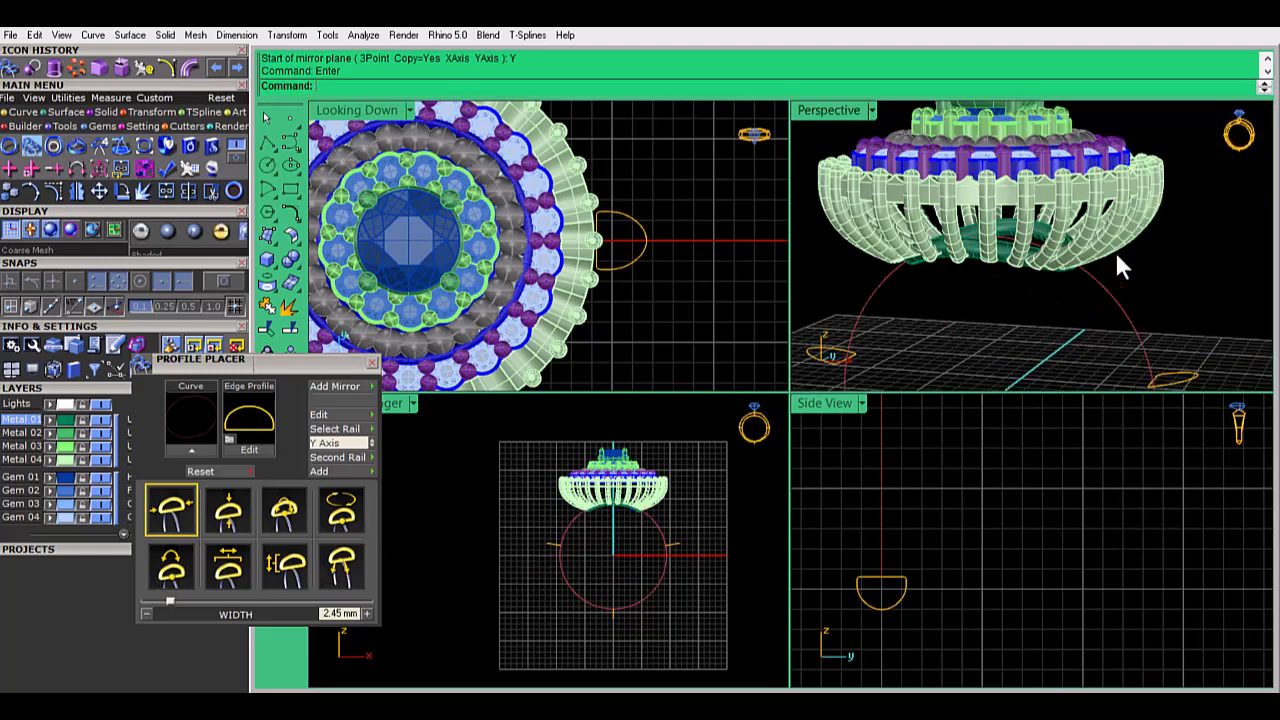
left_click(1030, 185)
left_click(1040, 183)
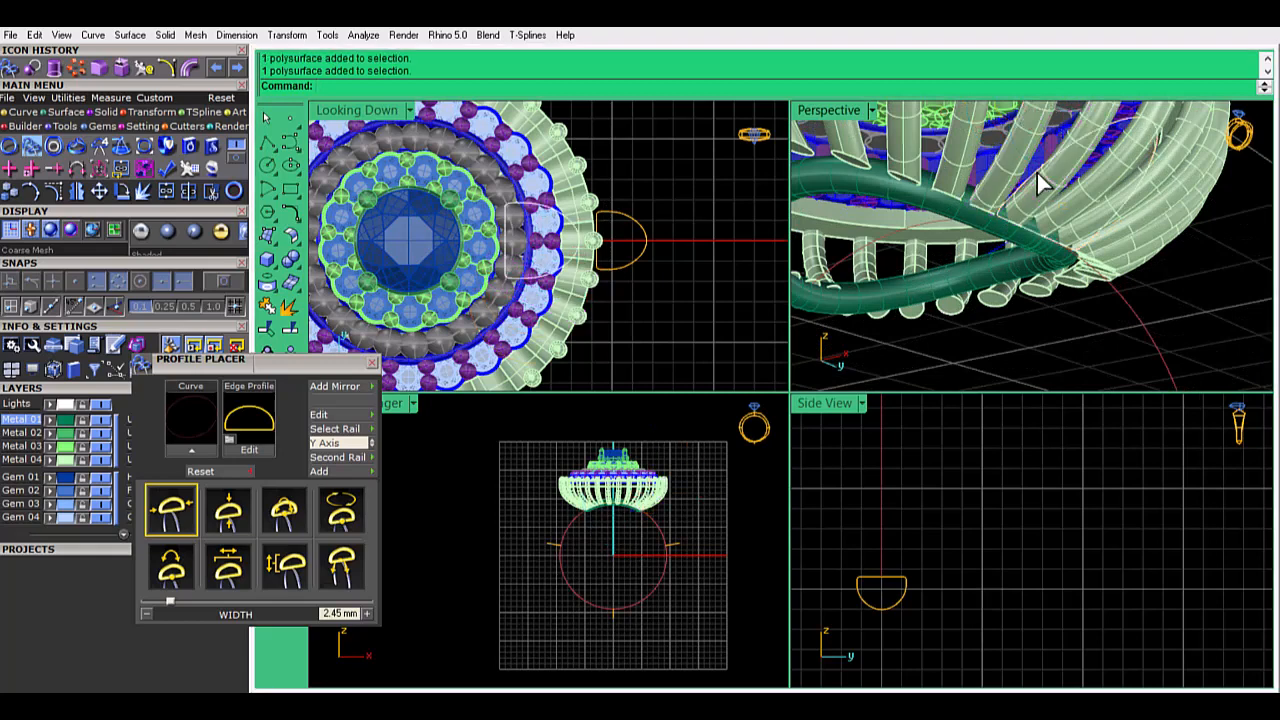
scroll(1070, 217, "down", 5)
scroll(620, 590, "down", 2)
right_click_drag(617, 580, 639, 618)
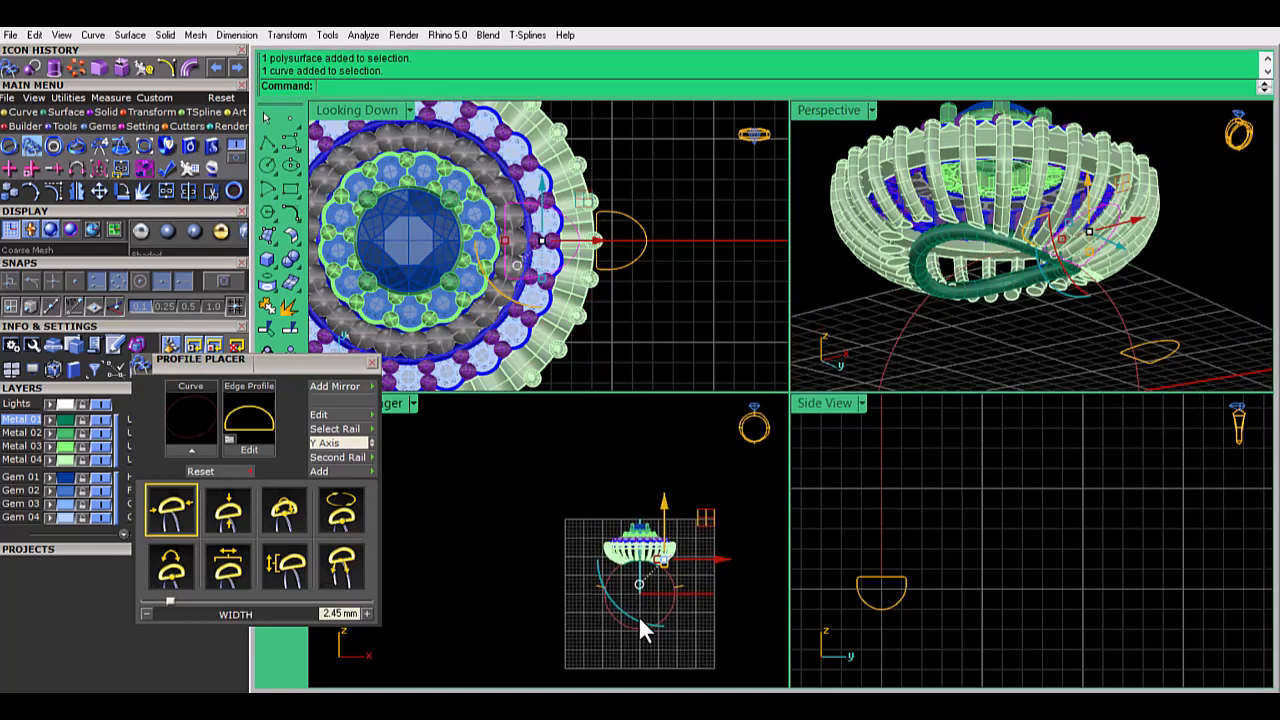
key("F6")
left_click(639, 480)
left_click_drag(289, 378, 159, 567)
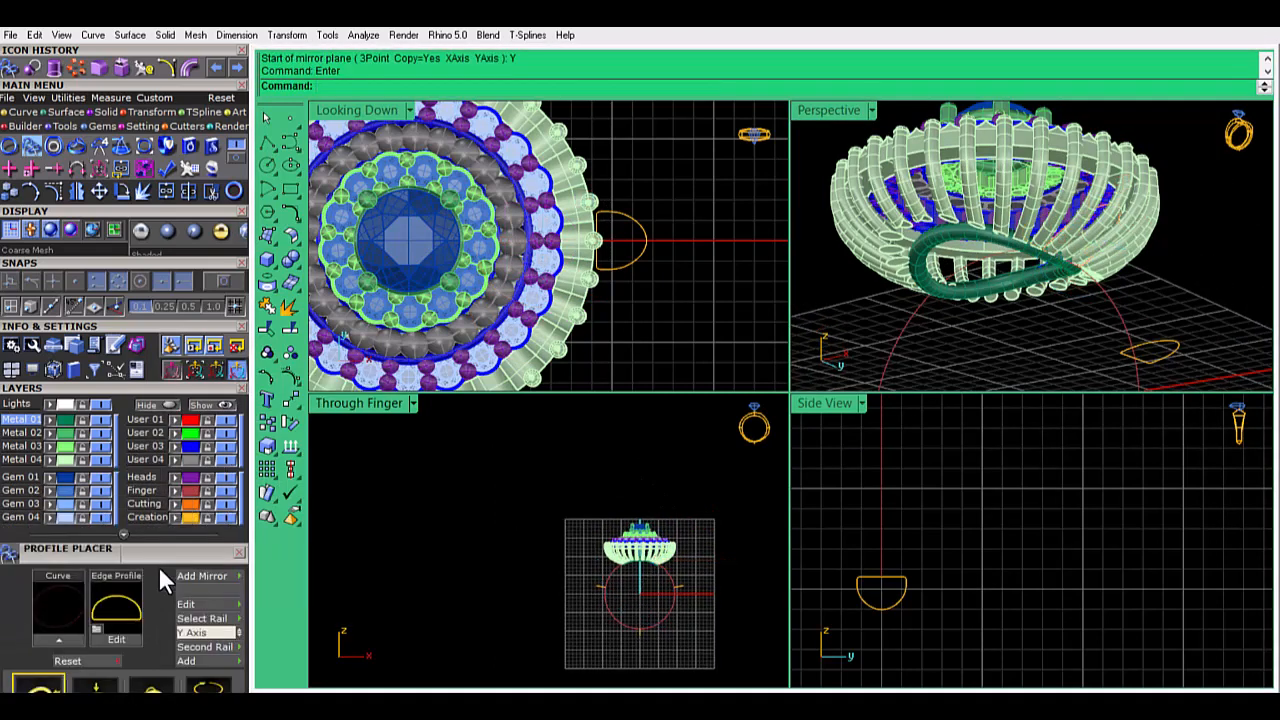
Hide the Metal 04 layer containing the basket pipes and maximize the Perspective view
left_click(102, 463)
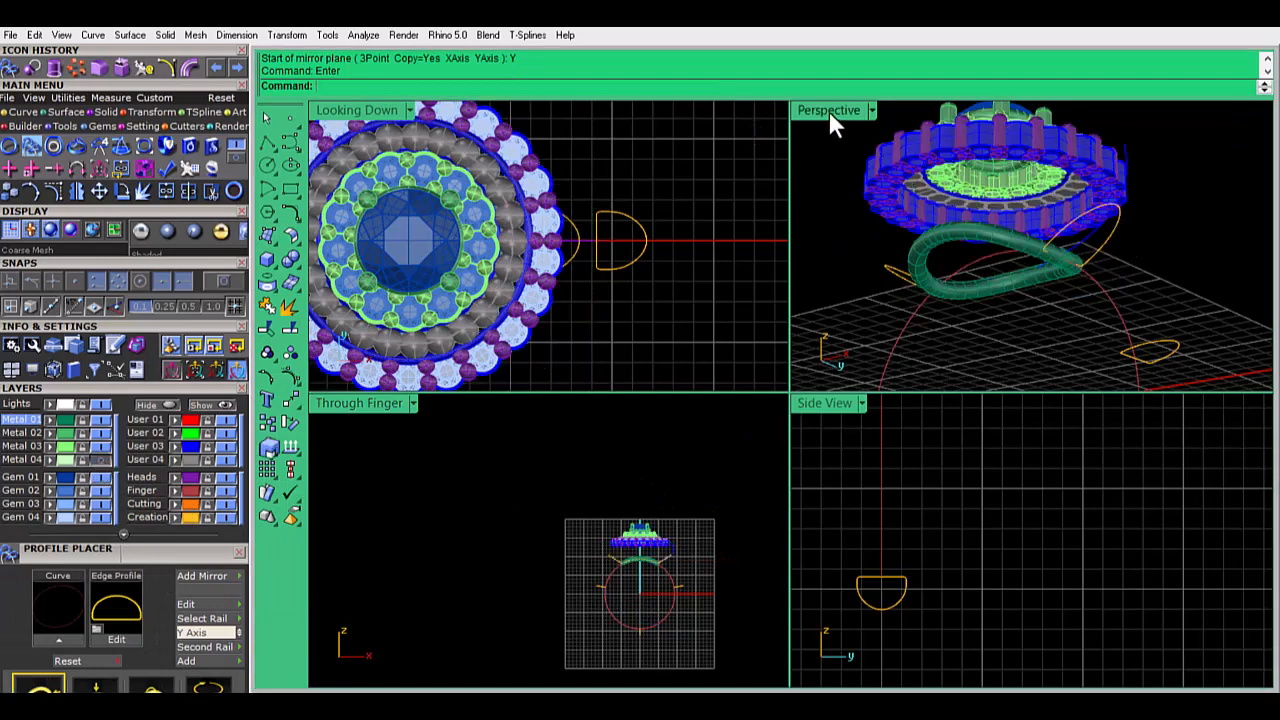
double_click(828, 110)
scroll(894, 500, "up", 2)
Sweep the ring shank along the ring rail through all five profiles with Sweep 1 Rail, Freeform style and no simplification
left_click(202, 618)
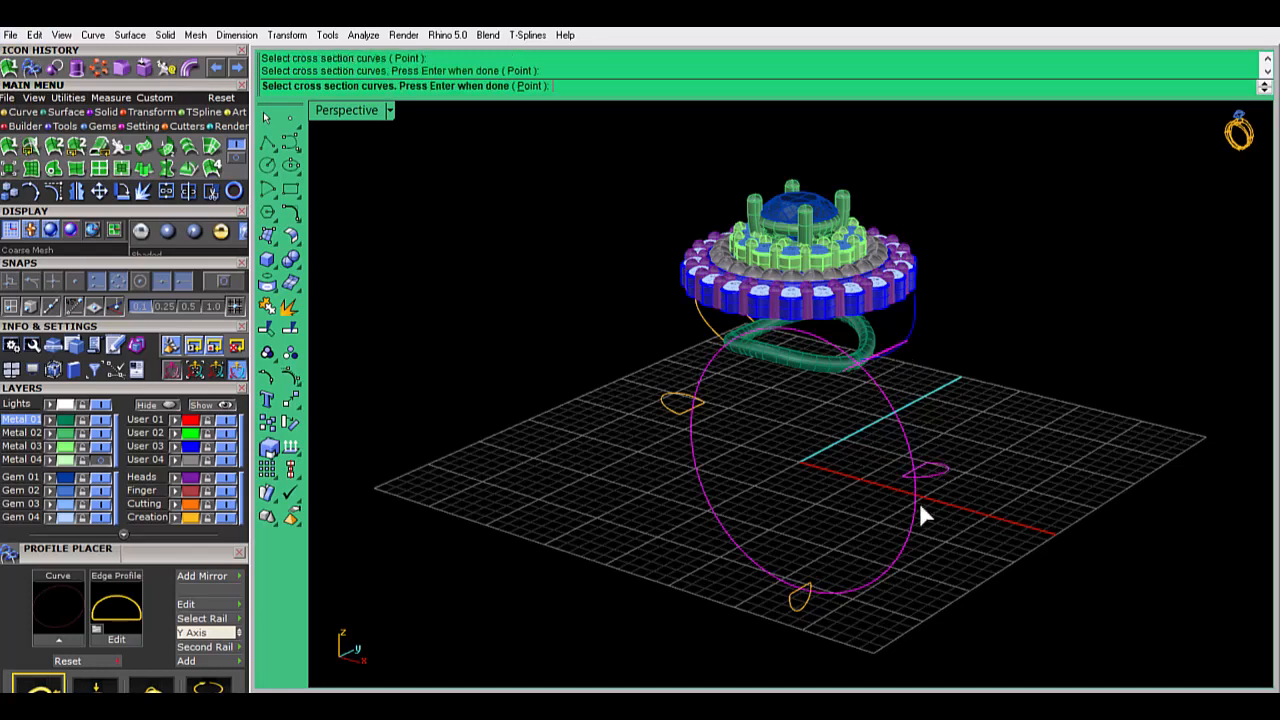
key("Return")
key("Return")
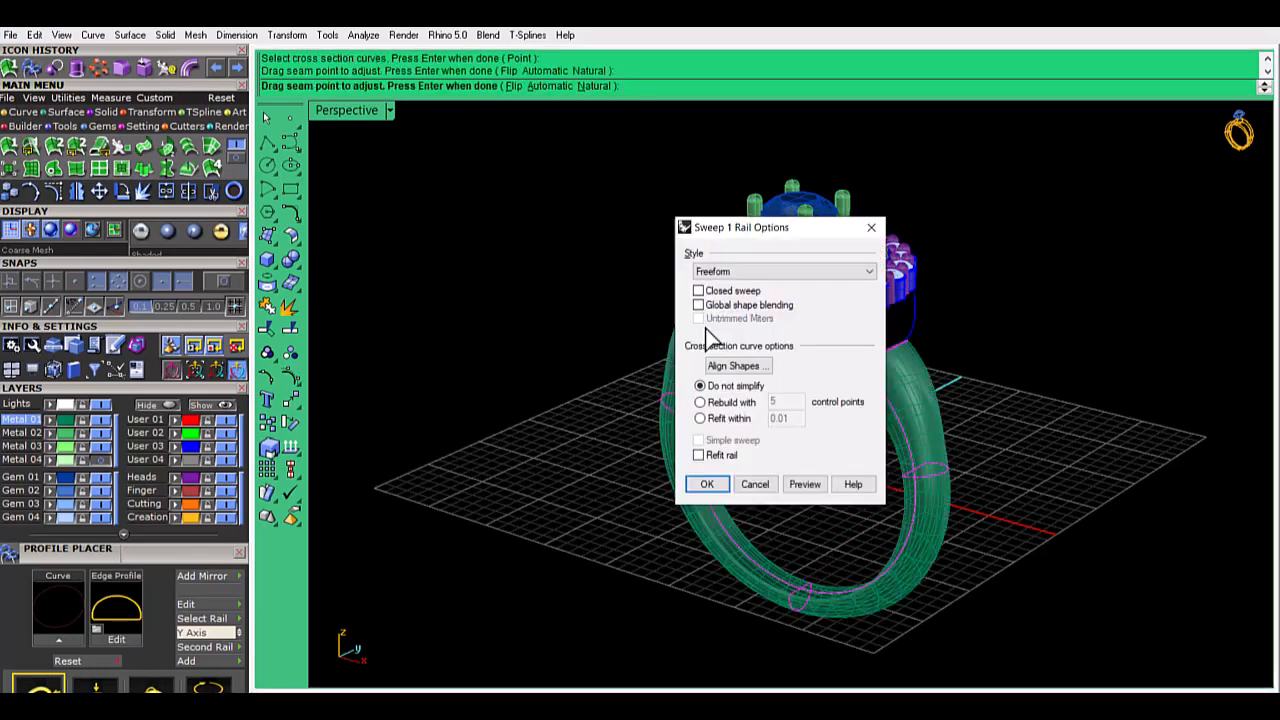
left_click(707, 485)
right_click_drag(711, 500, 783, 400)
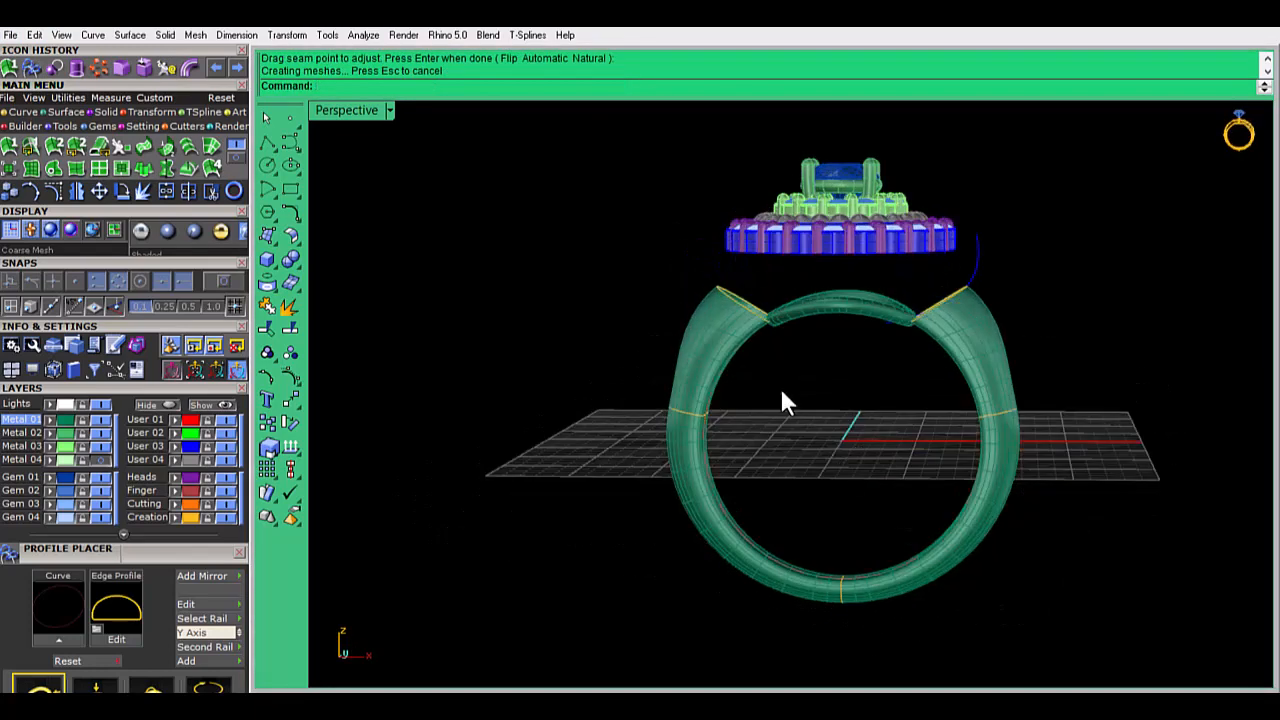
In the maximized Through Finger view, reopen the shank's left side profile for editing and increase its height slightly
double_click(335, 110)
double_click(365, 403)
scroll(651, 451, "up", 5)
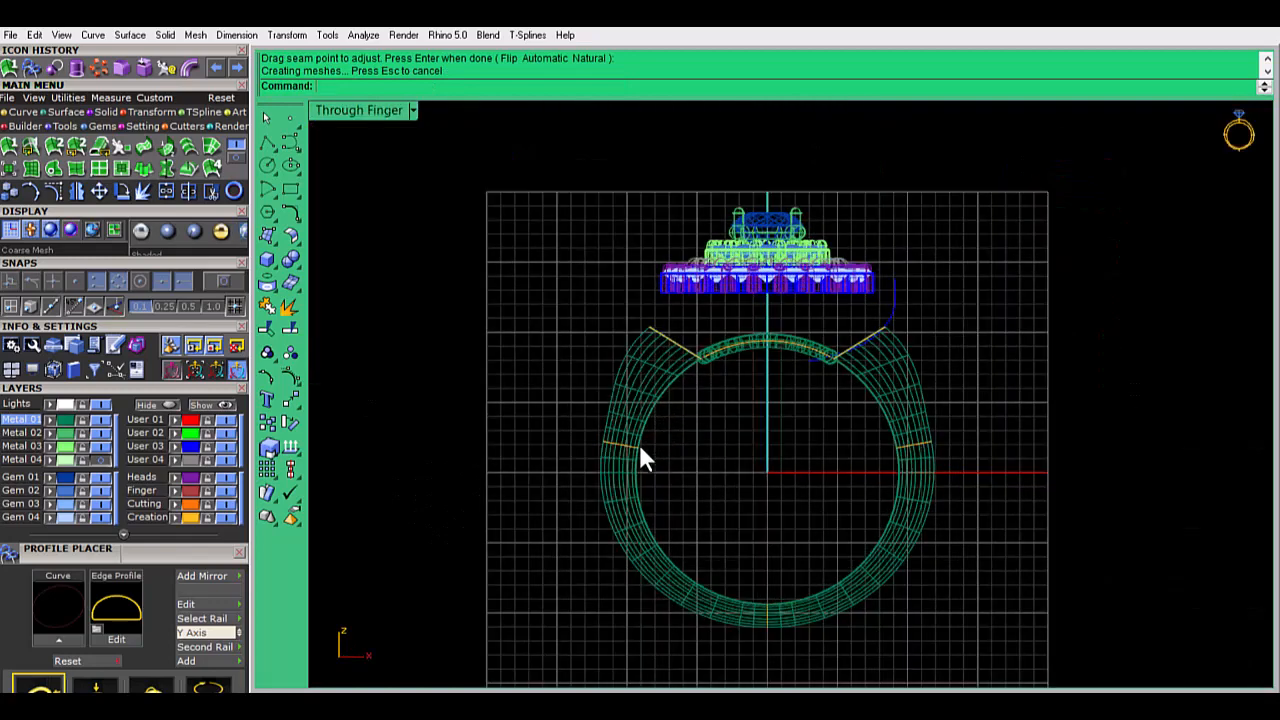
right_click_drag(691, 425, 599, 379)
left_click(520, 396)
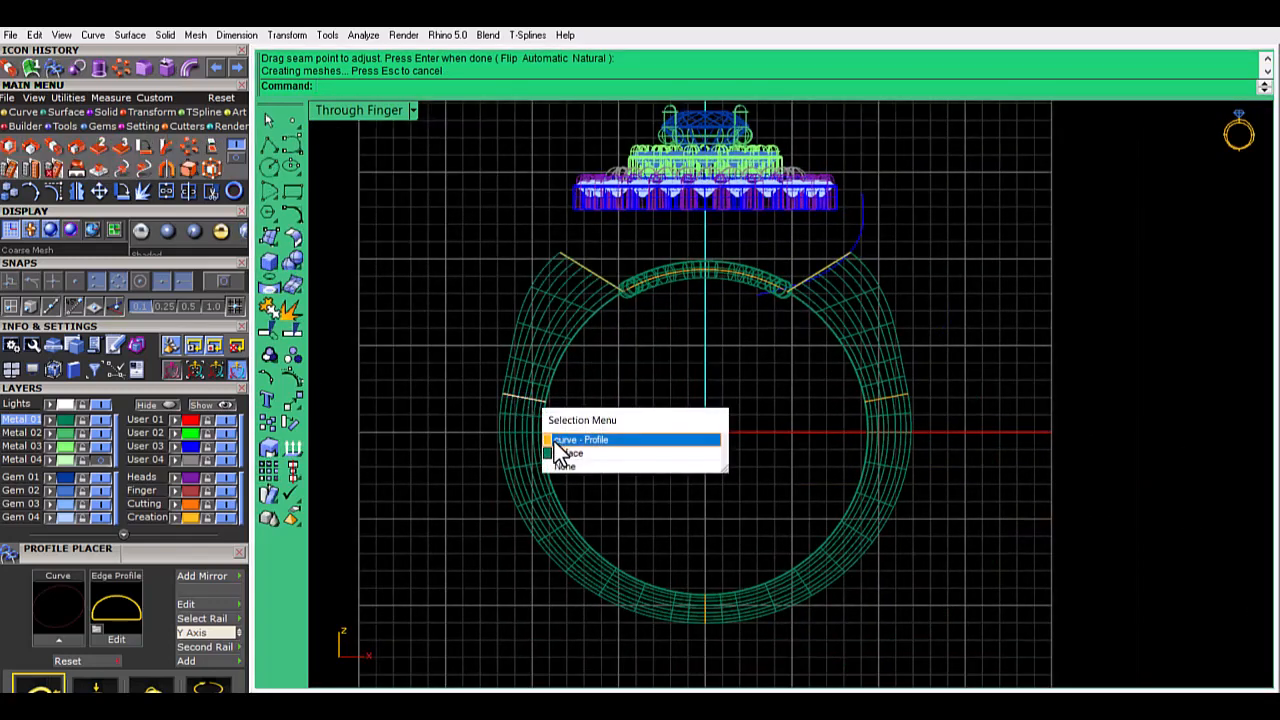
left_click(556, 441)
left_click(46, 643)
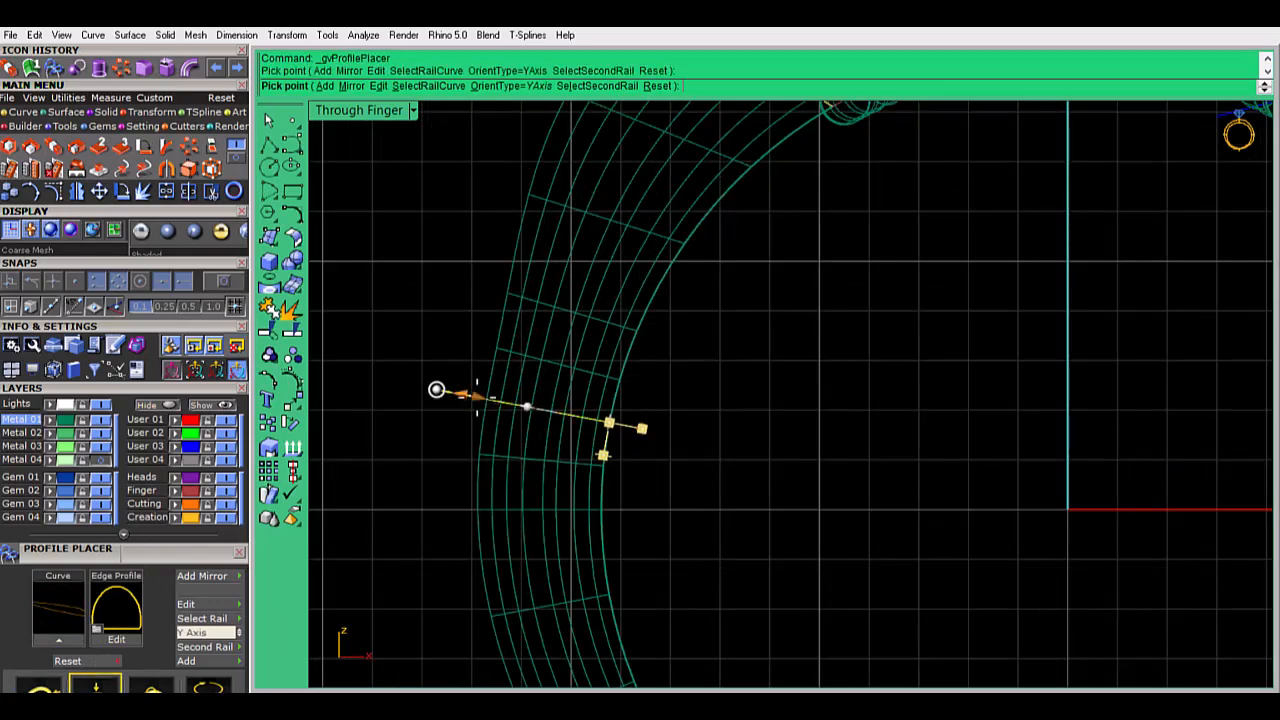
right_click(480, 310)
scroll(478, 349, "down", 6)
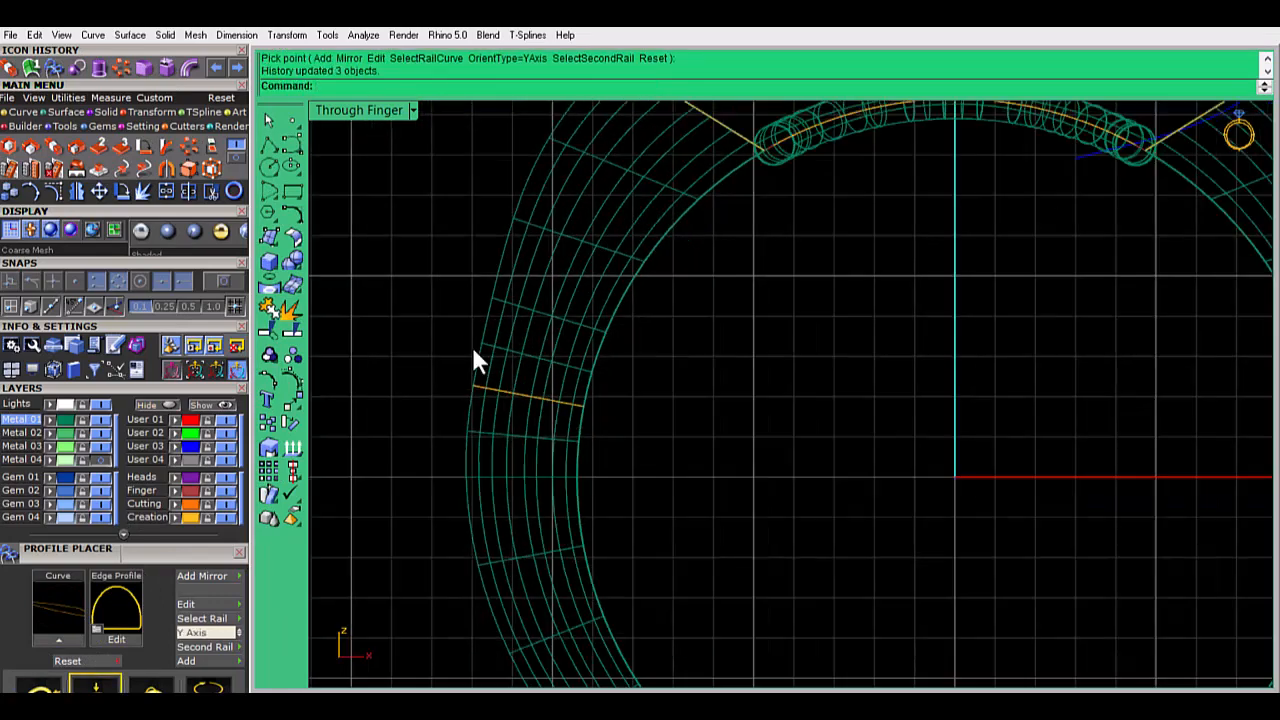
Raise the height of the left side profile further to thicken the shank's side
scroll(490, 386, "up", 2)
left_click(494, 374)
left_click(525, 420)
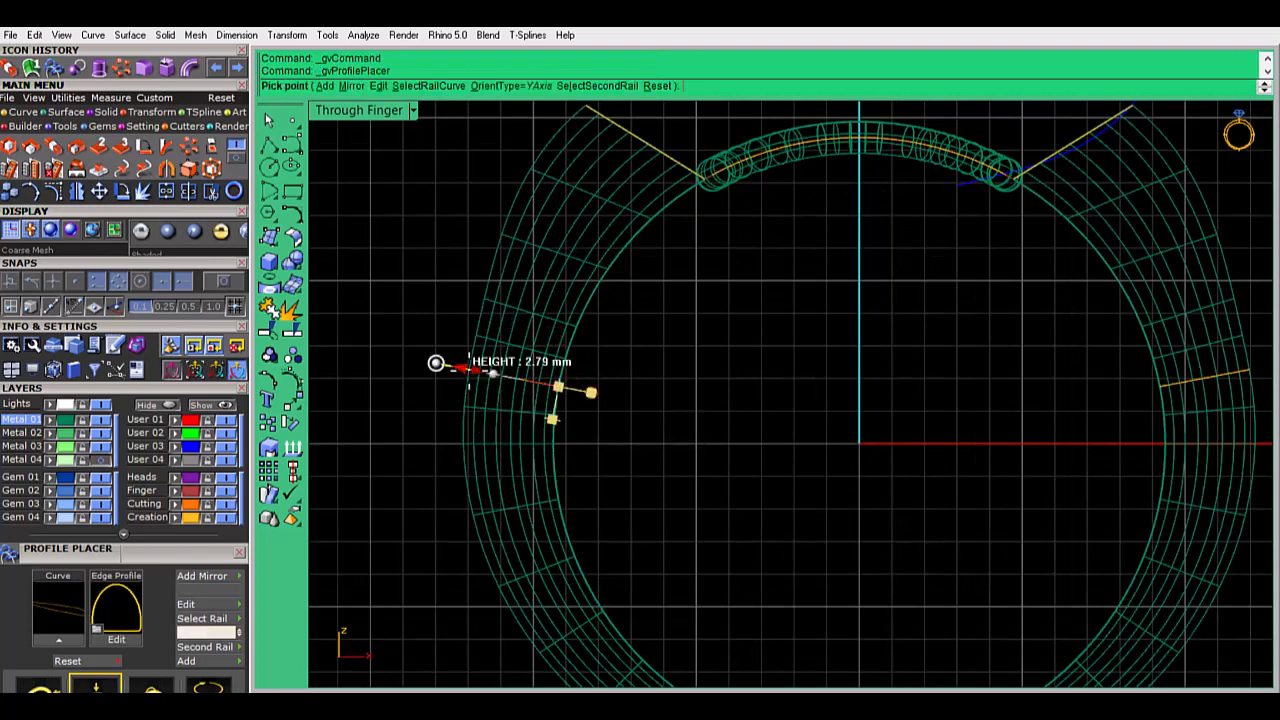
left_click(456, 370)
right_click(652, 366)
scroll(645, 396, "down", 6)
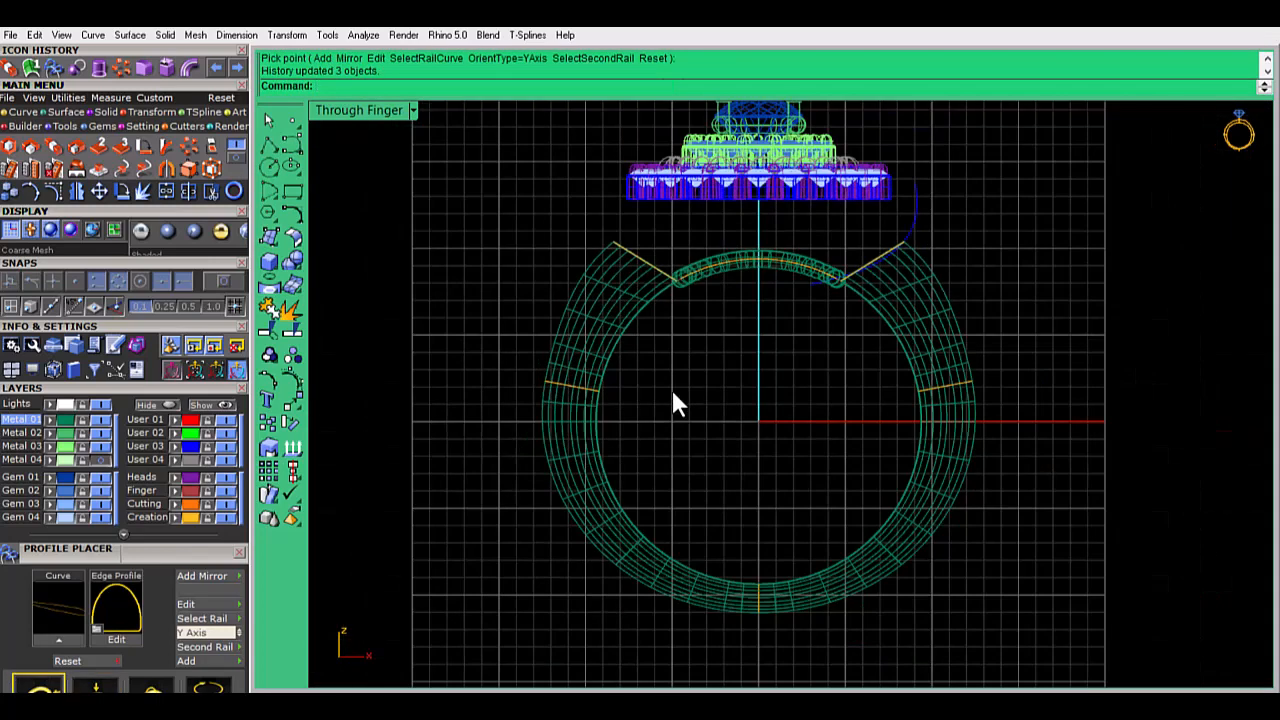
Edit the left side profile in a floating Profile Placer and replace its shape with the tall rounded library profile
scroll(640, 425, "up", 4)
left_click(580, 397)
left_click(612, 434)
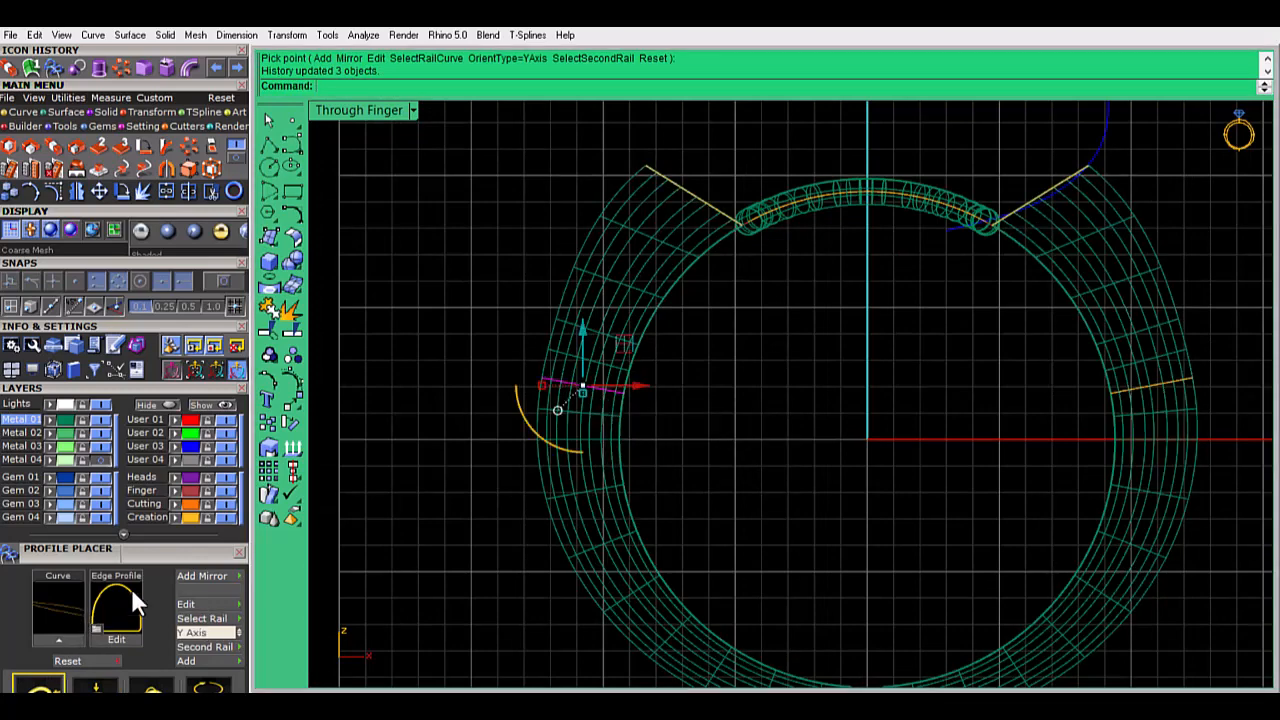
left_click(102, 610)
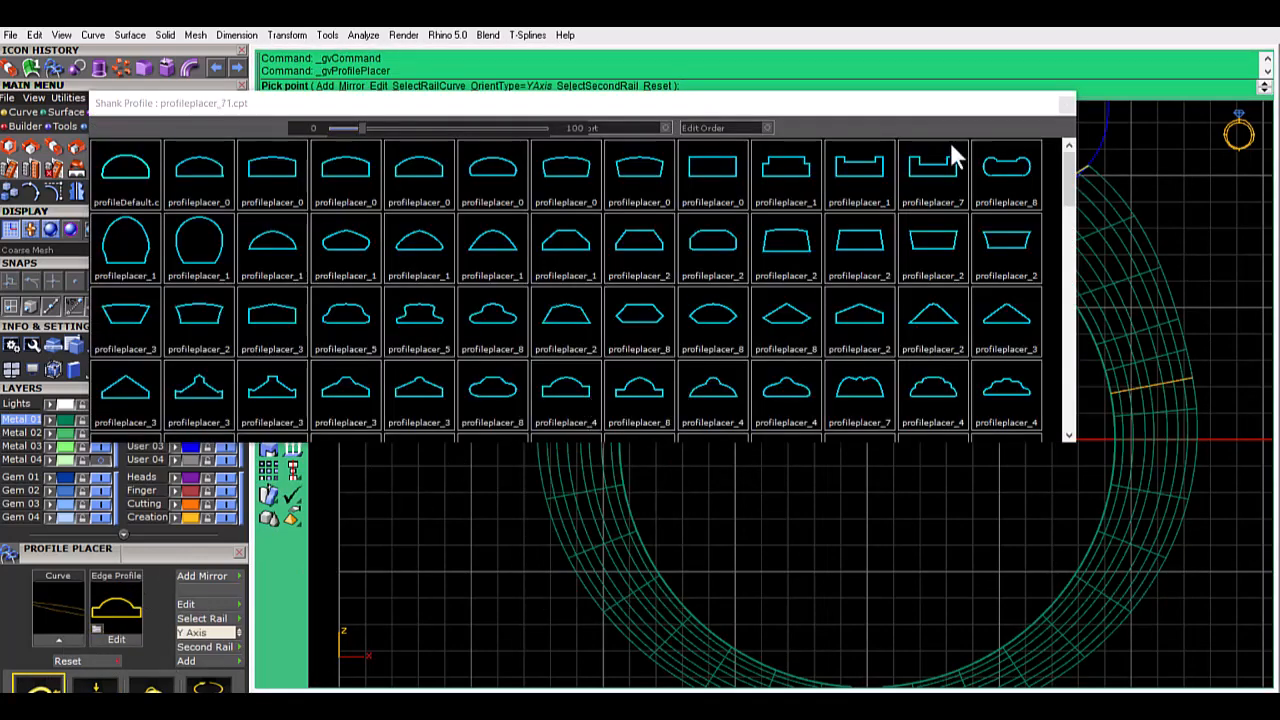
left_click(708, 386)
scroll(591, 568, "down", 4)
right_click_drag(591, 568, 568, 460)
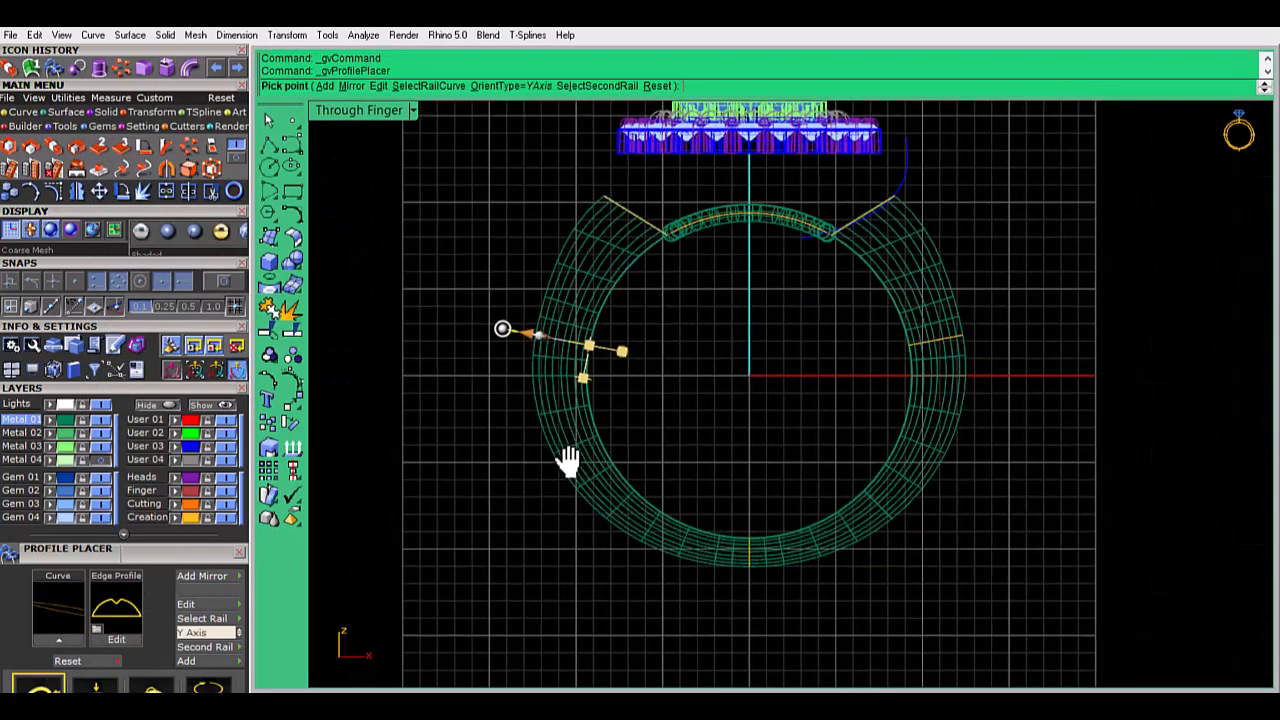
left_click_drag(189, 550, 322, 378)
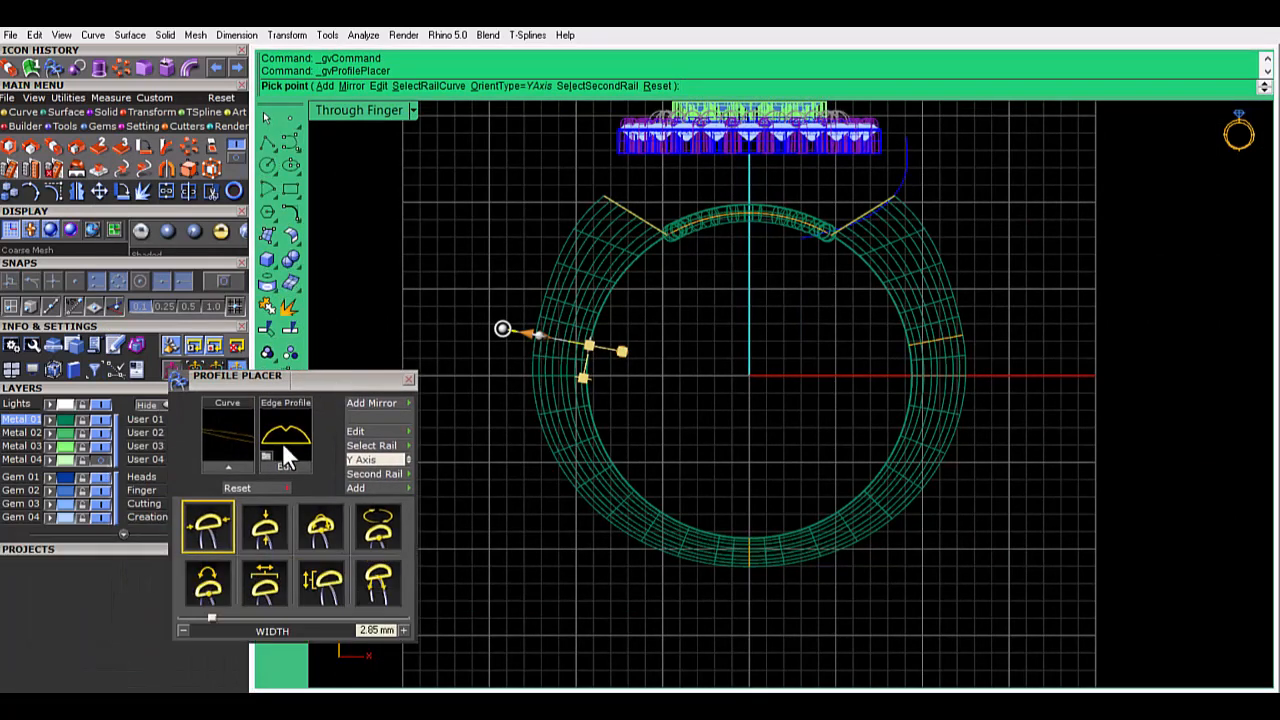
left_click(297, 418)
left_click(183, 235)
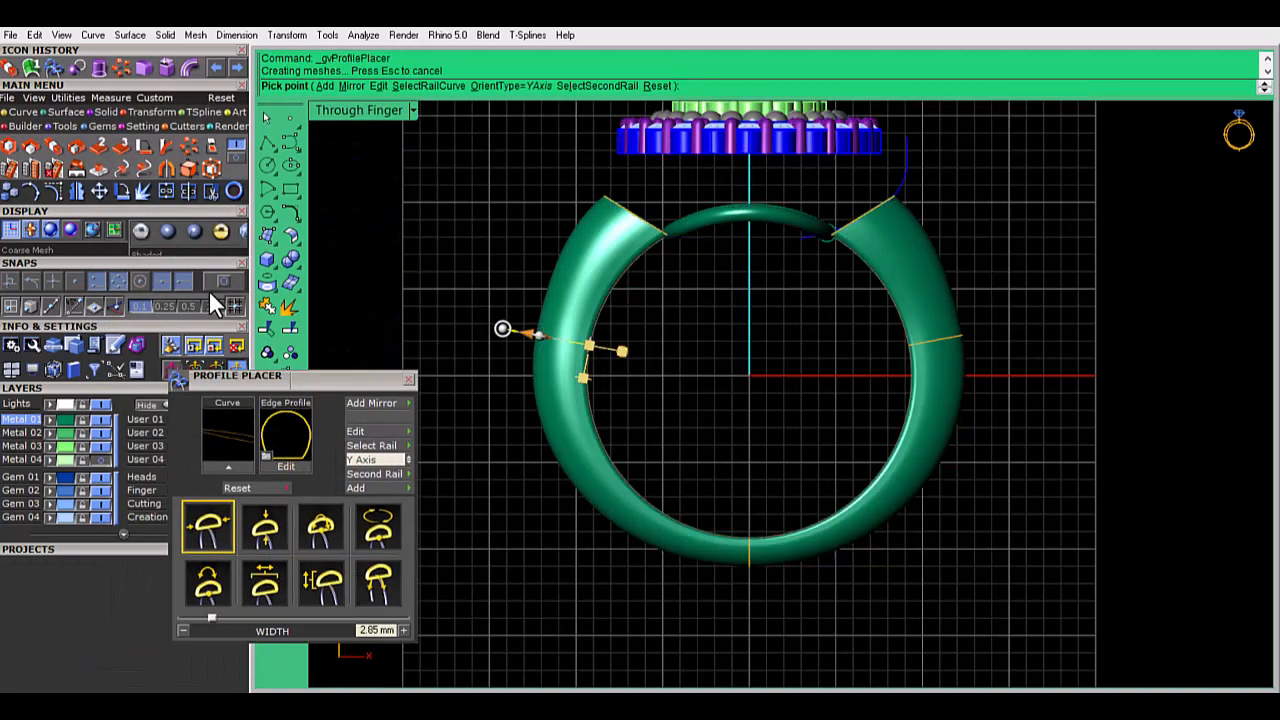
Set the Through Finger view to Shaded and slide the side profile to 24.9% along the ring rail
left_click(412, 111)
left_click(450, 75)
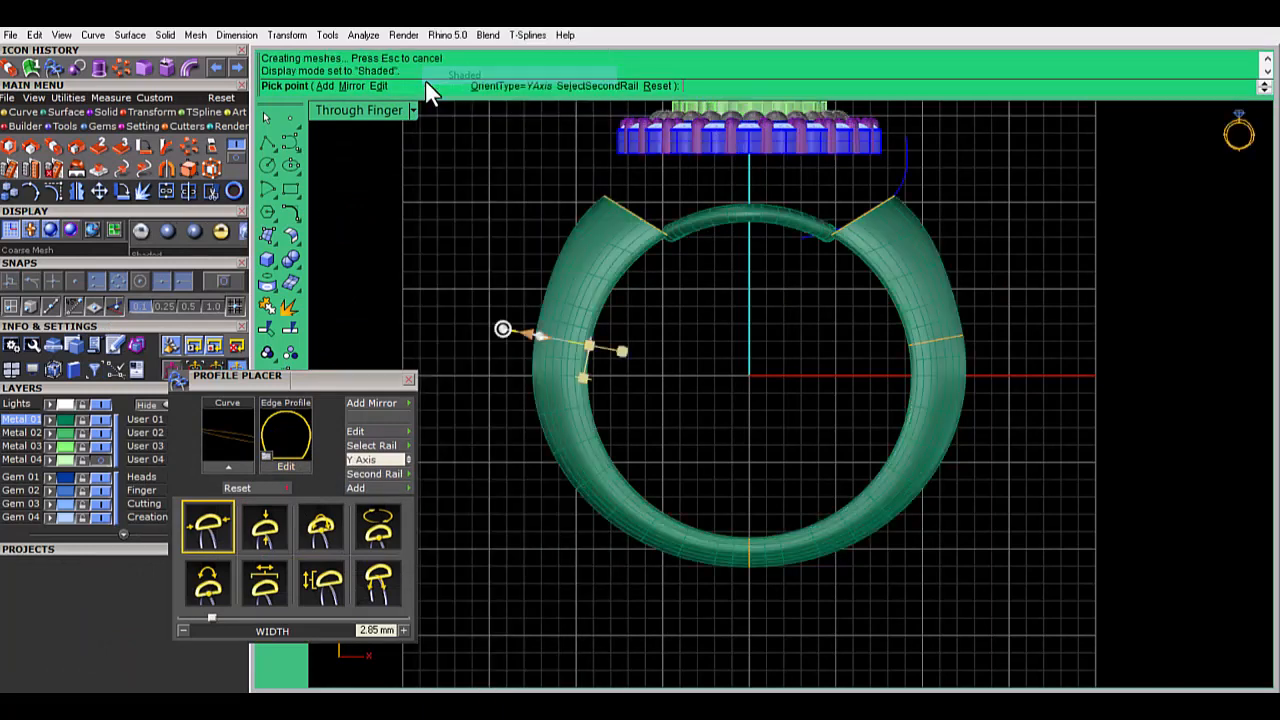
scroll(573, 349, "up", 4)
scroll(580, 349, "down", 2)
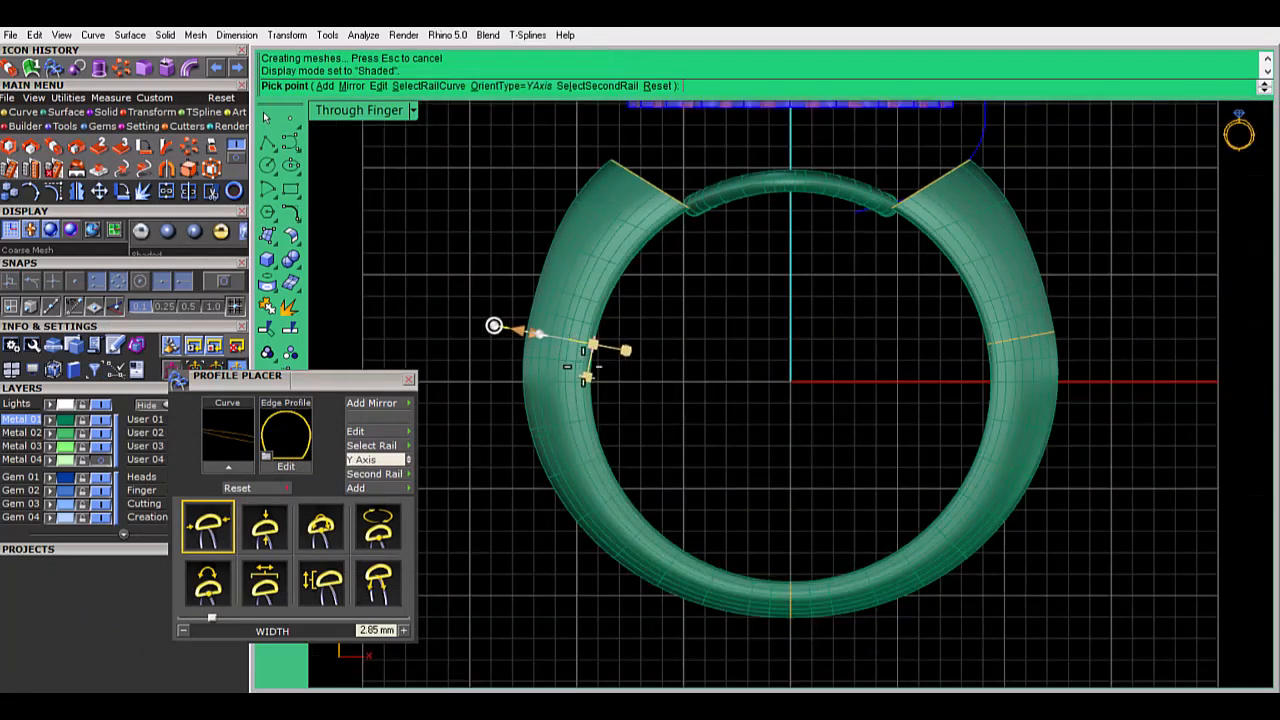
left_click(378, 582)
left_click_drag(240, 618, 235, 606)
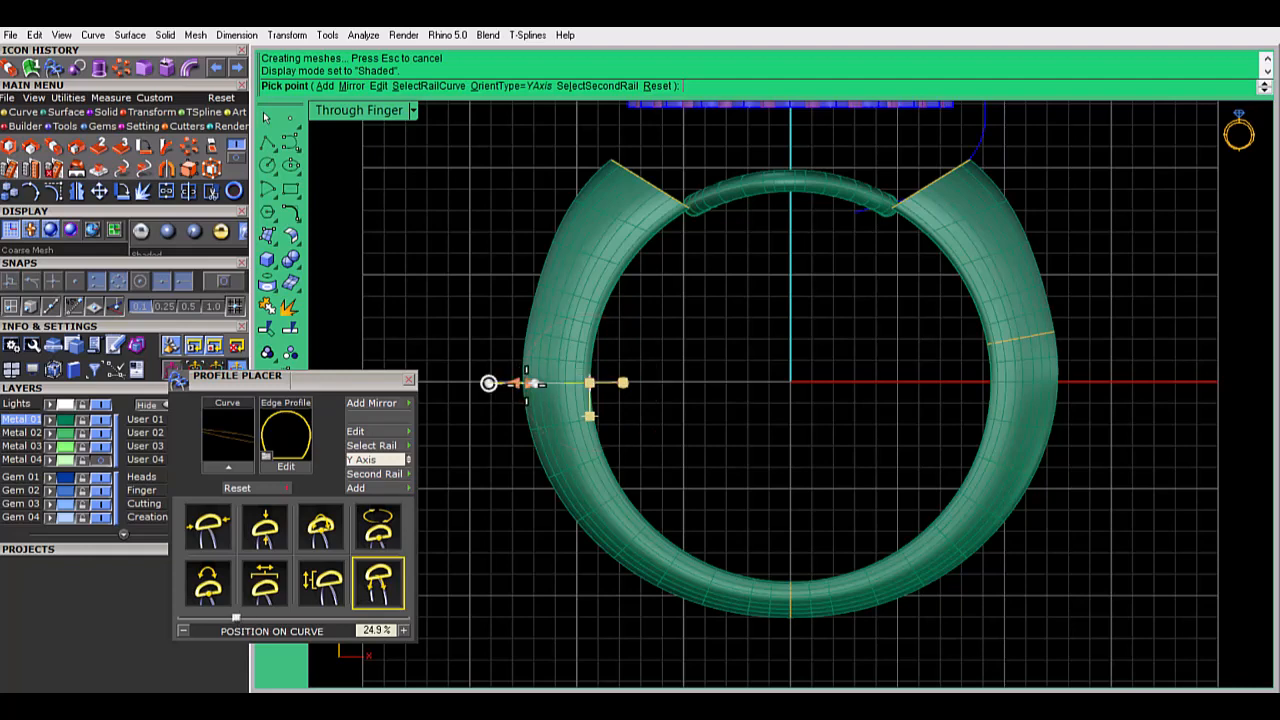
Set the side profile's height to 3.03 mm and finish the profile edit
left_click(526, 384)
scroll(520, 386, "up", 4)
left_click(527, 380)
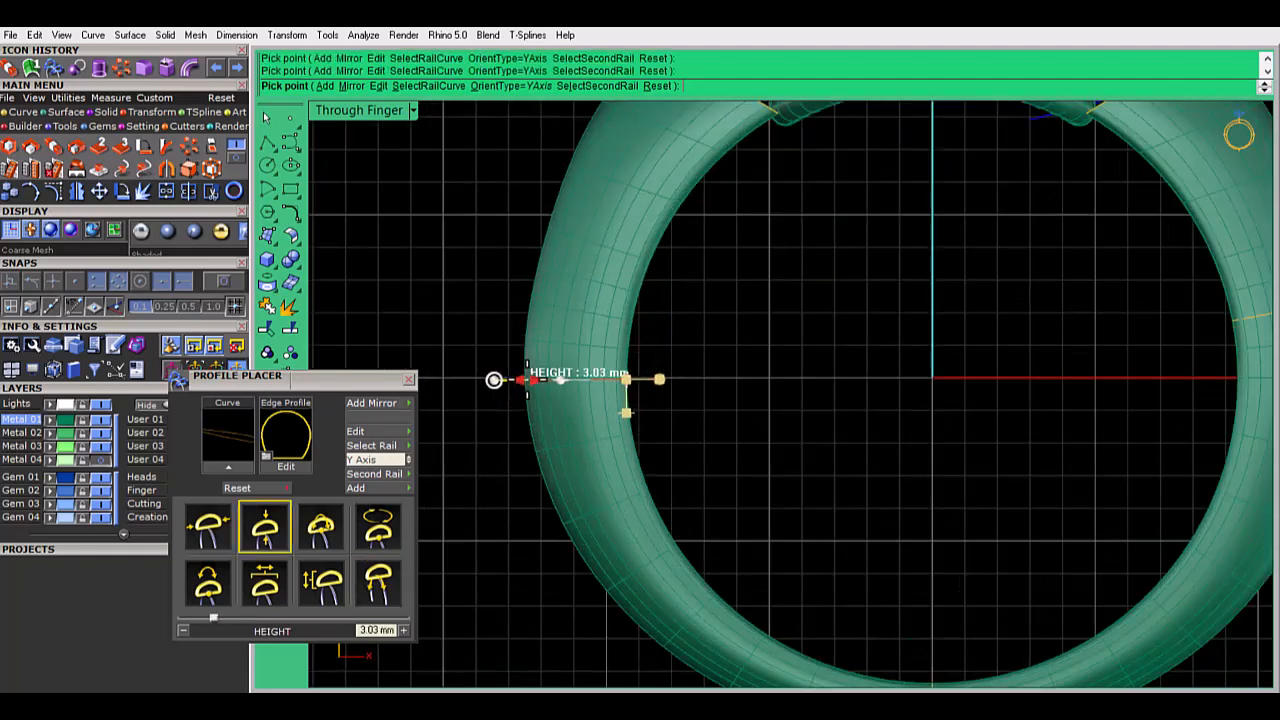
key("Return")
scroll(488, 400, "down", 4)
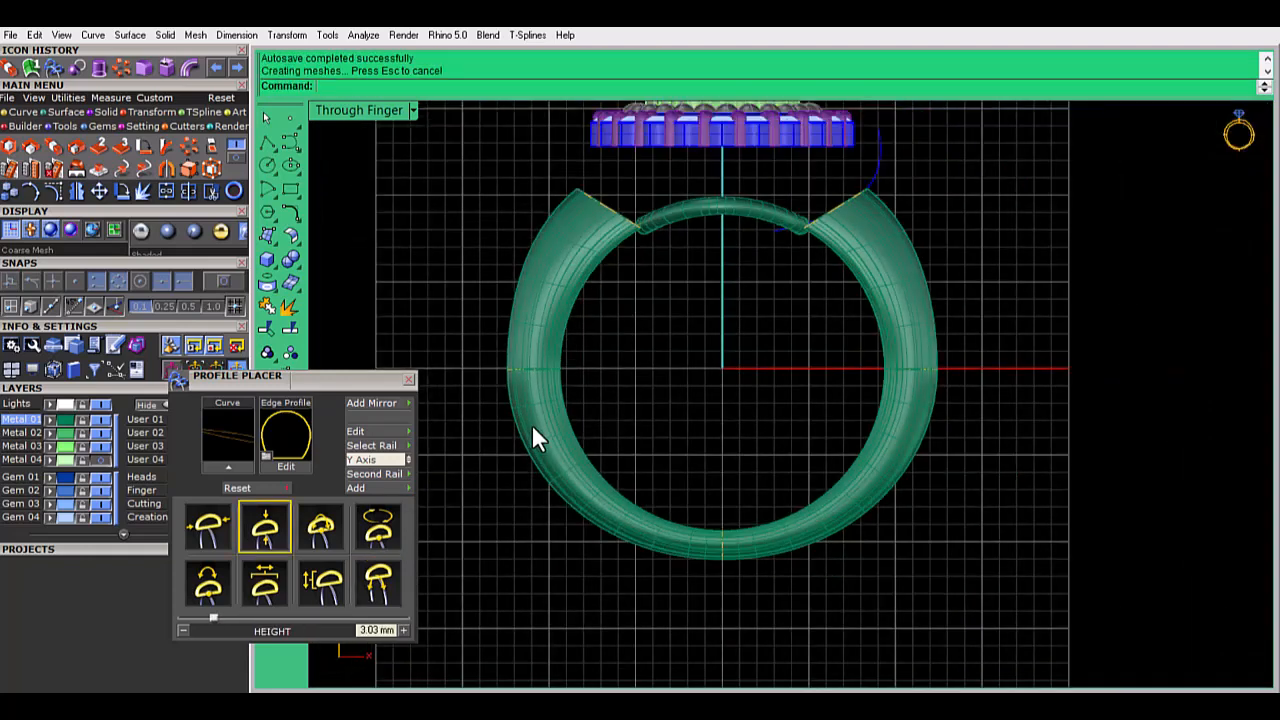
scroll(608, 205, "up", 4)
scroll(591, 210, "down", 4)
left_click(591, 209)
left_click(555, 169)
left_click(599, 208)
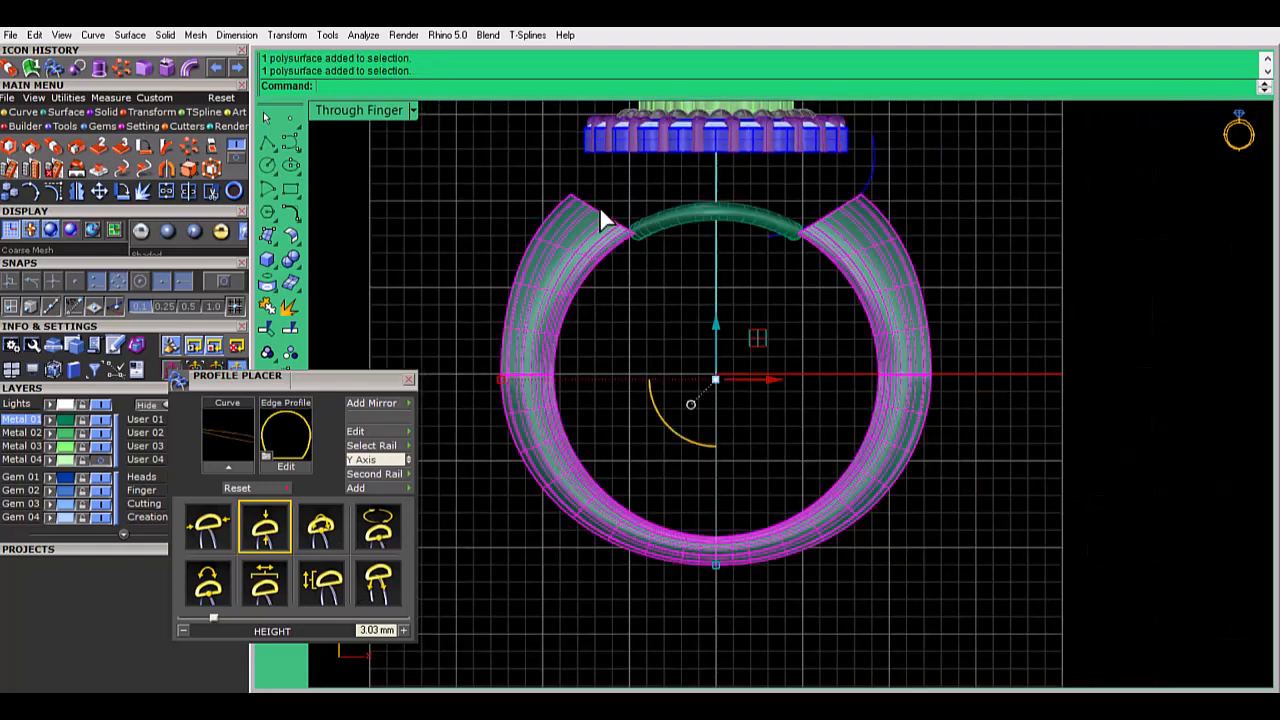
key("Escape")
Edit the right shoulder profile under the head and set its height to 4.51 mm
scroll(592, 207, "up", 6)
left_click(1045, 214)
left_click(1100, 260)
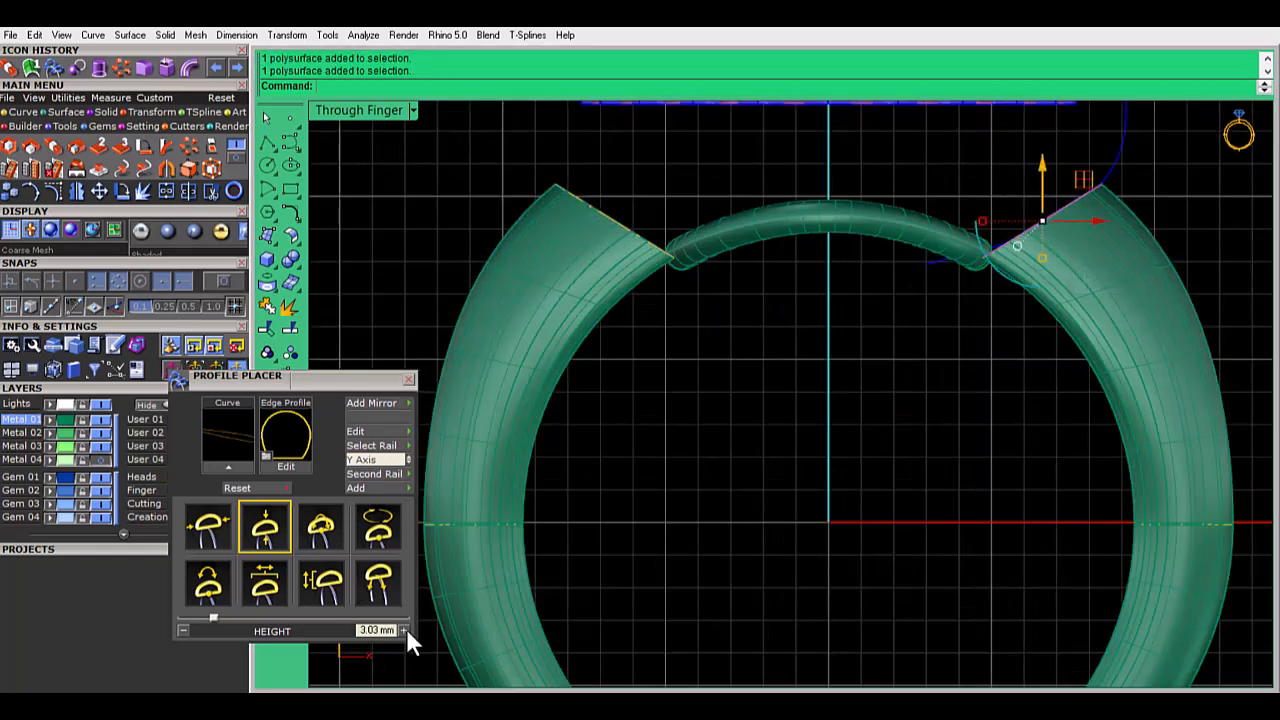
left_click(228, 461)
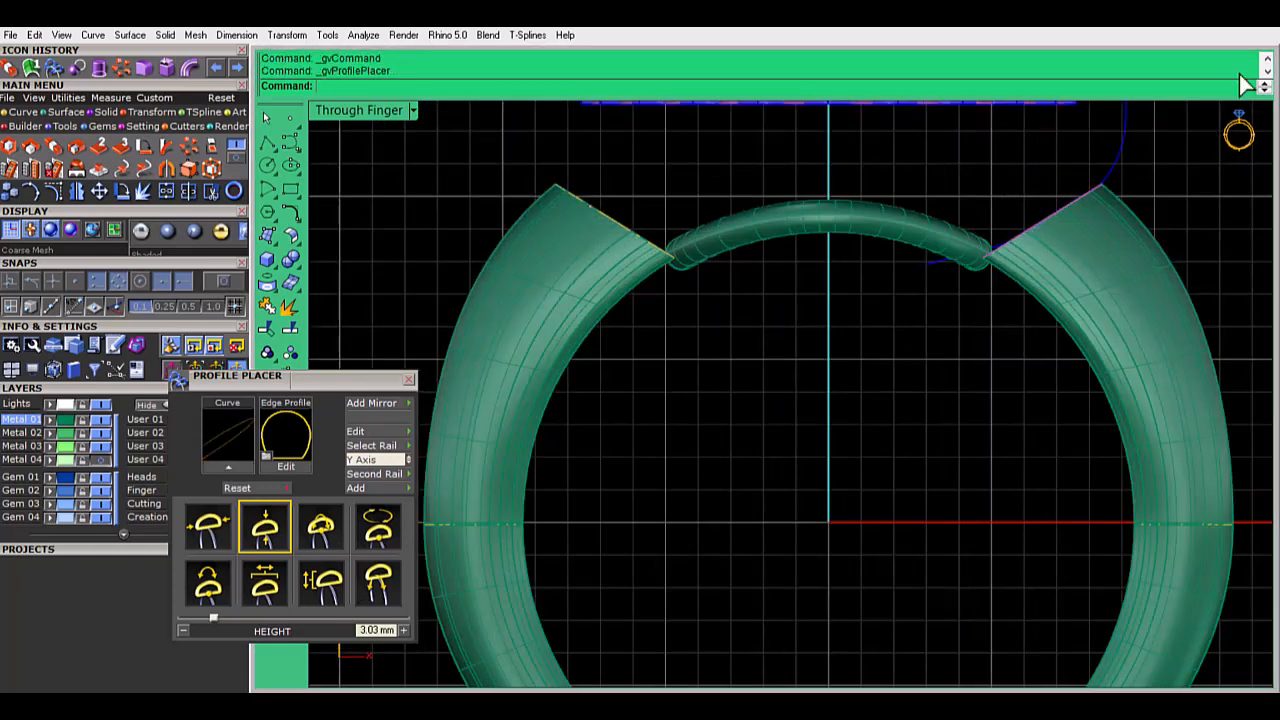
left_click(1106, 181)
left_click(1134, 164)
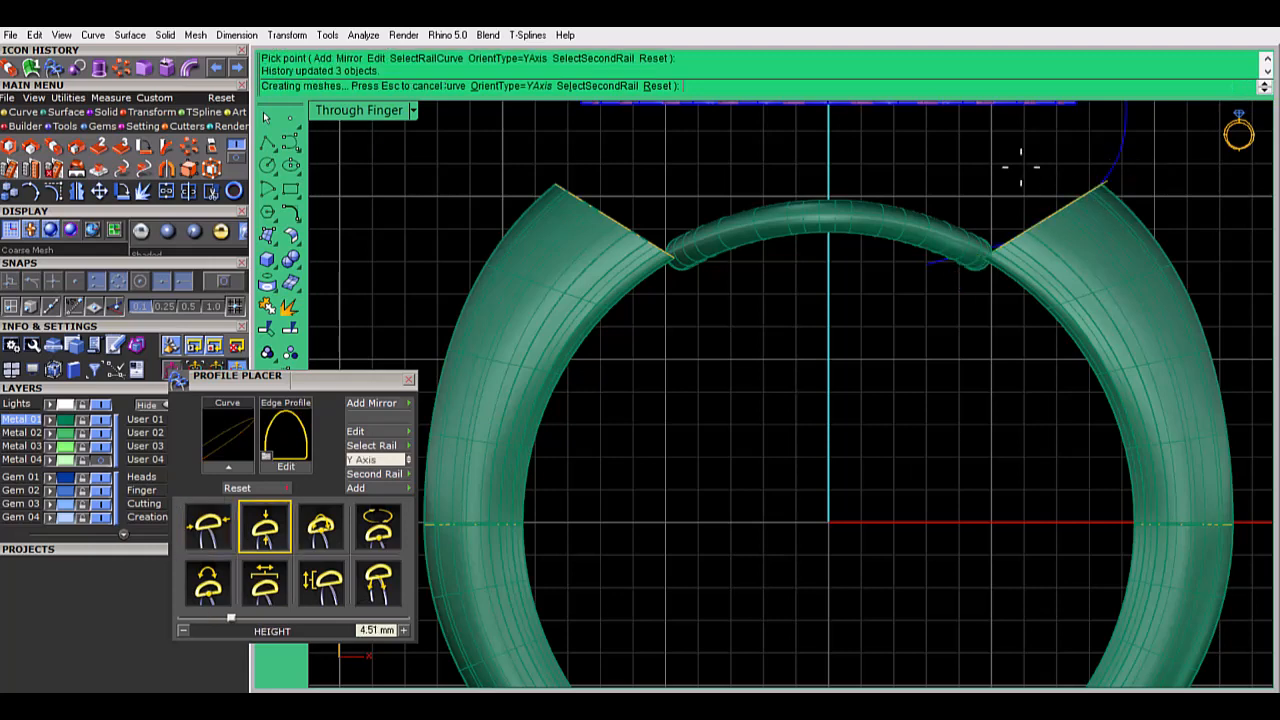
scroll(962, 328, "down", 5)
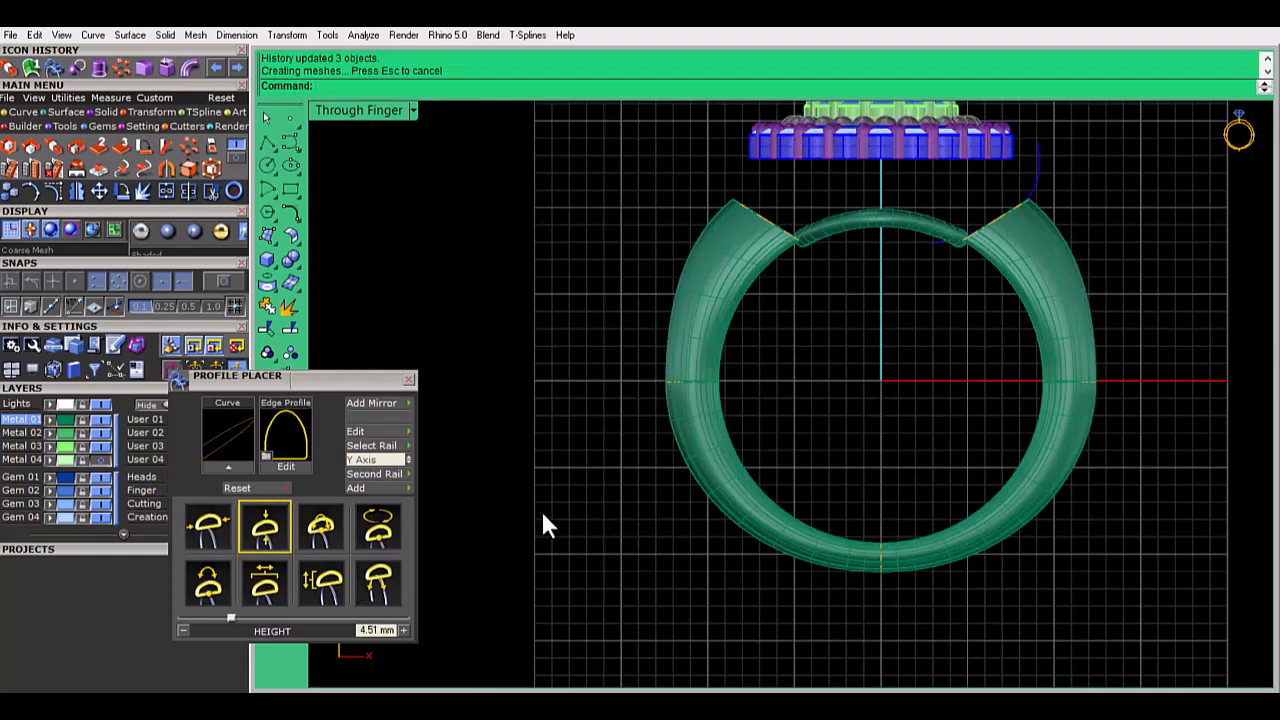
scroll(660, 387, "down", 3)
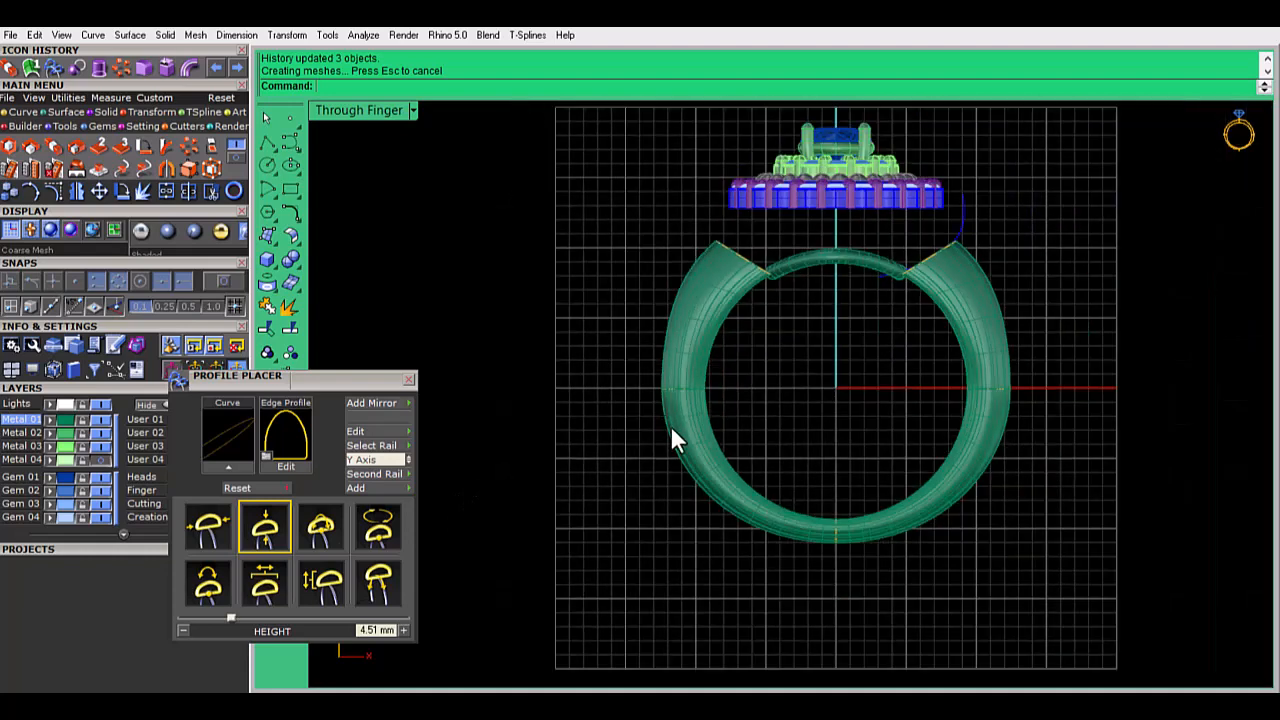
Dock the Profile Placer in the sidebar, show the Metal 04 basket layer, and maximize the Perspective view facing the shank's side
scroll(730, 525, "up", 2)
left_click_drag(312, 376, 125, 580)
left_click(101, 459)
scroll(415, 380, "down", 2)
double_click(349, 111)
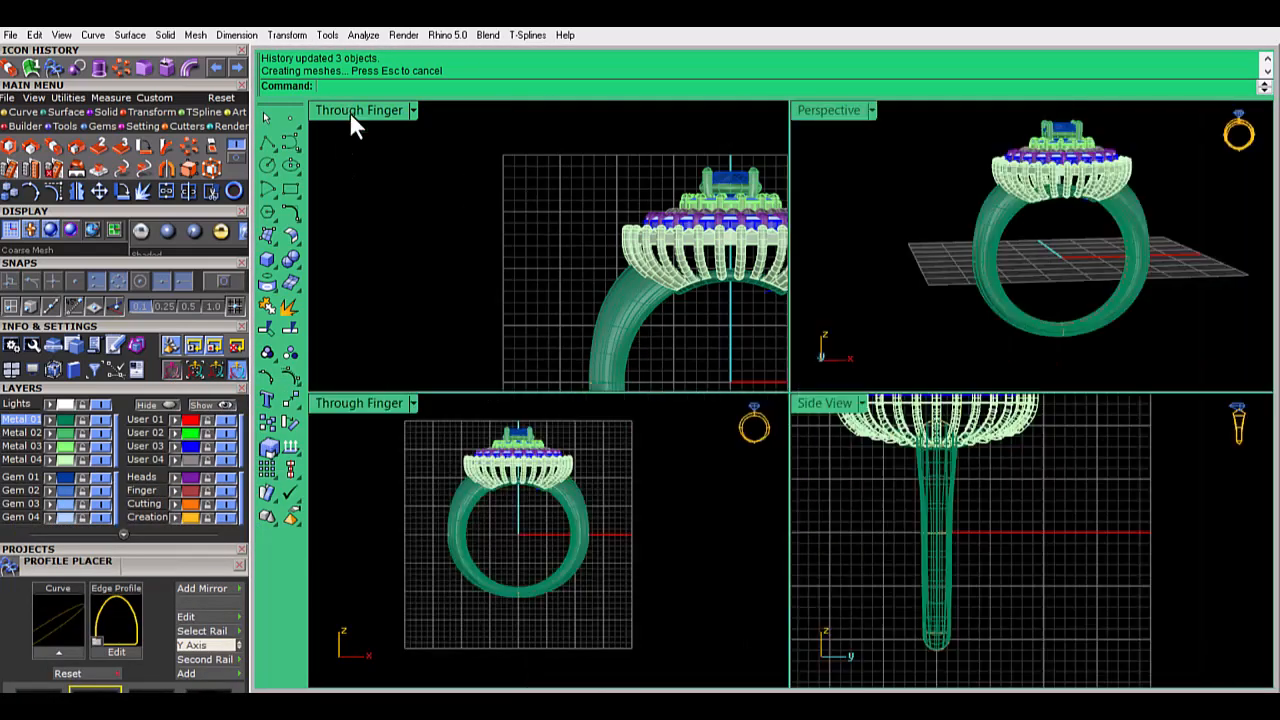
double_click(830, 113)
right_click_drag(830, 370, 752, 447)
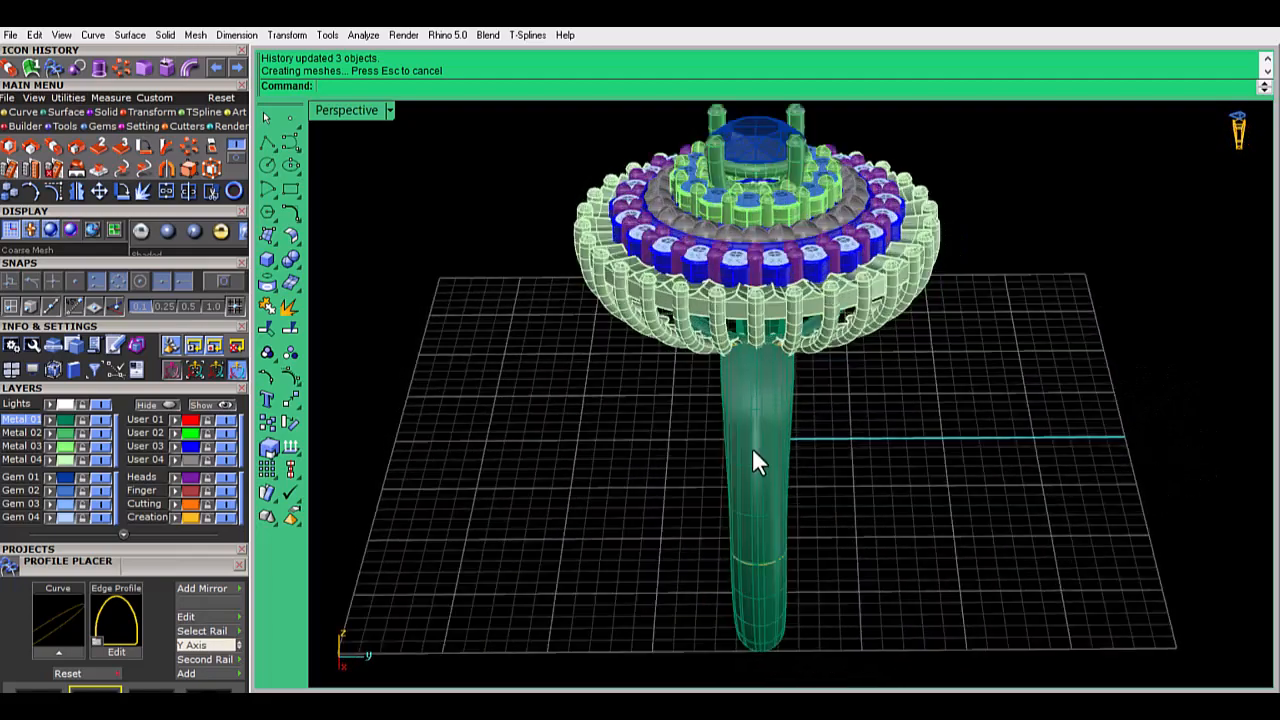
scroll(752, 447, "up", 3)
left_click(752, 447)
left_click(67, 111)
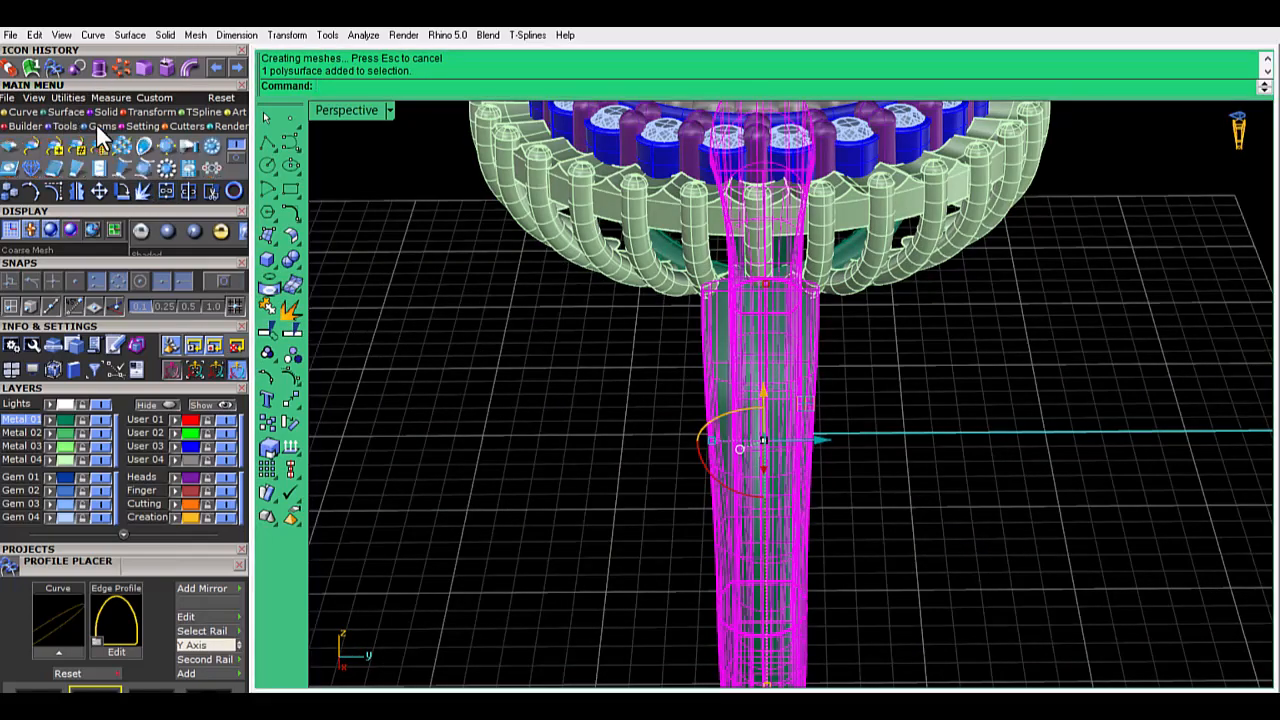
left_click(31, 146)
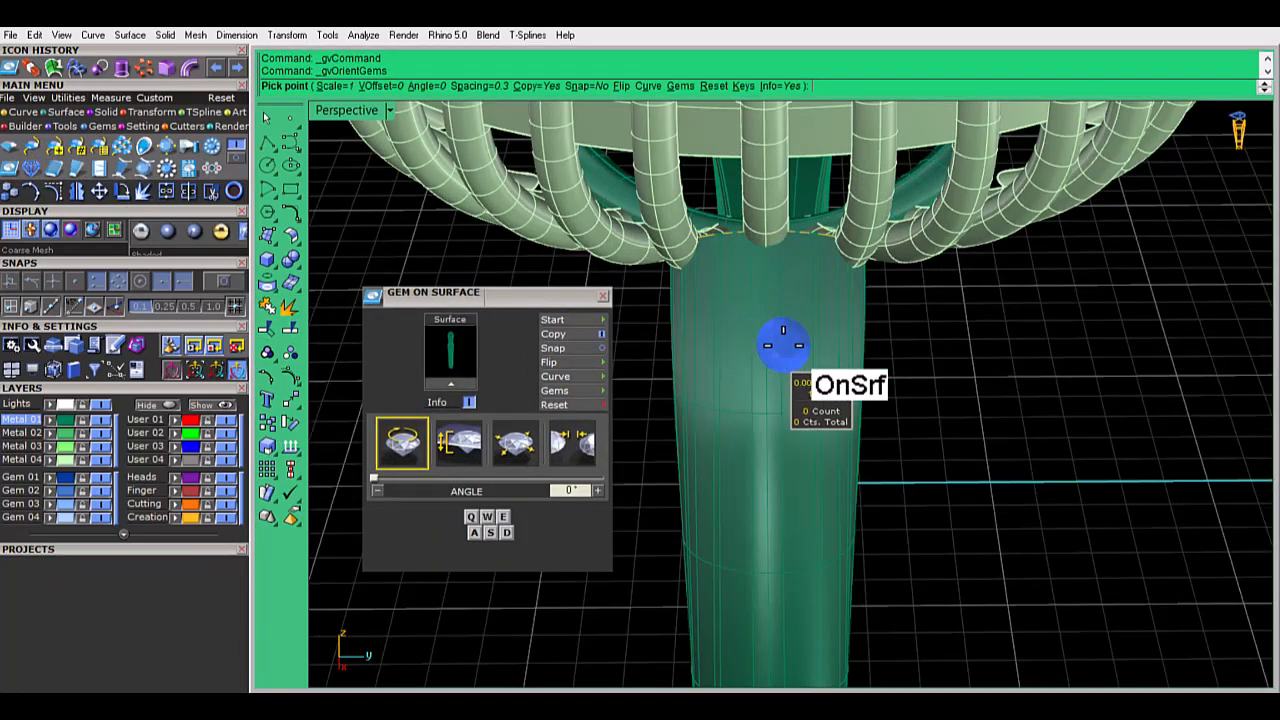
key("Escape")
Extract a U-direction isocurve along the centre of the shank's outer surface
left_click(18, 113)
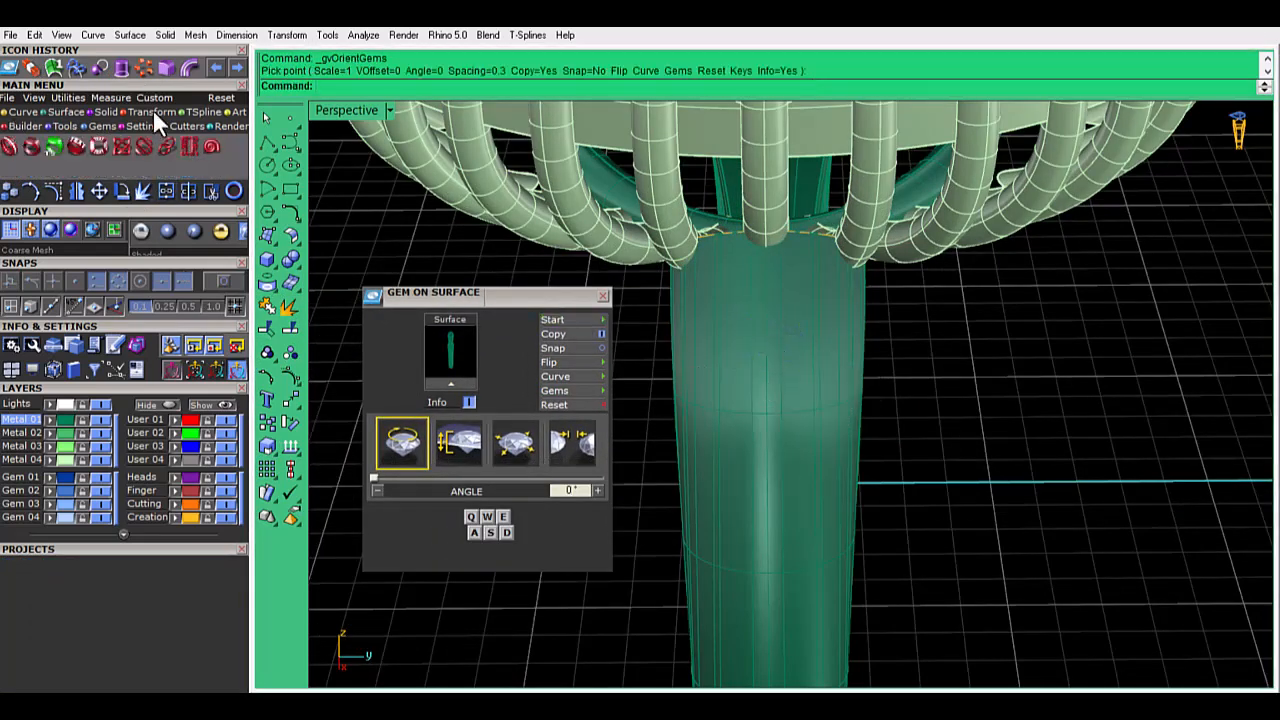
left_click(144, 168)
left_click(764, 401)
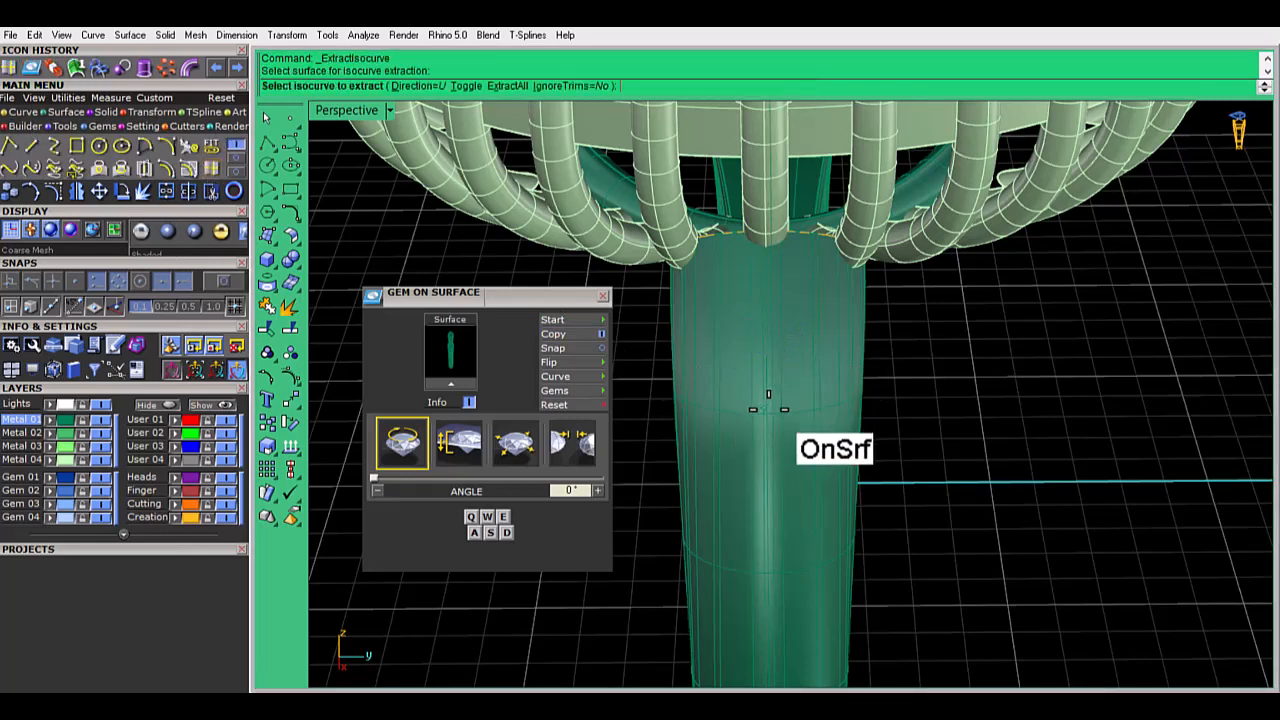
left_click(767, 412)
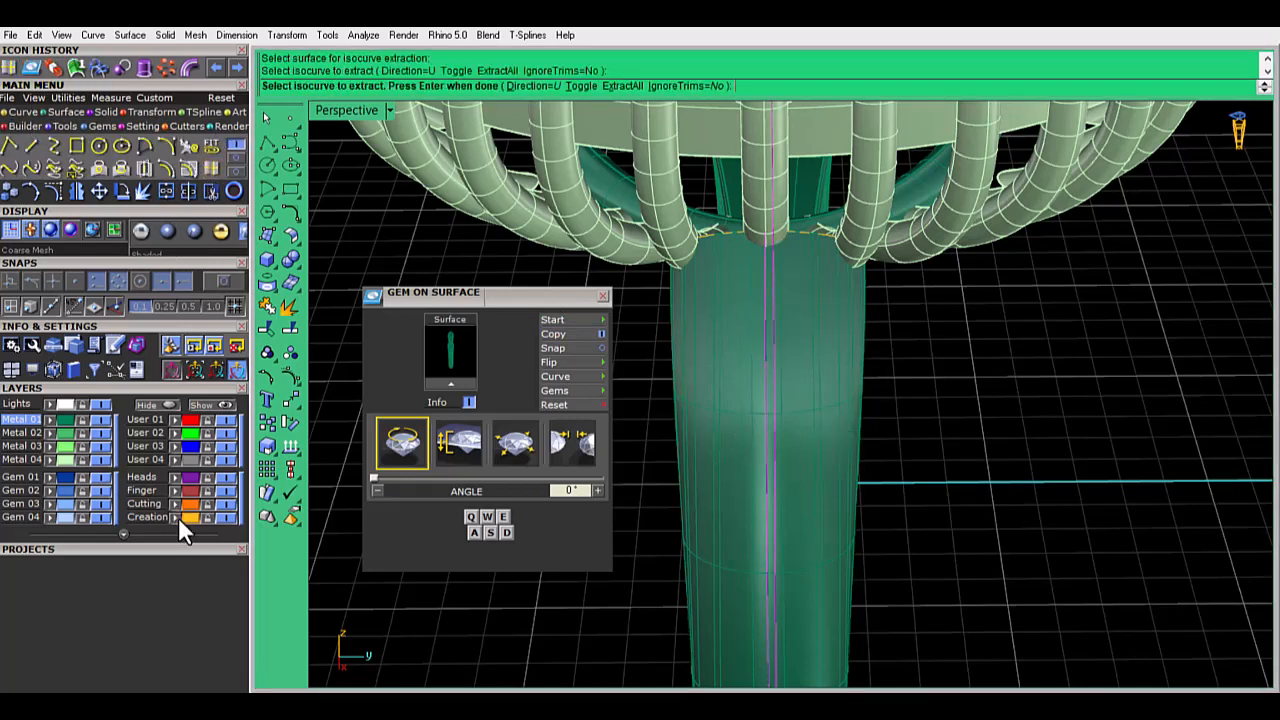
right_click(988, 452)
Close the Gem on Surface builder and load the extracted centre isocurve into Gem on Curve
scroll(924, 495, "down", 4)
right_click_drag(924, 495, 931, 520)
scroll(938, 242, "up", 3)
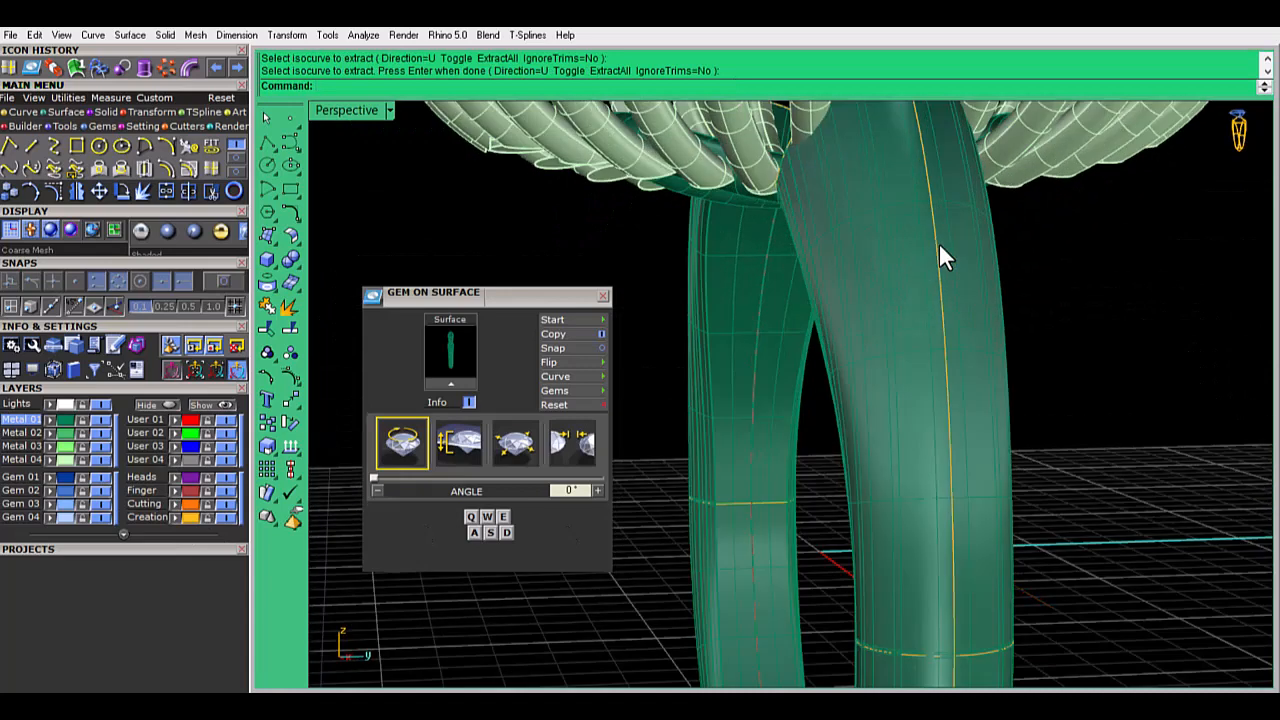
left_click(939, 244)
left_click(975, 292)
left_click(603, 296)
left_click(92, 126)
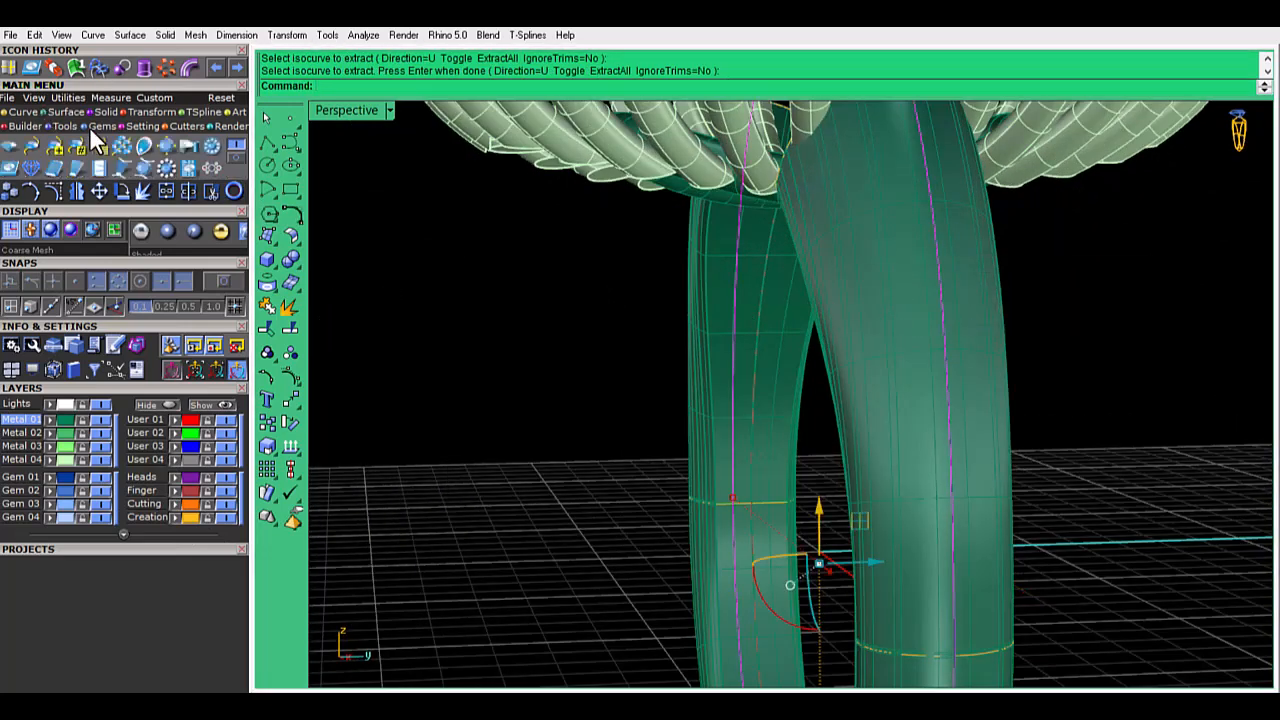
left_click(30, 155)
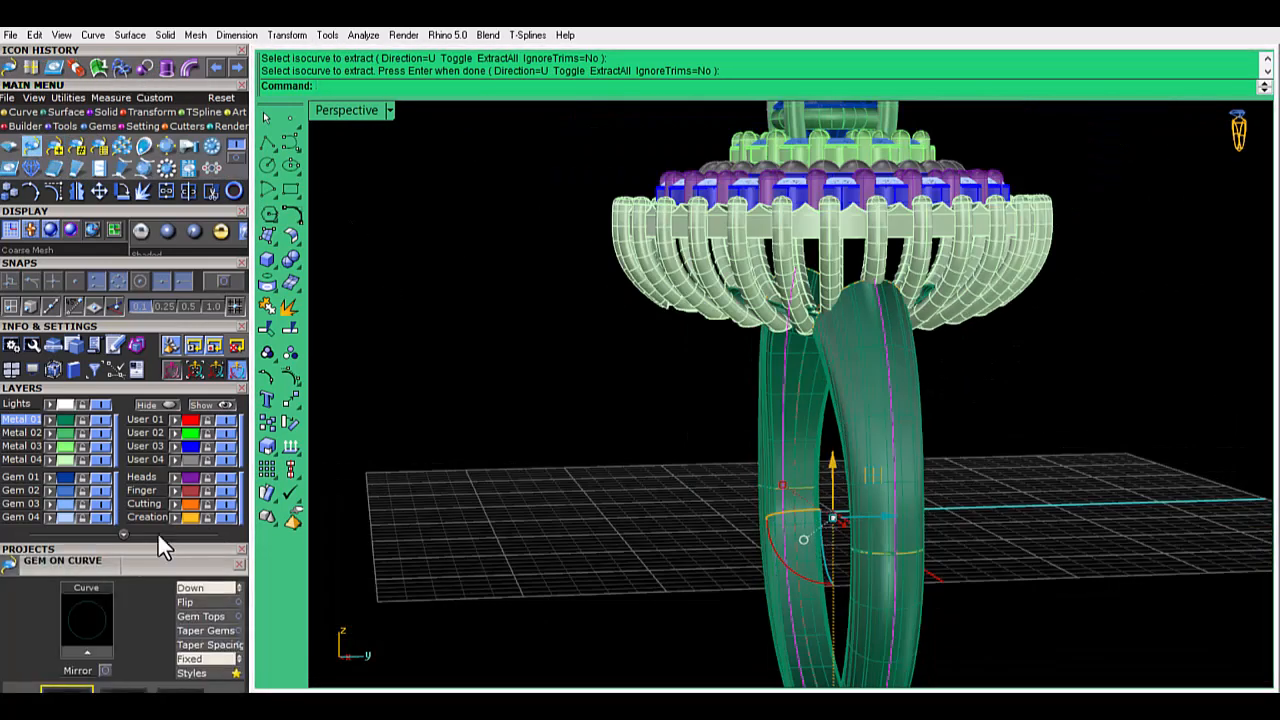
left_click(380, 445)
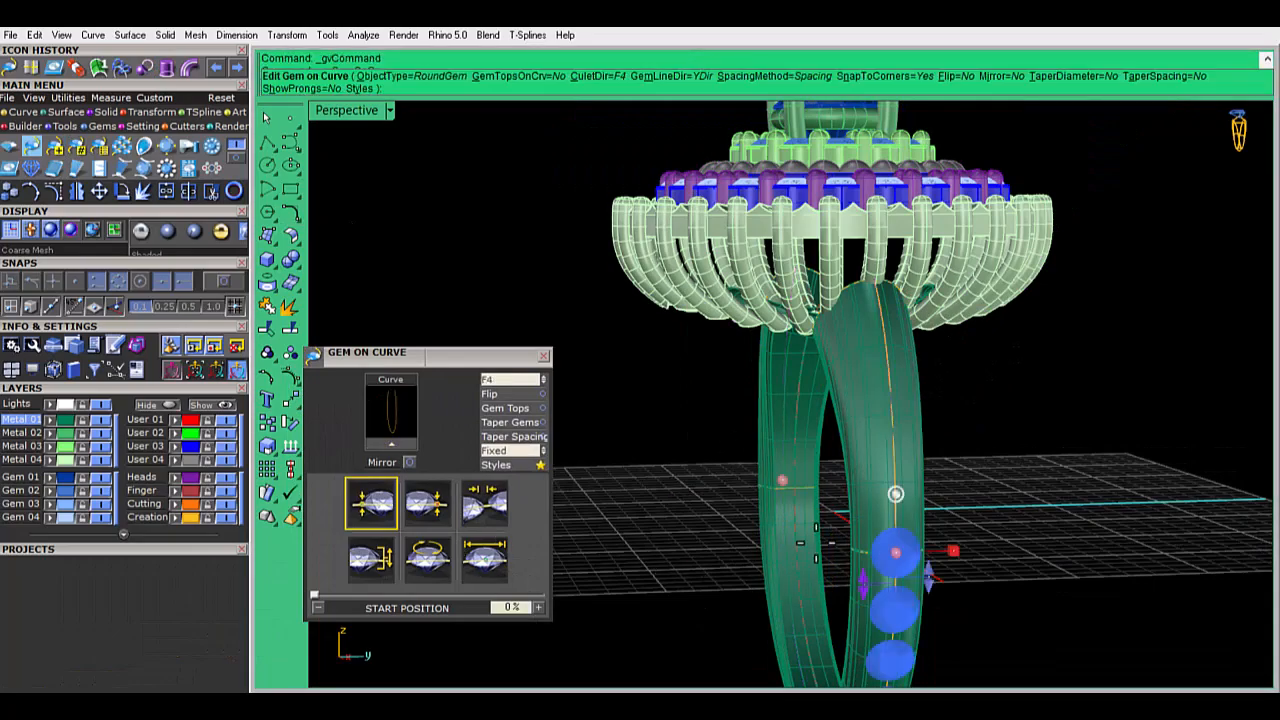
Move the start of the gem row up the shank to just beneath the head and set the start gem size to 1.8 mm
left_click_drag(895, 494, 886, 352)
right_click_drag(886, 370, 1005, 457)
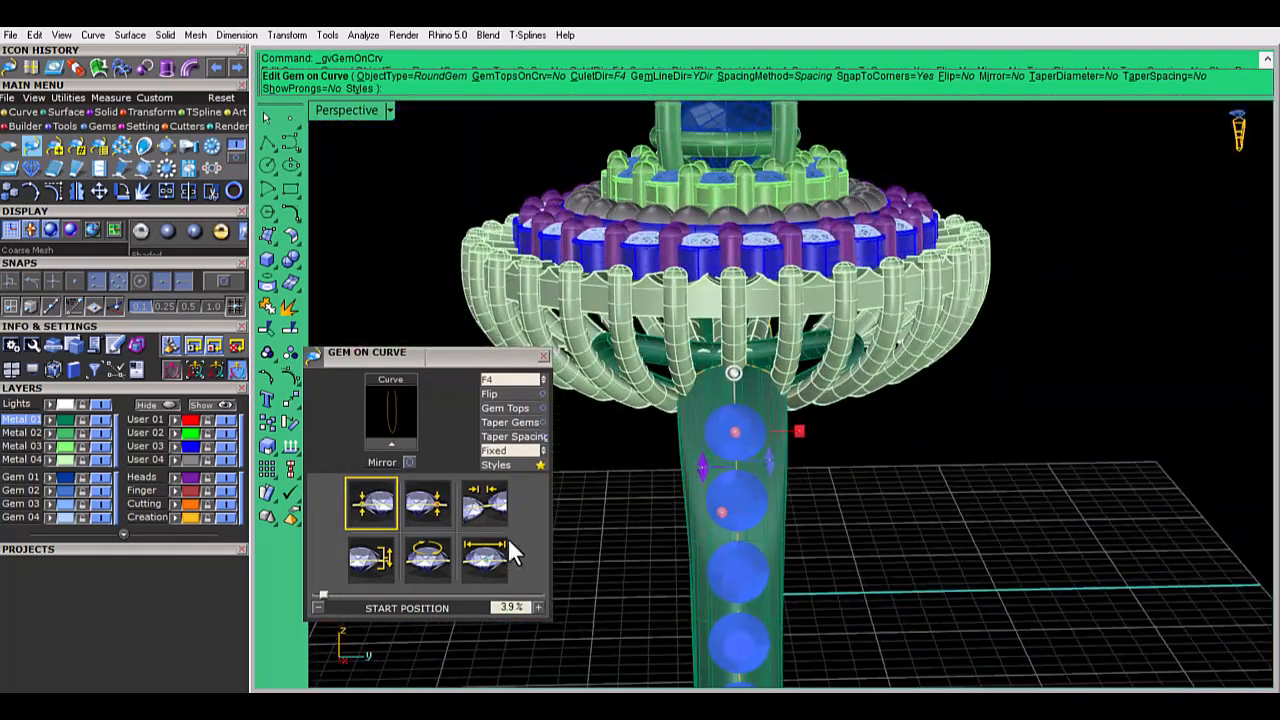
left_click(498, 553)
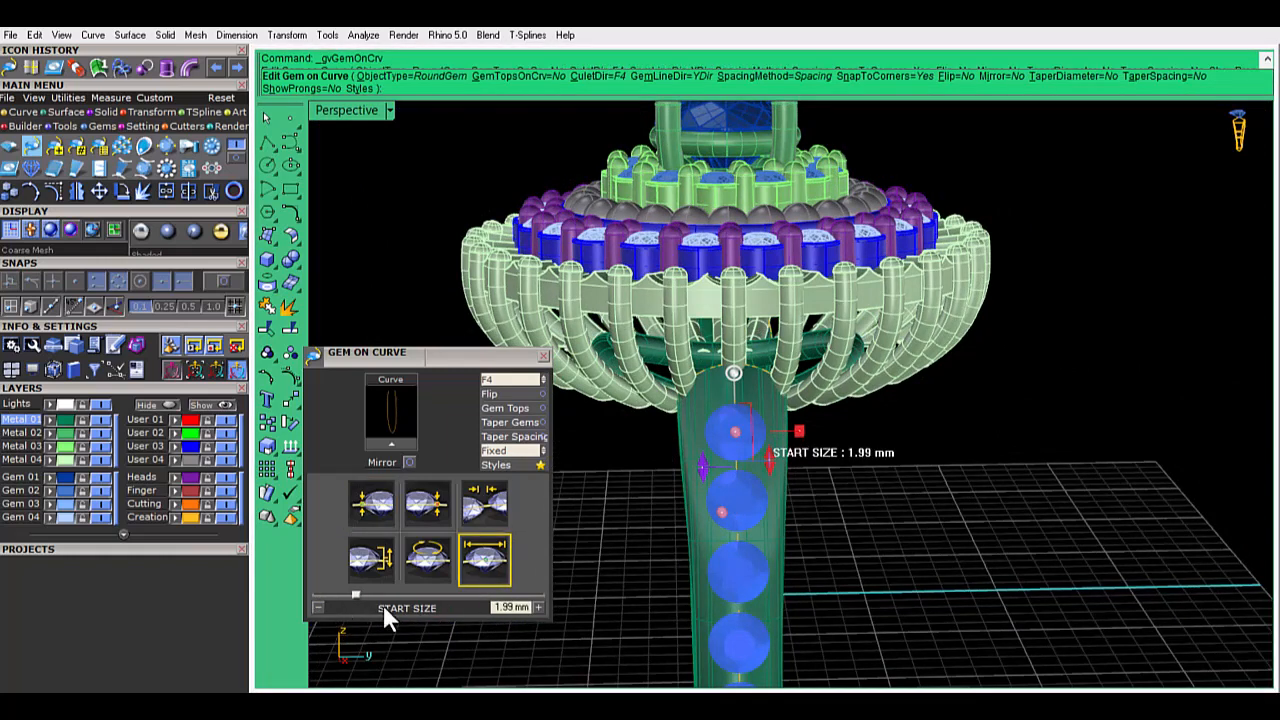
left_click(515, 609)
type("1.8")
key("Return")
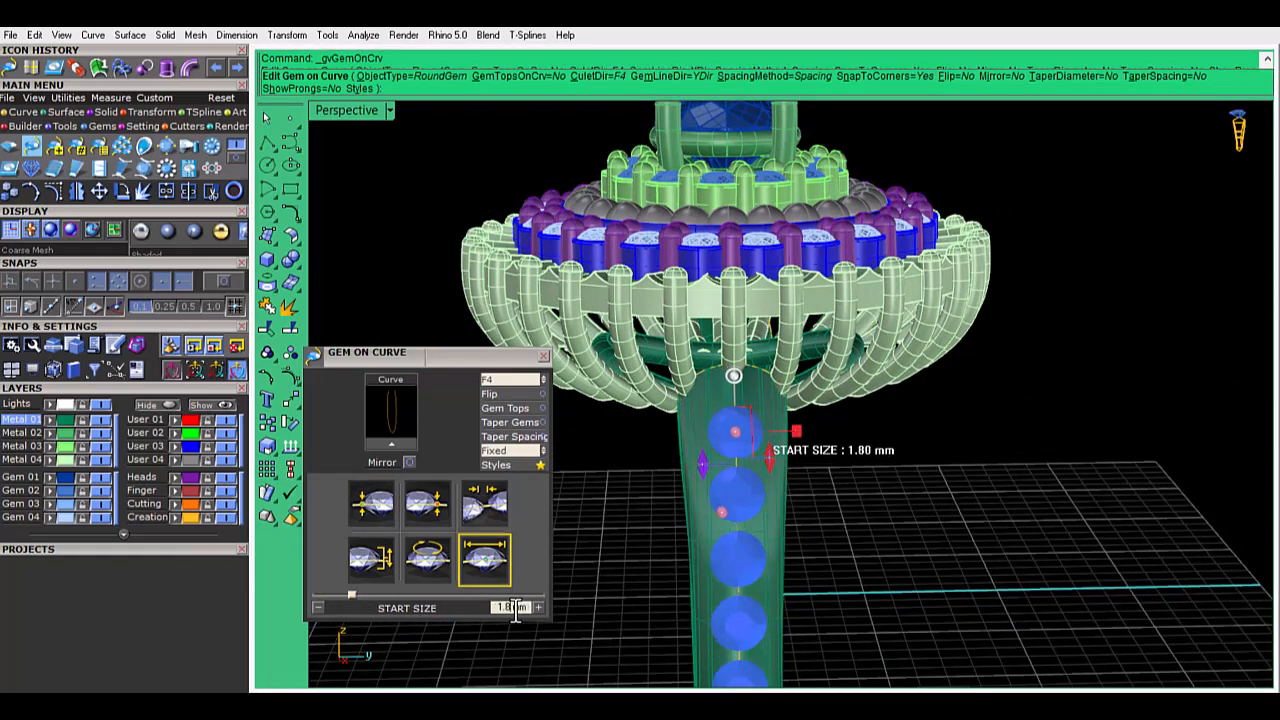
Set the shank gems' culet direction to Down and keep the spacing method on Fixed
left_click(545, 381)
left_click(545, 381)
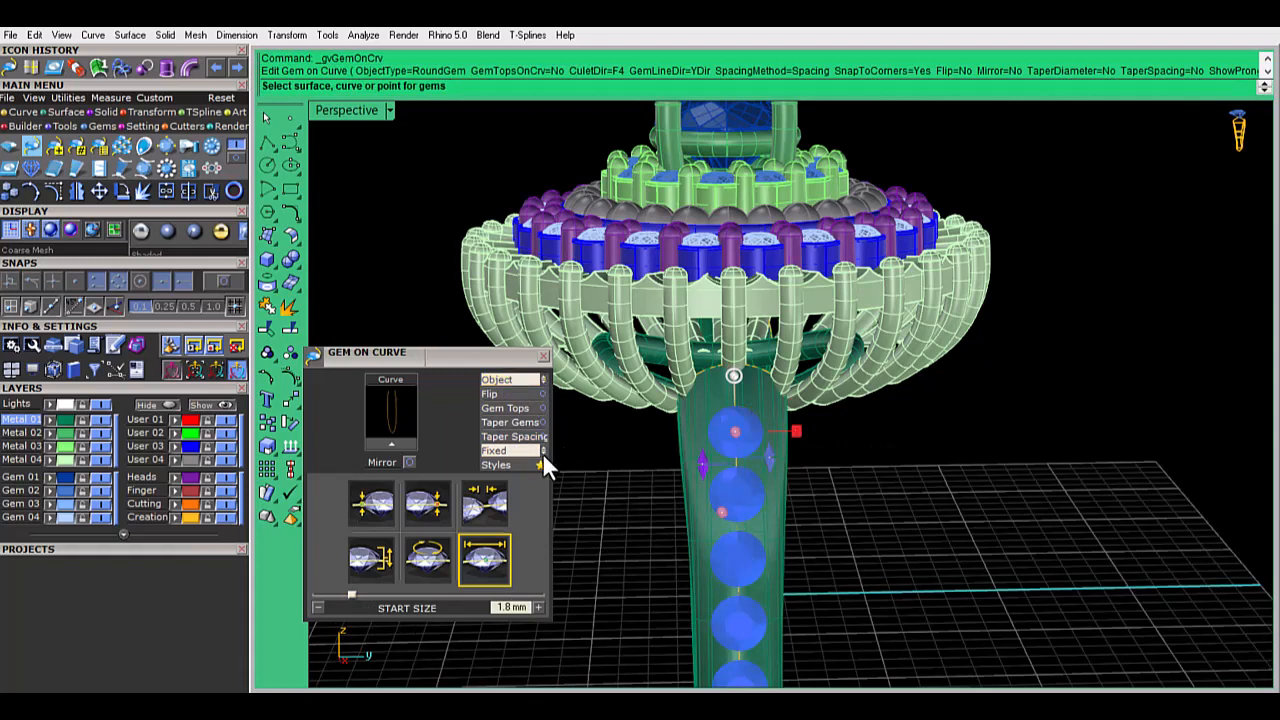
left_click(544, 381)
left_click(540, 380)
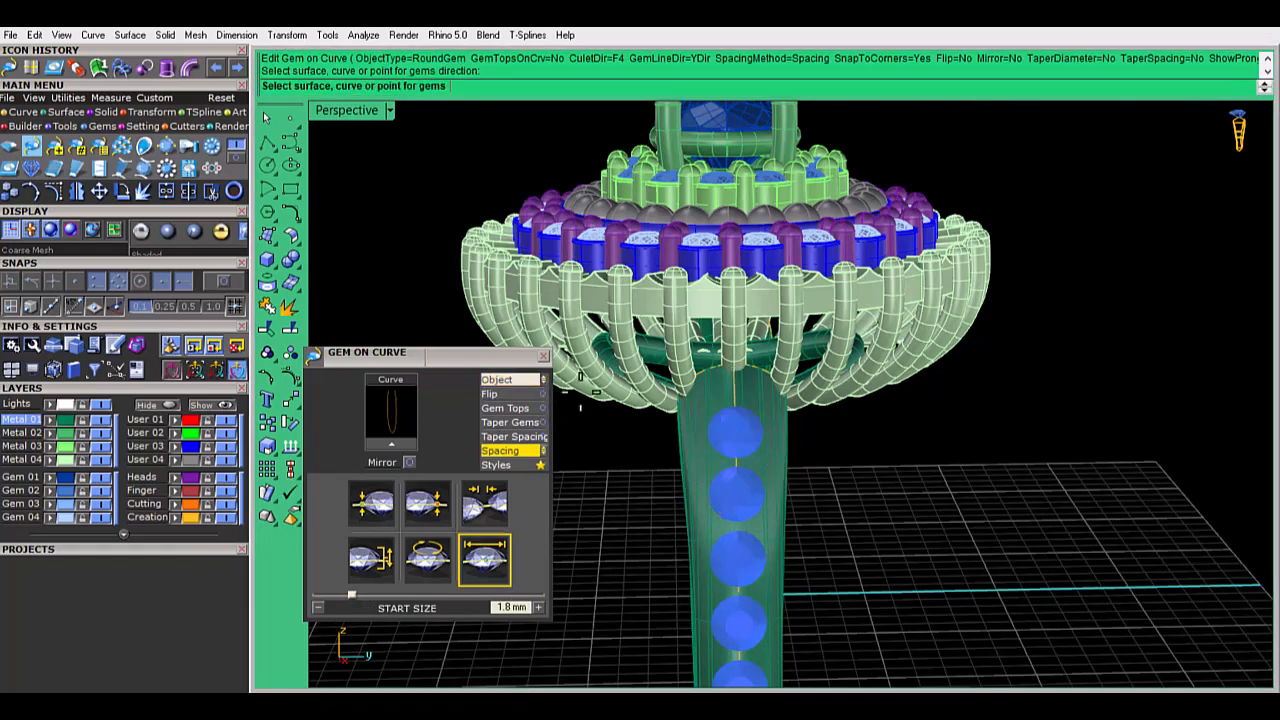
left_click(544, 450)
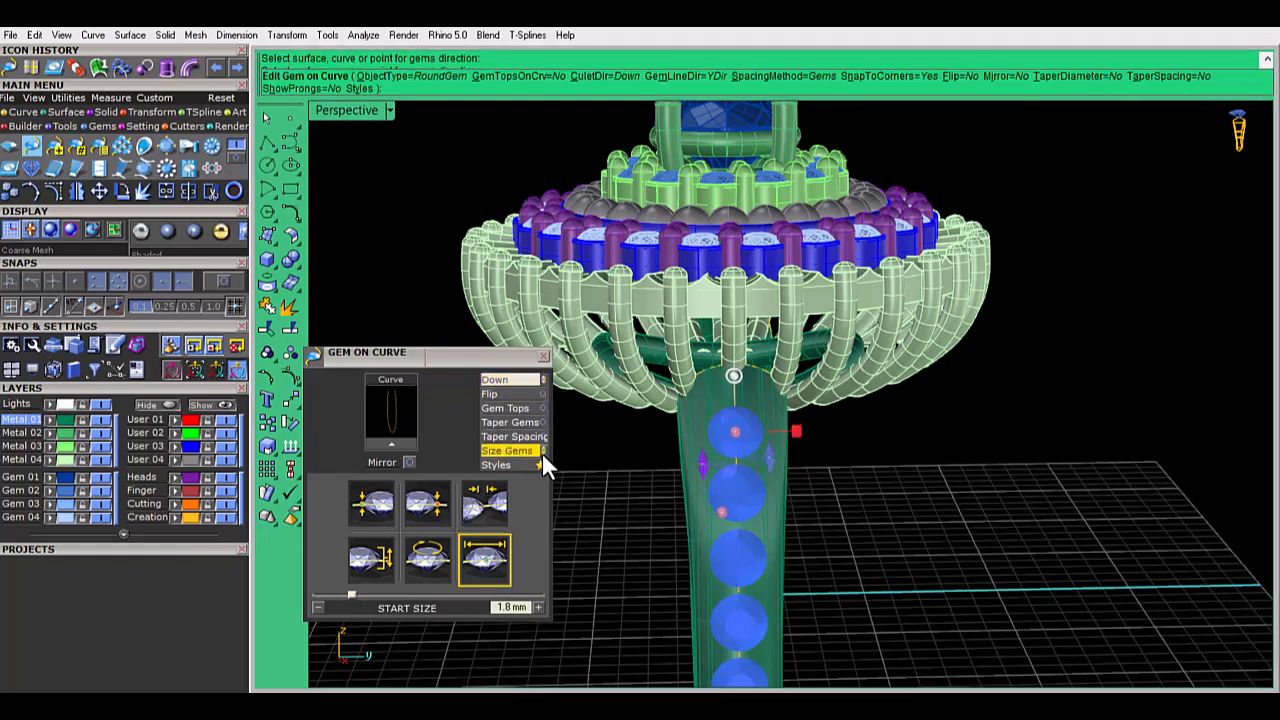
Shorten the gem row to an end position of 18.5%, place the gems on the shoulder, and close the Gem on Curve builder
scroll(728, 490, "down", 8)
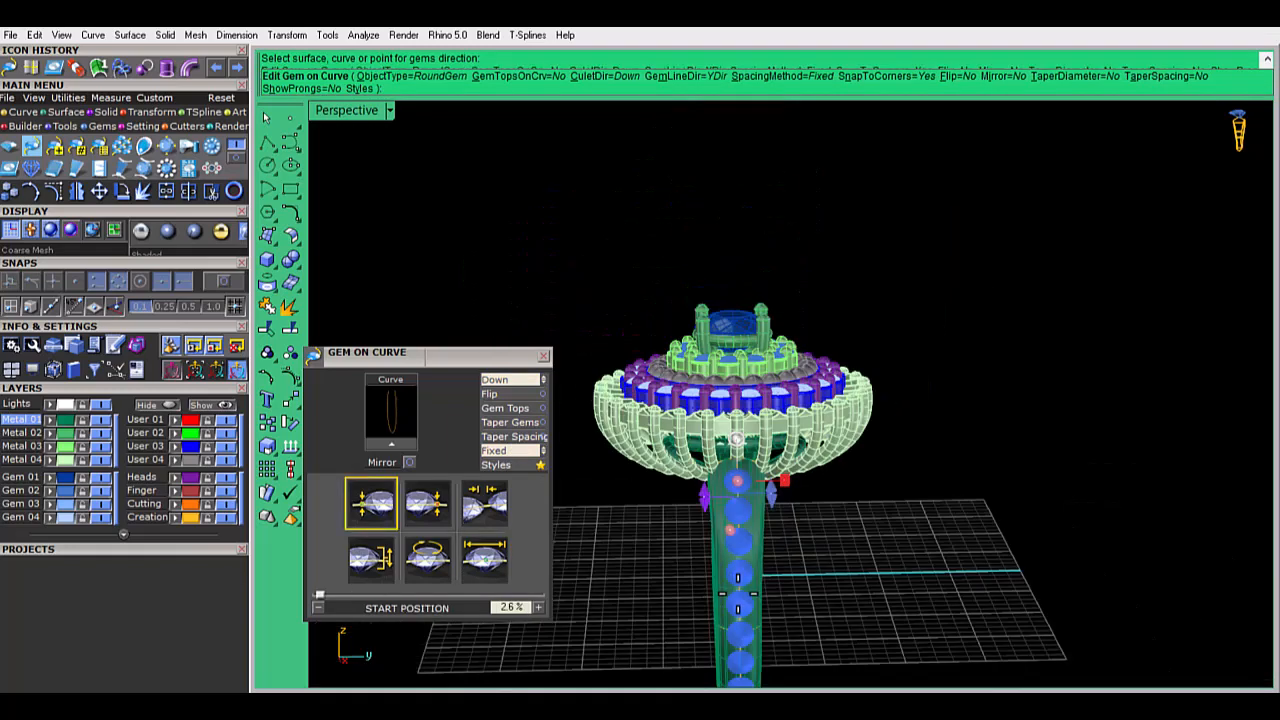
right_click_drag(729, 530, 758, 430)
left_click_drag(716, 540, 769, 449)
right_click_drag(769, 452, 736, 560)
scroll(734, 562, "up", 12)
left_click_drag(765, 597, 752, 478)
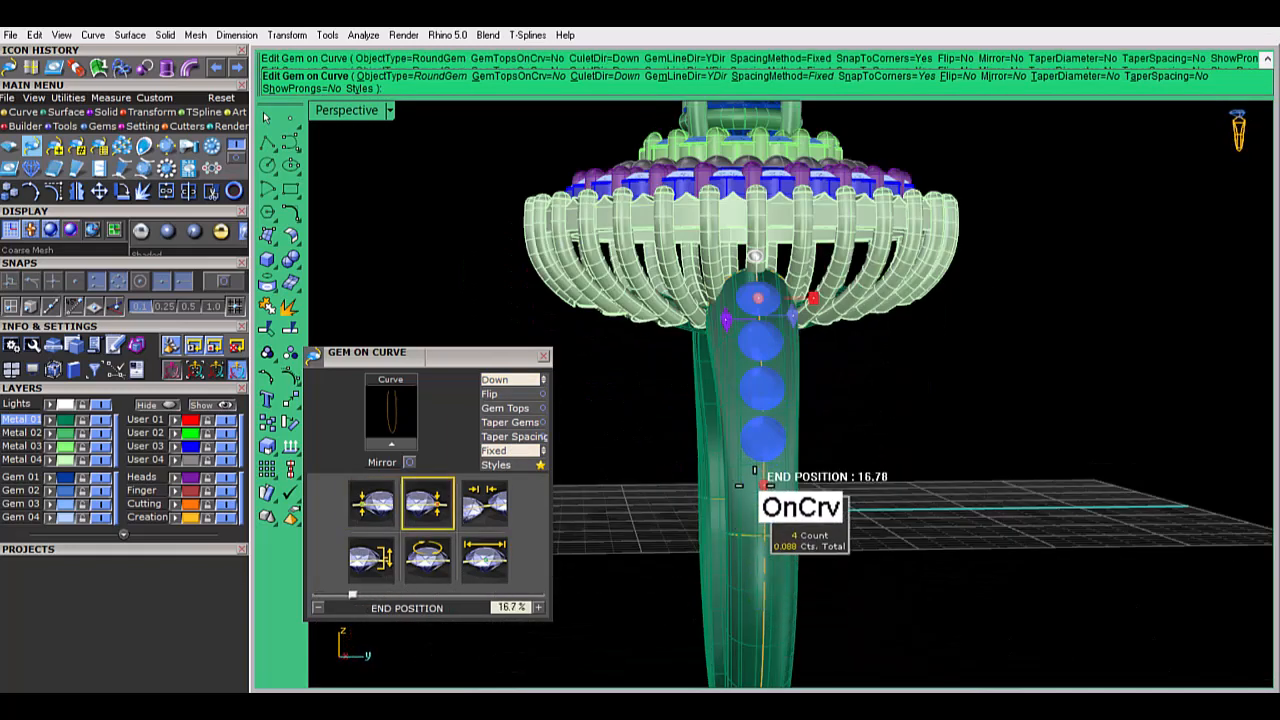
right_click_drag(752, 480, 866, 609)
left_click_drag(1039, 521, 1039, 557)
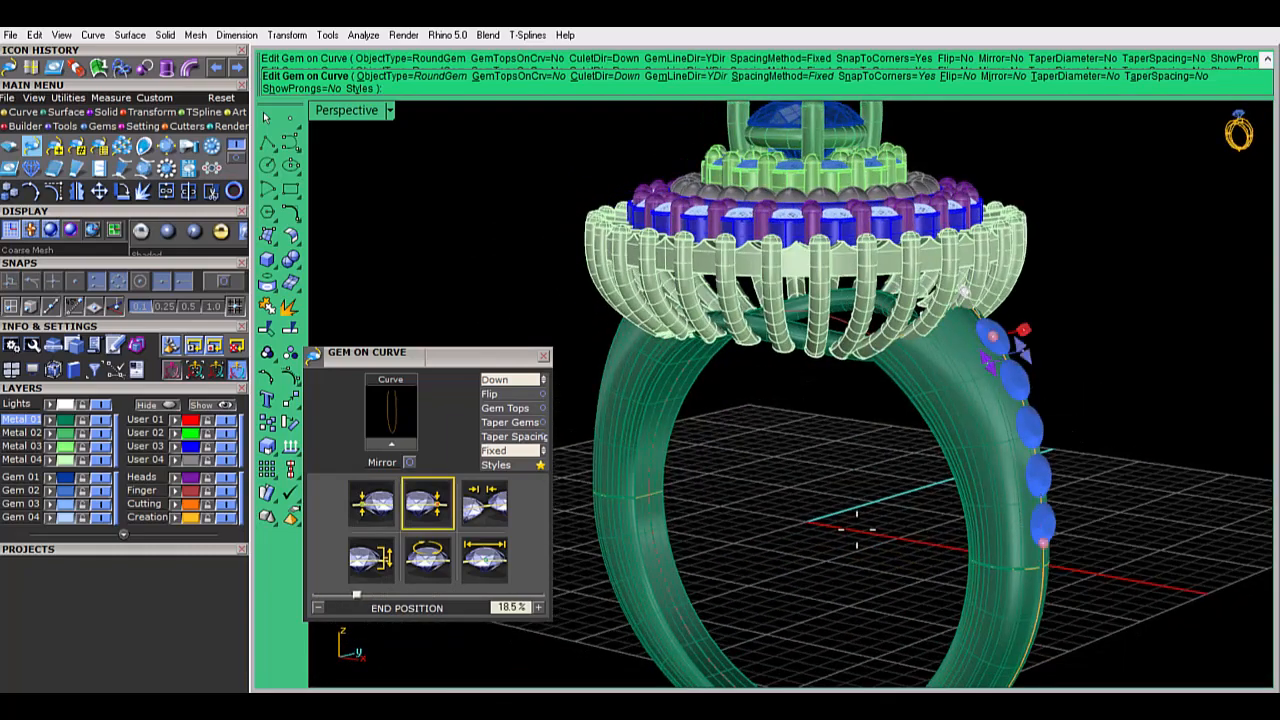
right_click(873, 533)
right_click_drag(873, 533, 828, 496)
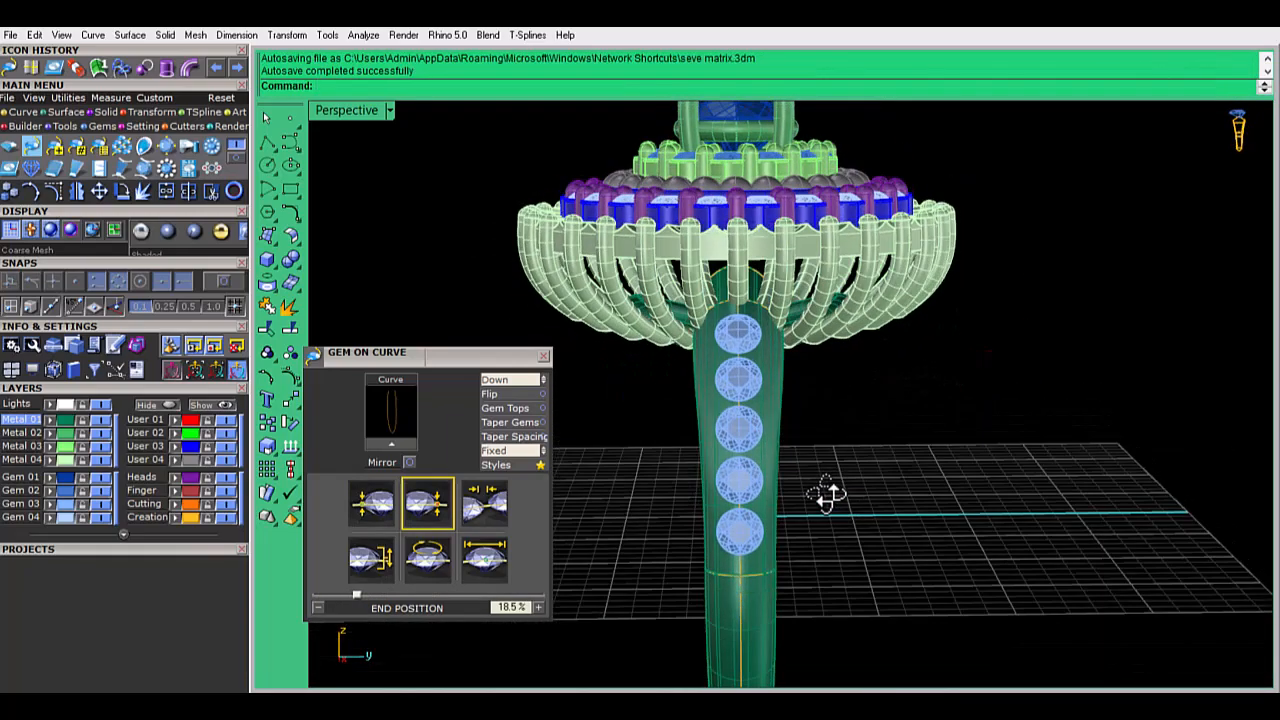
left_click(544, 357)
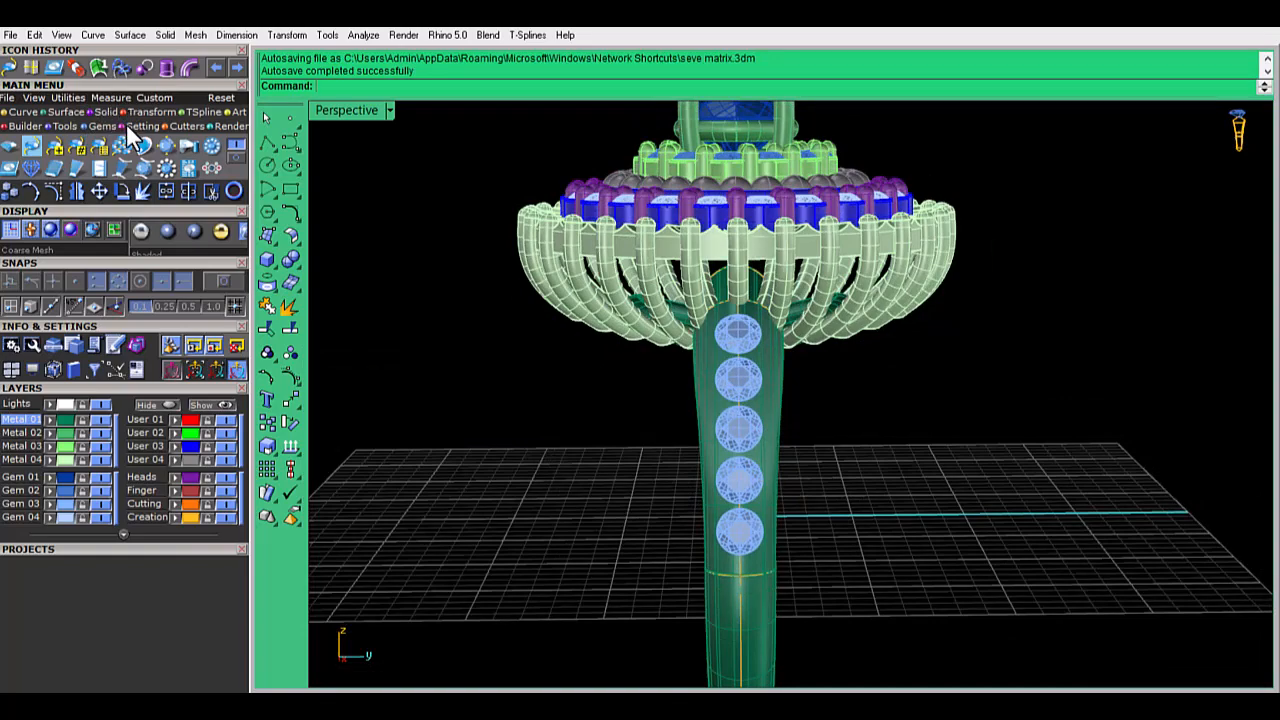
Add prongs to the shank gems with Prong Adder in 2 Shared Prongs mode, and dock the builder in the sidebar
left_click(127, 126)
left_click(135, 142)
left_click_drag(144, 556, 359, 322)
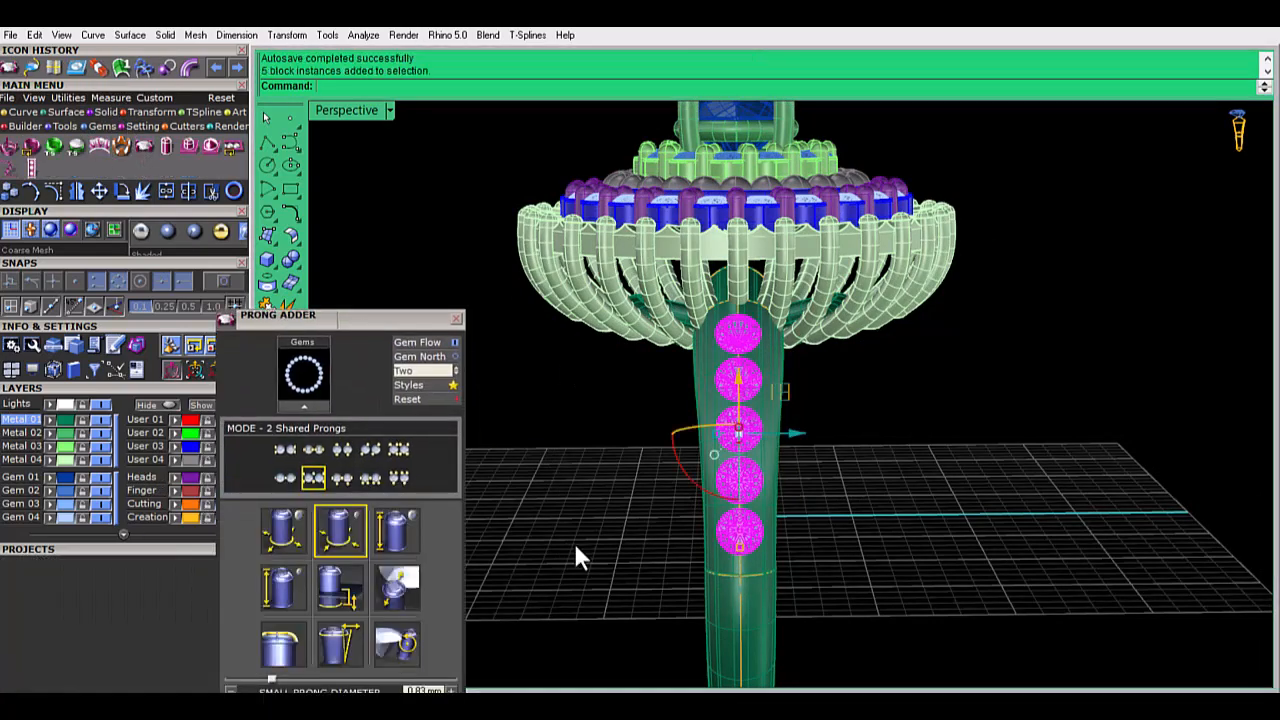
left_click(304, 406)
right_click_drag(840, 505, 985, 497)
left_click_drag(395, 320, 191, 566)
Maximize the Through Finger view and ungroup the shank prongs and the row of shank gems
double_click(343, 115)
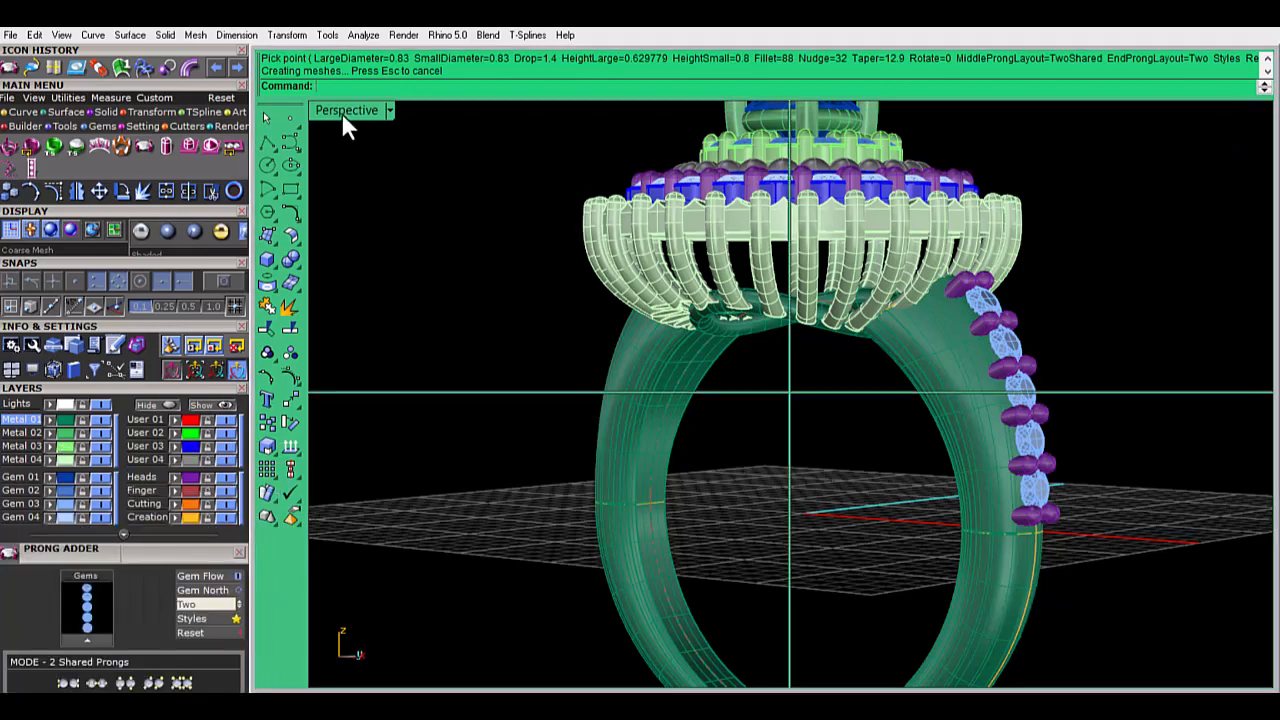
double_click(372, 406)
scroll(909, 356, "up", 5)
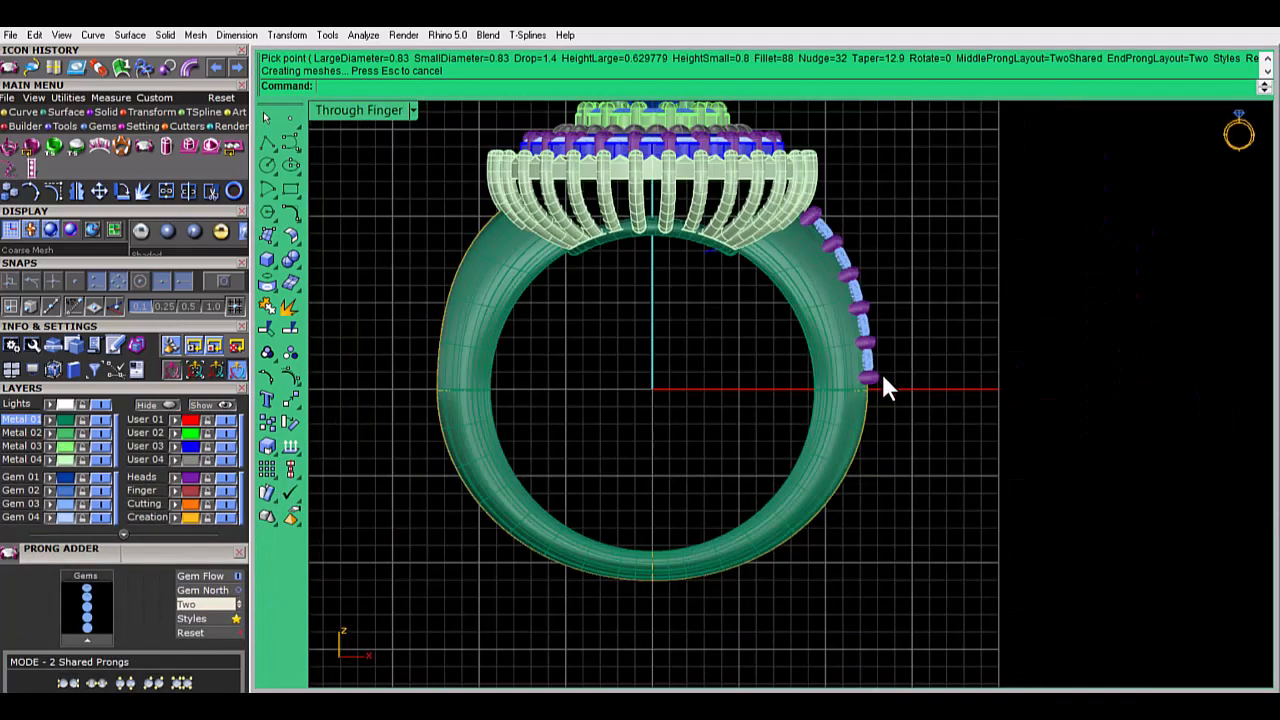
scroll(883, 382, "up", 2)
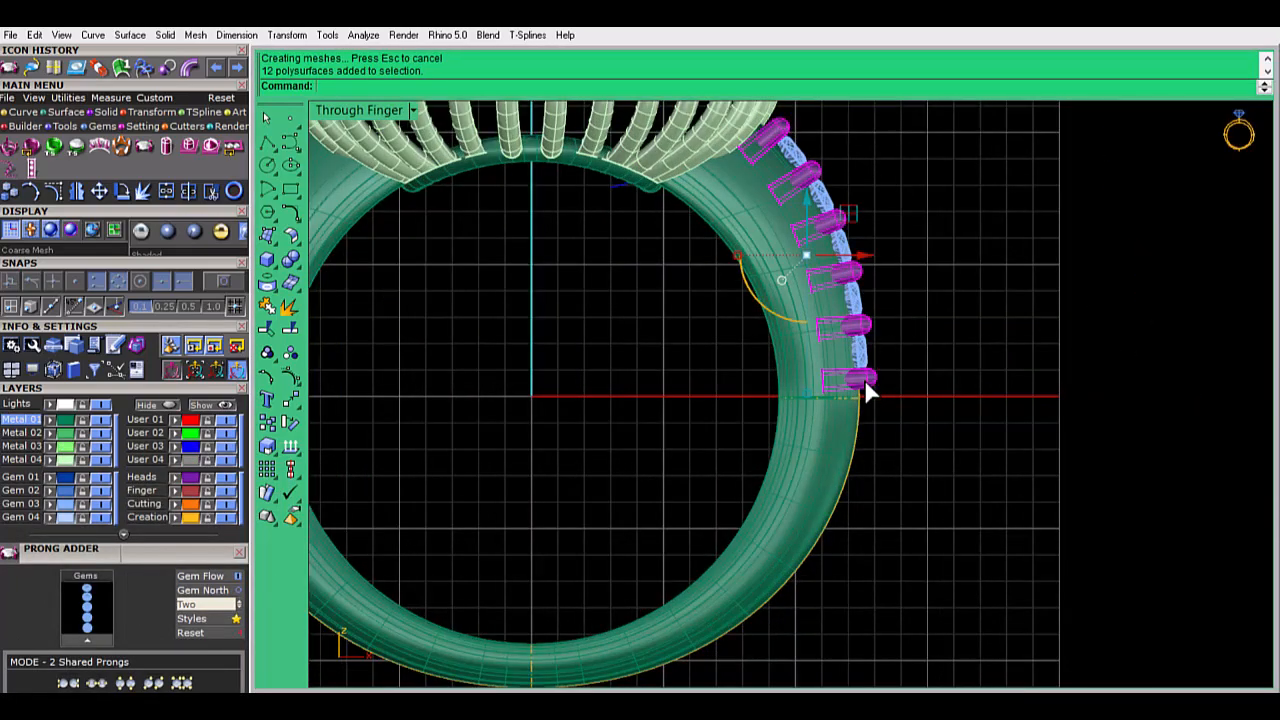
key("ctrl+shift+g")
left_click(858, 355)
key("ctrl+shift+g")
Delete the lowest gem of the shank row and the last pair of prongs beneath it
left_click(859, 362)
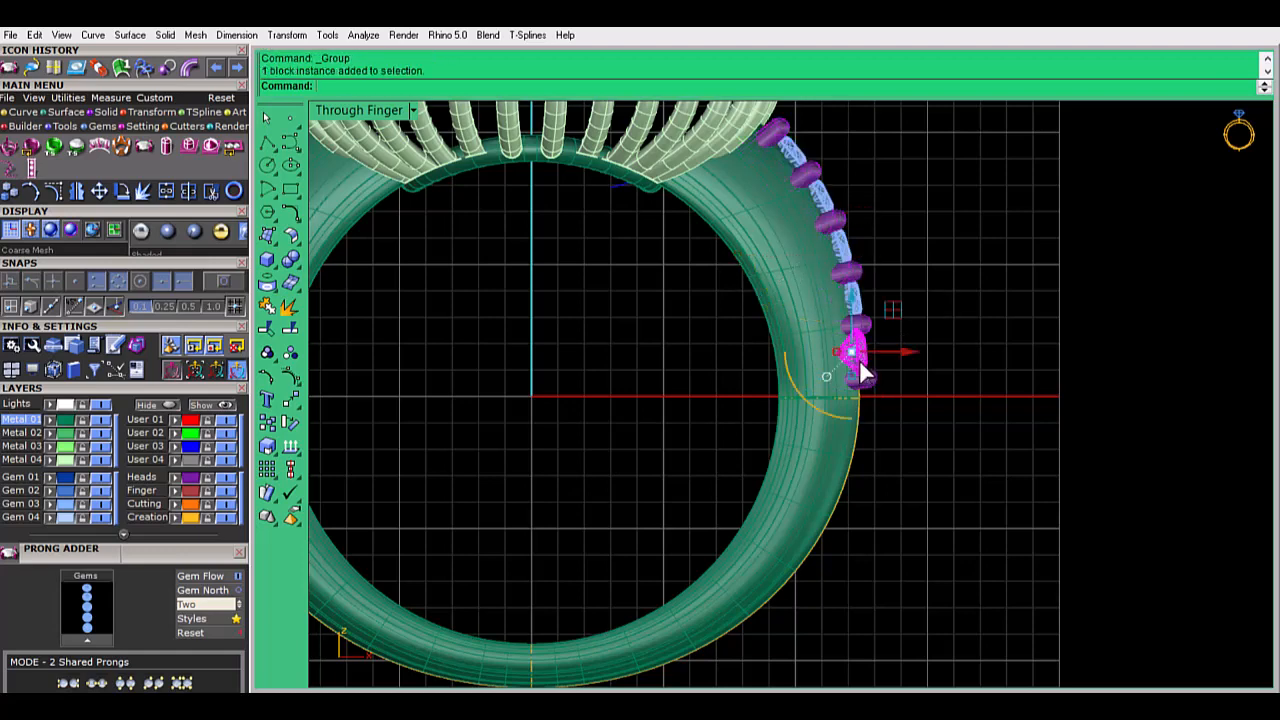
key("Delete")
left_click_drag(900, 351, 860, 394)
key("Delete")
right_click_drag(863, 328, 890, 376)
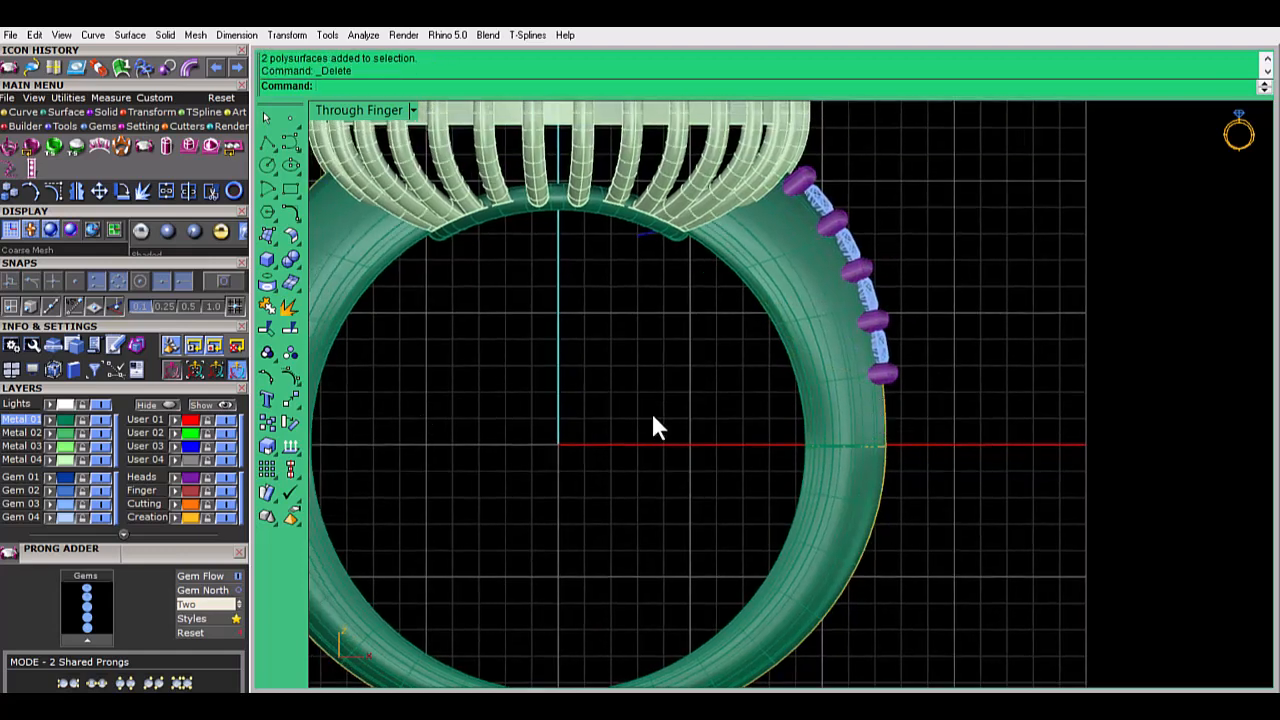
Hide the Metal 04 basket layer and mirror all the right shoulder's gems and prongs to the opposite shoulder across the Y axis
scroll(651, 425, "down", 2)
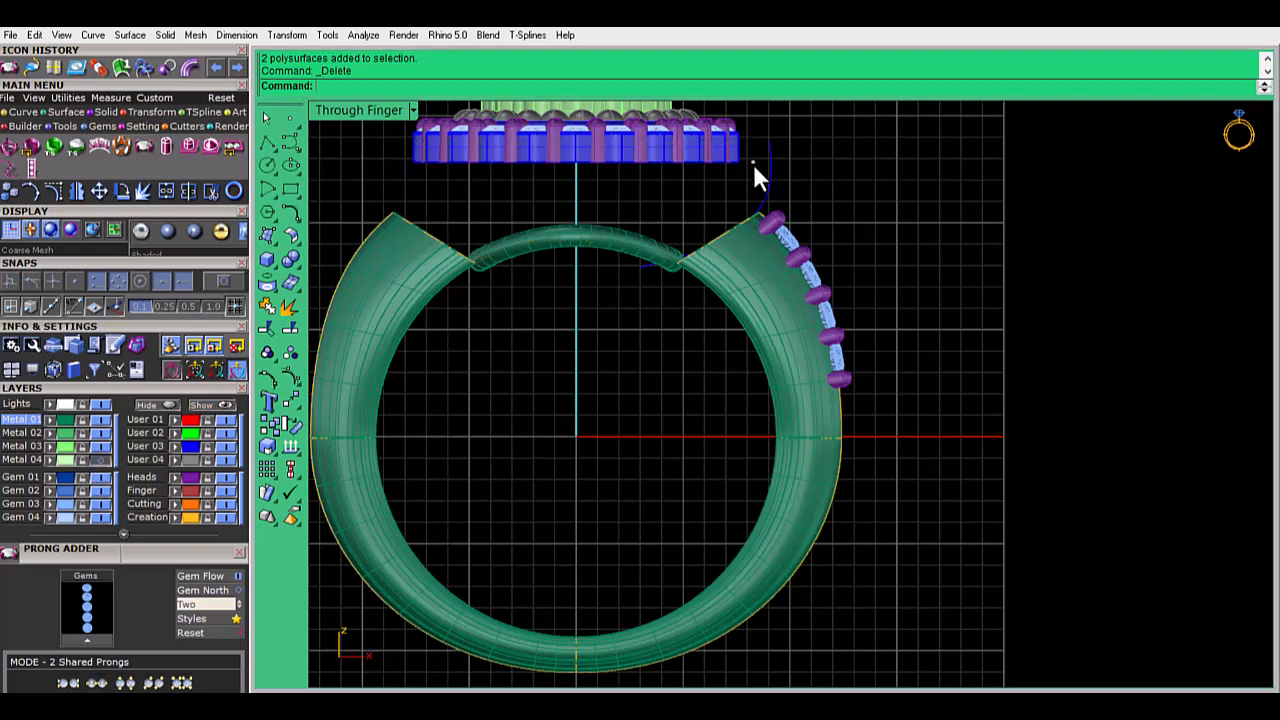
left_click_drag(754, 165, 975, 437)
left_click(777, 223, "shift")
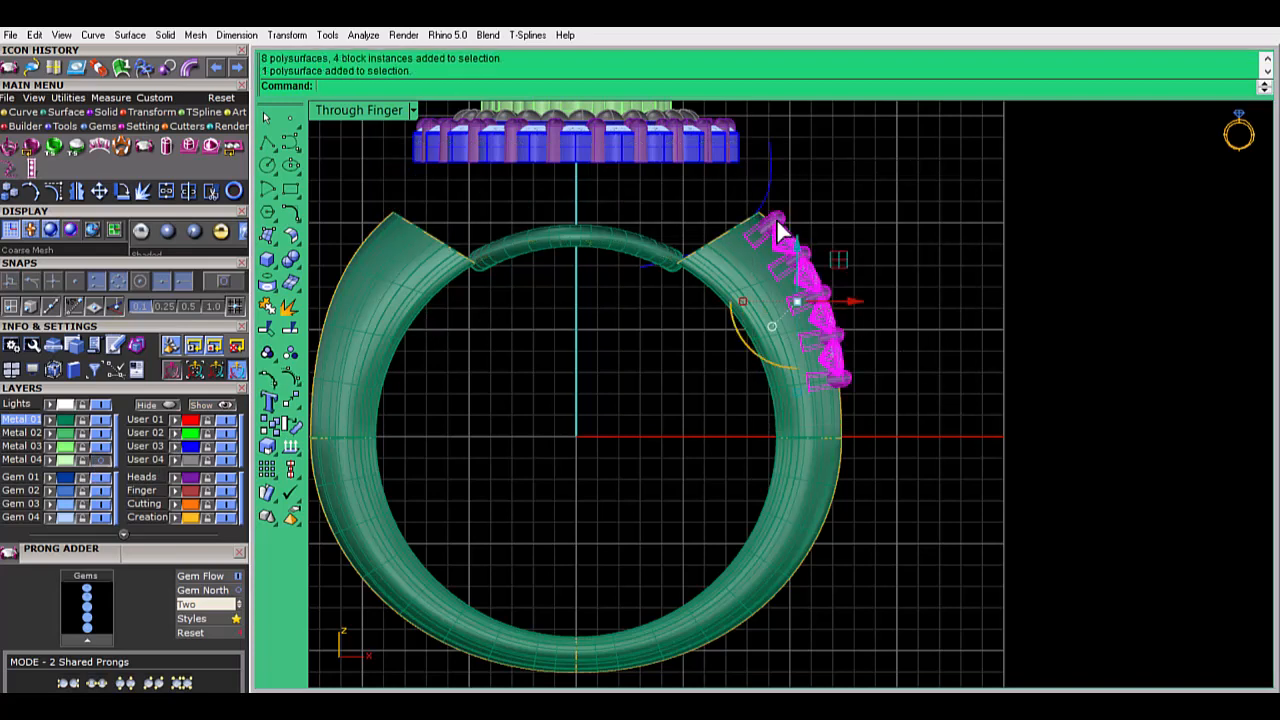
double_click(341, 114)
scroll(1137, 243, "up", 6)
left_click(1122, 171, "shift")
scroll(1122, 171, "down", 4)
right_click_drag(1135, 240, 1050, 305)
double_click(352, 405)
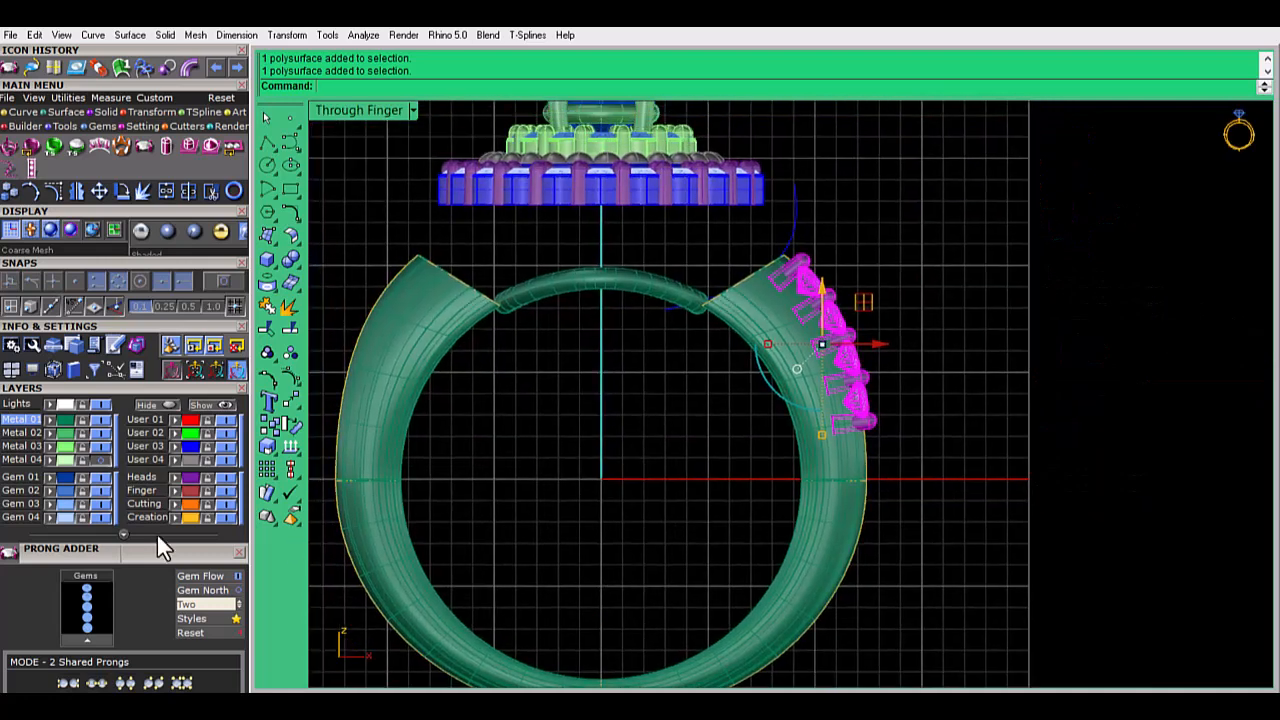
left_click(266, 517)
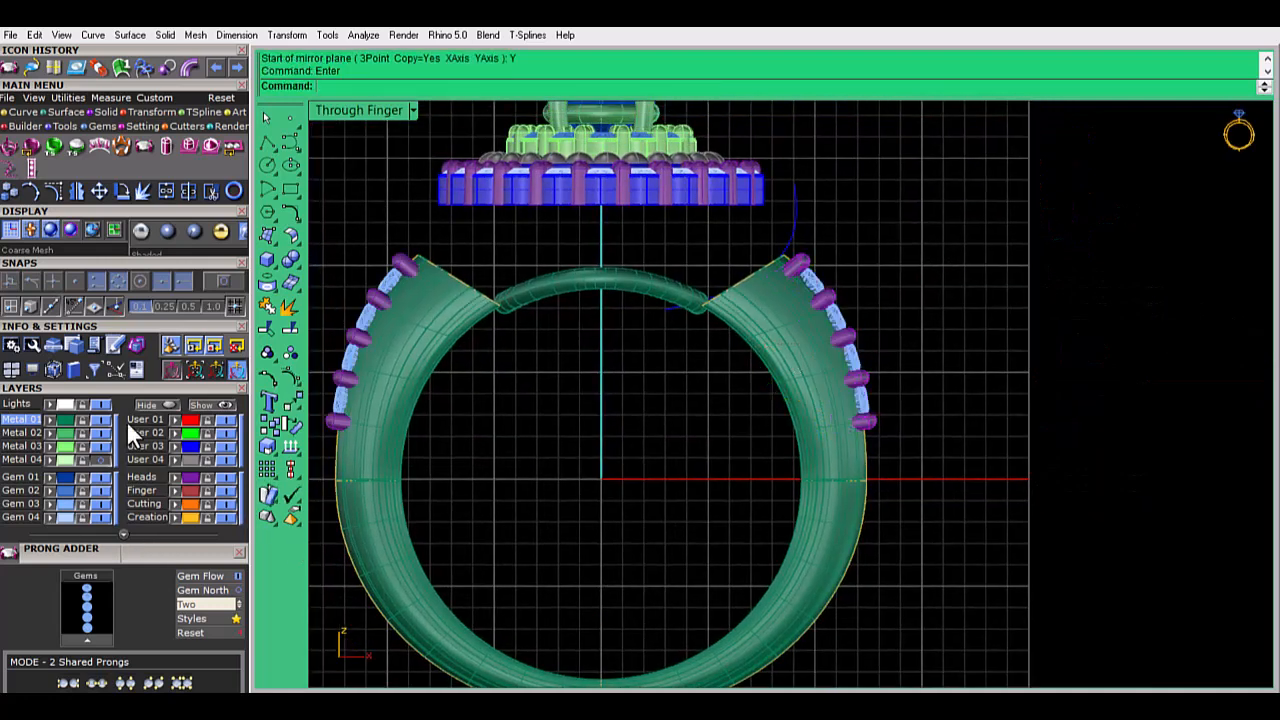
Show the Metal 04 basket layer and hide the Creation layer's curves
left_click(100, 460)
left_click(662, 310)
left_click(672, 325)
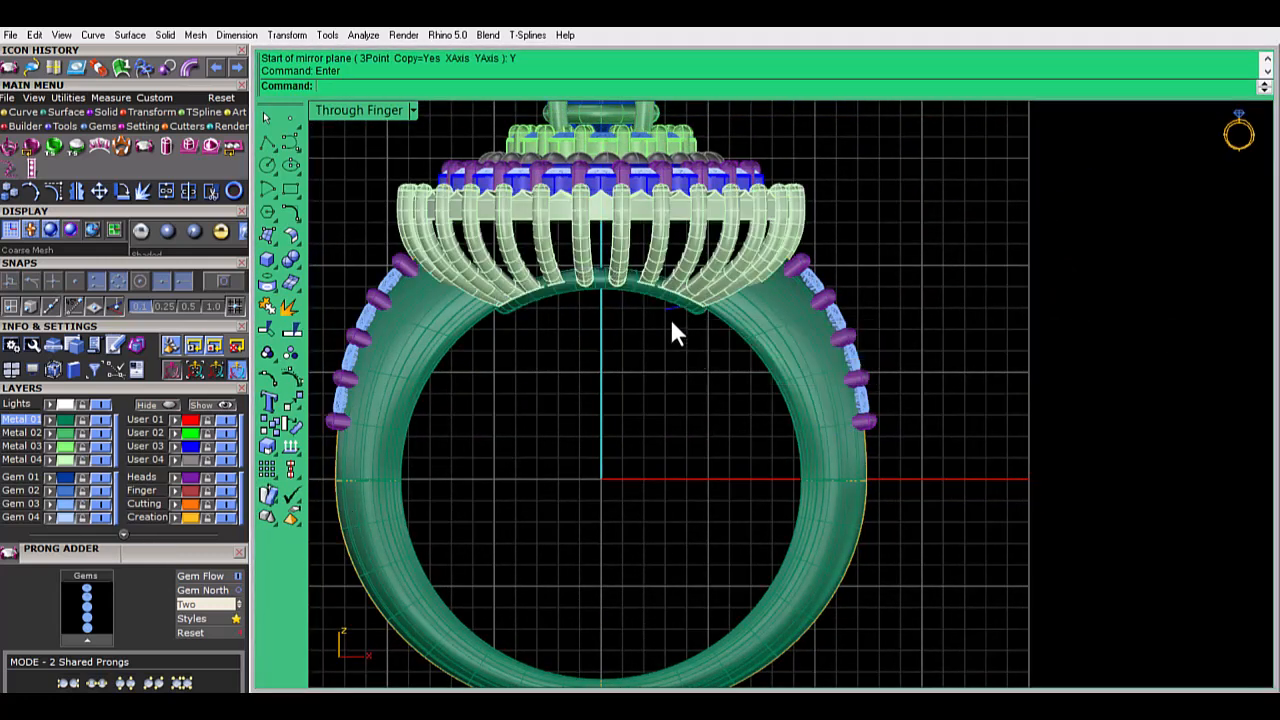
key("Escape")
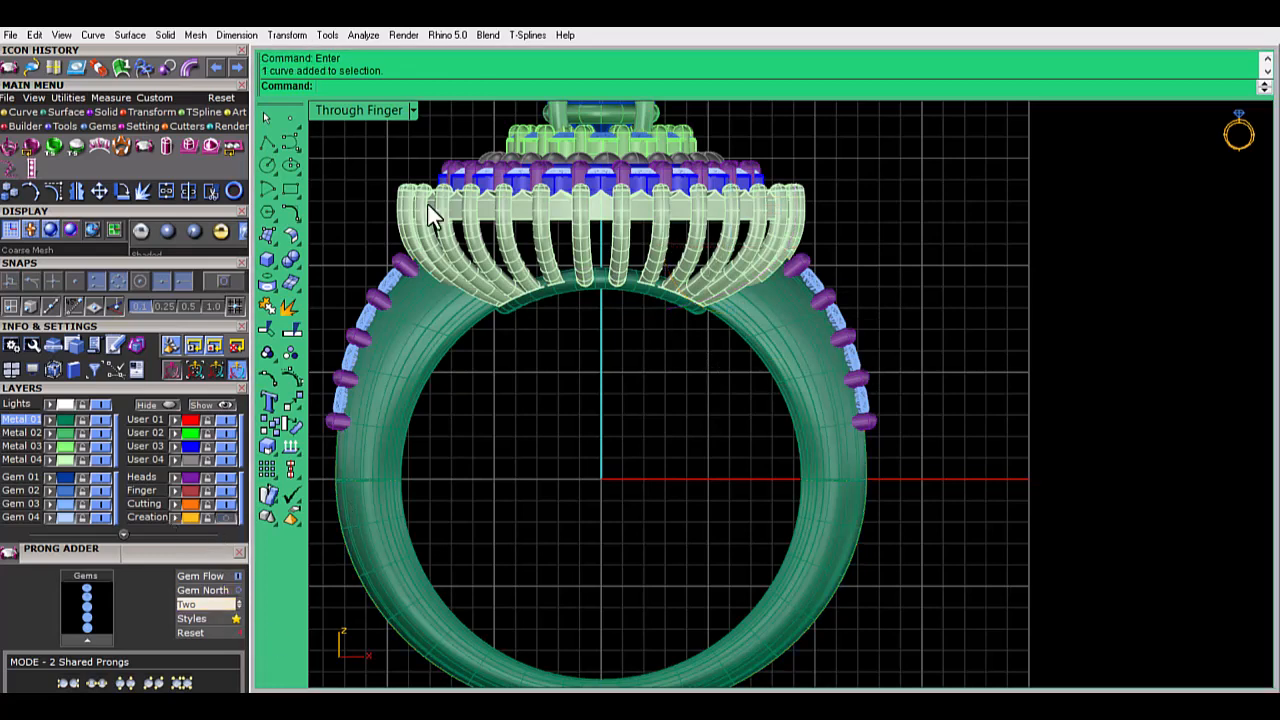
Select the objects on the four Metal layers and move them all to the Metal 01 layer
left_click(60, 460)
left_click(62, 447)
left_click(65, 433)
left_click(66, 421)
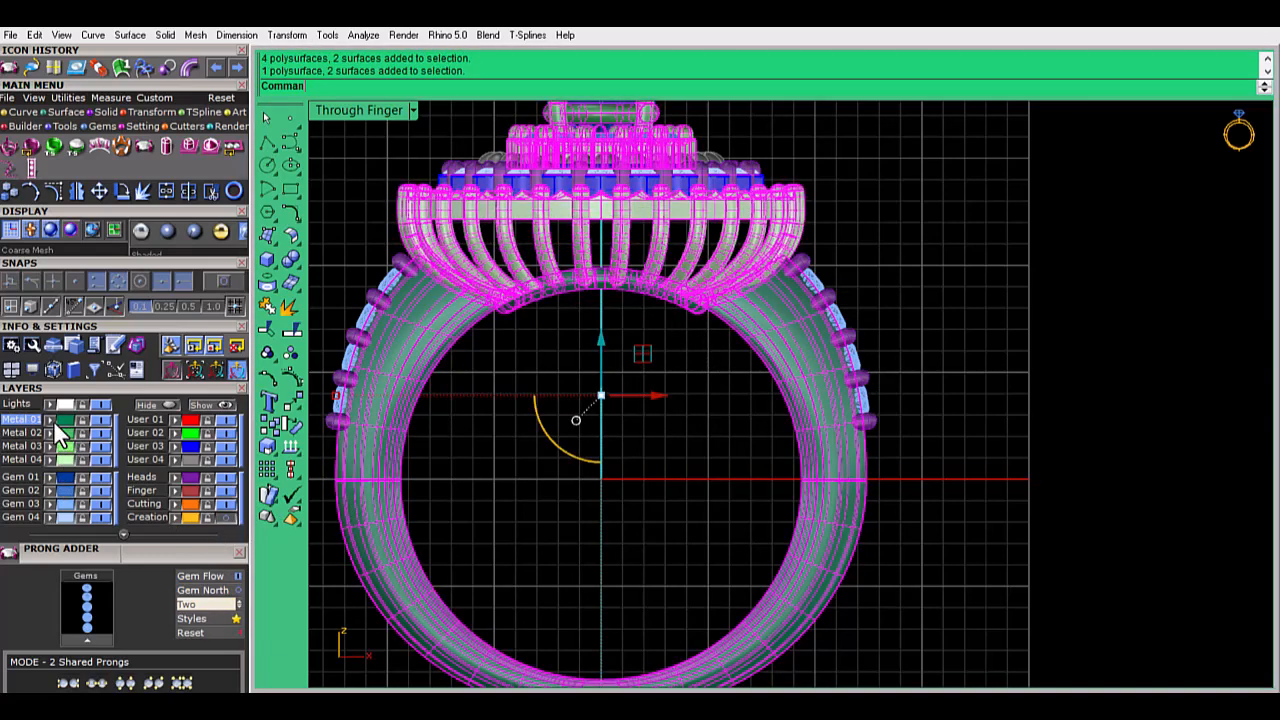
left_click(53, 421)
left_click(343, 250)
Move the objects on the User 03, Heads and User 04 layers to the Metal 01 layer
left_click(192, 445)
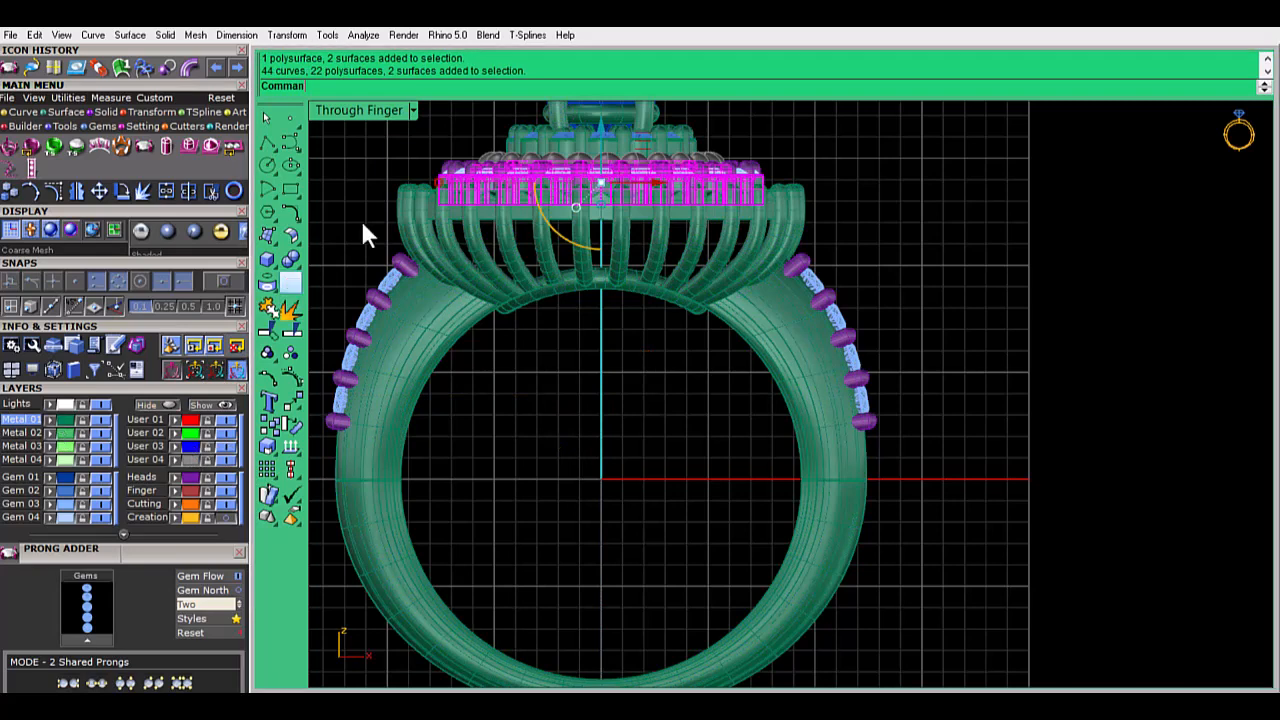
left_click(365, 235)
left_click(185, 478)
left_click(52, 422)
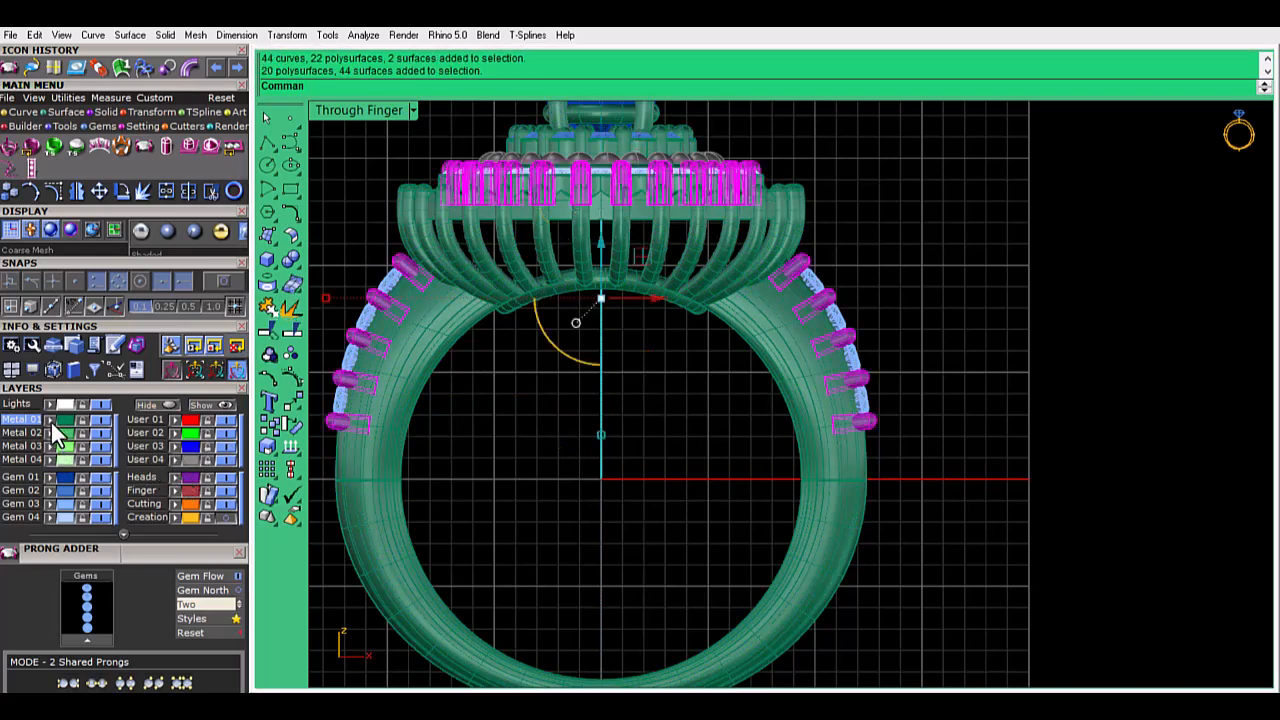
left_click(368, 130)
left_click(195, 459)
left_click(52, 421)
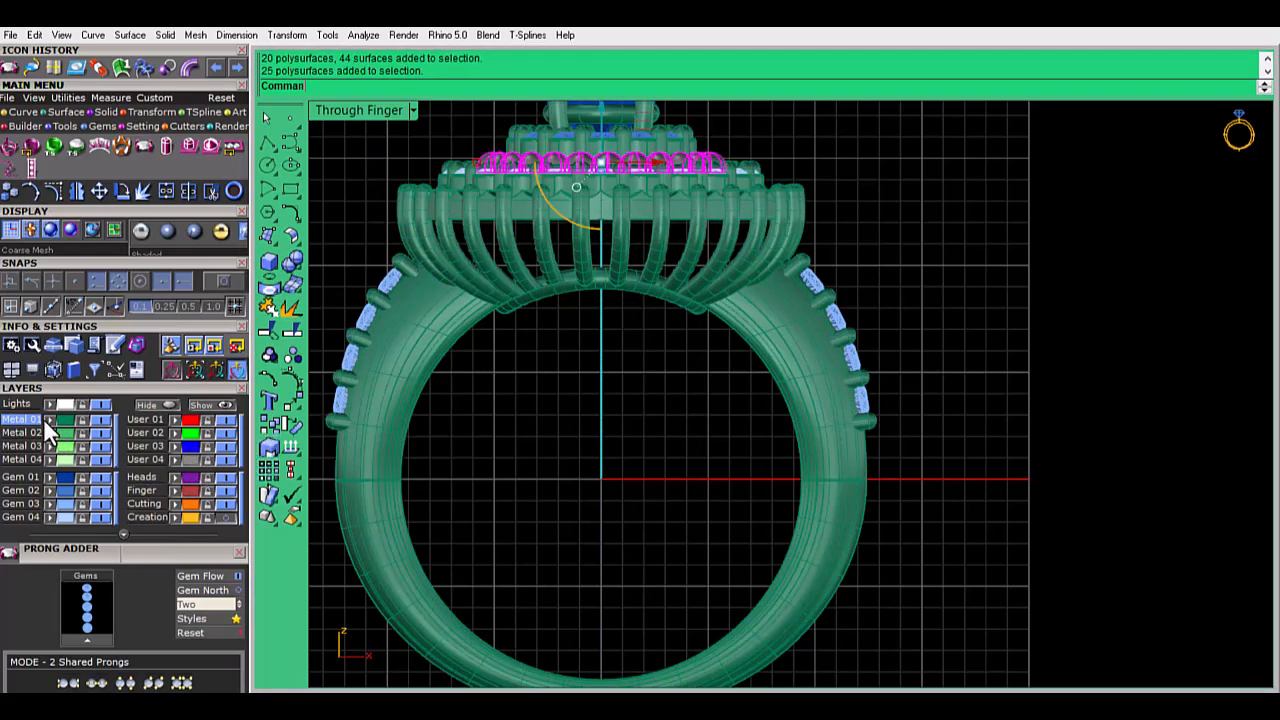
left_click(377, 147)
Switch the Perspective viewport to the Machine display mode and maximize it, facing the underside of the head
double_click(378, 109)
left_click(839, 109)
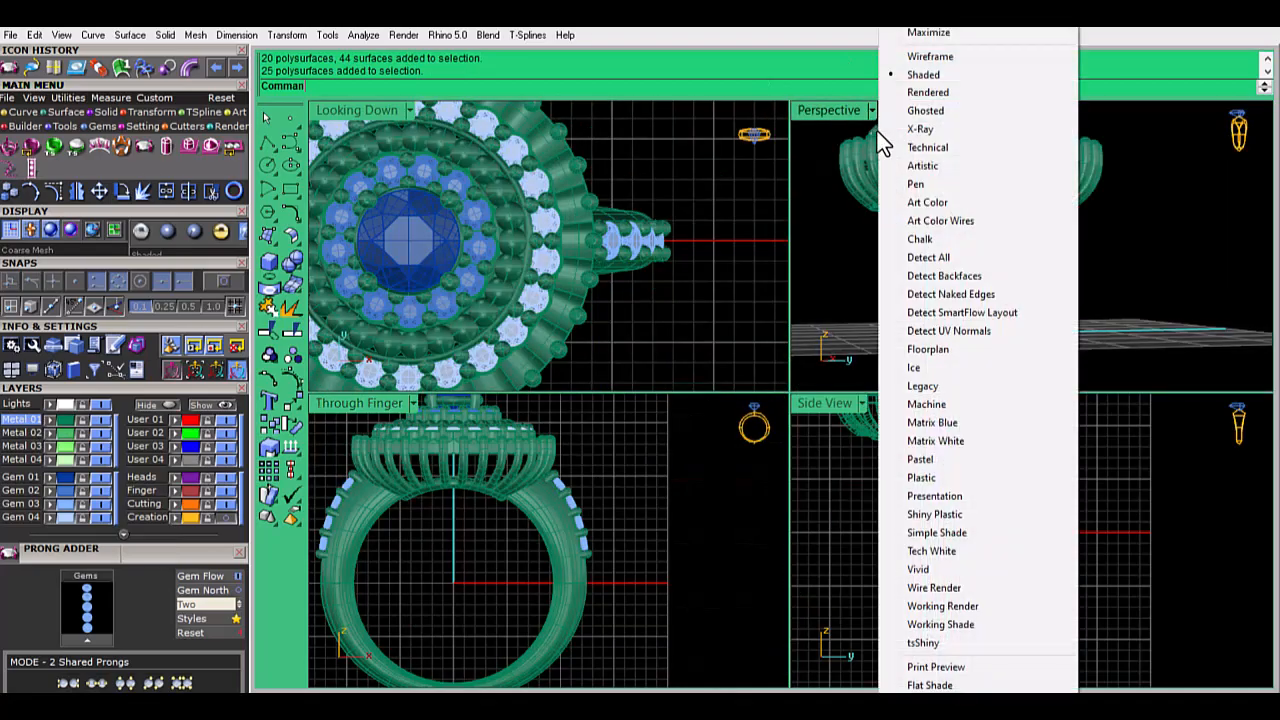
left_click(920, 403)
double_click(820, 113)
right_click_drag(696, 357, 850, 575)
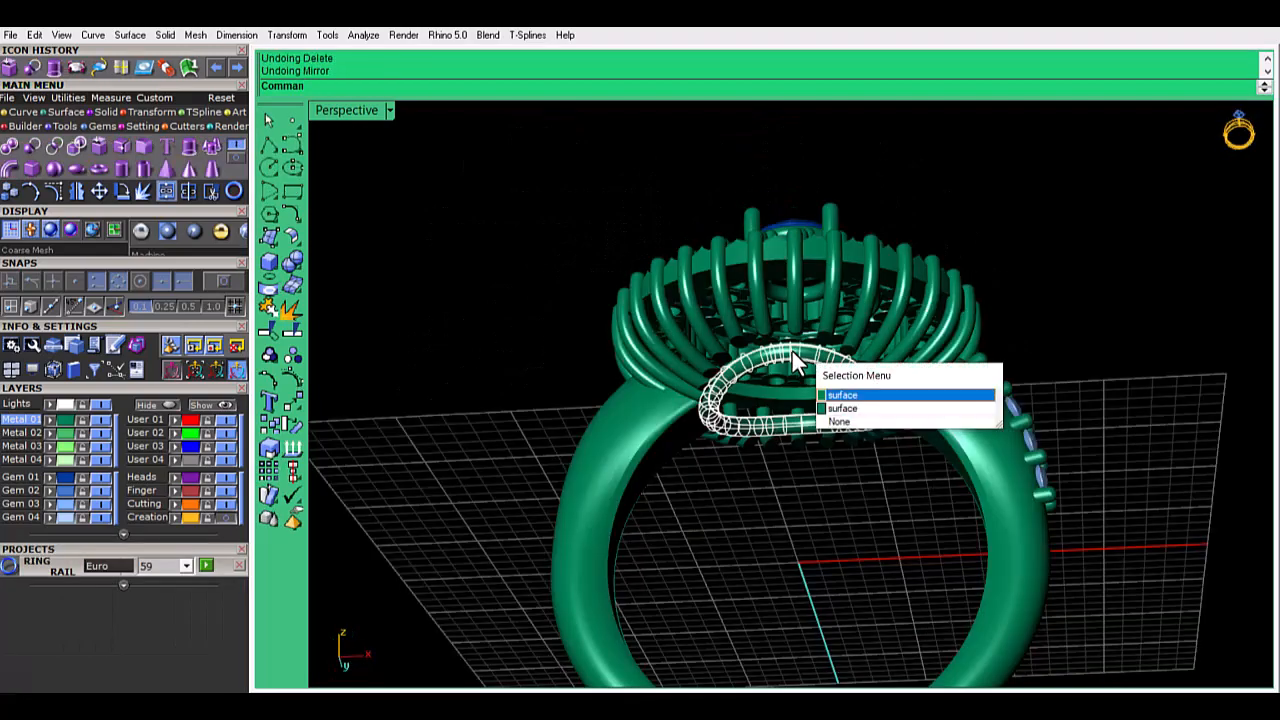
Delete the duplicate surface of the curved base rail under the head and stretch the remaining rail outward along the Y axis
left_click(830, 390)
key("Delete")
left_click(830, 383)
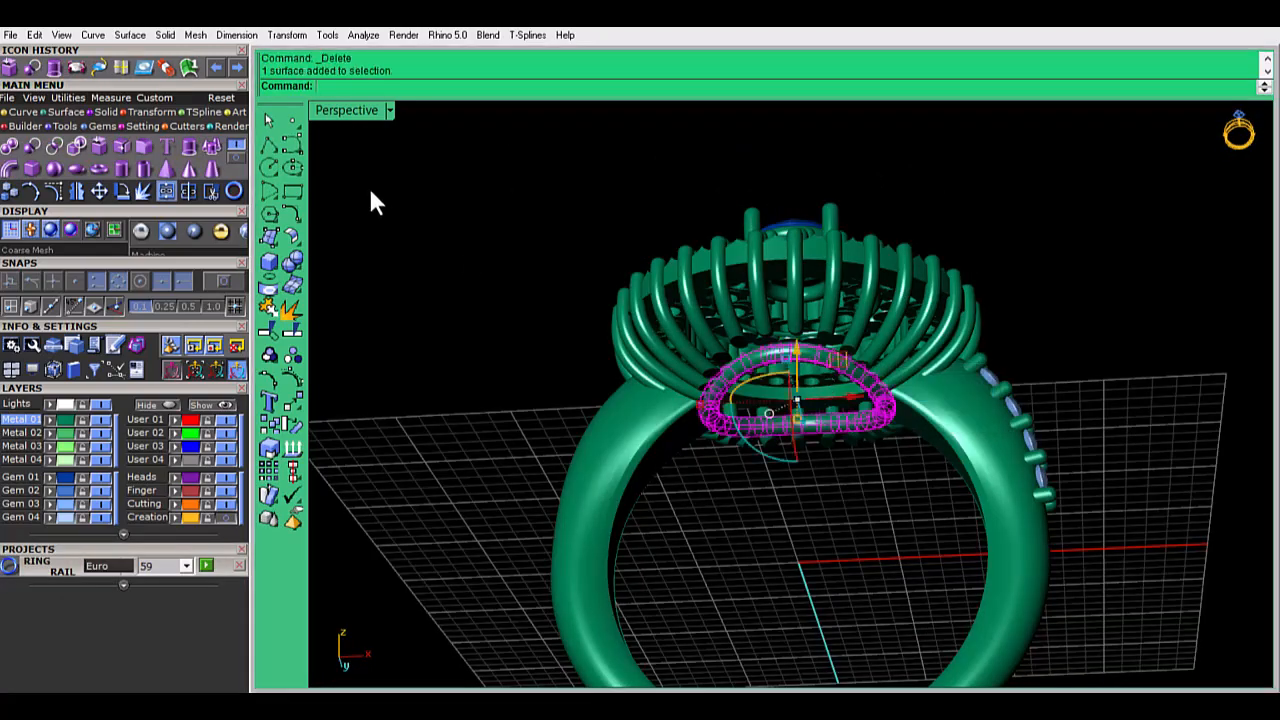
double_click(344, 112)
scroll(593, 285, "up", 2)
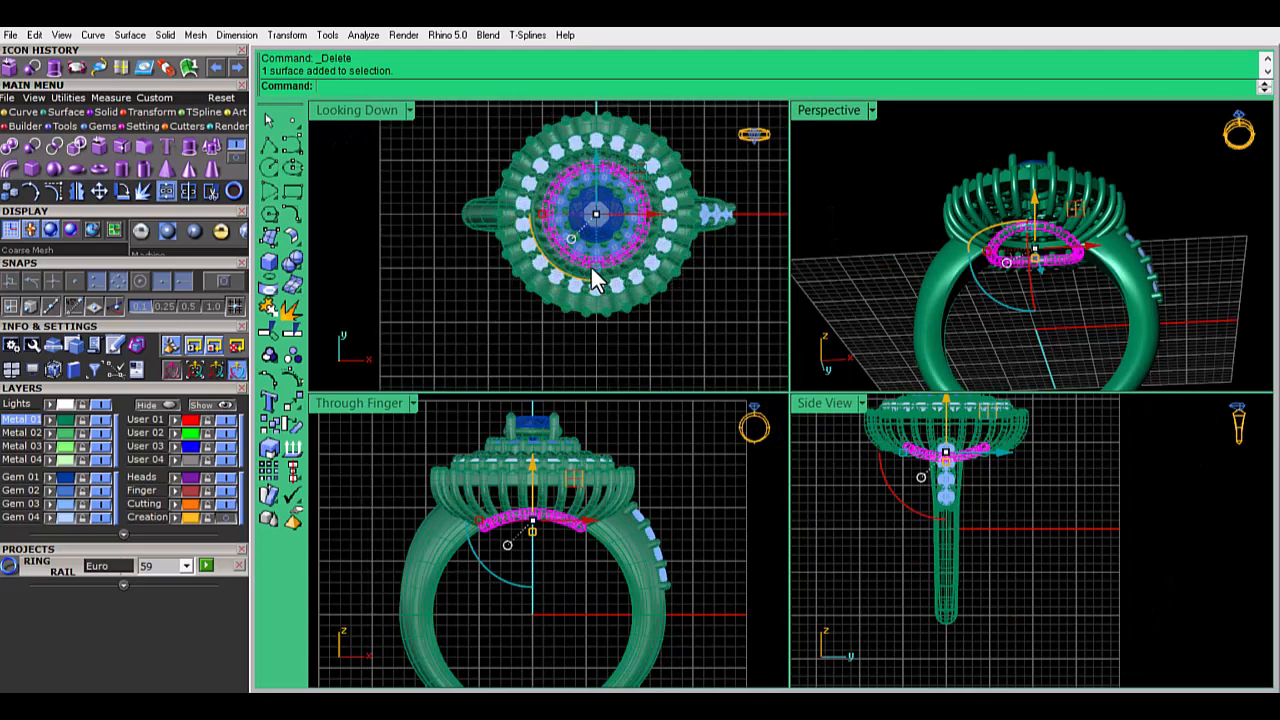
left_click_drag(603, 282, 600, 297)
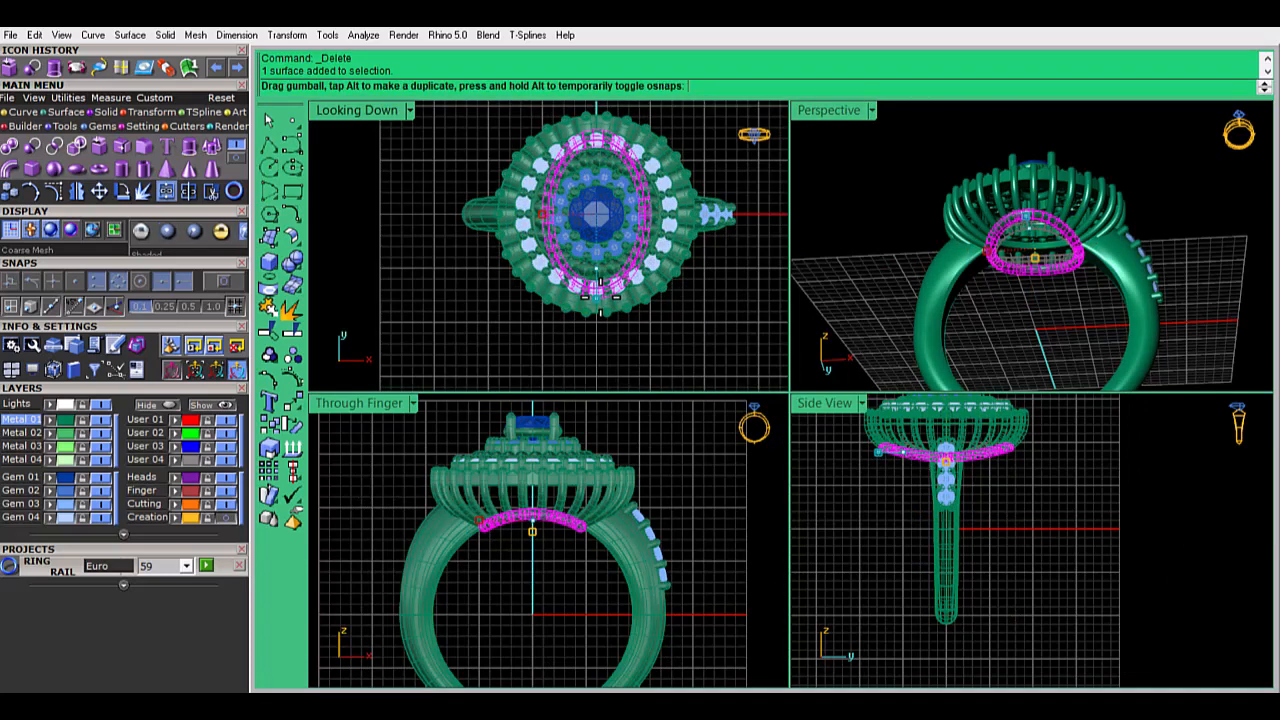
left_click(816, 251)
Examine from several angles how the stretched base rail sits beneath the basket and between the shank shoulders
right_click_drag(1125, 207, 1148, 212)
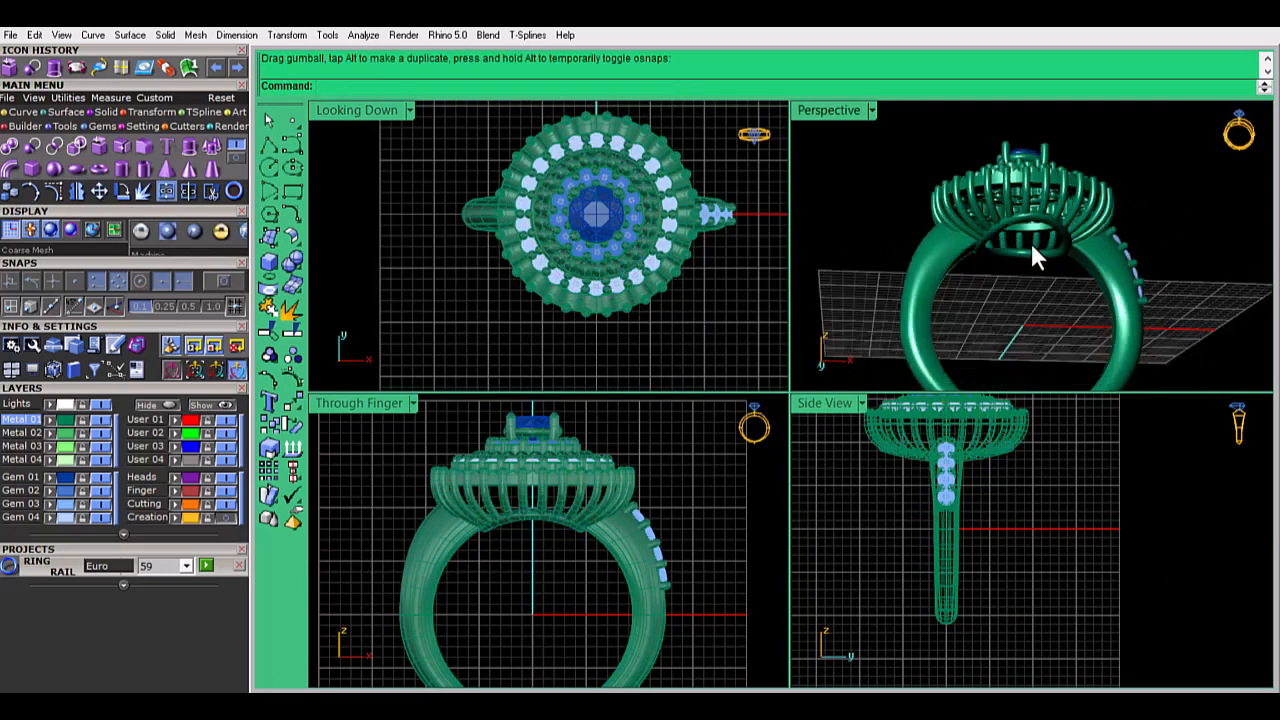
scroll(1030, 240, "up", 6)
scroll(980, 199, "down", 4)
right_click_drag(1073, 195, 1005, 191)
scroll(1005, 191, "up", 7)
scroll(961, 200, "up", 3)
scroll(975, 209, "down", 9)
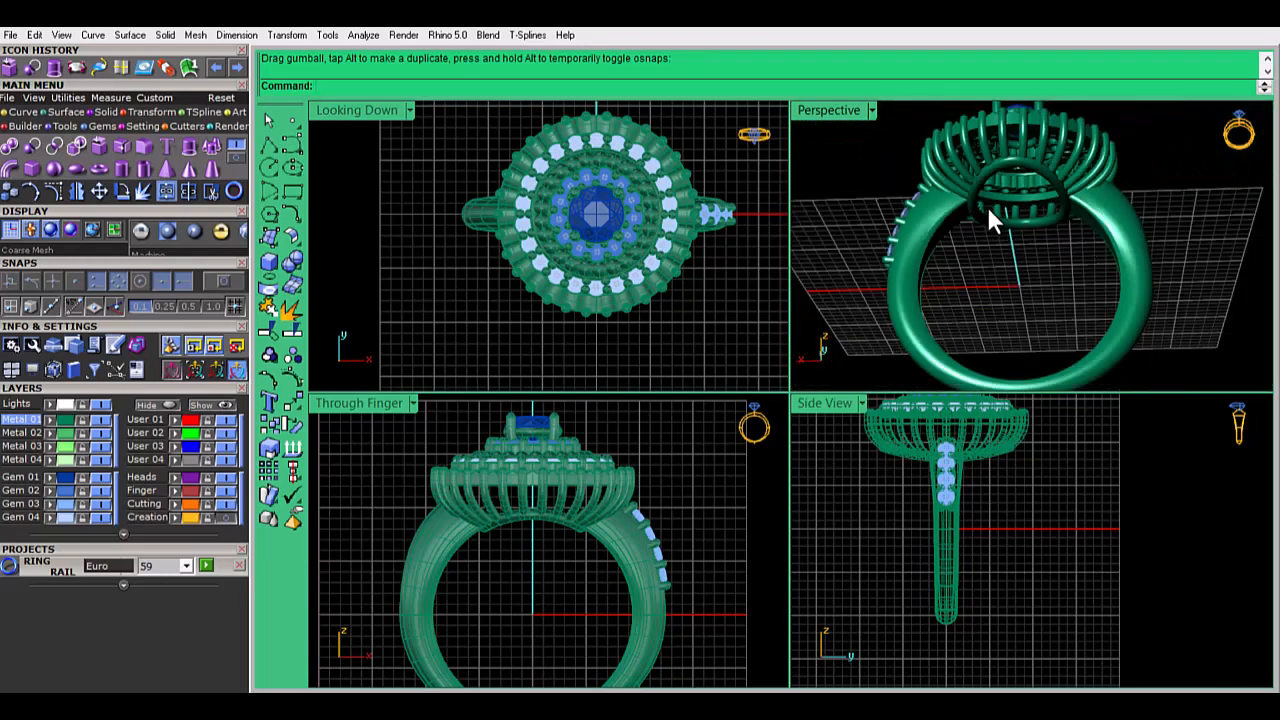
Hide the Metal 01 layer and extrude the circular finger rail into a solid cylinder
left_click(1141, 327)
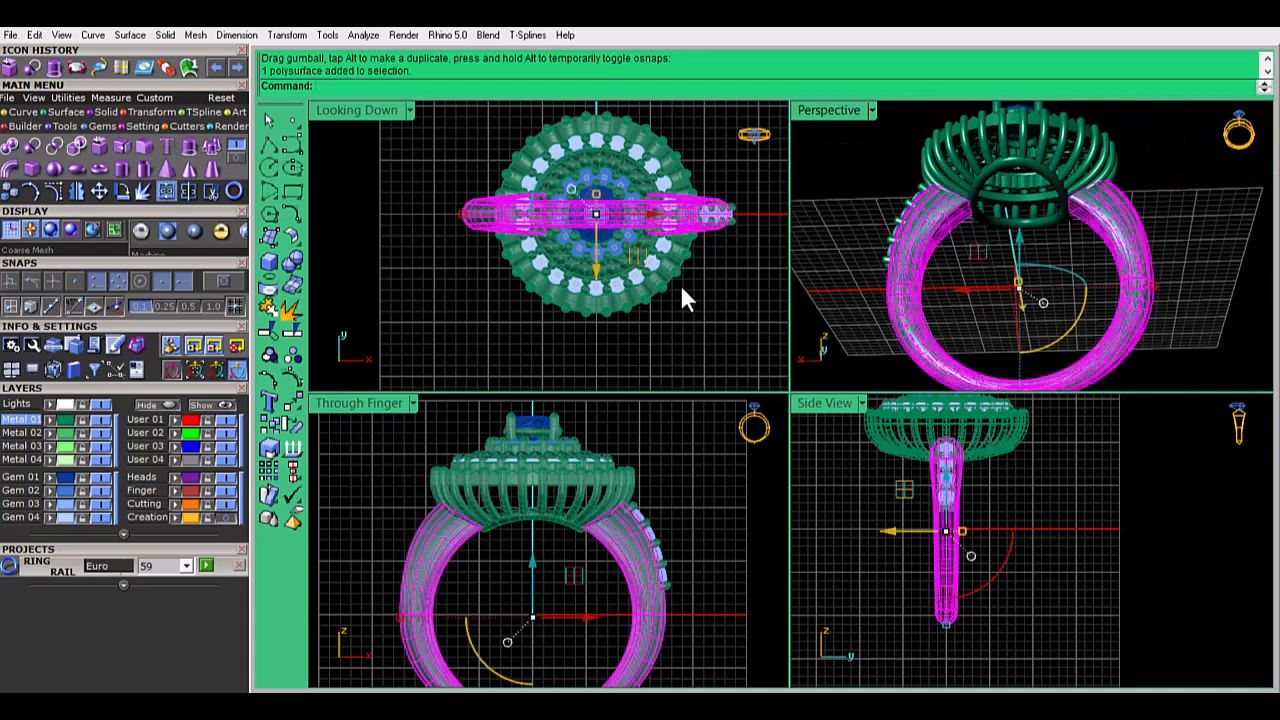
left_click(100, 147)
left_click(683, 449)
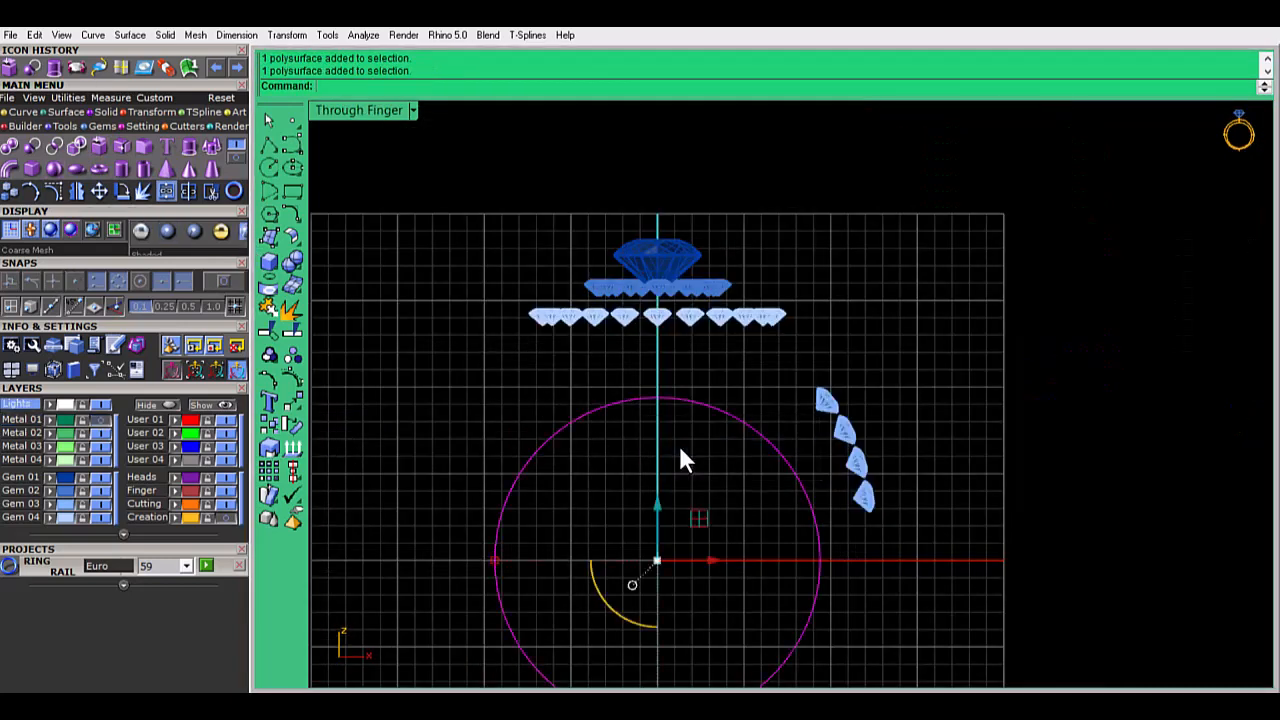
left_click(186, 148)
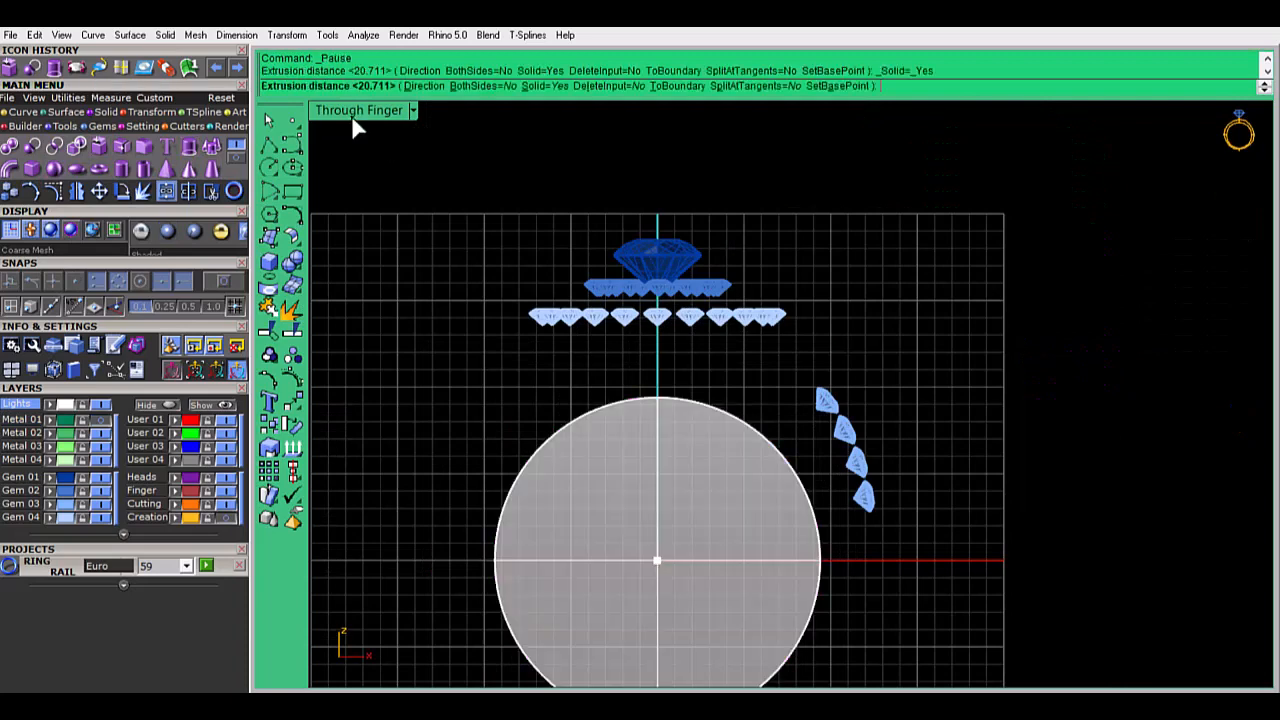
left_click_drag(1162, 496, 1162, 496)
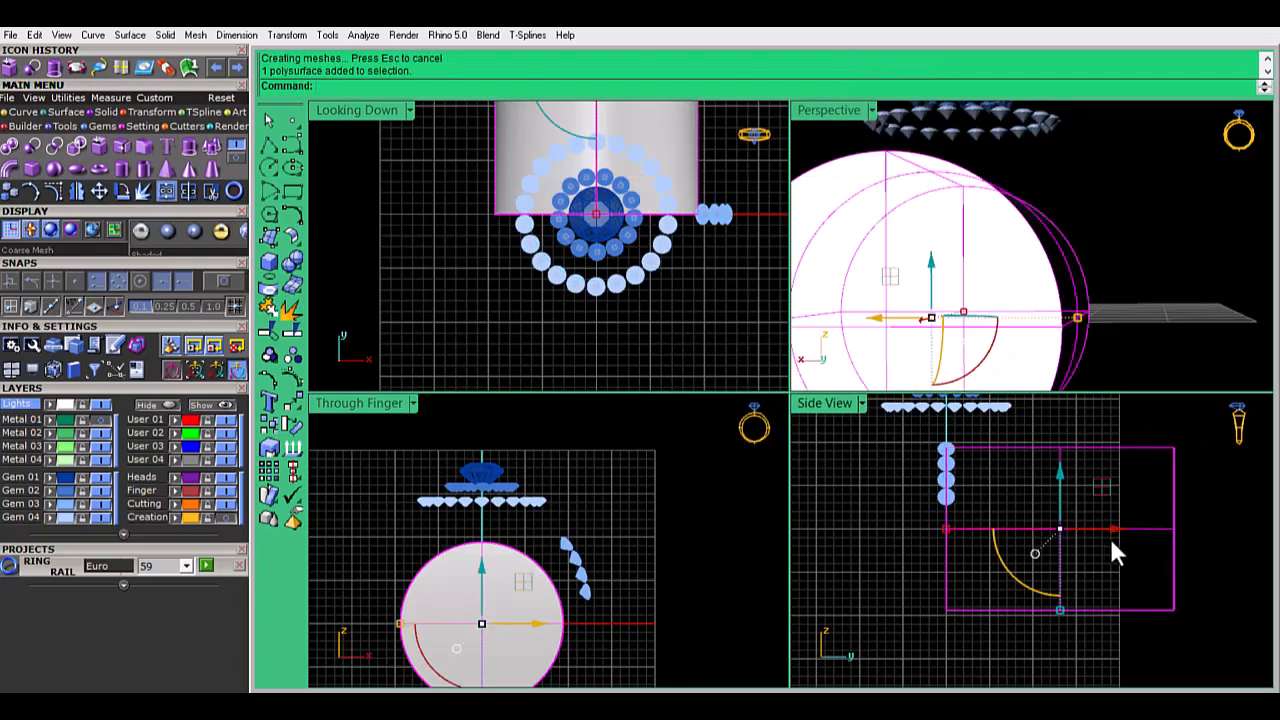
Slide the finger cylinder along the Y axis so it passes through both sides of the ring, and show the Metal 01 layer
left_click_drag(1112, 529, 1005, 529)
left_click(776, 474)
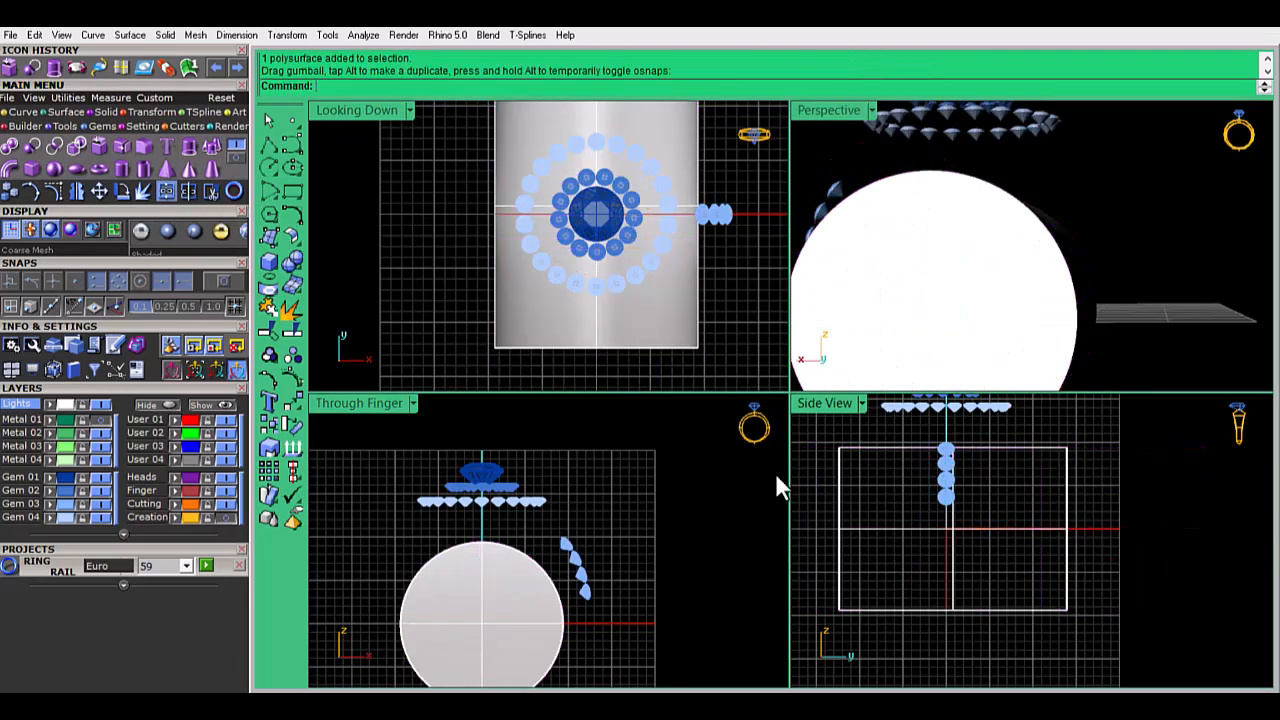
left_click(109, 418)
double_click(837, 114)
right_click_drag(837, 128, 706, 364)
scroll(650, 371, "down", 3)
double_click(355, 111)
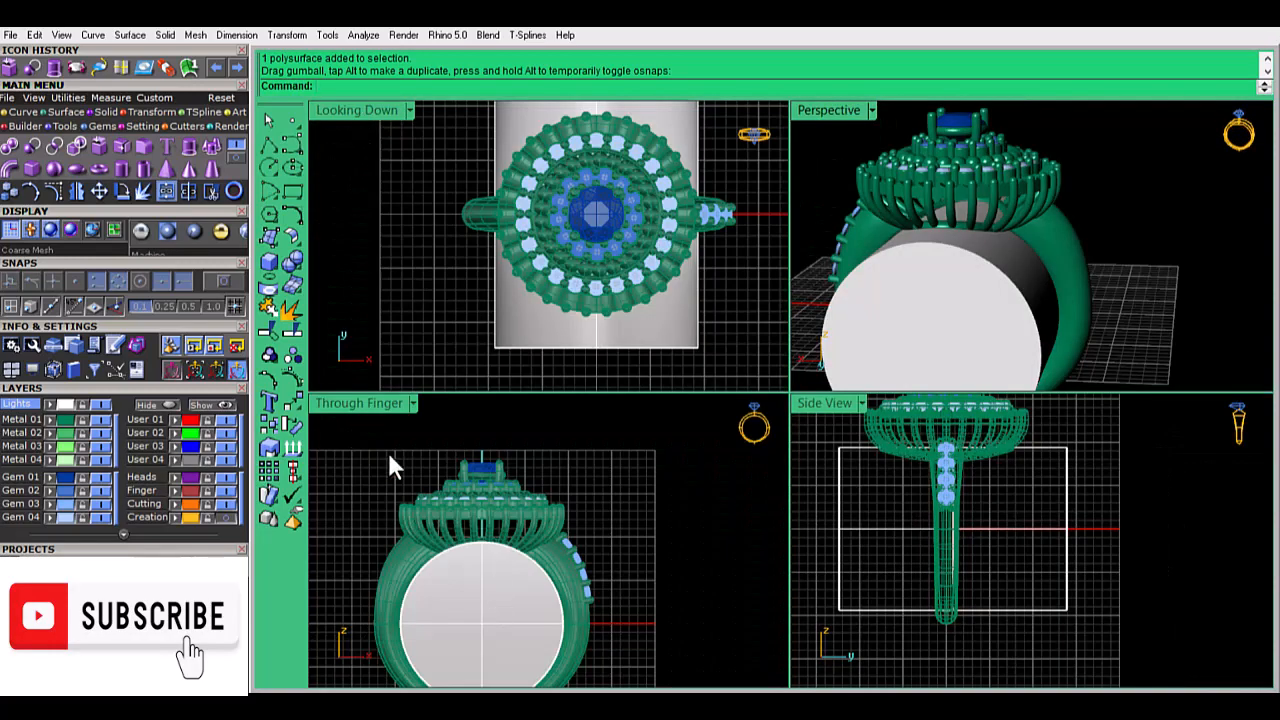
Move the shank and its shoulder prongs, without the gems, to the Metal 04 layer and hide that layer
double_click(360, 404)
left_click(838, 556)
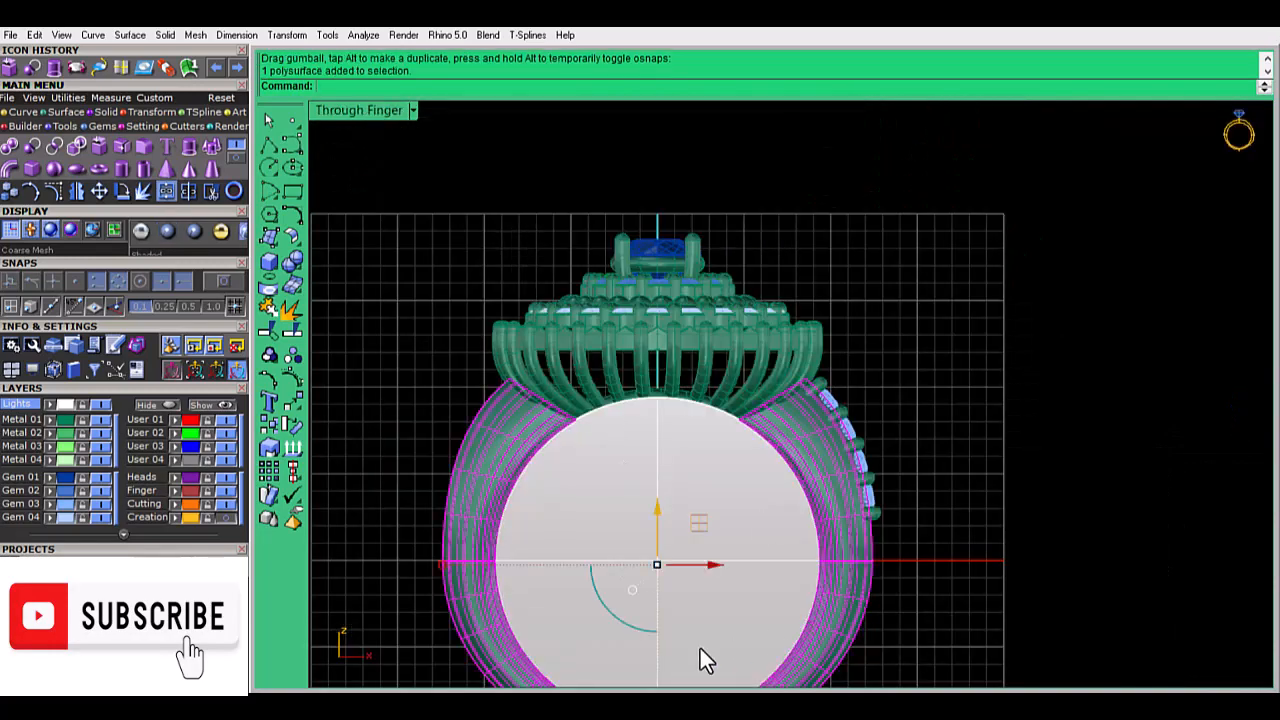
left_click(937, 343)
right_click_drag(683, 657, 711, 567)
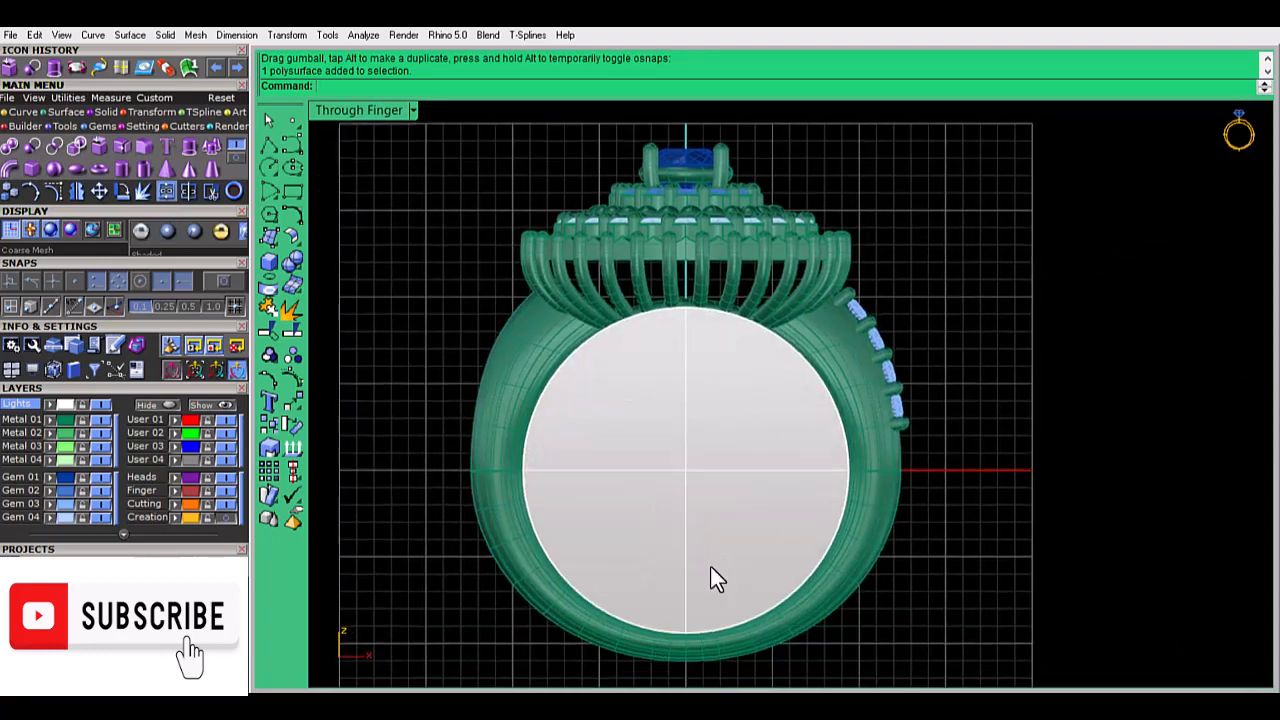
left_click(895, 528)
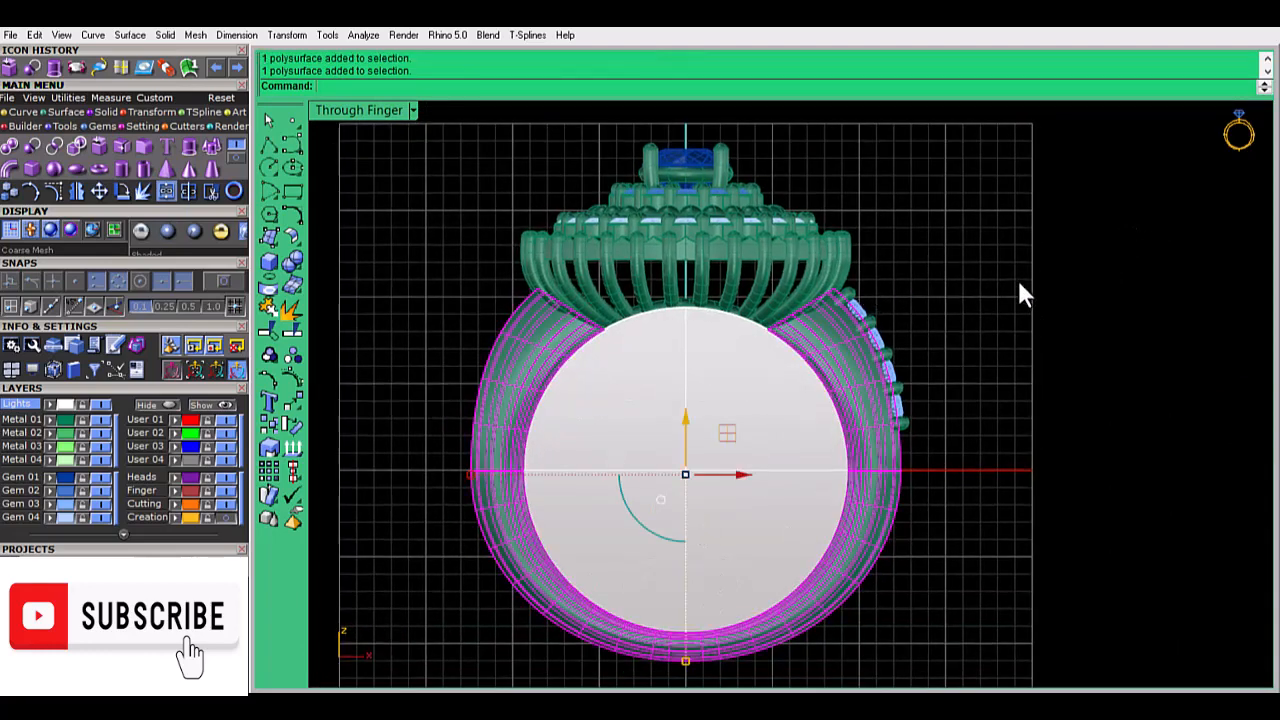
left_click_drag(1017, 276, 863, 441)
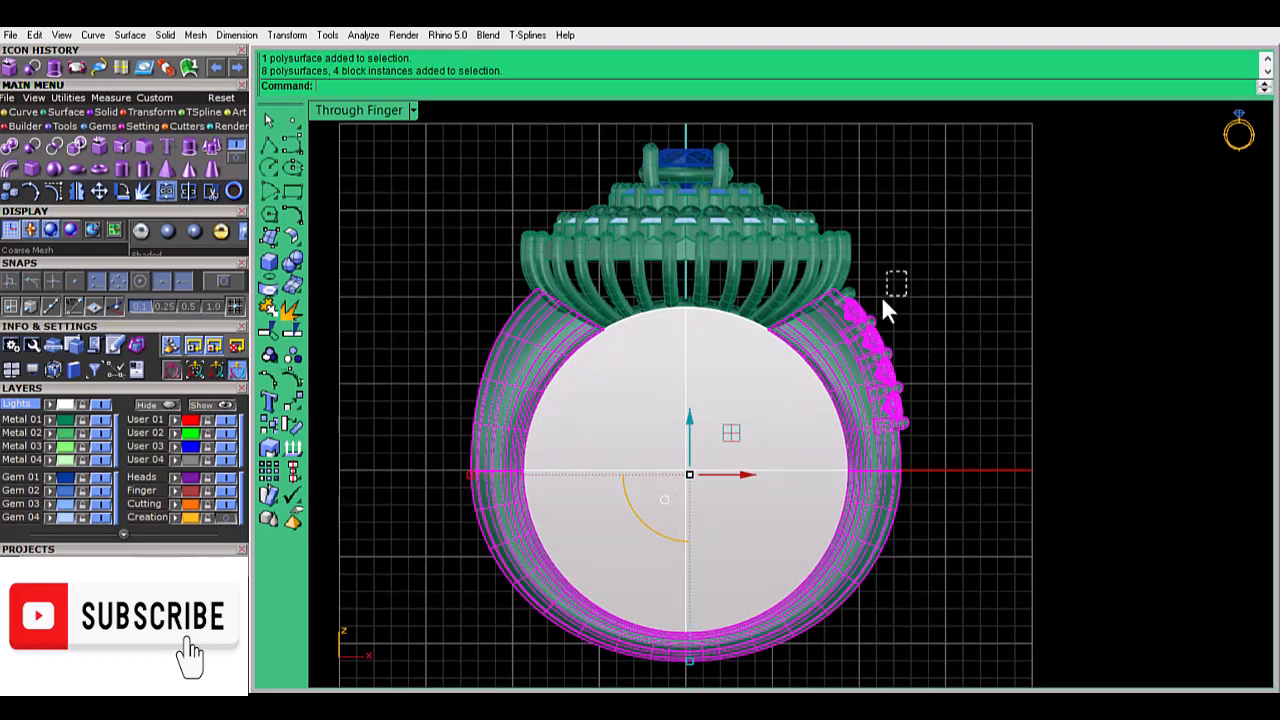
left_click_drag(850, 335, 875, 305)
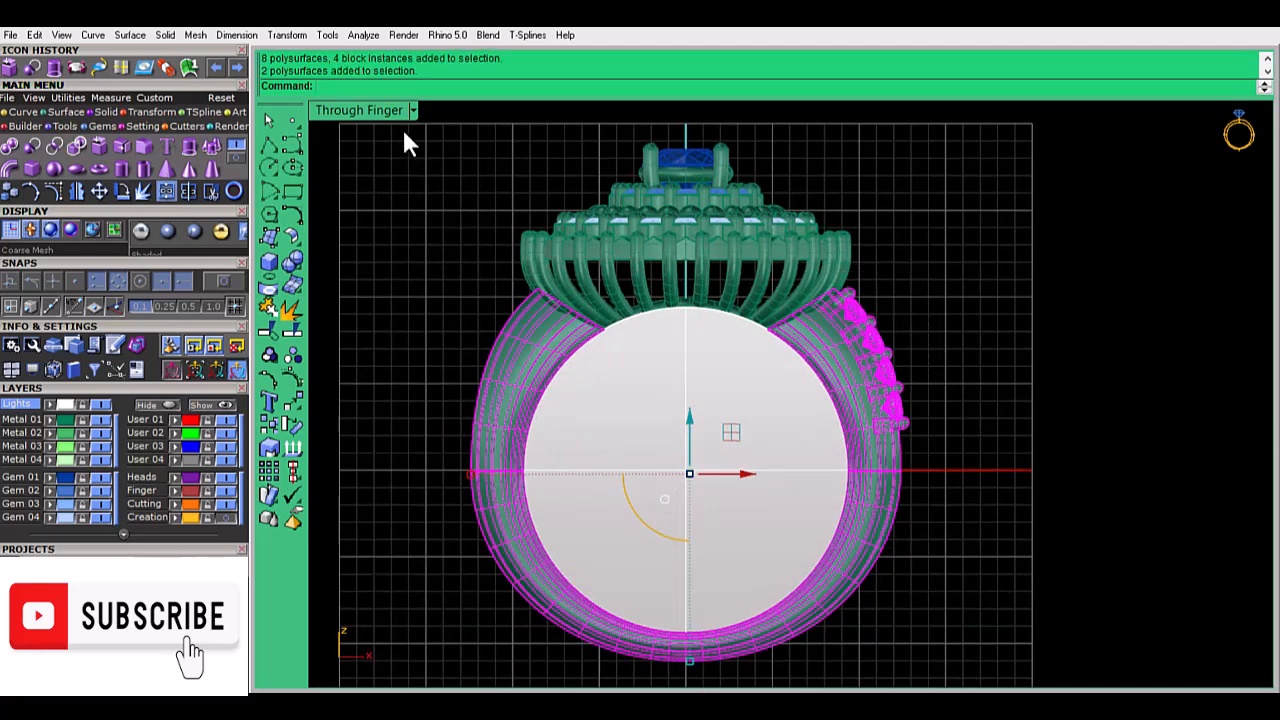
double_click(366, 112)
right_click_drag(957, 271, 1222, 276)
double_click(360, 403)
scroll(885, 412, "up", 2)
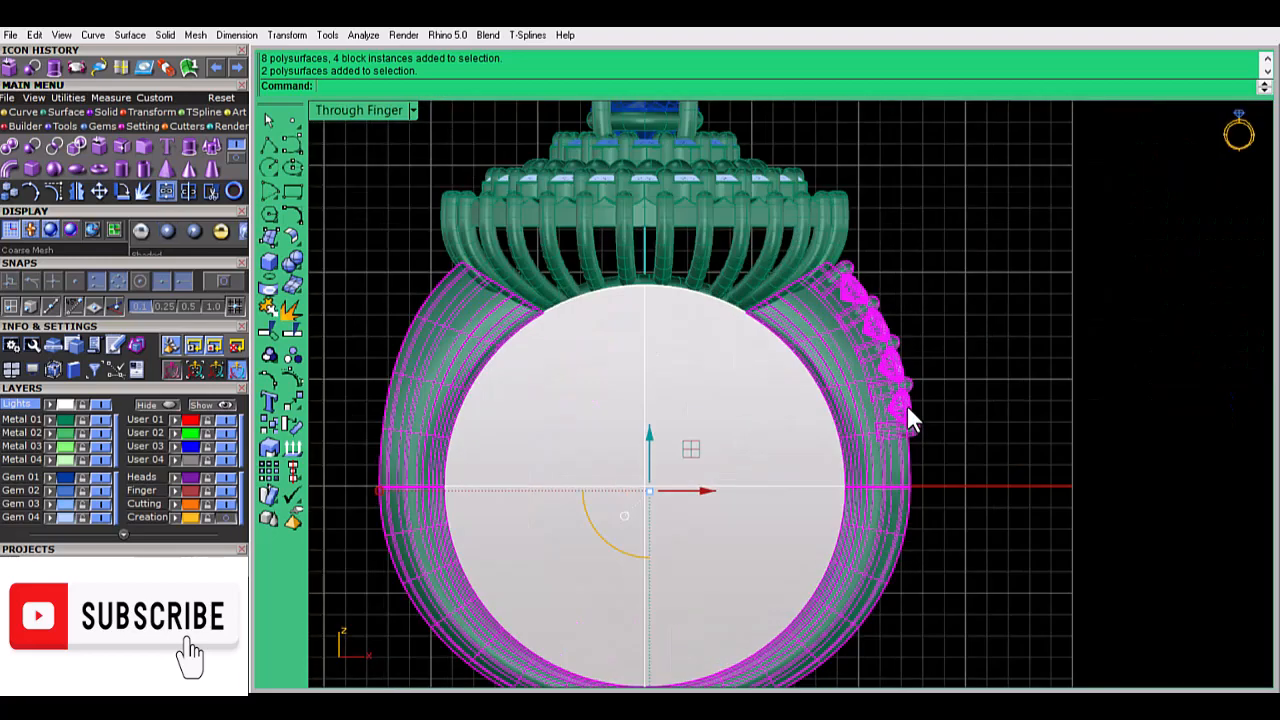
left_click(908, 416, "ctrl")
left_click(900, 357, "ctrl")
left_click(884, 330, "ctrl")
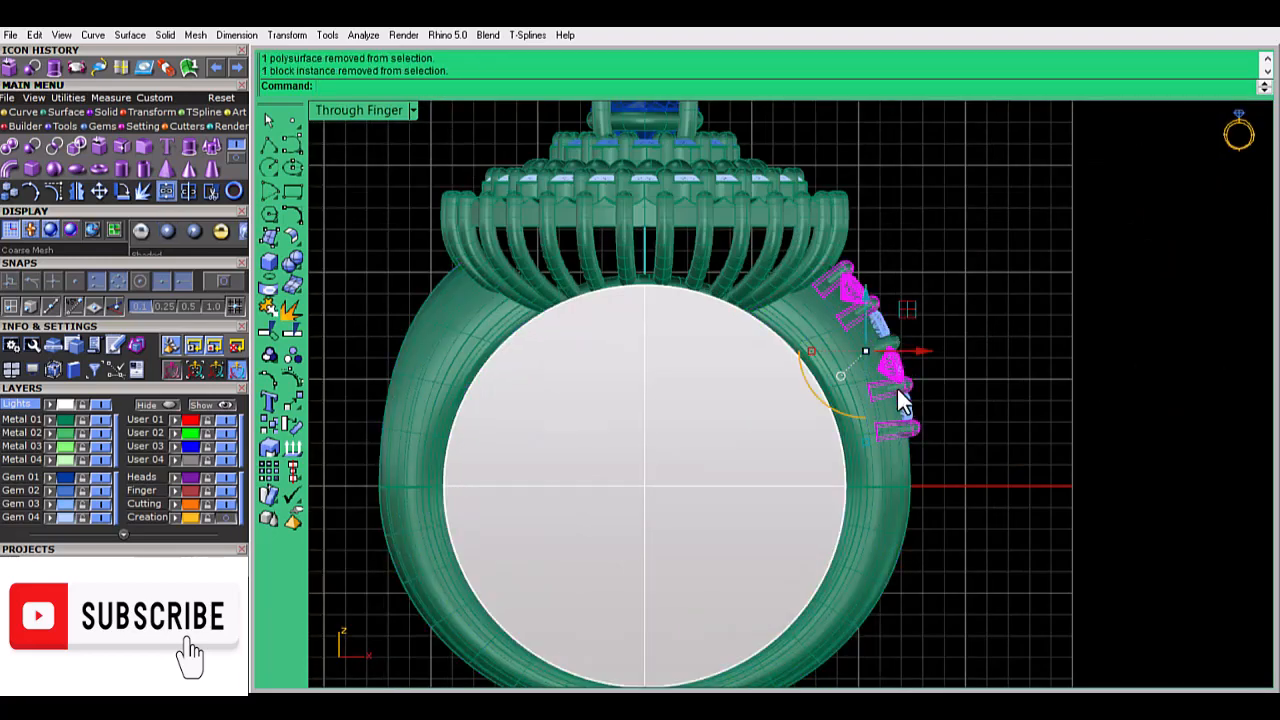
left_click(902, 392, "ctrl")
left_click(900, 342, "shift")
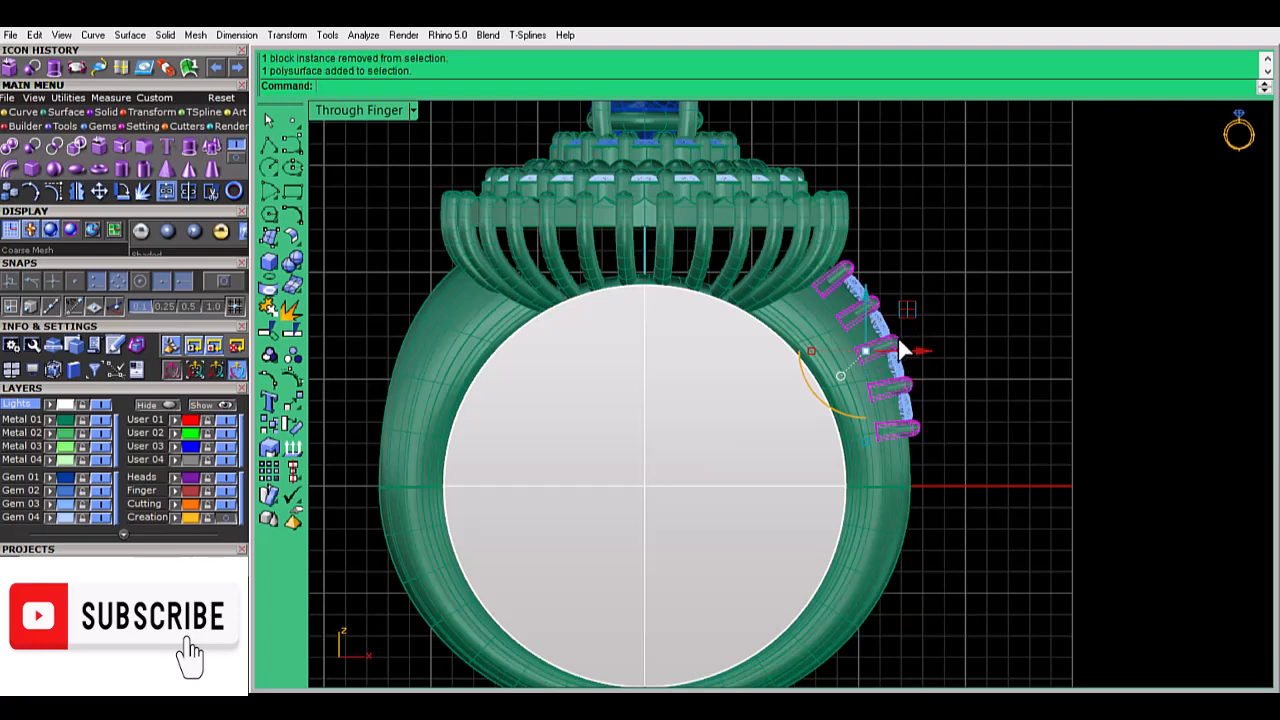
left_click(435, 343, "shift")
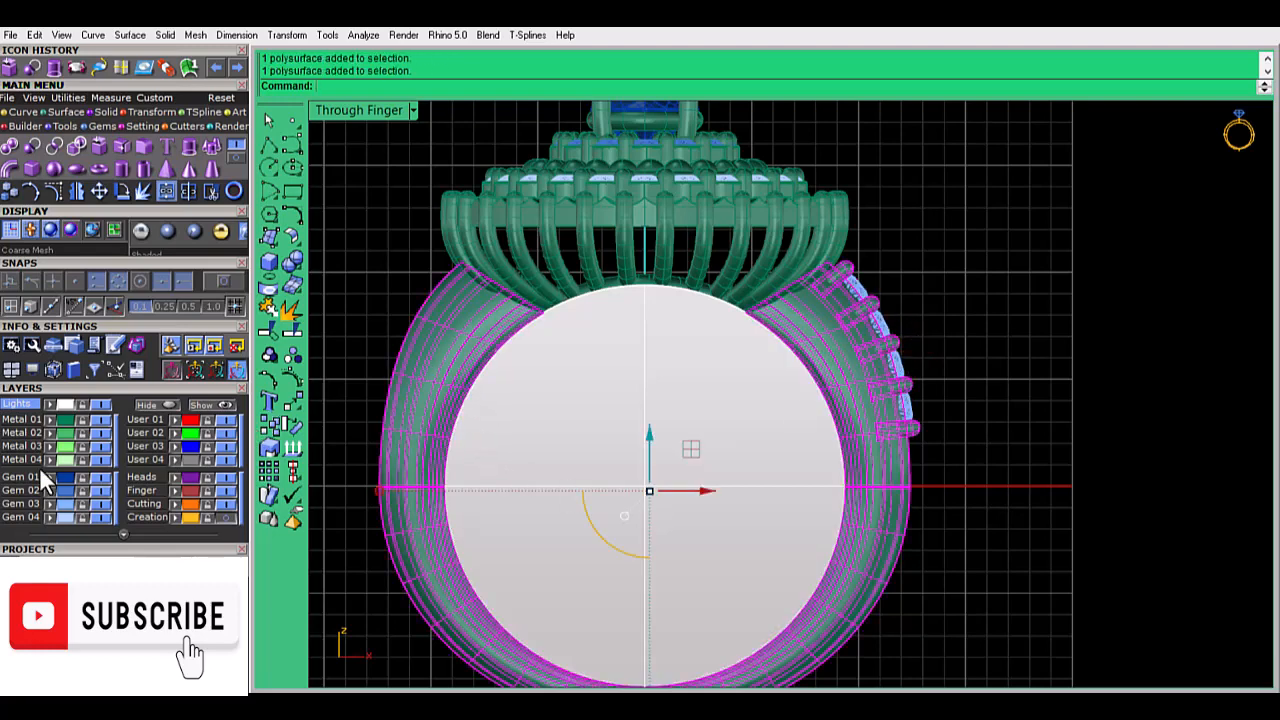
left_click(98, 462)
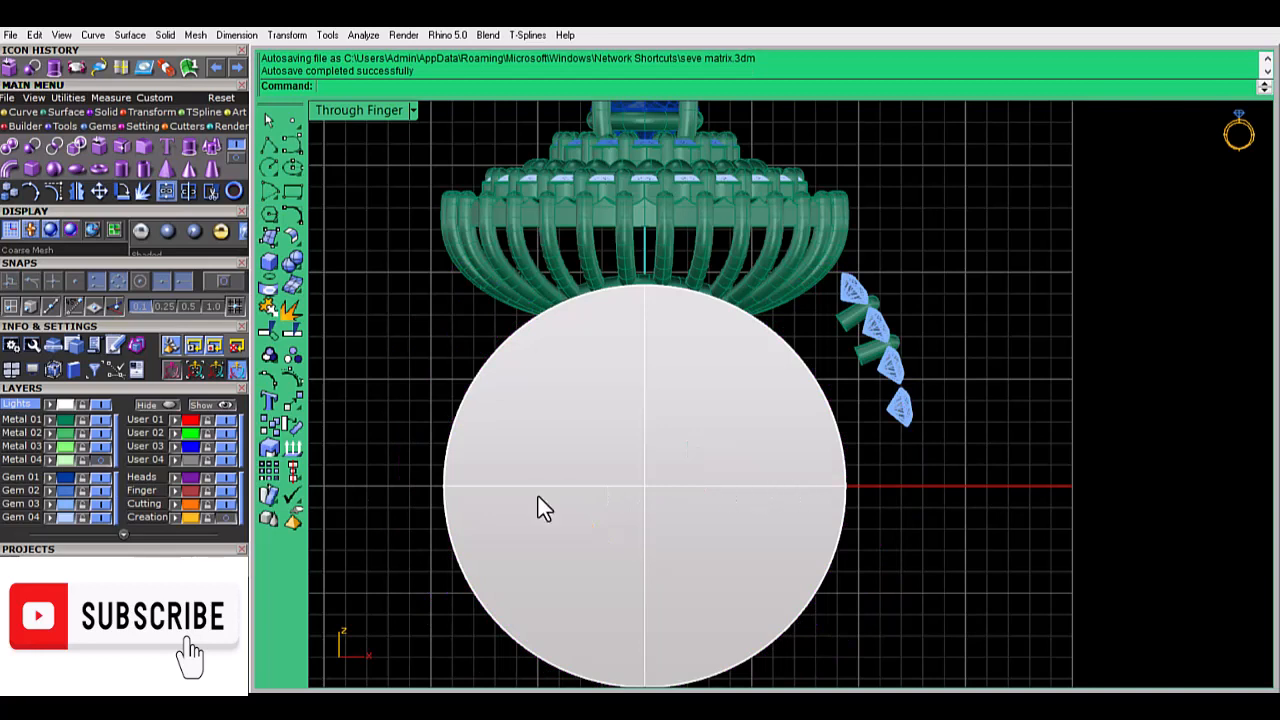
left_click(30, 160)
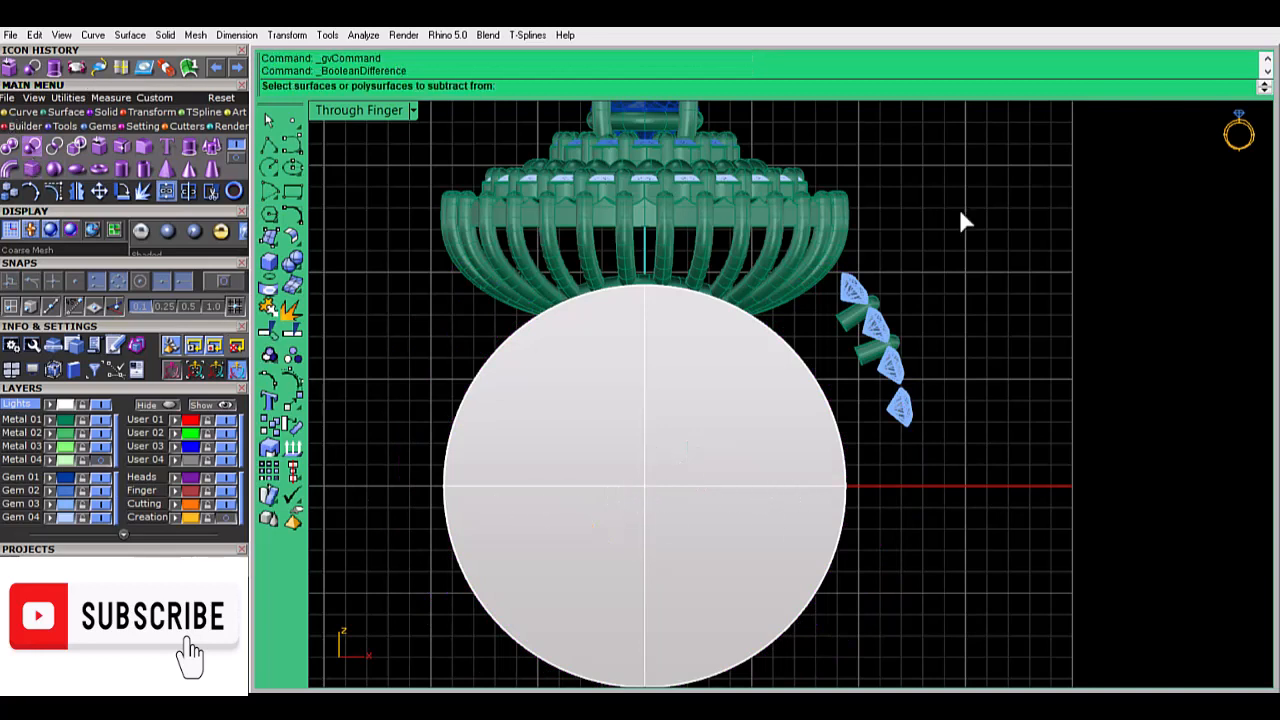
left_click(815, 295)
key("Escape")
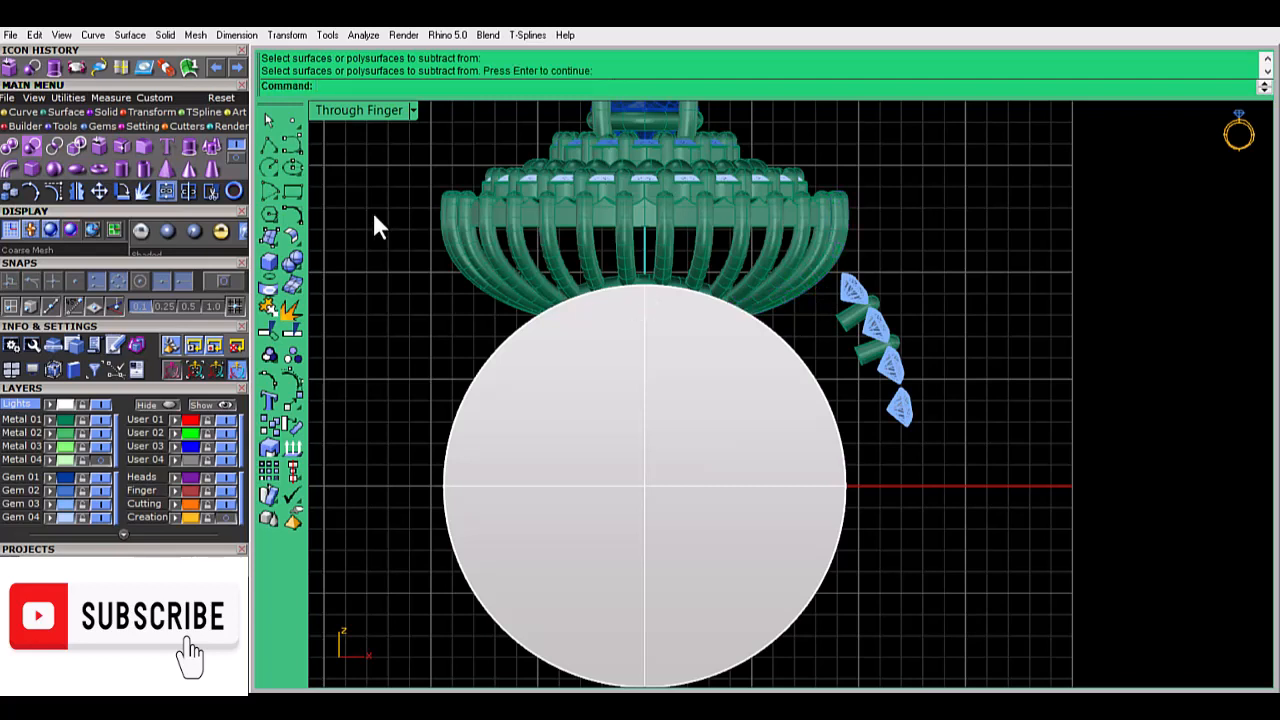
Hide the four shoulder gems and the two leftover prongs beside the finger cylinder
left_click_drag(896, 380, 870, 413)
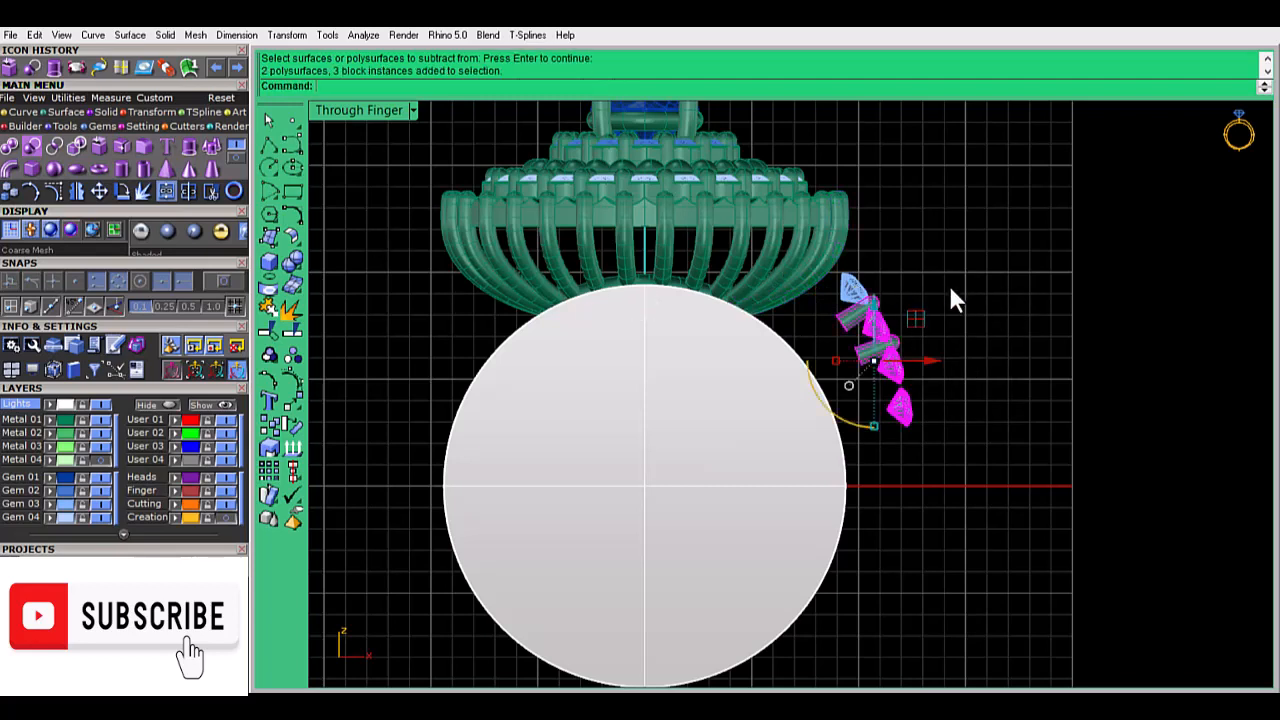
left_click_drag(890, 320, 888, 322)
key("Delete")
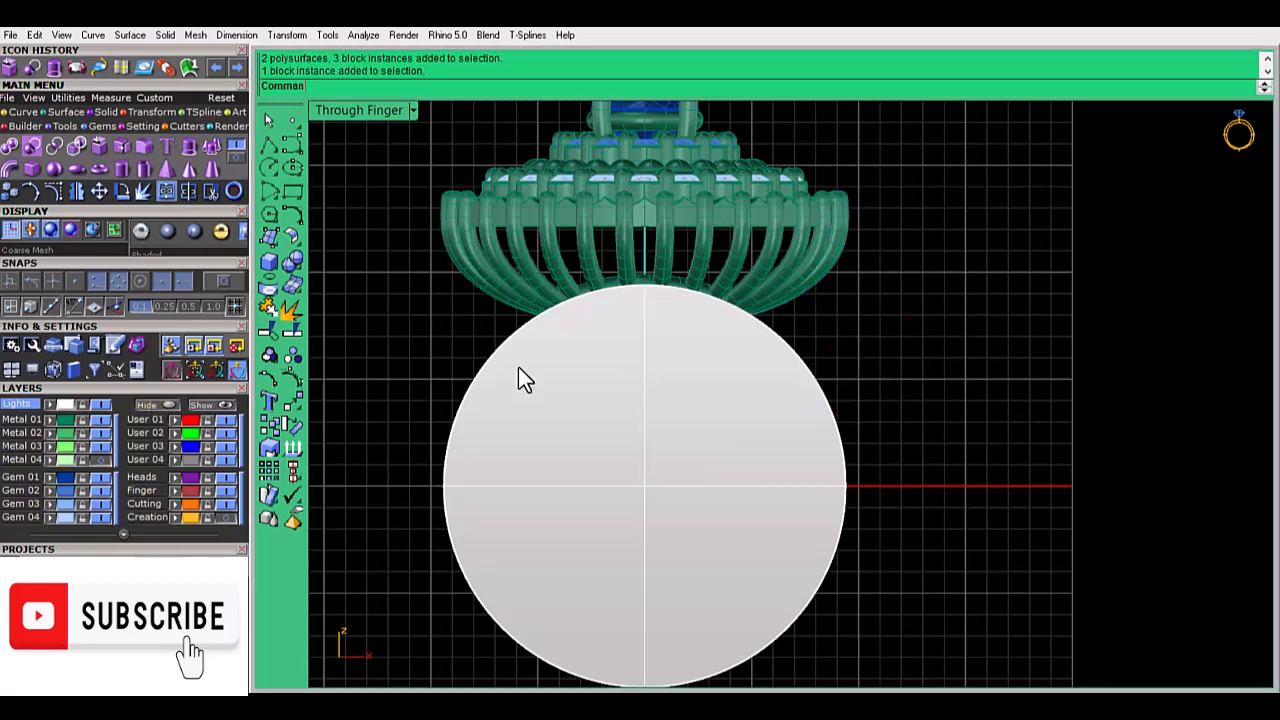
Subtract the finger cylinder from the basket pipes and curved base rail with BooleanDifference, using DeleteInput=Yes
left_click(32, 147)
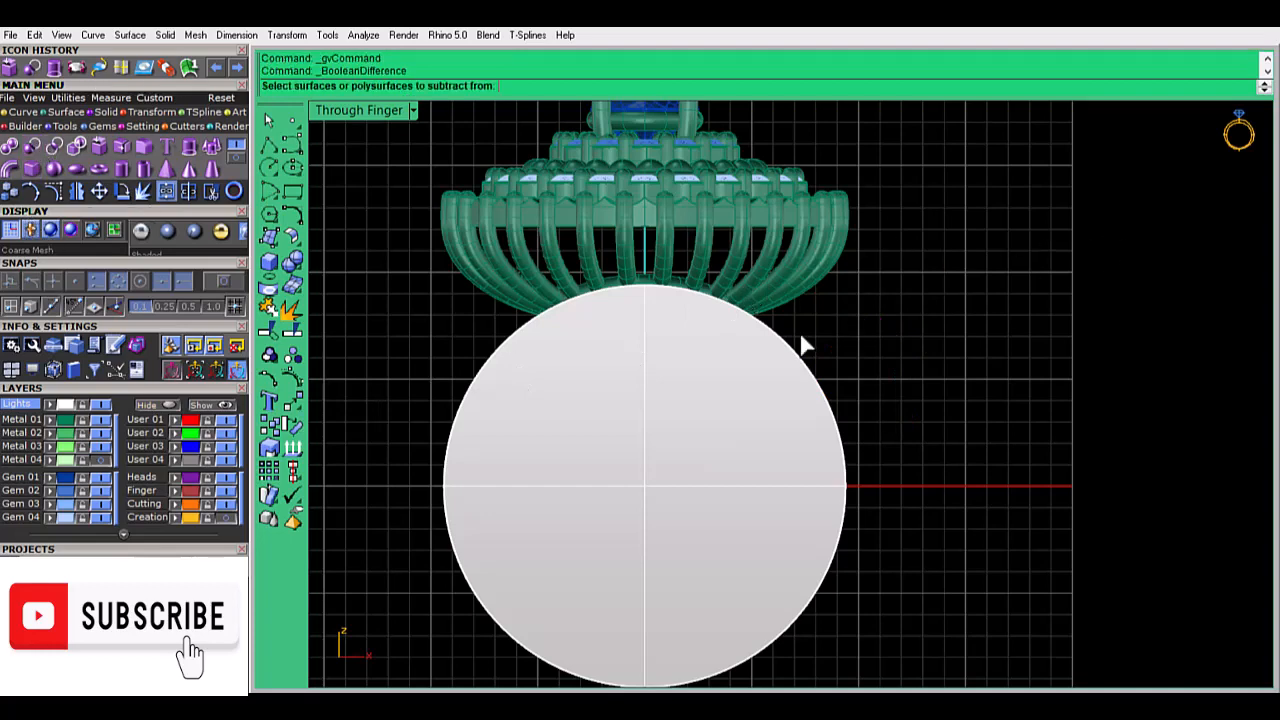
left_click_drag(848, 298, 368, 278)
scroll(610, 280, "up", 4)
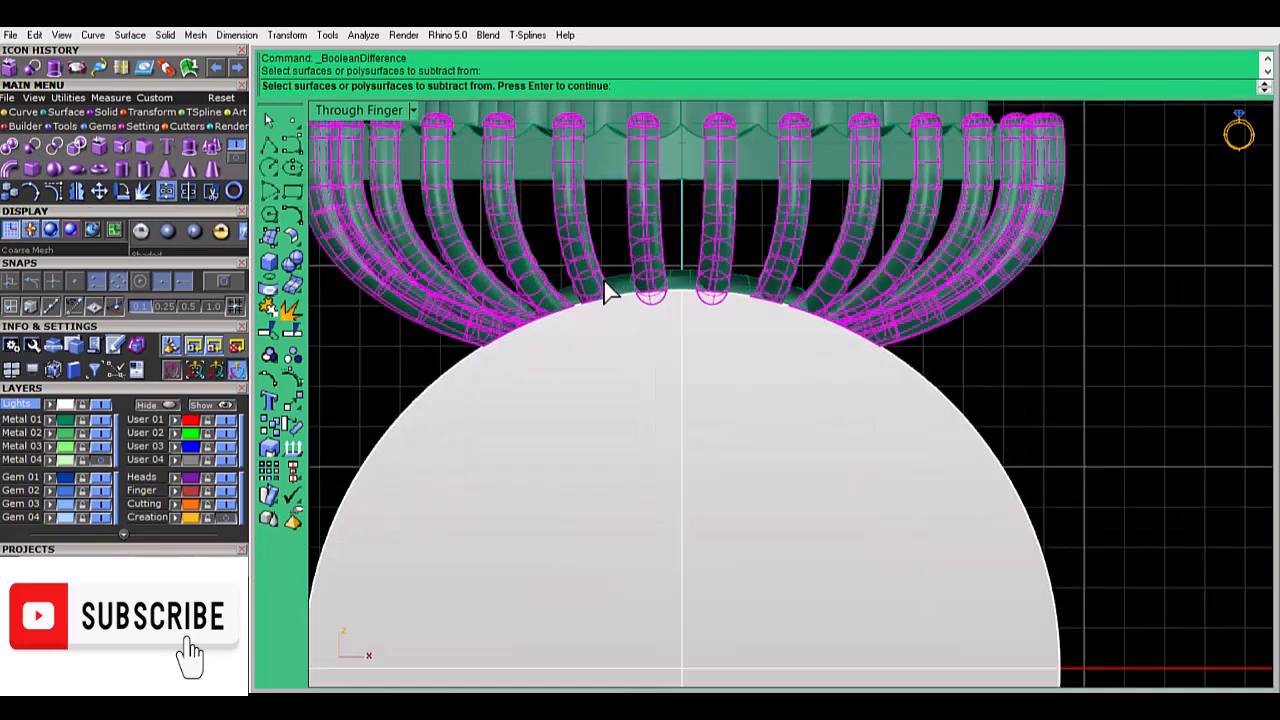
key("Return")
left_click(630, 342)
key("Return")
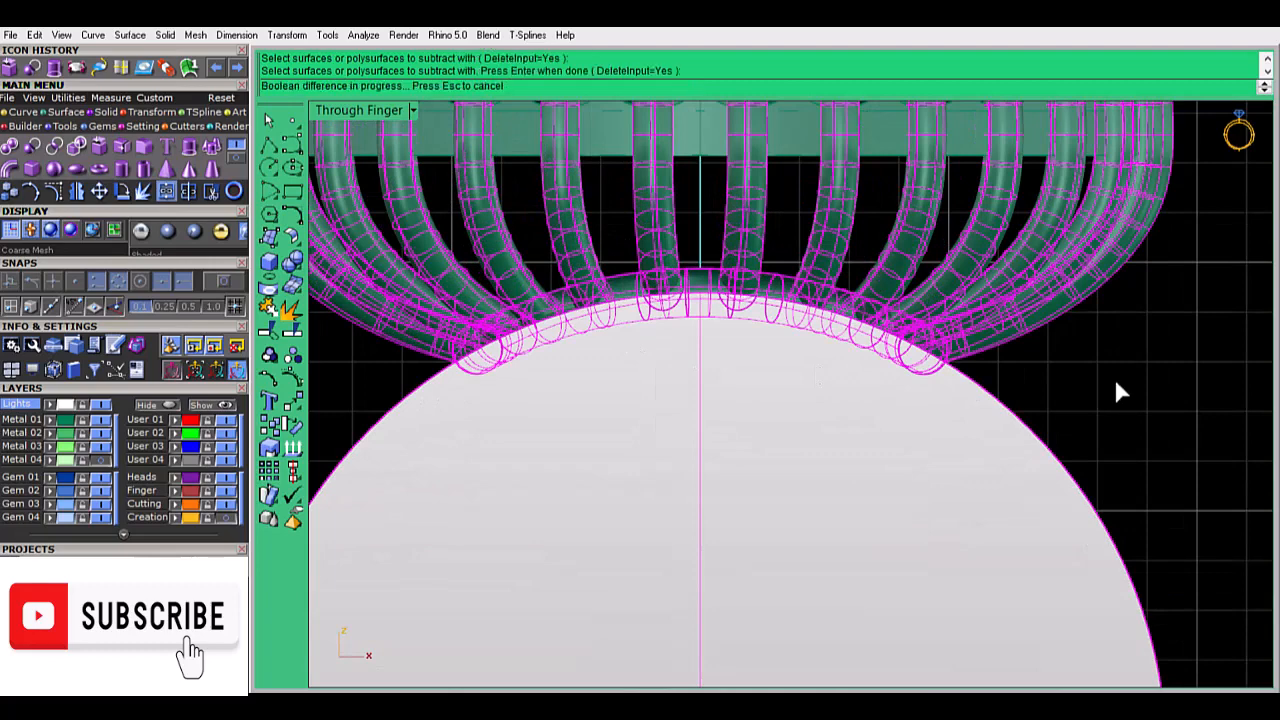
scroll(1070, 412, "down", 10)
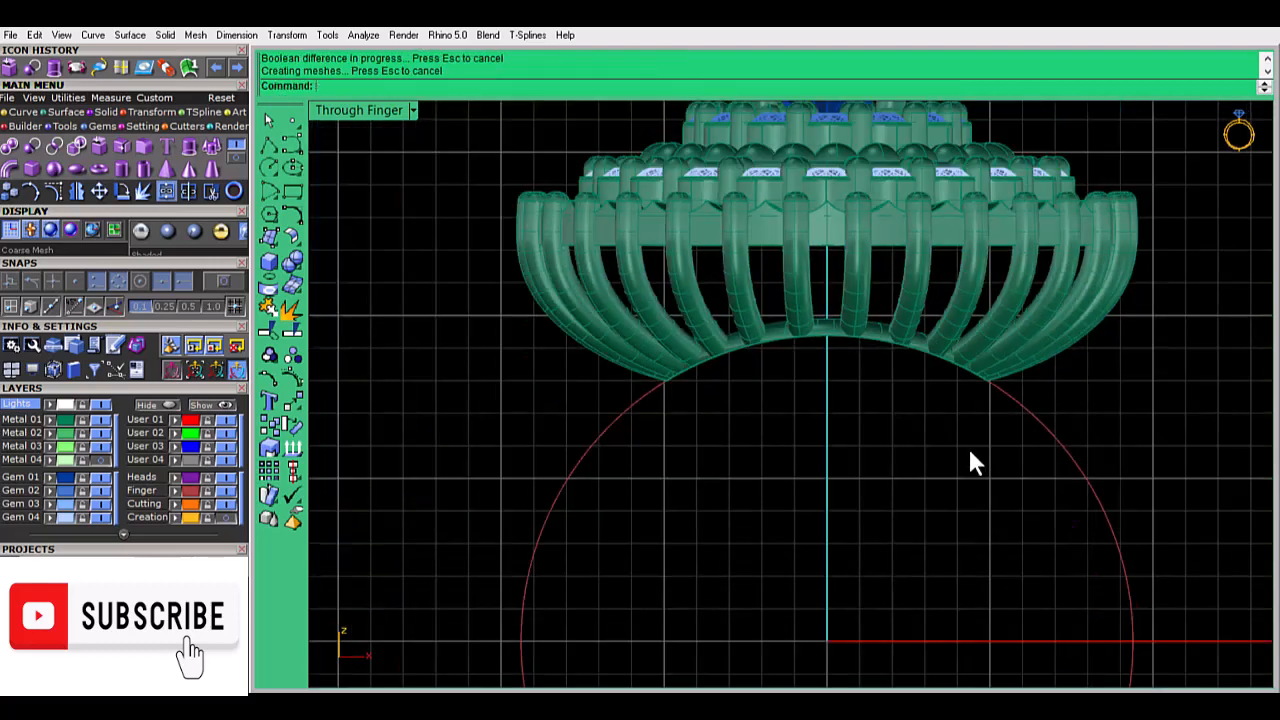
right_click_drag(932, 460, 823, 427)
Show the Metal 04 layer and the hidden shoulder gems and prongs, and restore the four-viewport layout
left_click(100, 459)
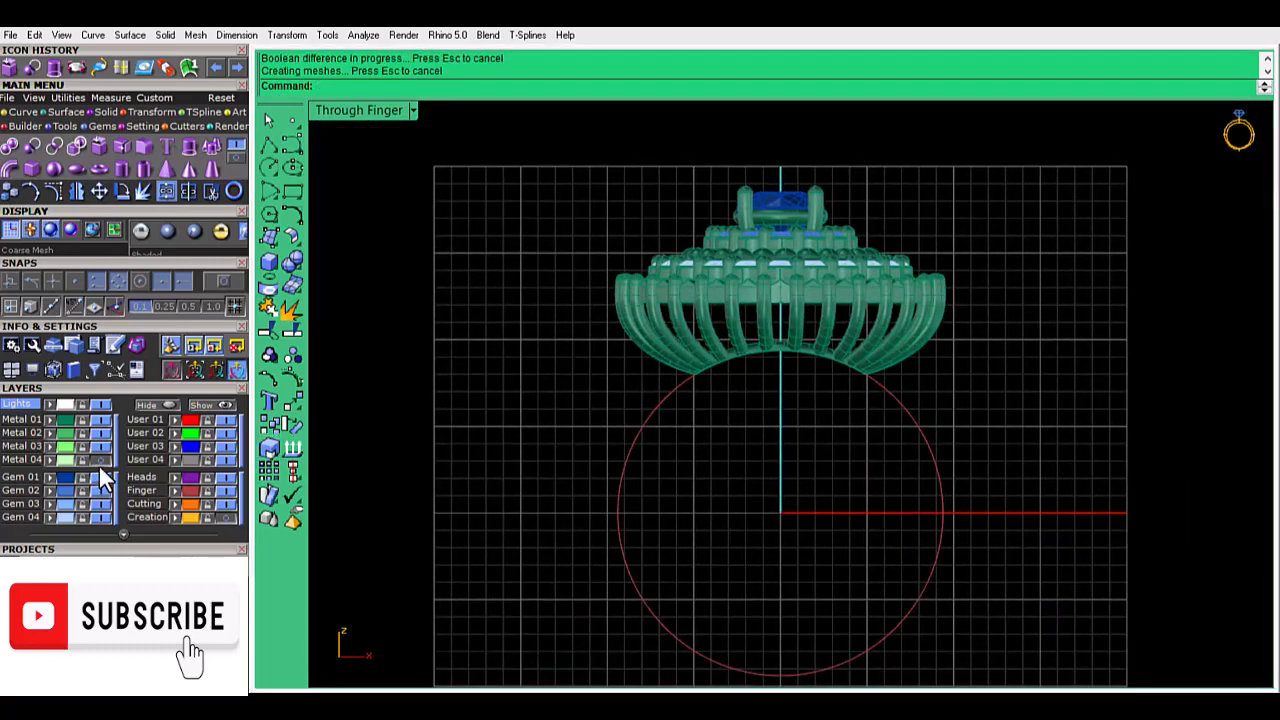
left_click(205, 405)
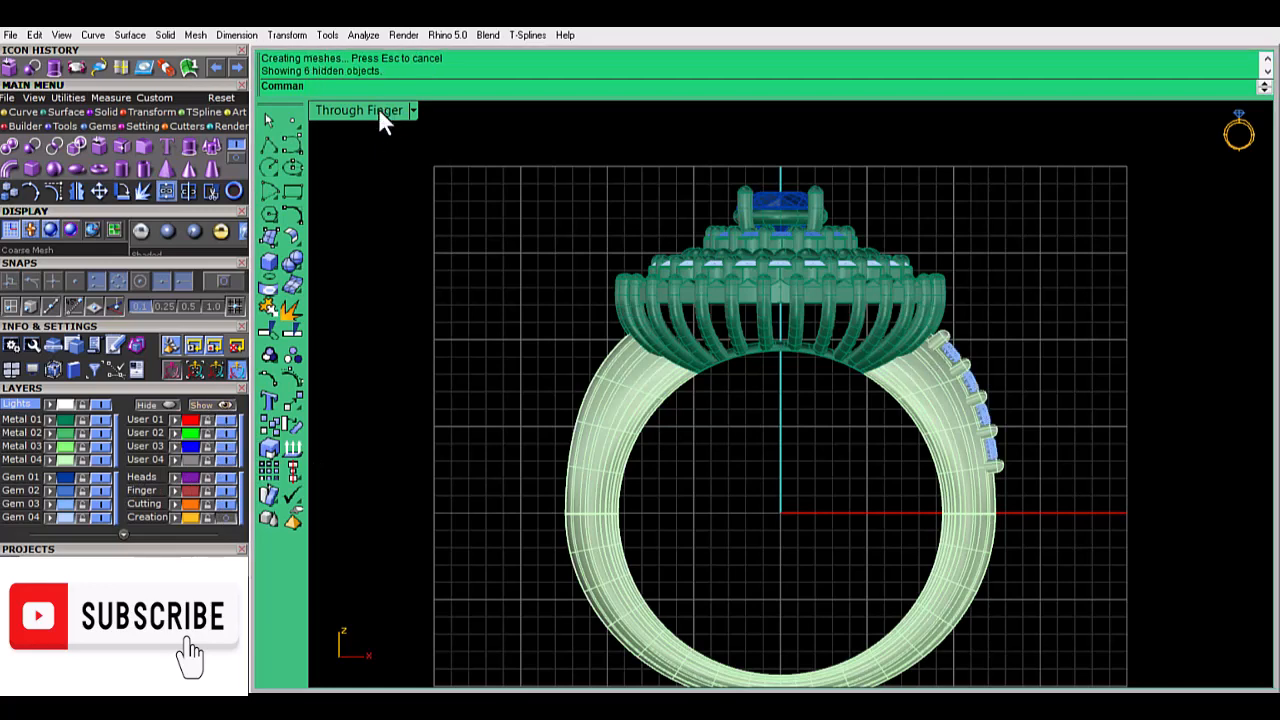
double_click(385, 116)
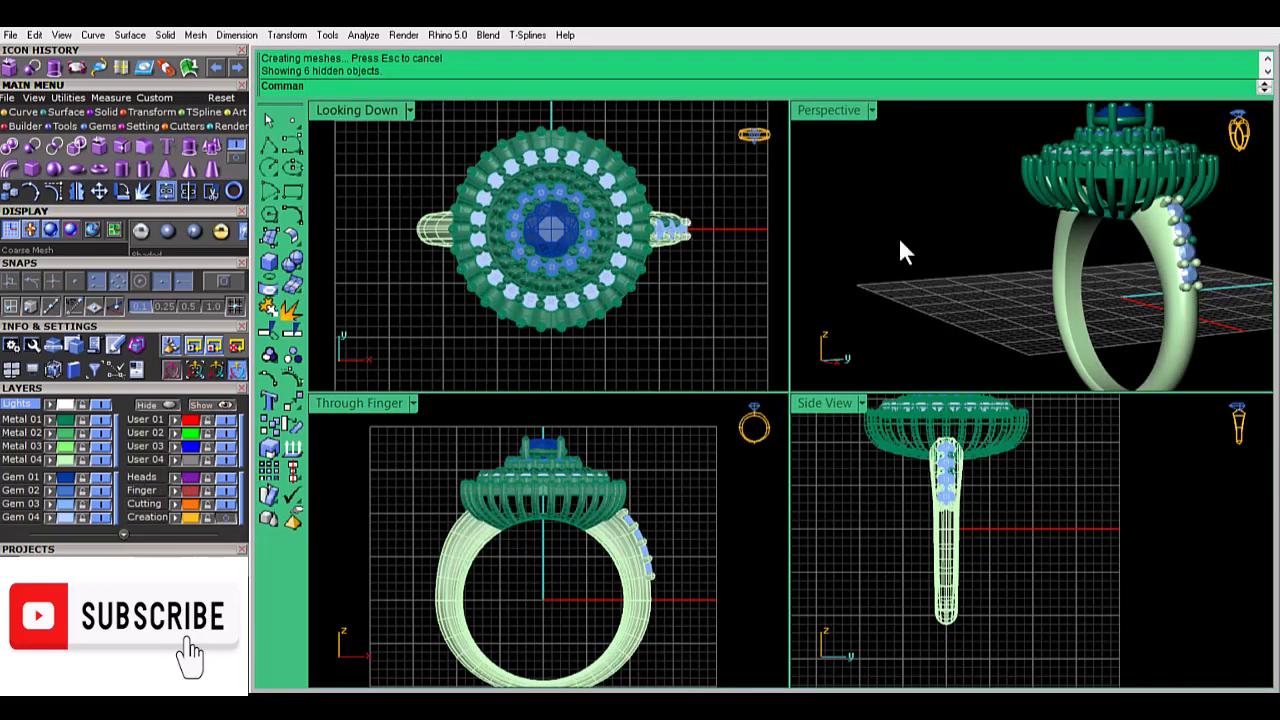
Mirror the shoulder's gems and prongs, without the shank, across the Y axis onto the opposite shoulder as a copy
scroll(1210, 255, "up", 5)
left_click(1171, 251)
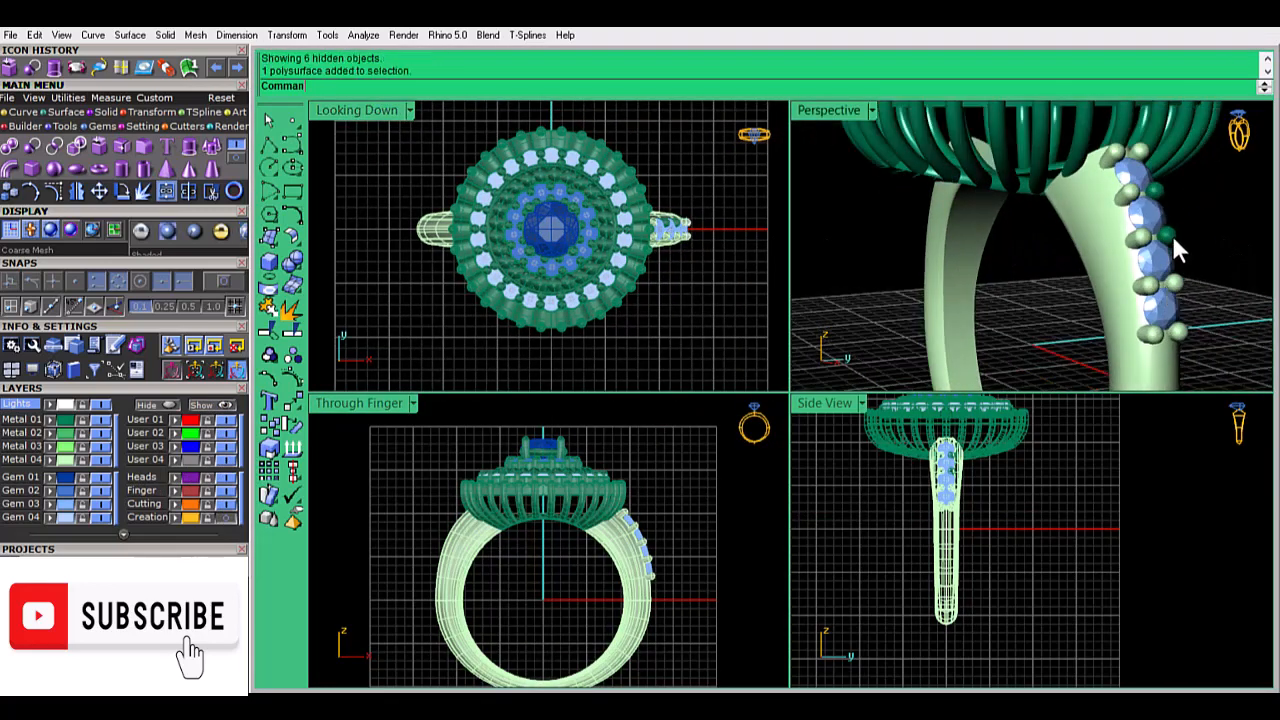
left_click(1125, 165, "shift")
left_click(1126, 194, "shift")
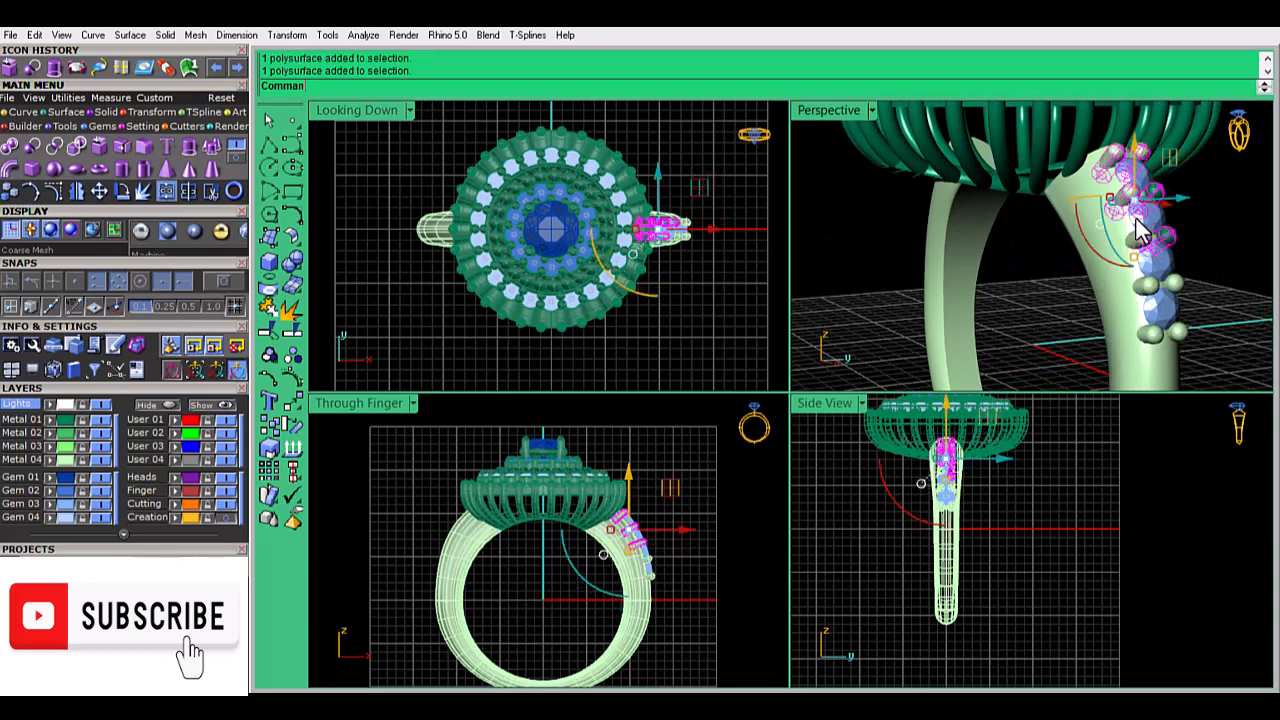
left_click(1138, 236, "shift")
left_click(1150, 285, "shift")
left_click(1169, 279, "shift")
left_click(1150, 336, "shift")
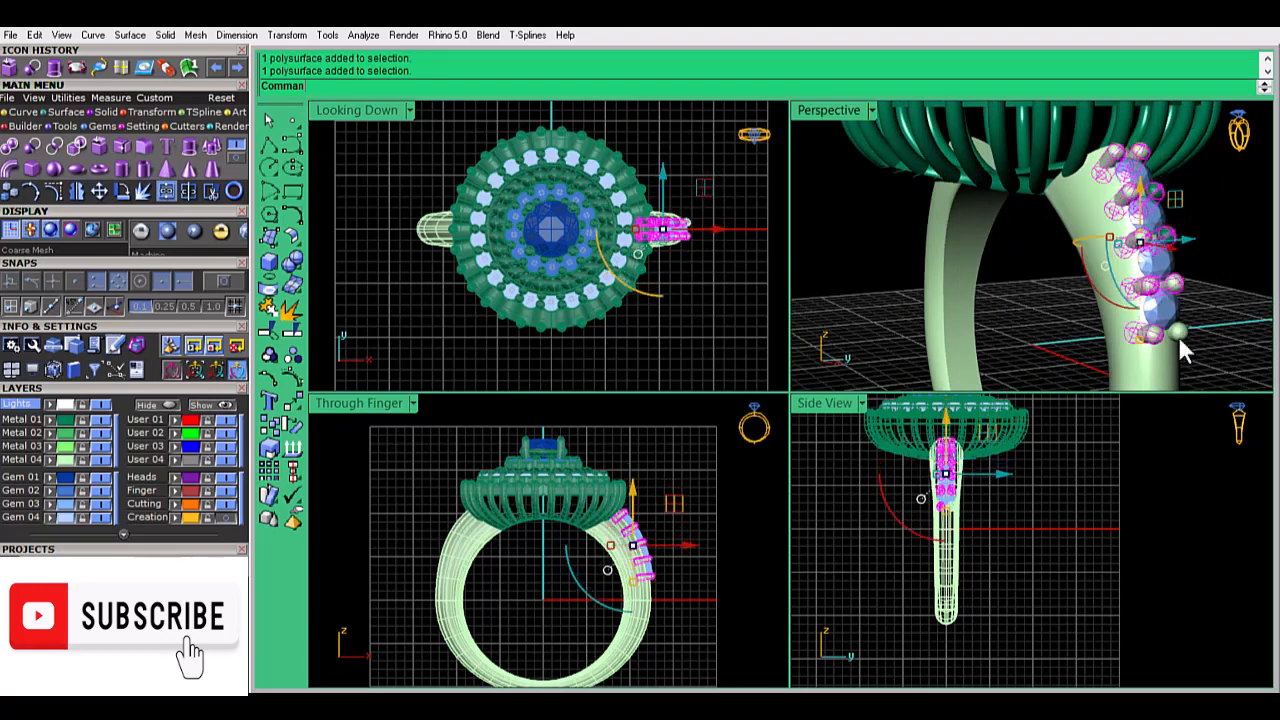
left_click(1163, 309, "shift")
left_click(1160, 270, "shift")
left_click(1153, 226, "shift")
left_click(1146, 178, "shift")
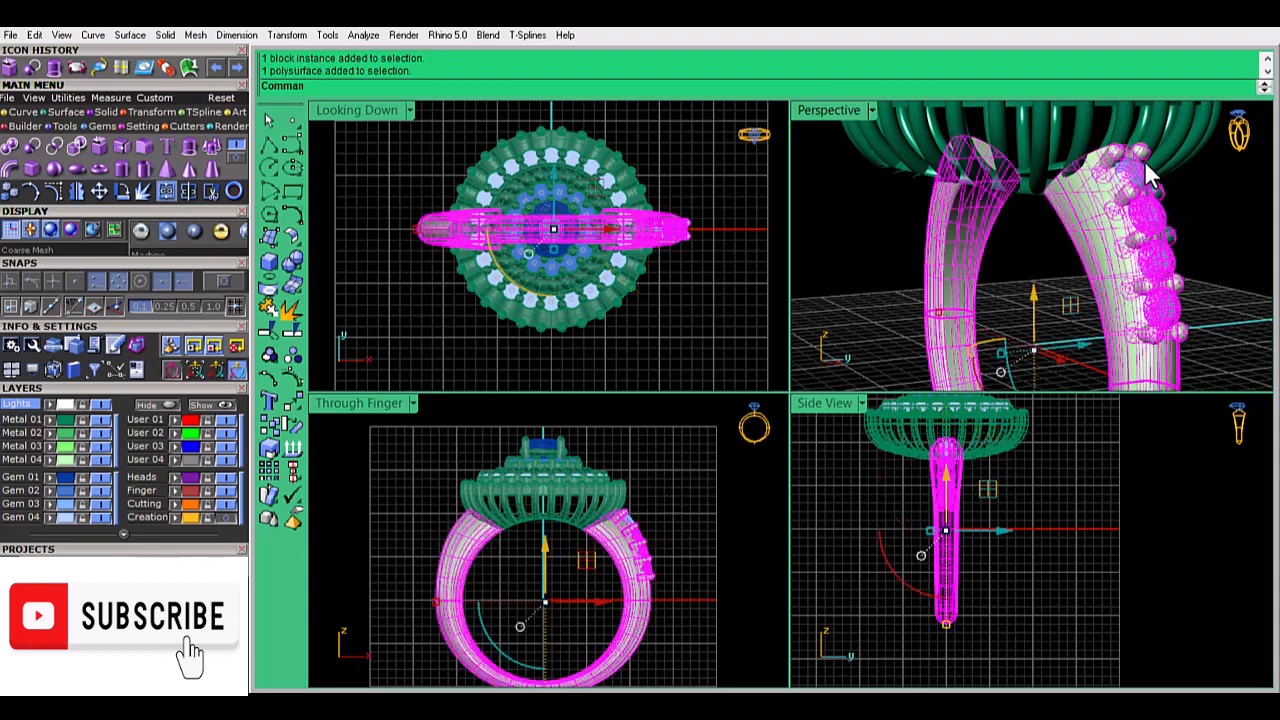
left_click(1134, 174, "shift")
left_click(1114, 270, "ctrl")
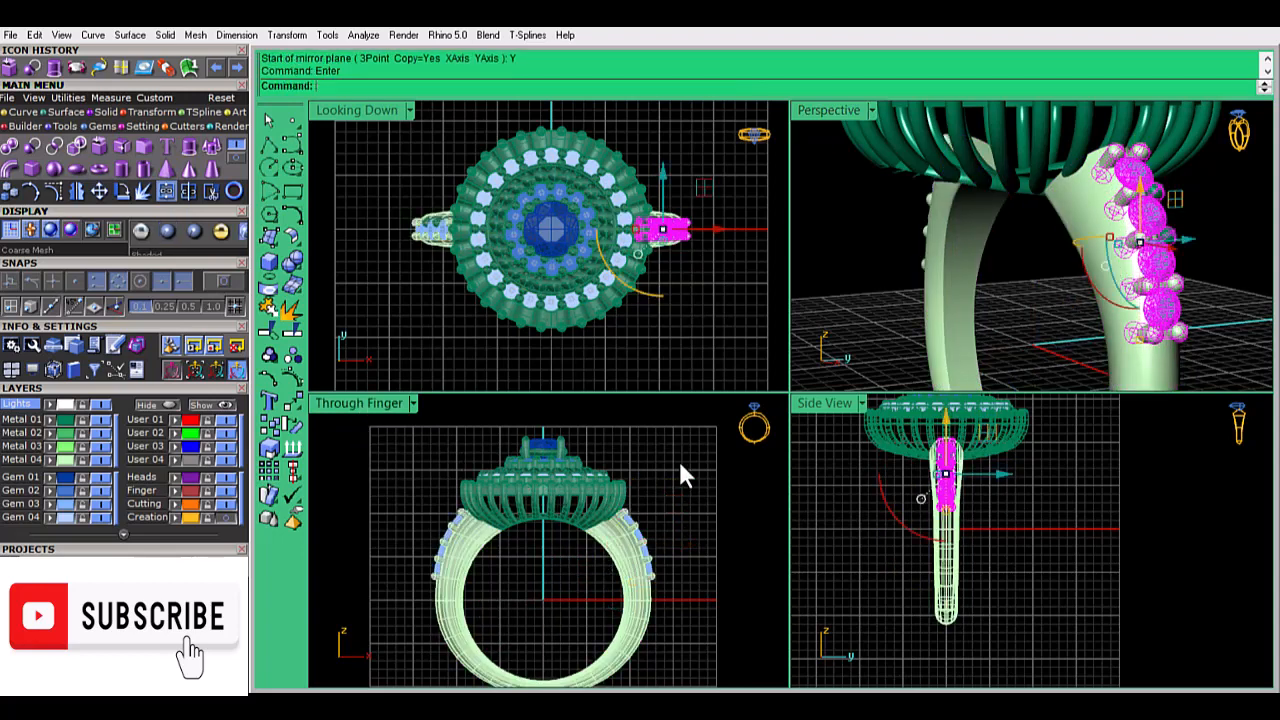
left_click(703, 491)
Move all objects on the Metal 04 layer to the Metal 01 layer and maximize the Perspective viewport
left_click(1166, 236)
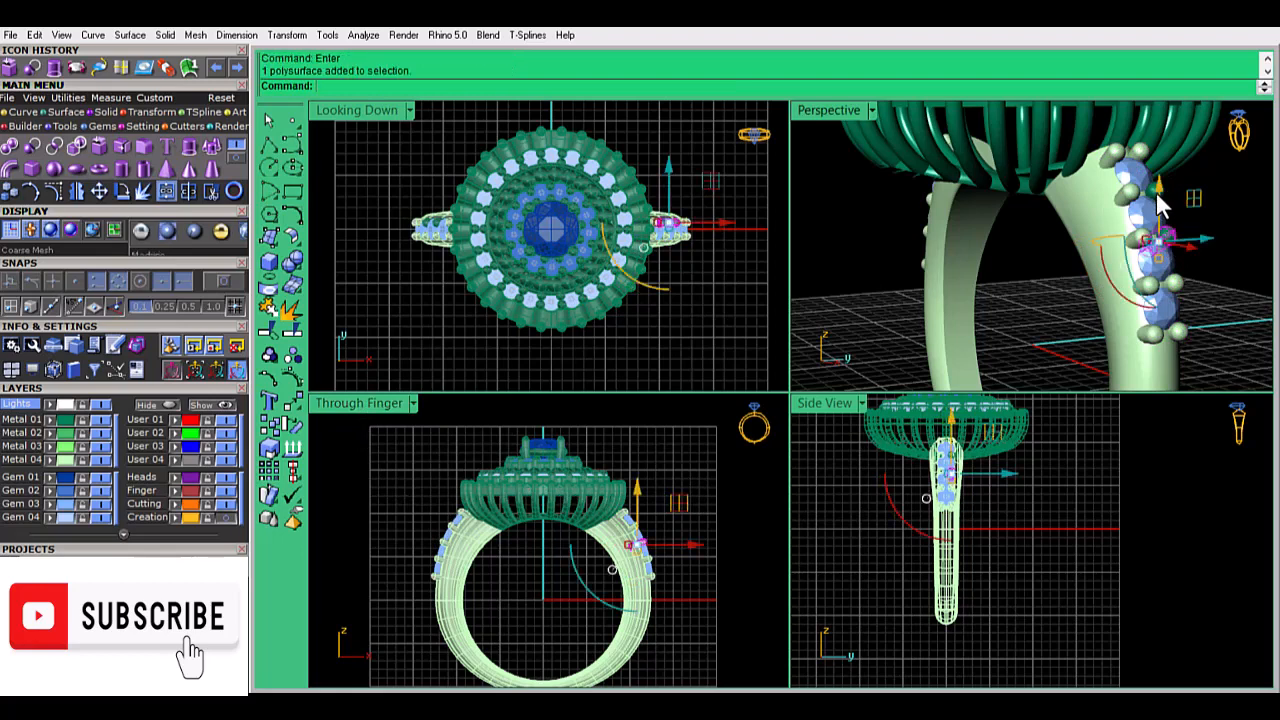
left_click(1155, 191, "shift")
left_click(410, 291)
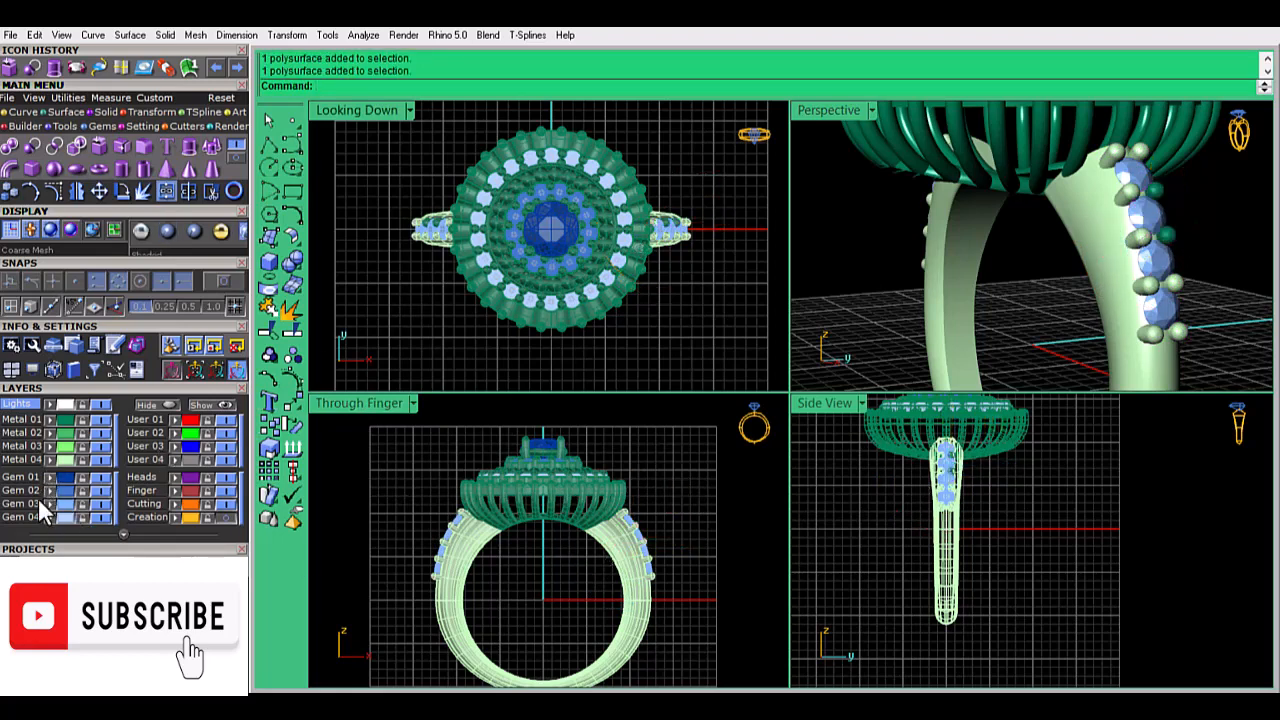
left_click(63, 462)
left_click(49, 422)
left_click(496, 323)
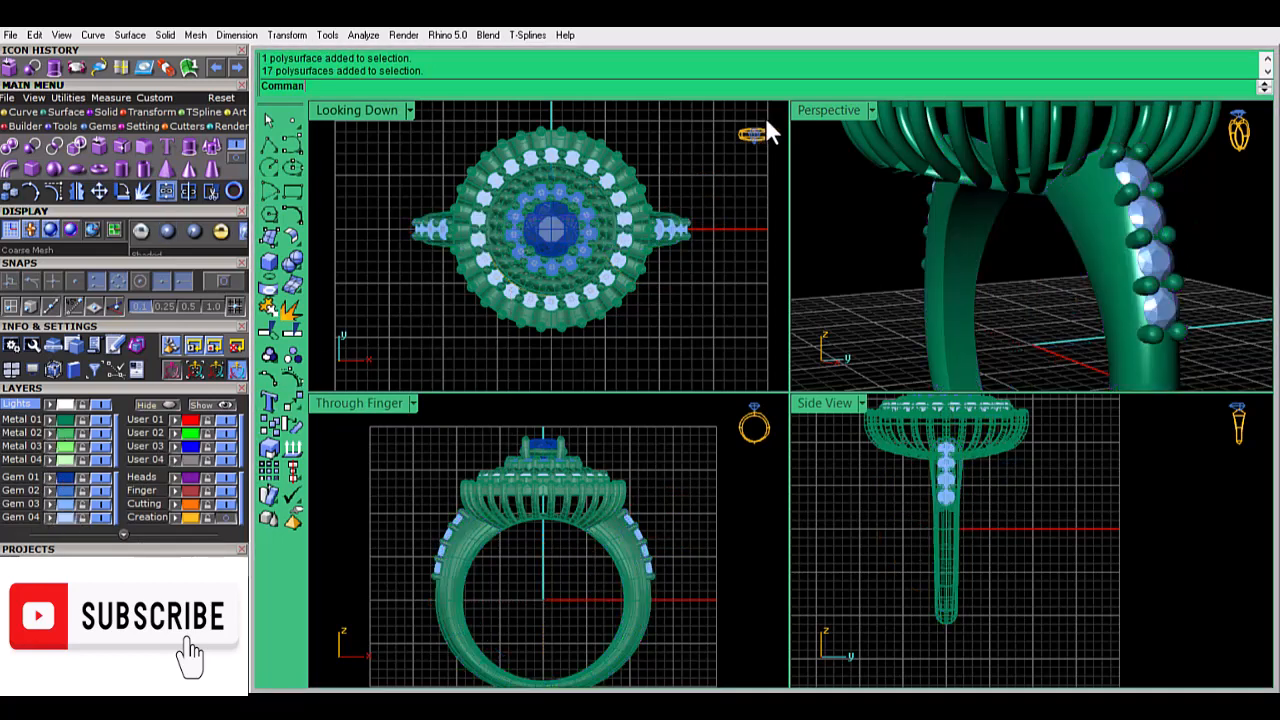
double_click(828, 110)
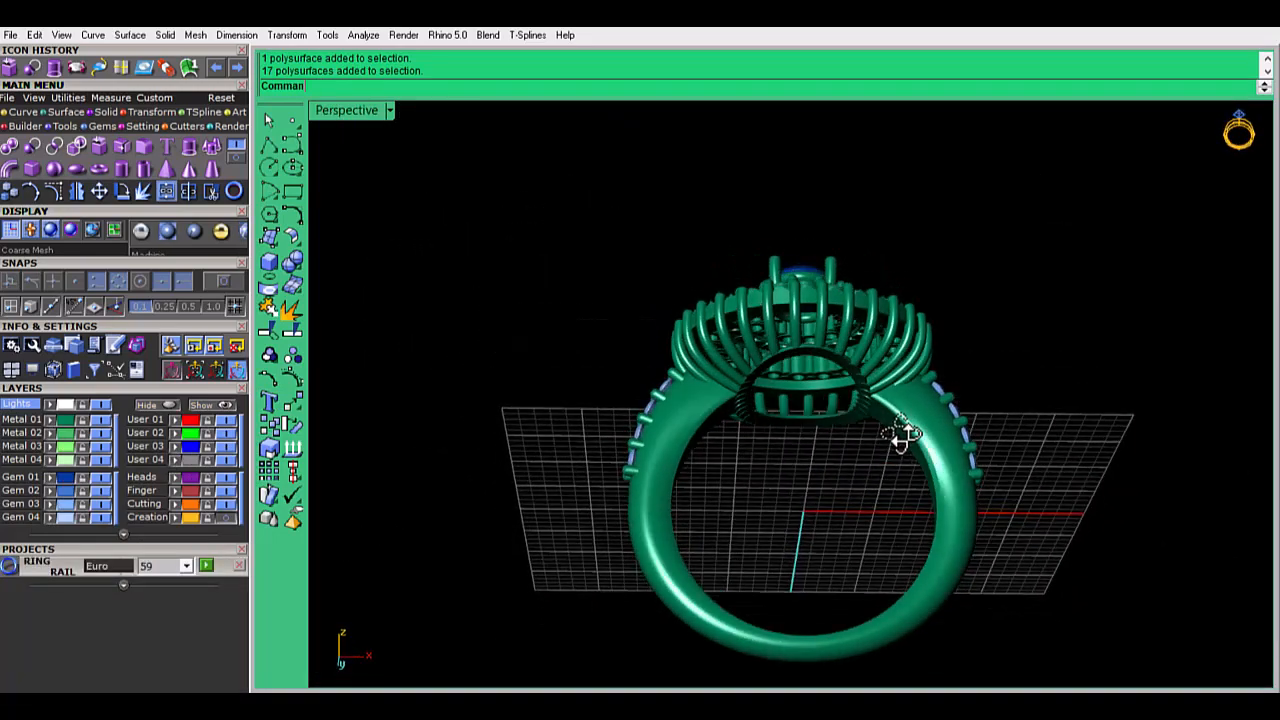